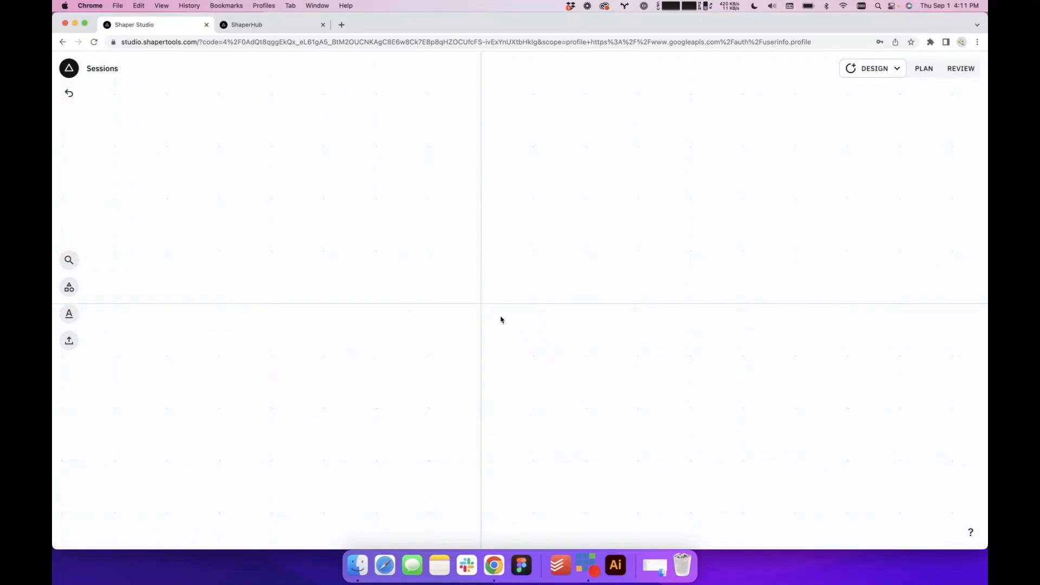
left_click_drag(501, 317, 504, 316)
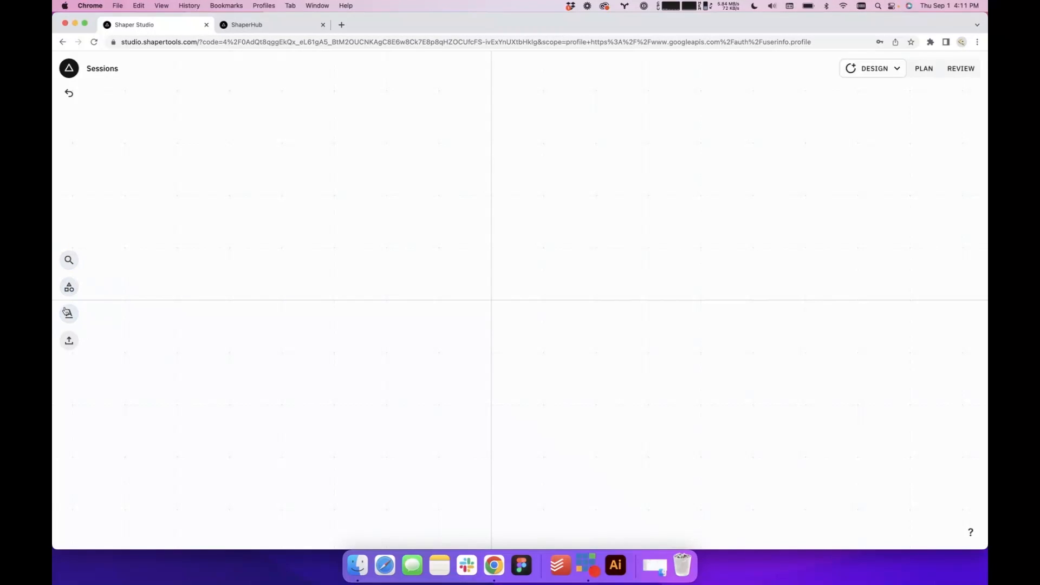
Look over the art search and file import tools and the empty Plan workspace, returning to the Design workspace
left_click(70, 259)
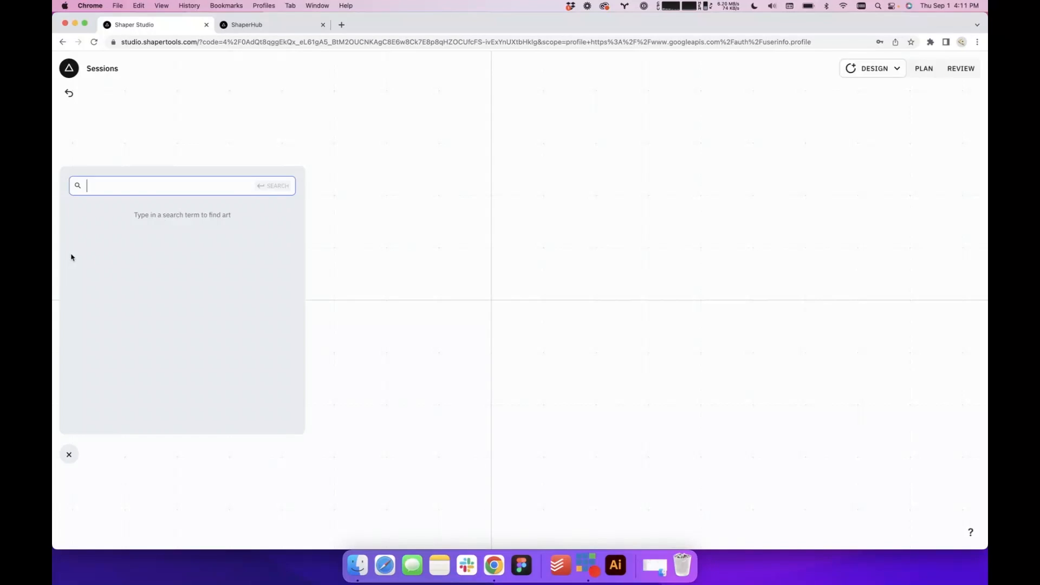
left_click(361, 204)
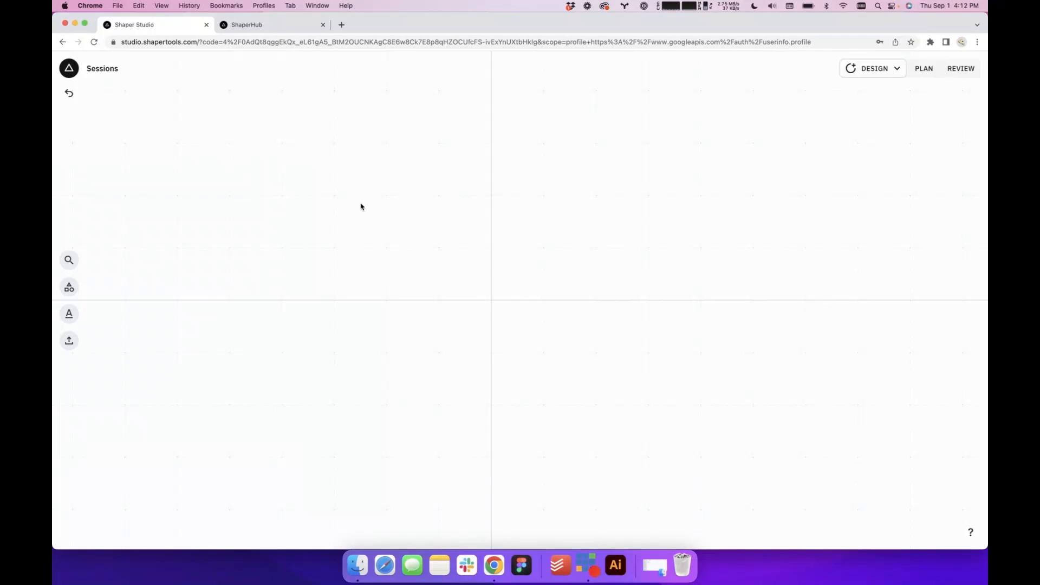
left_click(67, 339)
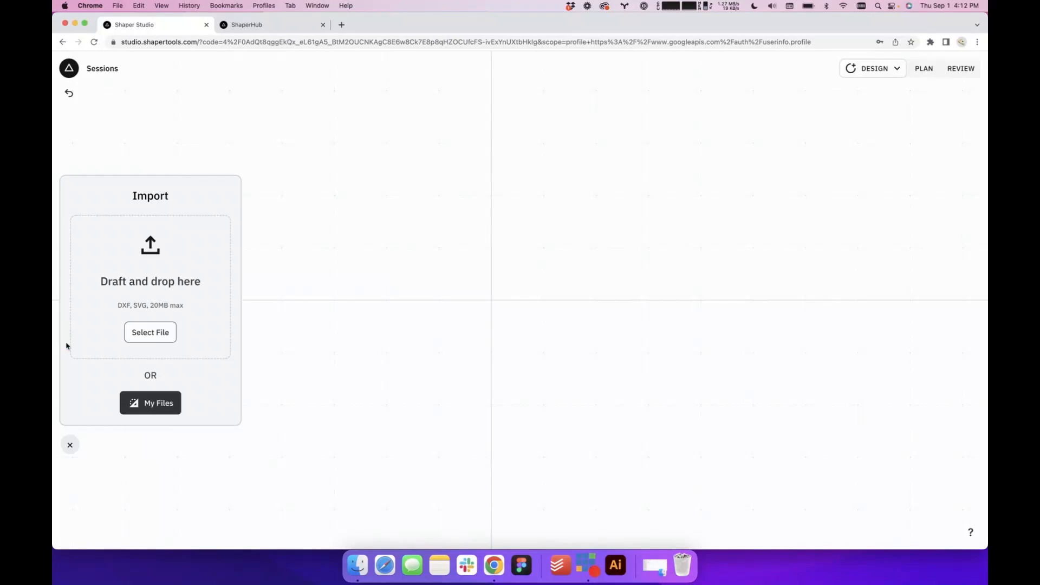
left_click(273, 333)
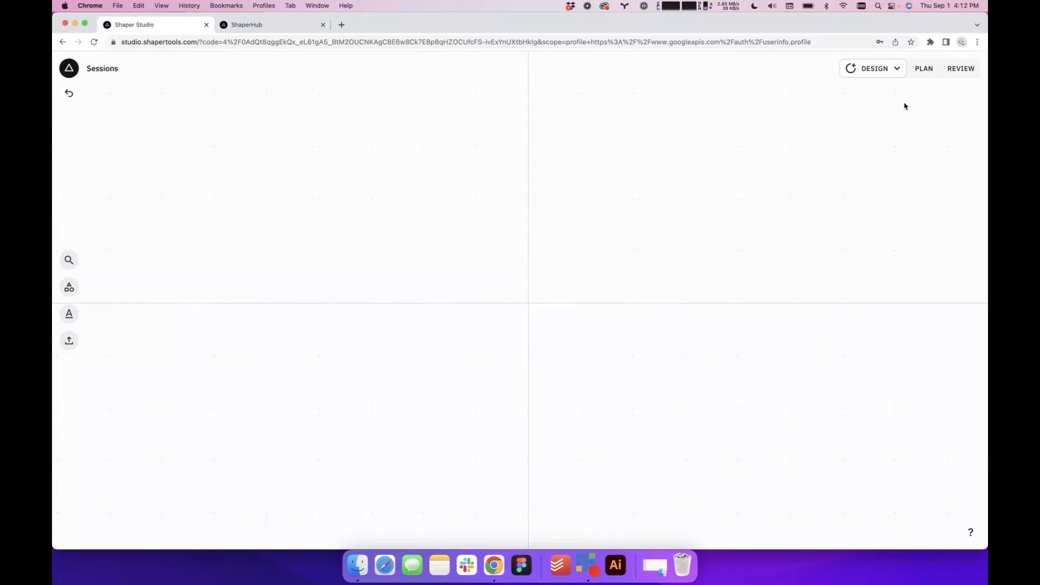
left_click(924, 69)
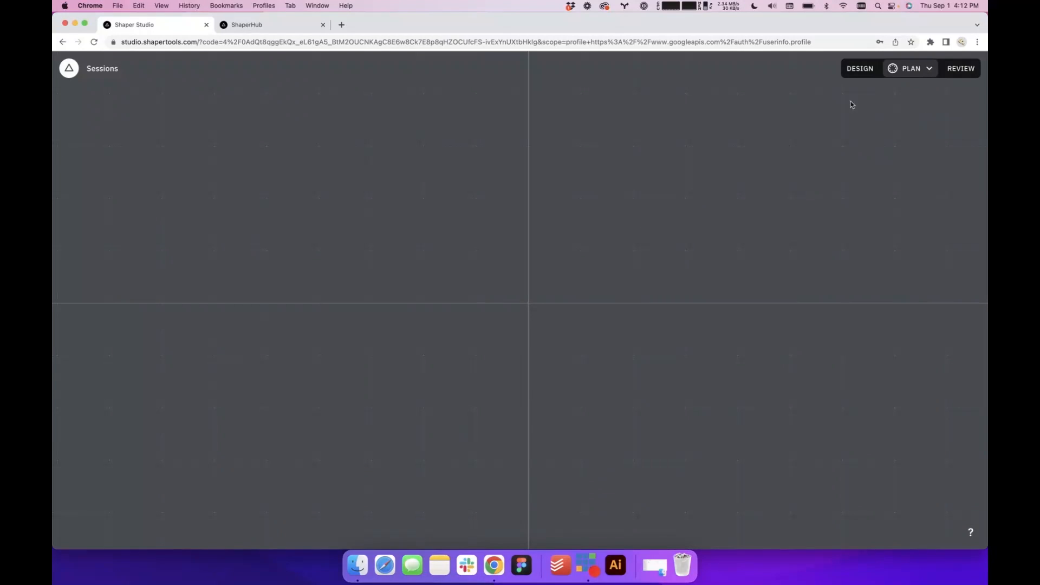
left_click(855, 74)
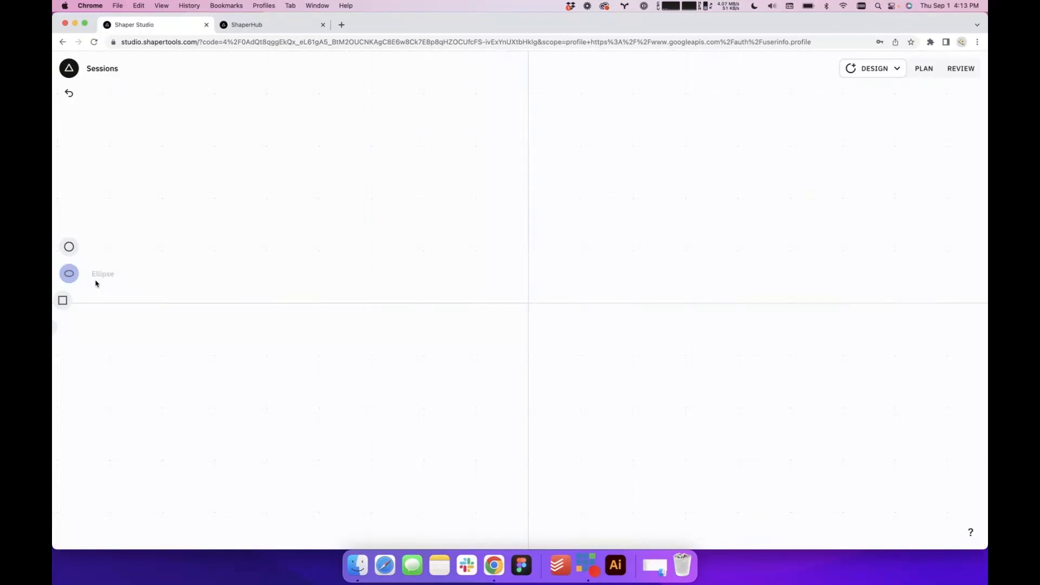
Insert a 1 in square shape near the middle of the canvas
left_click(64, 300)
left_click(606, 339)
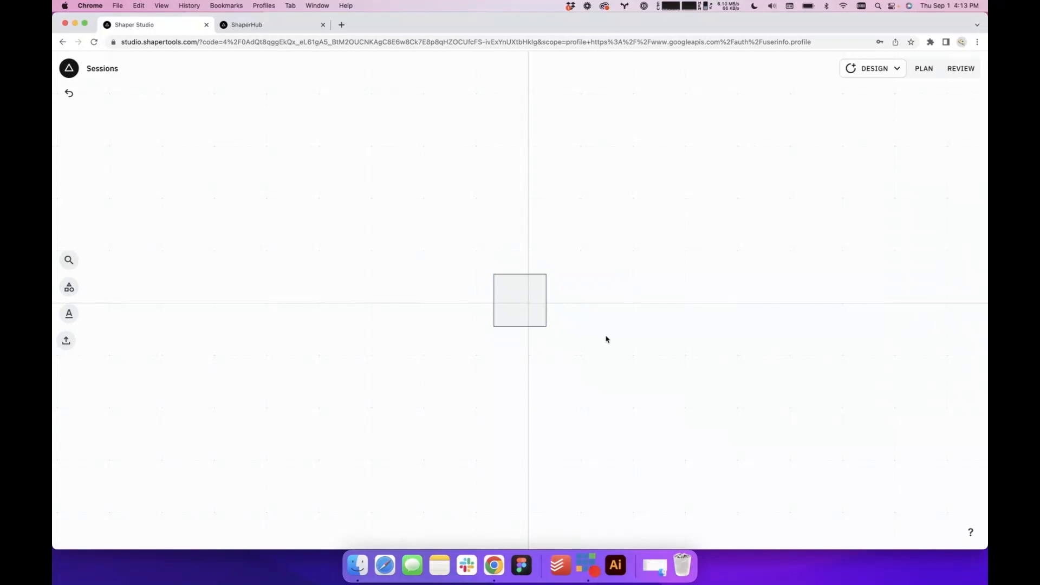
left_click(531, 321)
left_click(867, 130)
Examine the square's cut settings in the Plan workspace and its cut preview in Review, ending back in Design
left_click(928, 70)
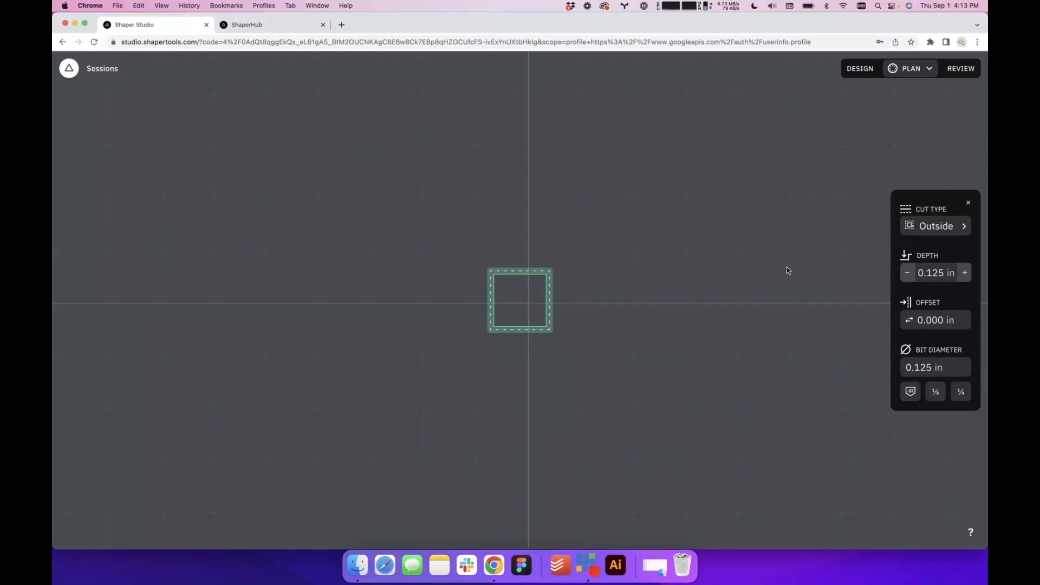
scroll(787, 267, "up", 5)
left_click_drag(546, 377, 749, 377)
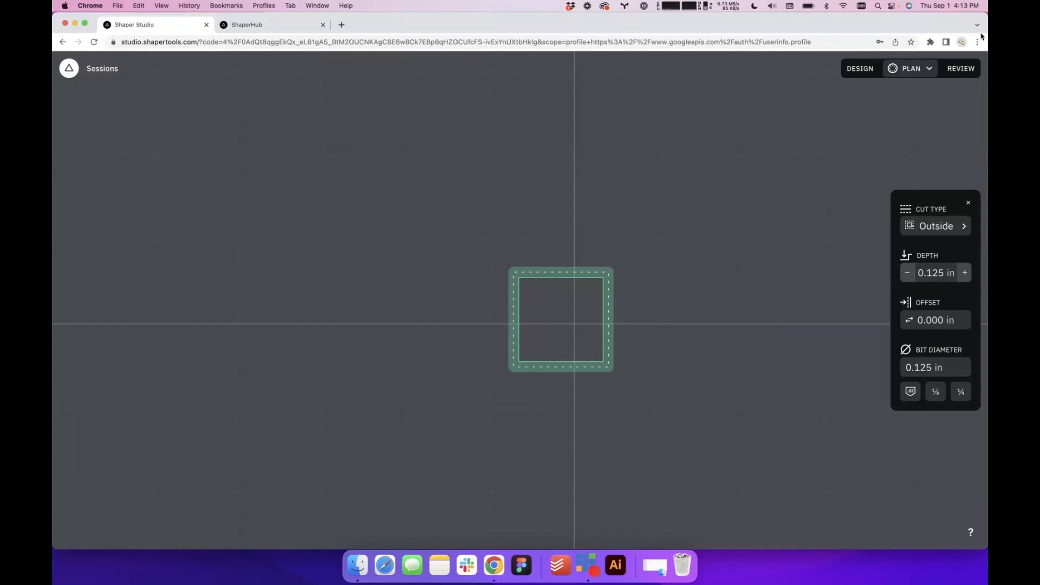
left_click(969, 71)
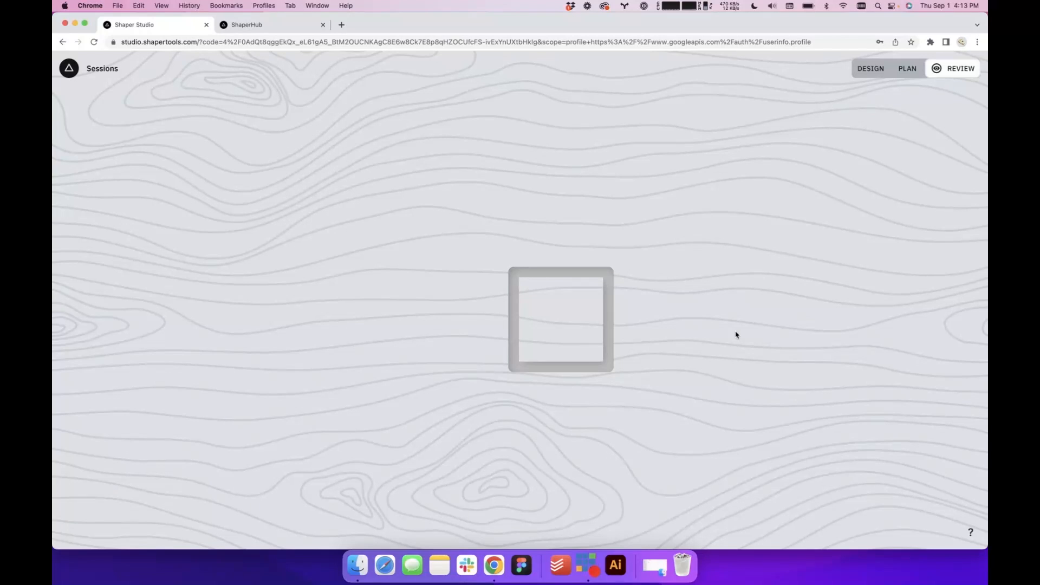
left_click(884, 67)
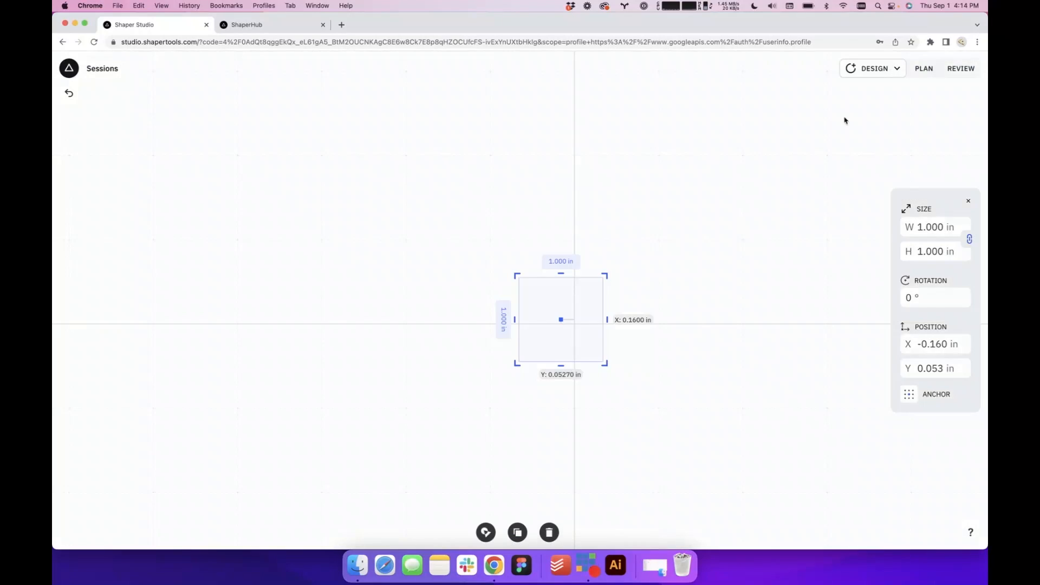
left_click(699, 329)
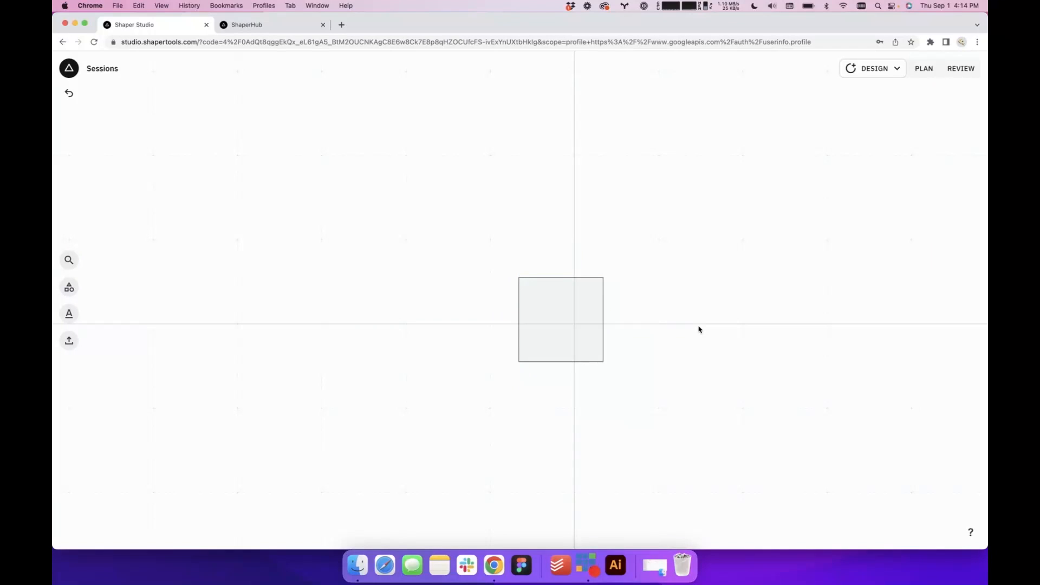
left_click(947, 72)
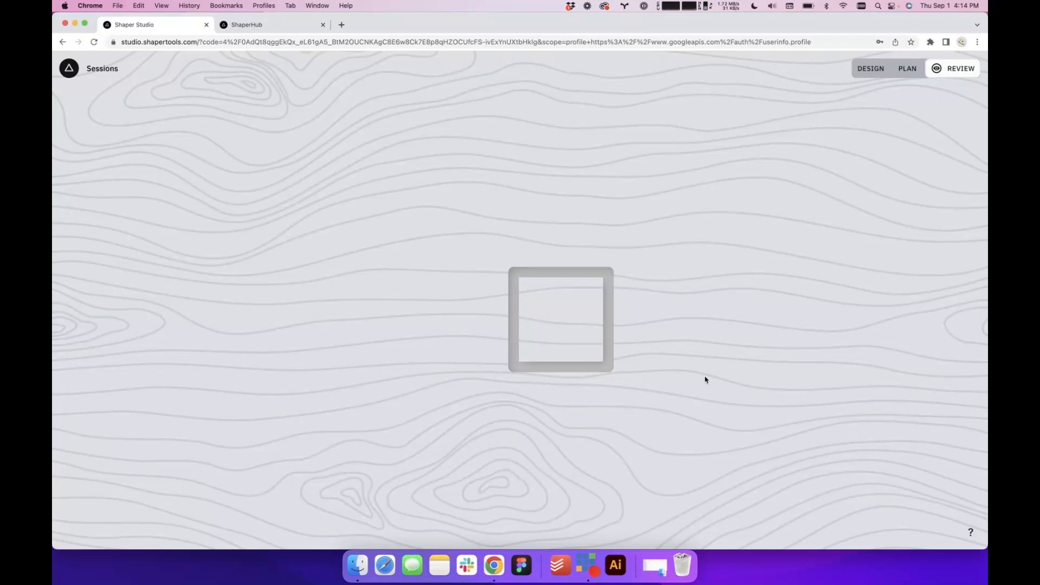
left_click(875, 74)
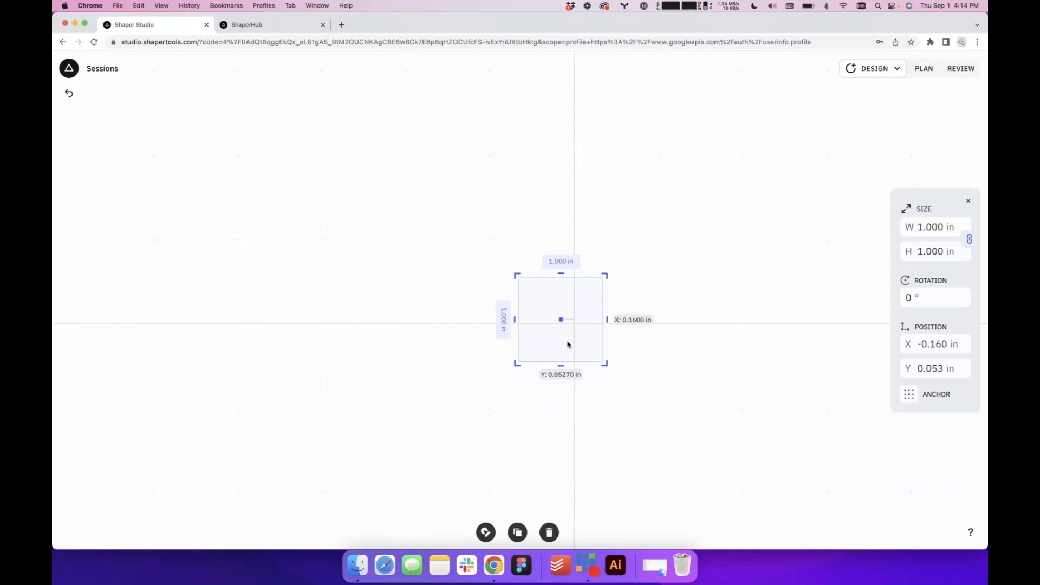
left_click(714, 385)
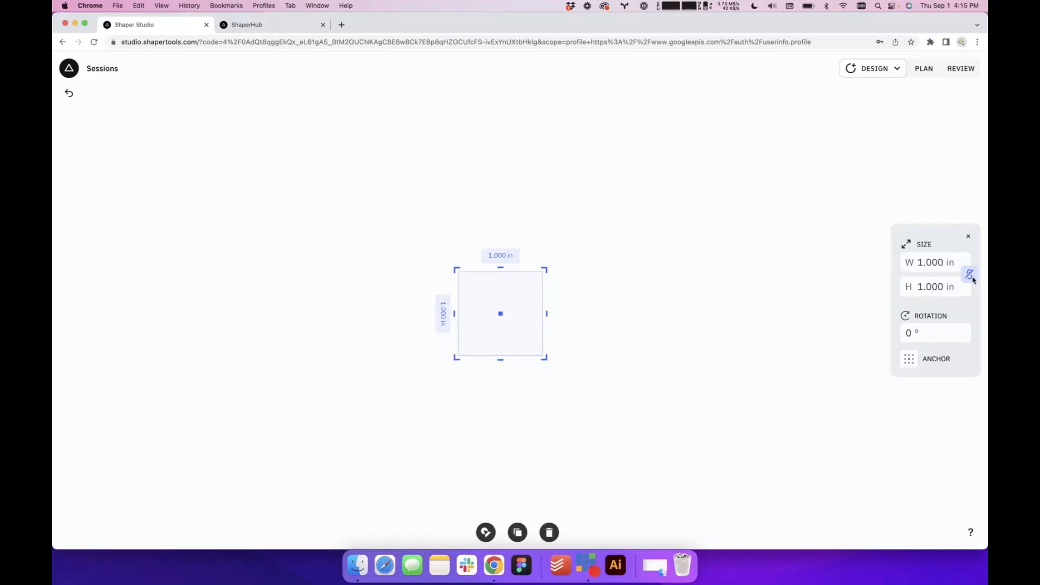
Resize the square to a rectangle 10 in wide and 7 in high with its proportions unlocked
left_click(939, 262)
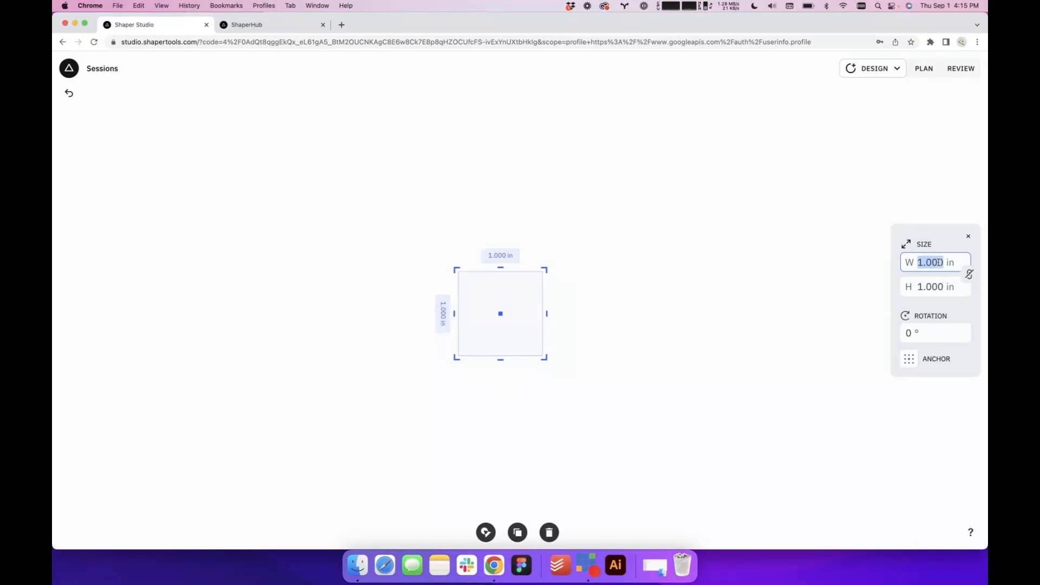
type("10")
key("Tab")
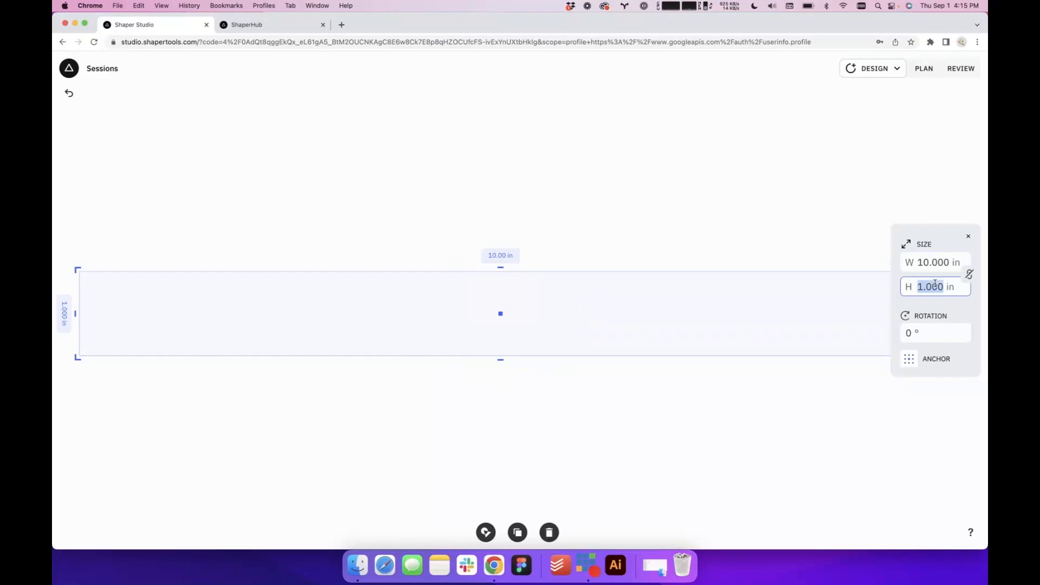
type("7")
key("Return")
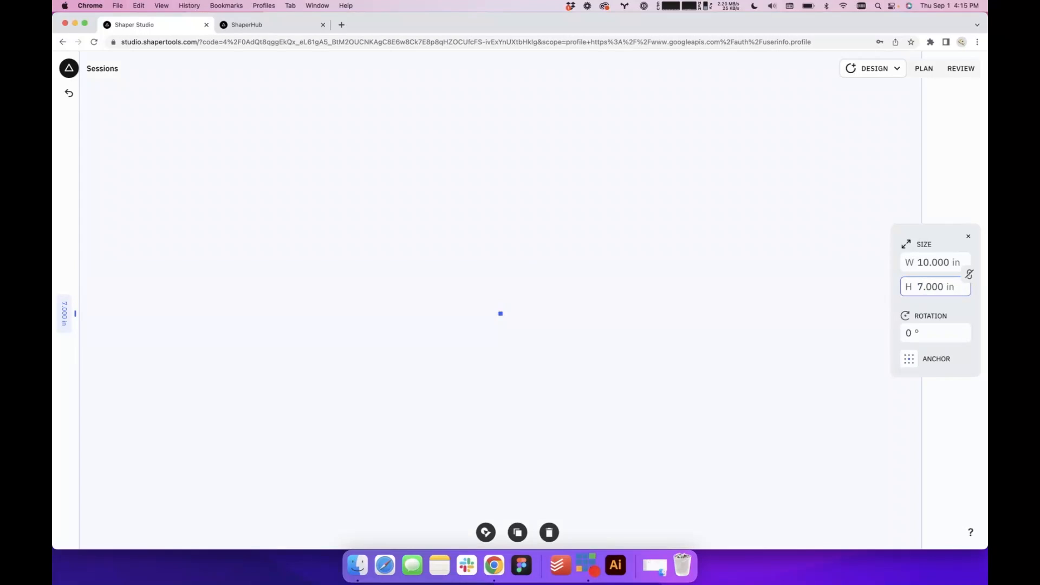
left_click(821, 349)
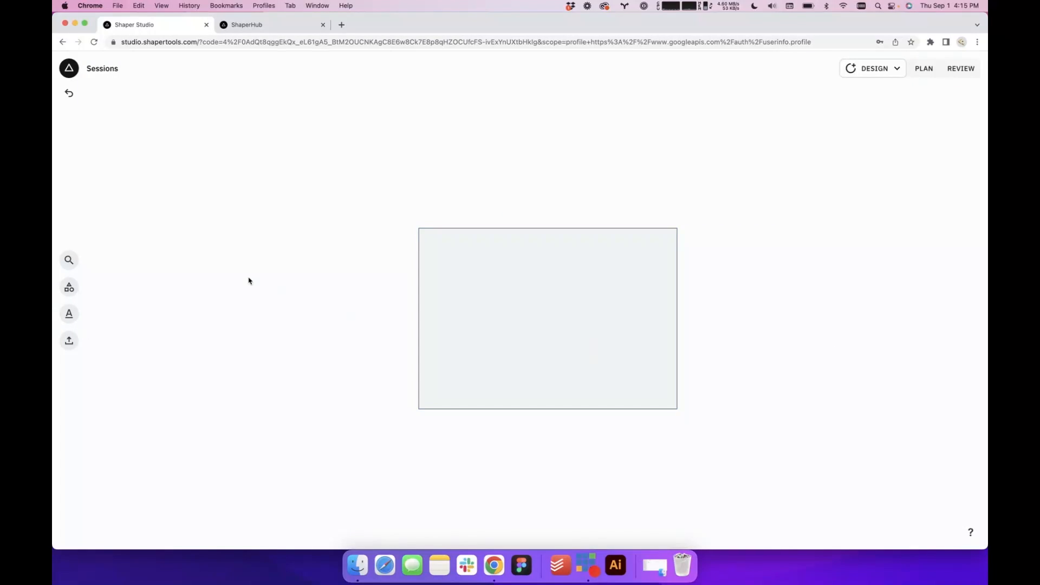
left_click(468, 368)
left_click(306, 359)
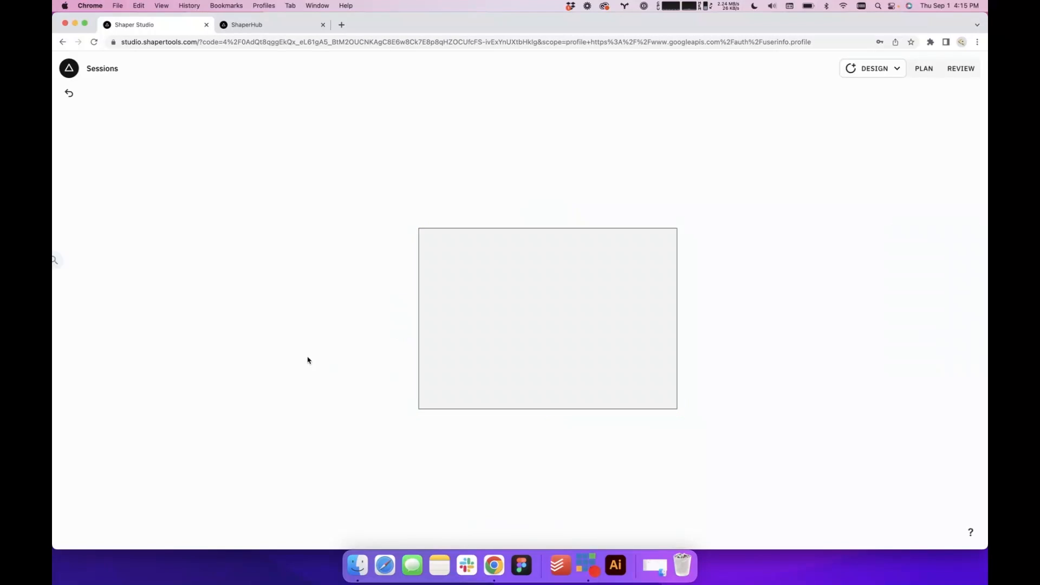
Add a rounded rectangle, enlarge it to about 4.5 in square, and centre it inside the 10 by 7 in rectangle
left_click(70, 285)
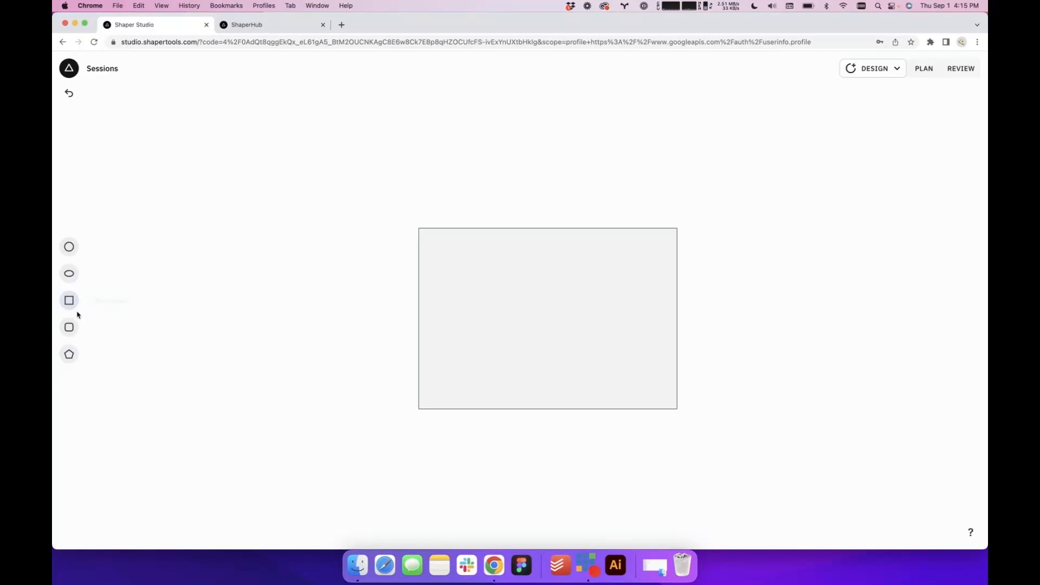
left_click(69, 327)
left_click_drag(541, 312, 584, 340)
left_click(743, 335)
left_click(554, 323)
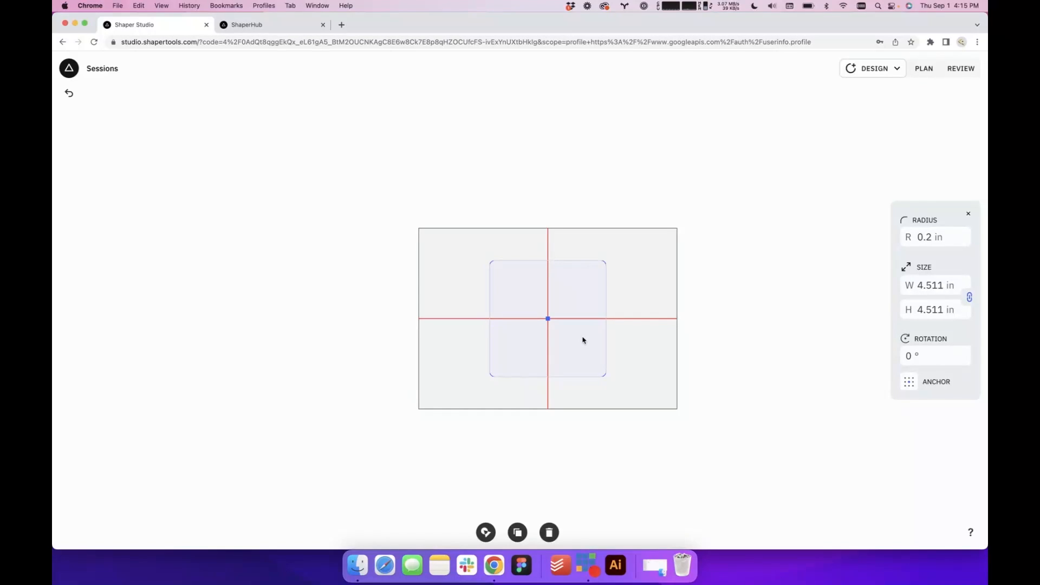
left_click_drag(583, 340, 583, 339)
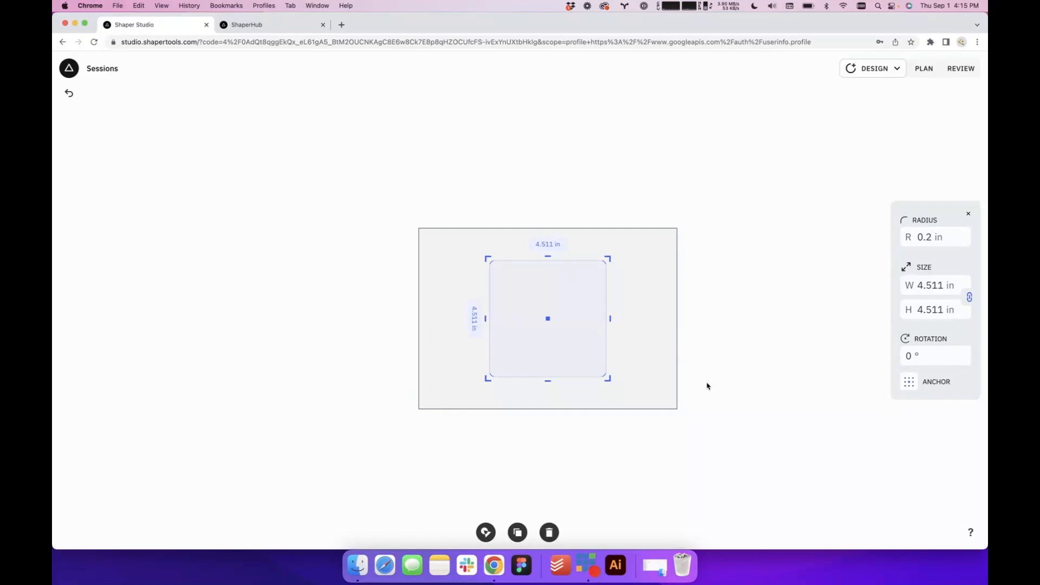
Resize the rounded rectangle, stretching it first and then entering 9 in for its width and 6 in for its height
left_click_drag(611, 319, 646, 319)
left_click_drag(546, 381, 548, 386)
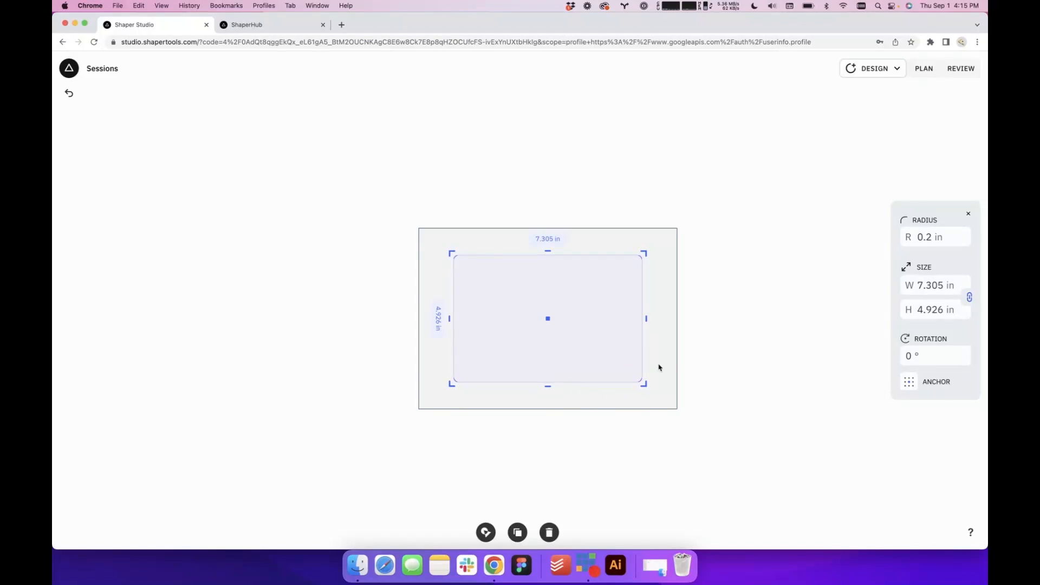
left_click(935, 283)
type("9")
left_click(927, 316)
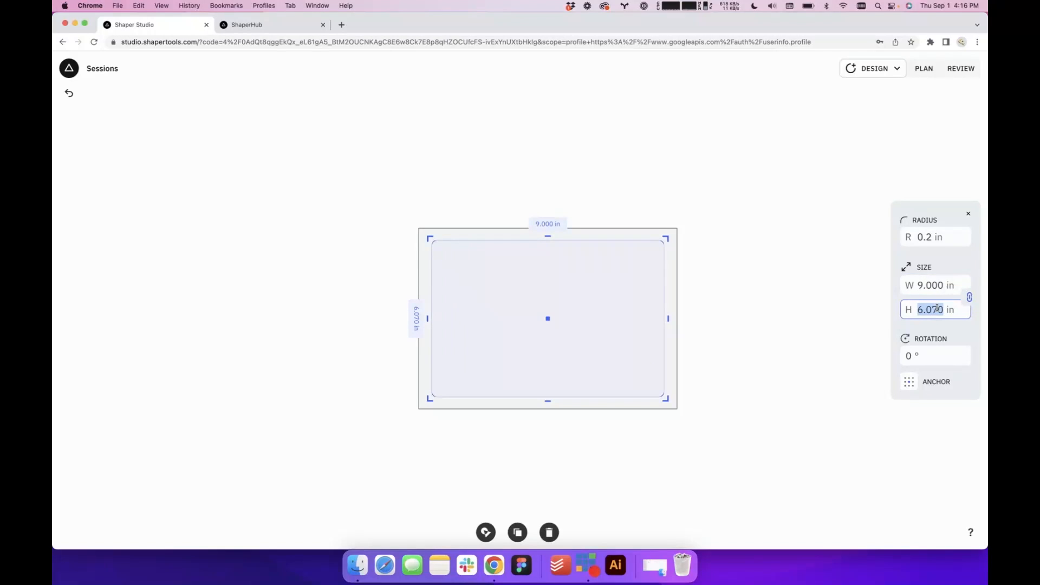
type("6")
key("Return")
left_click(786, 319)
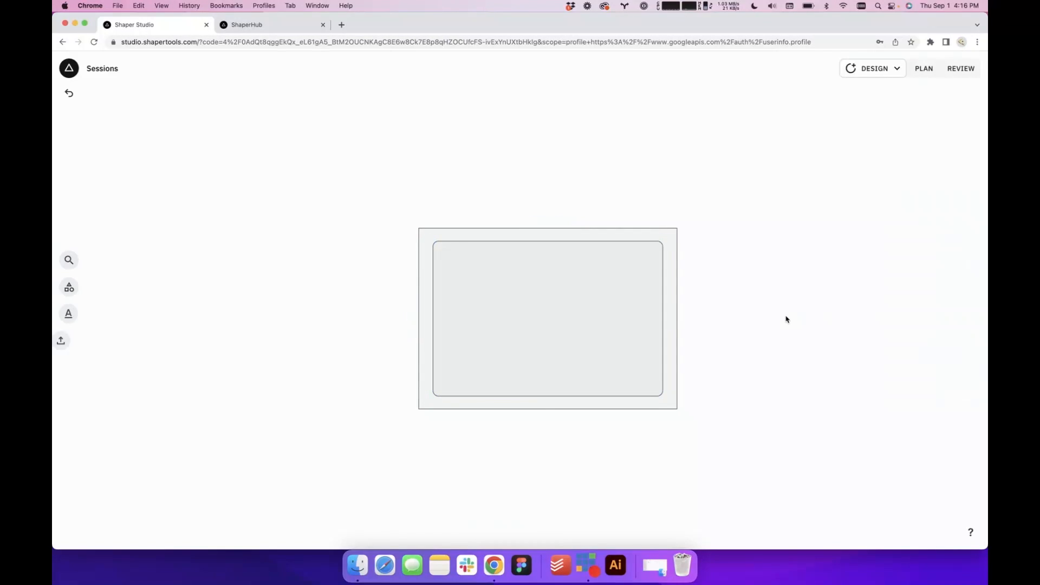
left_click(578, 327)
left_click(733, 358)
Search the art library for "lemon" and insert the round segmented slice into the design
left_click(61, 261)
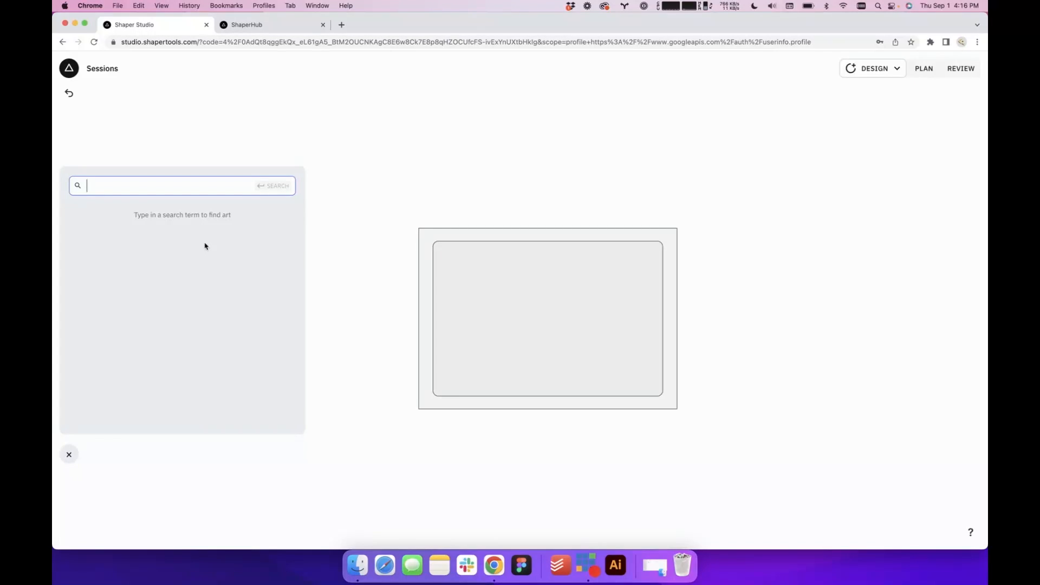
type("lemon")
key("Return")
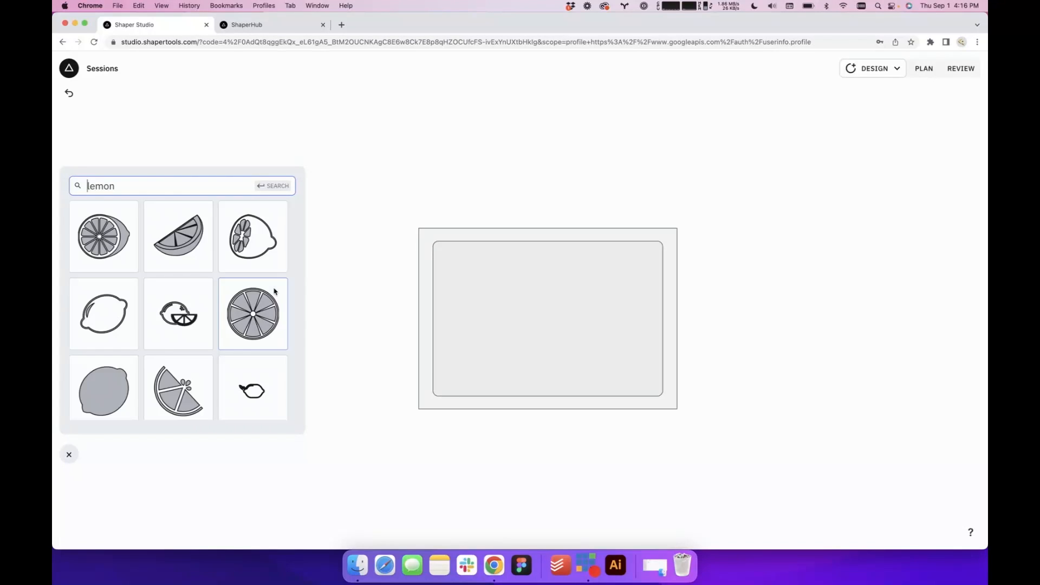
scroll(229, 363, "down", 8)
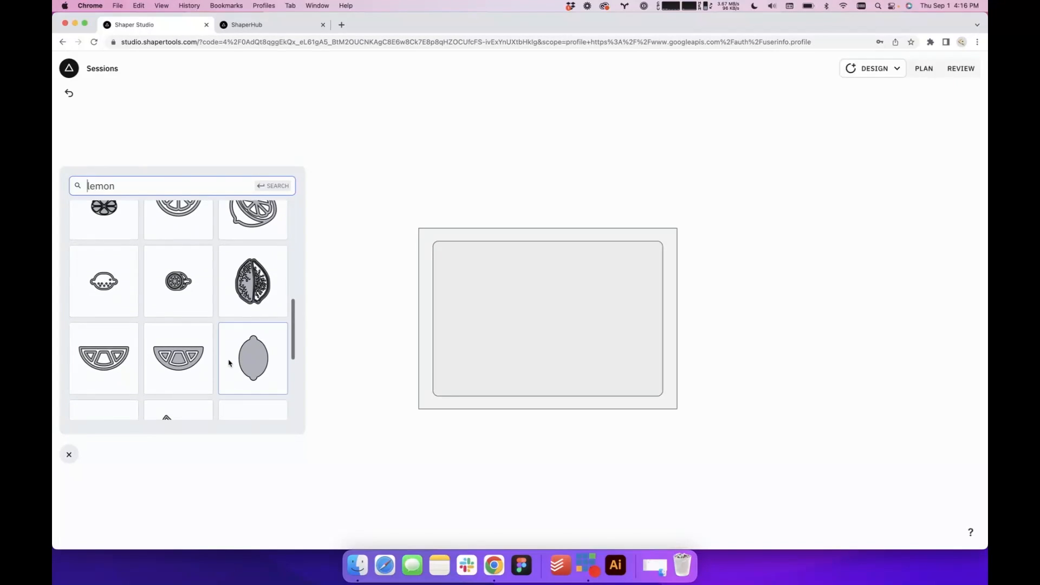
scroll(229, 363, "down", 10)
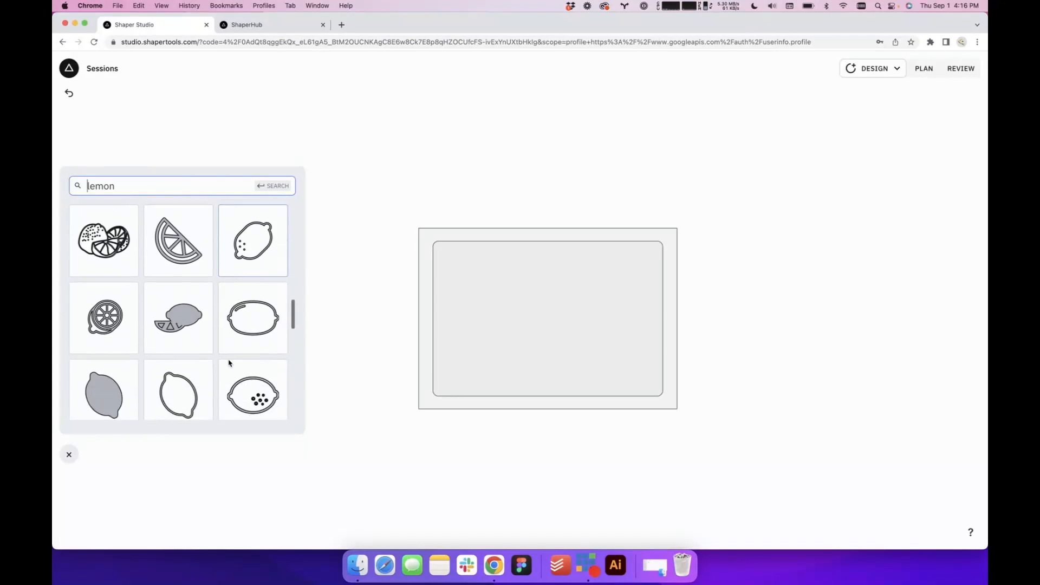
scroll(229, 363, "down", 1)
scroll(229, 363, "down", 4)
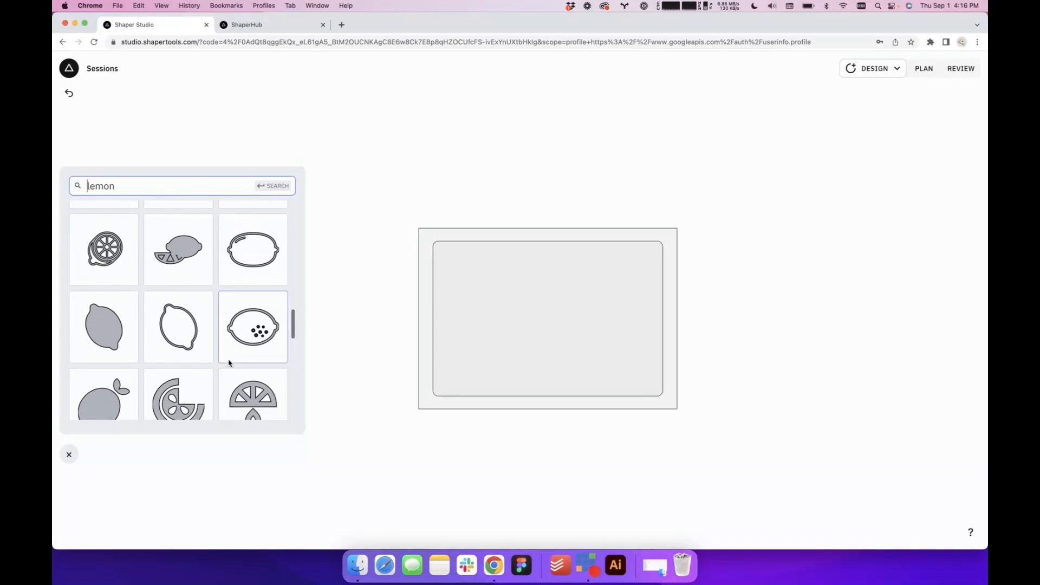
scroll(229, 363, "down", 8)
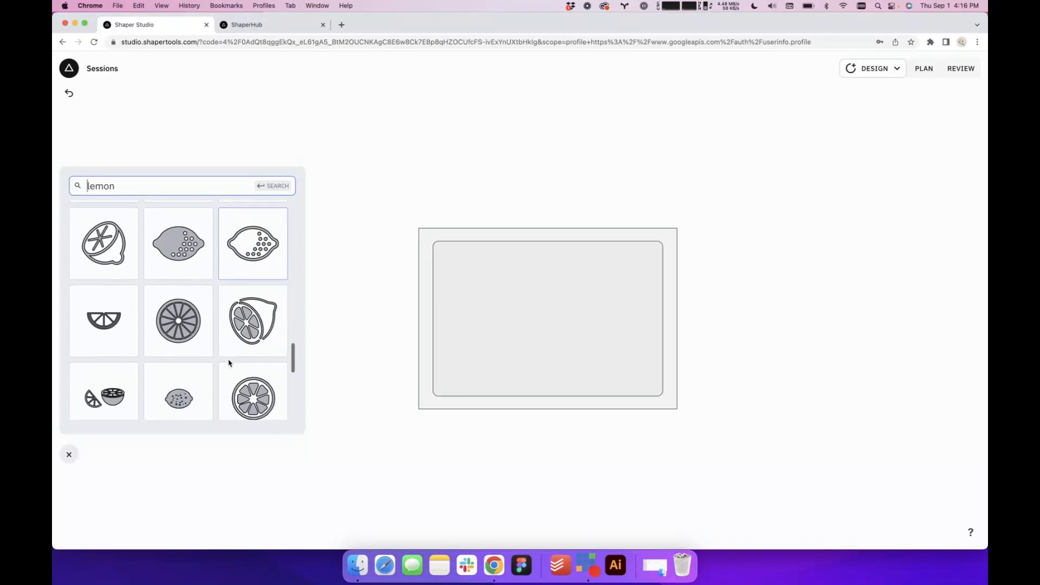
scroll(230, 362, "up", 6)
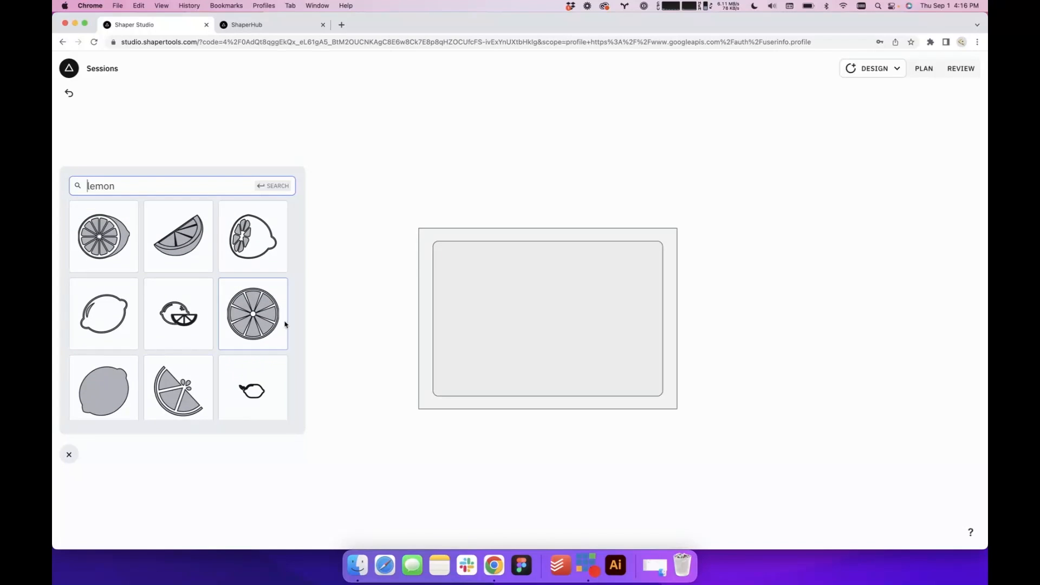
left_click(261, 323)
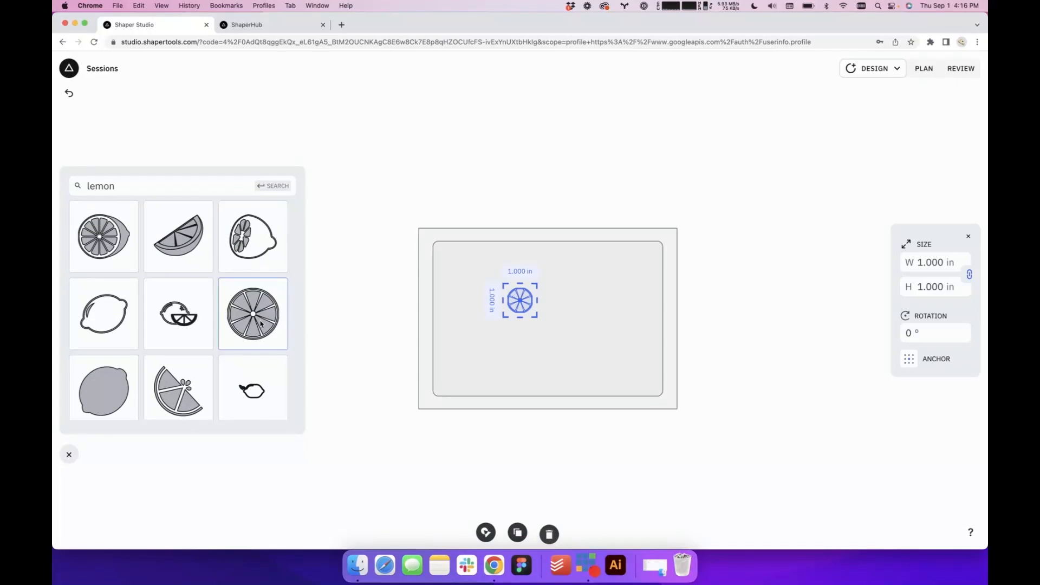
Move the lemon slice into the lower-right corner area of the rounded rectangle, at about X 3.35 in and Y -2.08 in
left_click(777, 321)
scroll(555, 344, "up", 5)
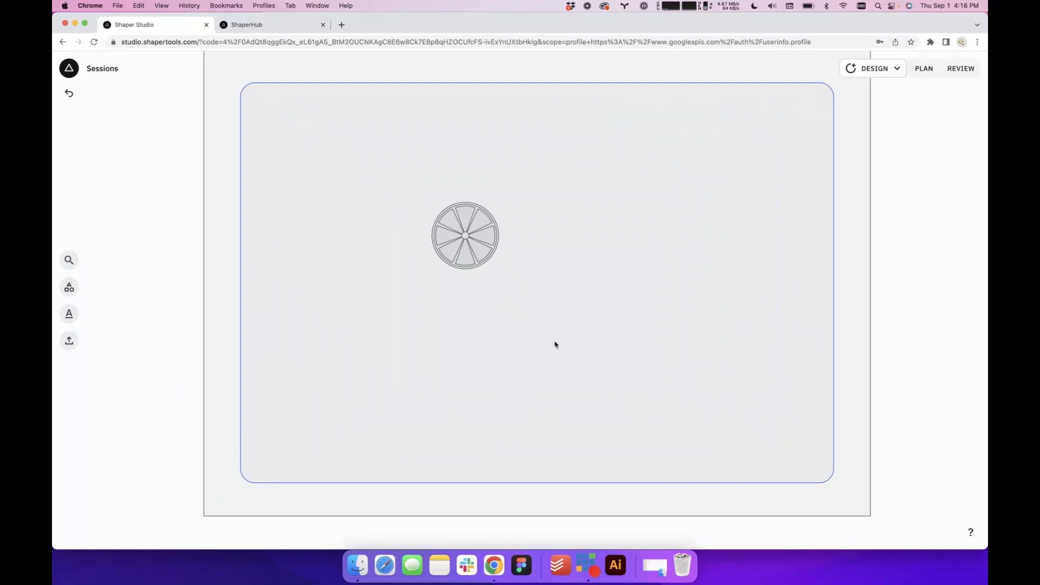
left_click(465, 249)
left_click_drag(466, 249, 773, 436)
scroll(644, 336, "down", 4)
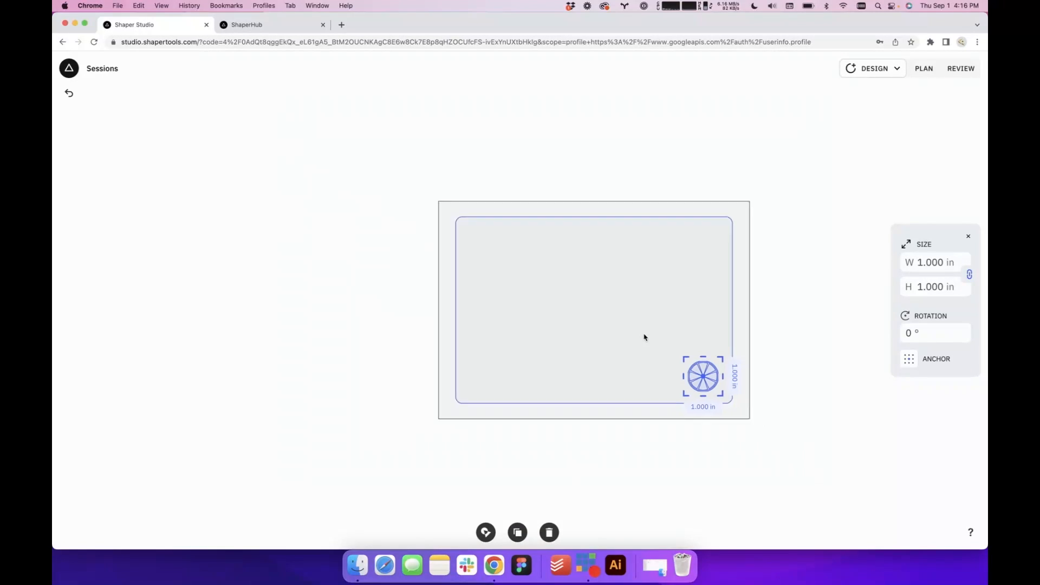
left_click(798, 417)
scroll(798, 418, "up", 1)
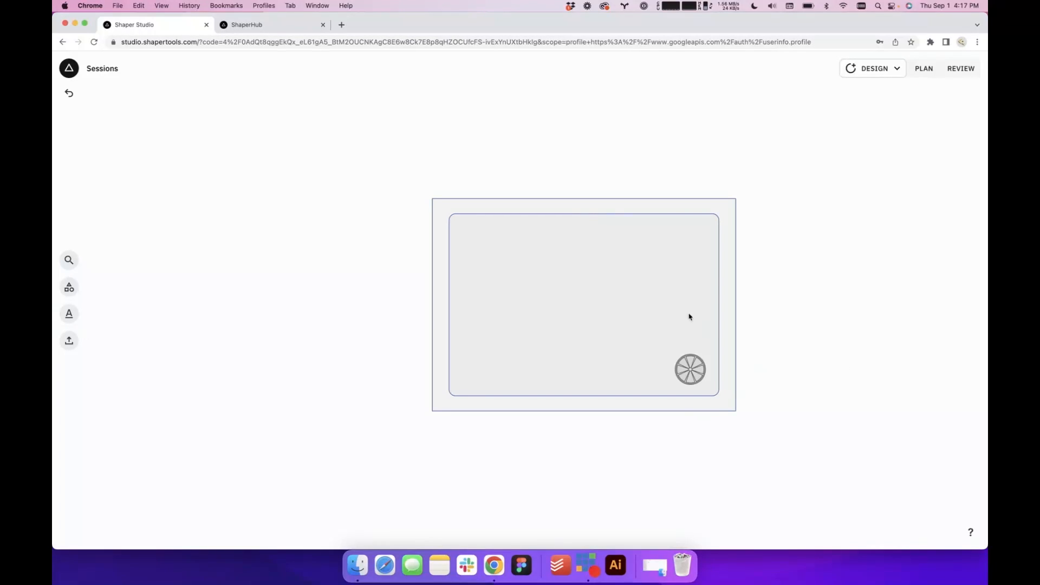
Turn on the Position option in the design workspace settings
left_click(897, 69)
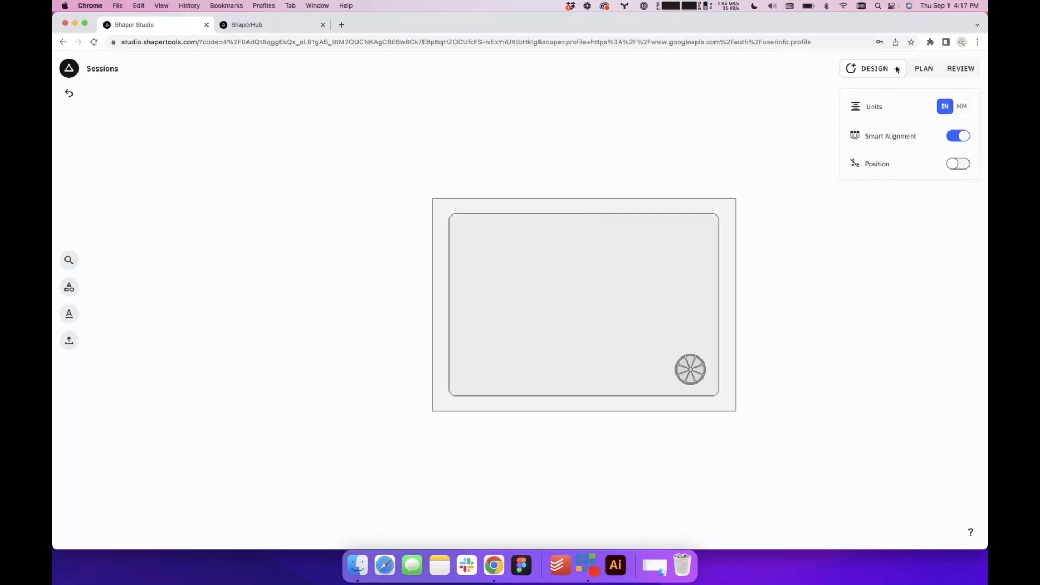
left_click(958, 164)
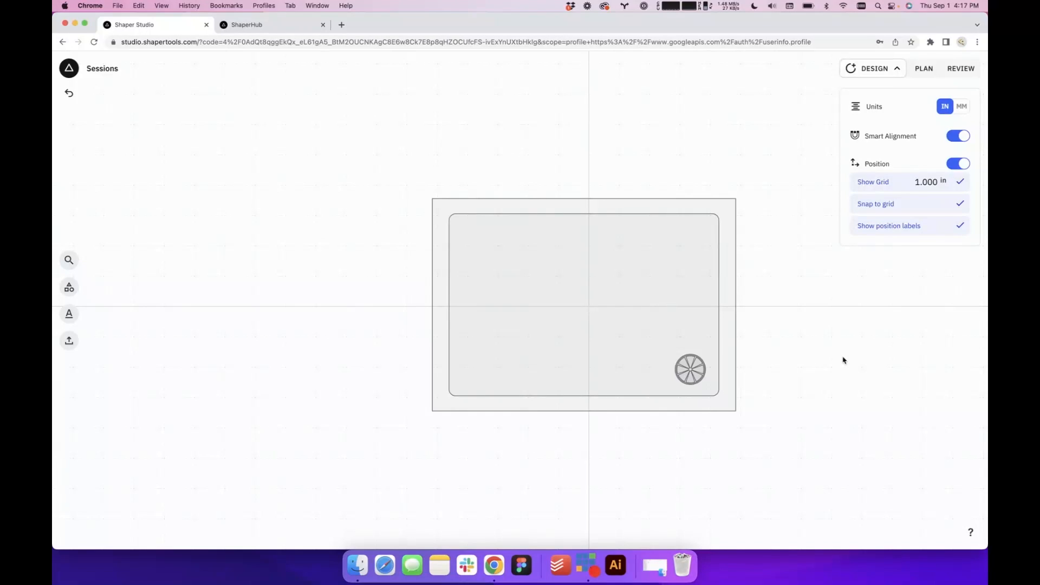
left_click_drag(837, 361, 746, 379)
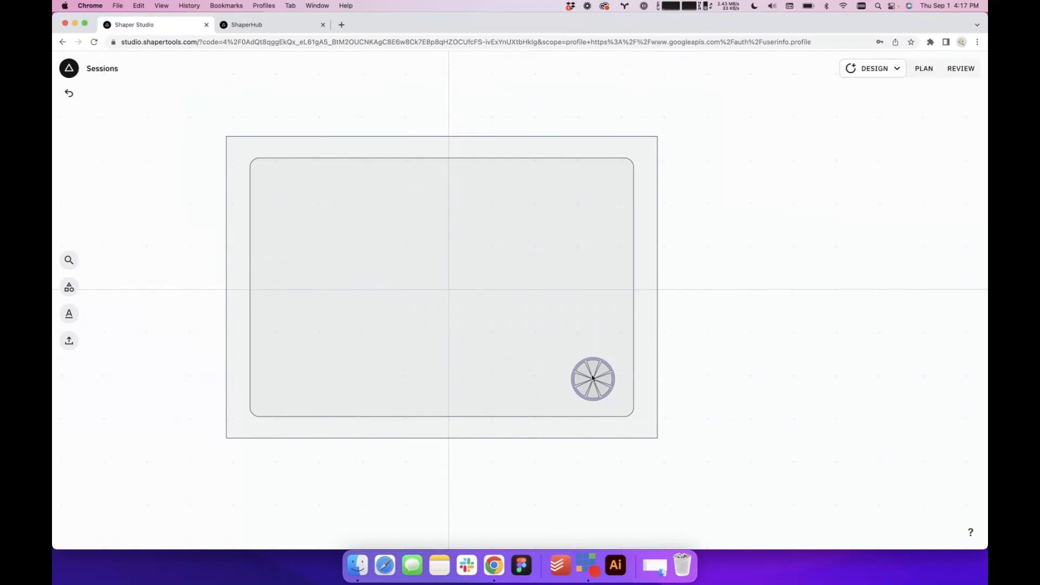
Shift the lemon slice closer to the rounded rectangle's corner and set its position to X 3.5 in and Y -2 in
left_click(592, 378)
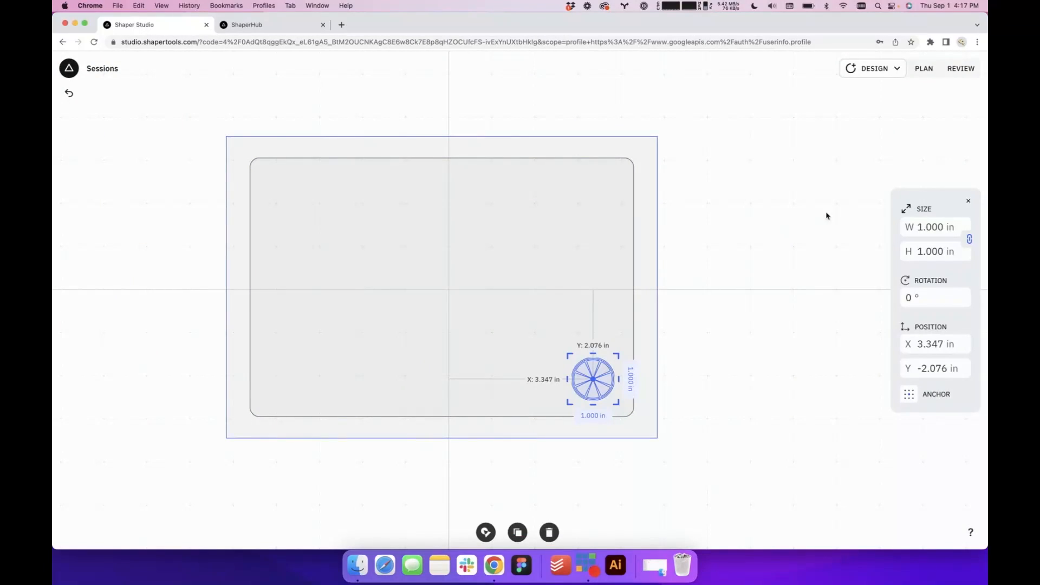
left_click_drag(536, 331, 588, 394)
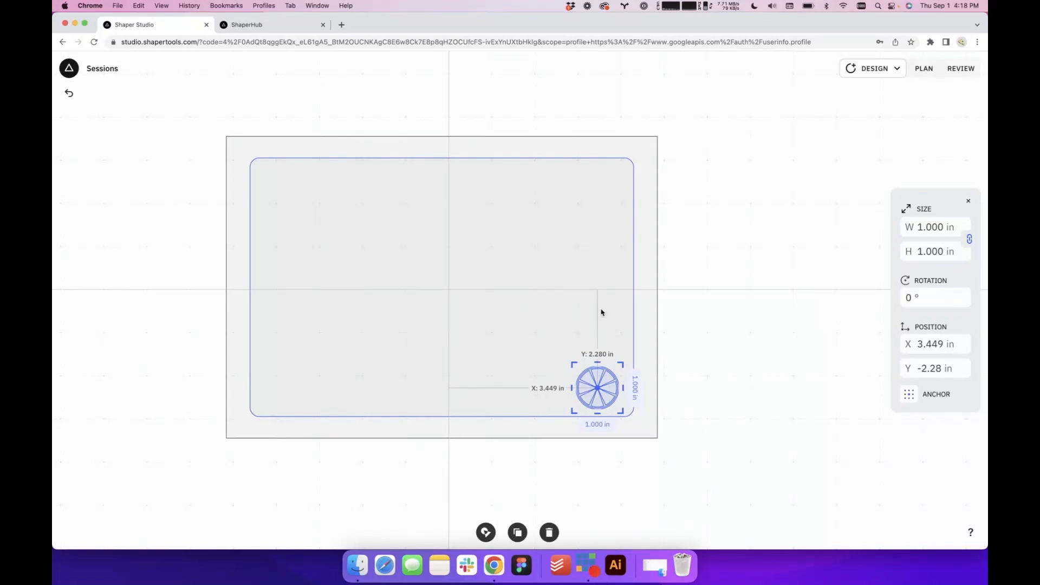
left_click_drag(598, 397, 603, 398)
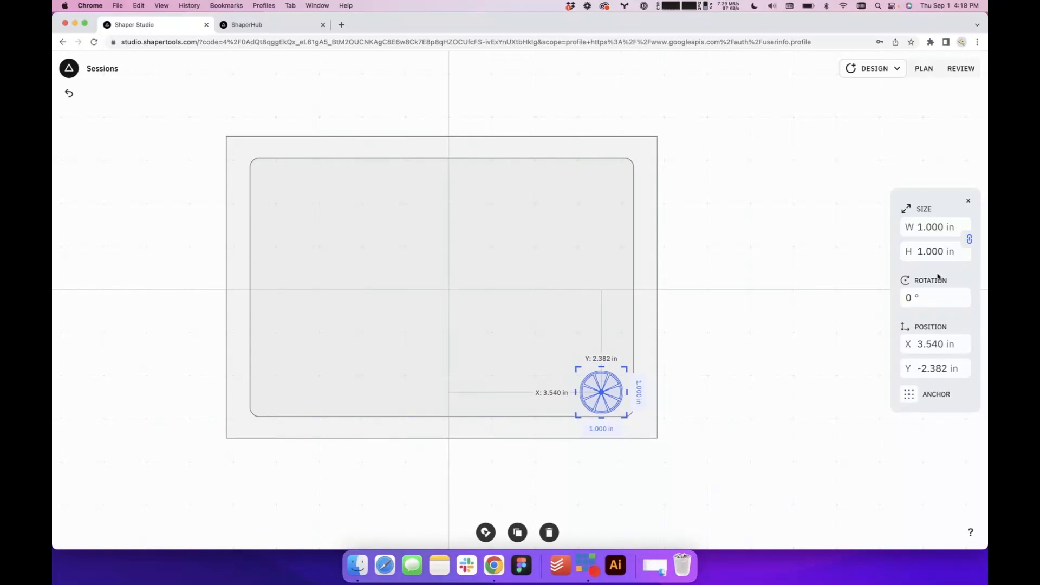
left_click(930, 350)
key("Return")
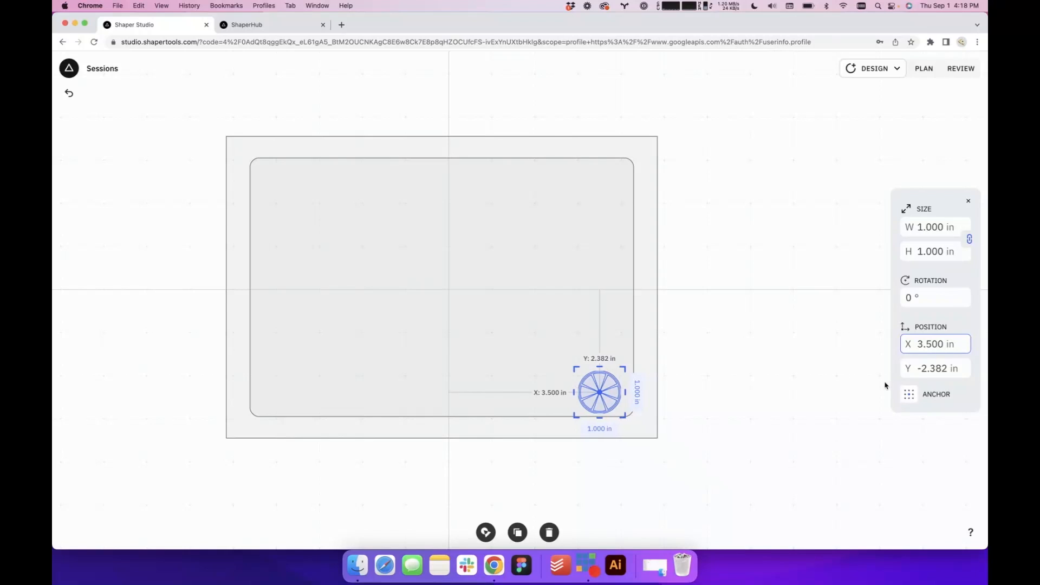
left_click(924, 369)
type("-2.5")
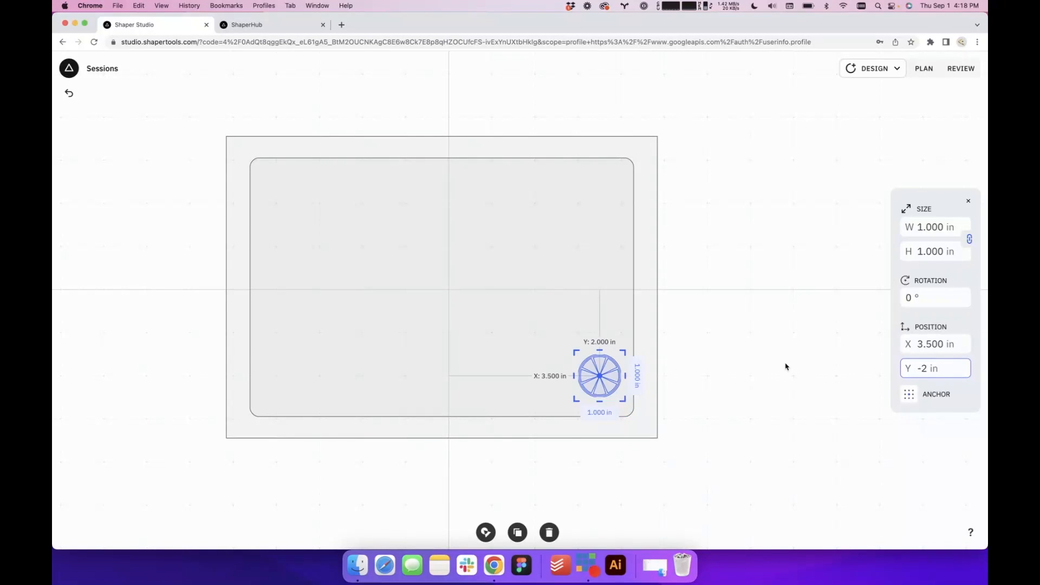
scroll(660, 395, "up", 3)
scroll(660, 395, "down", 5)
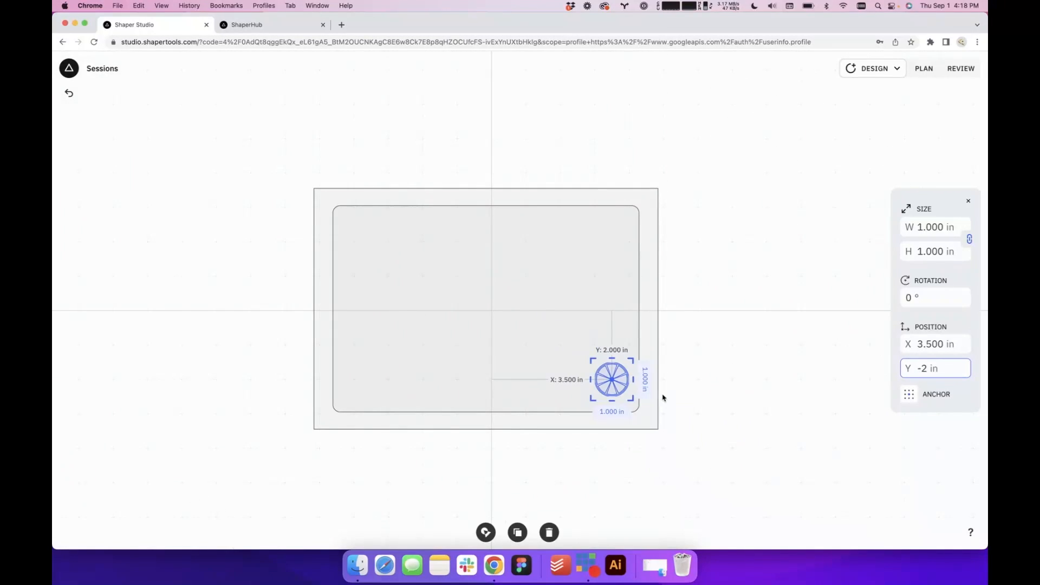
left_click(706, 405)
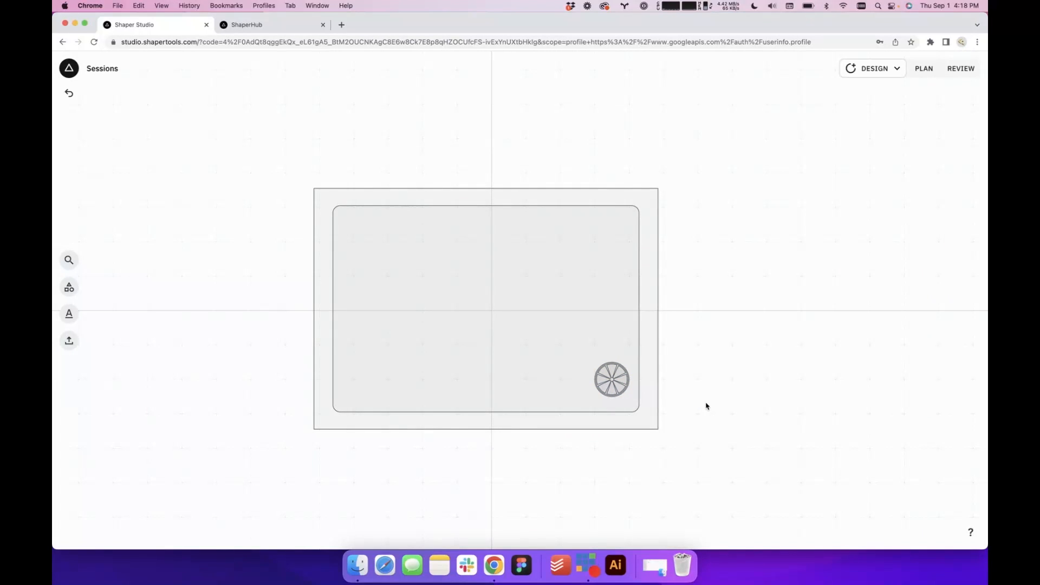
Select the whole design and move it so the outer rectangle's lower-left corner sits on the grid origin
left_click_drag(710, 472, 287, 193)
left_click_drag(489, 295, 668, 174)
left_click(514, 398)
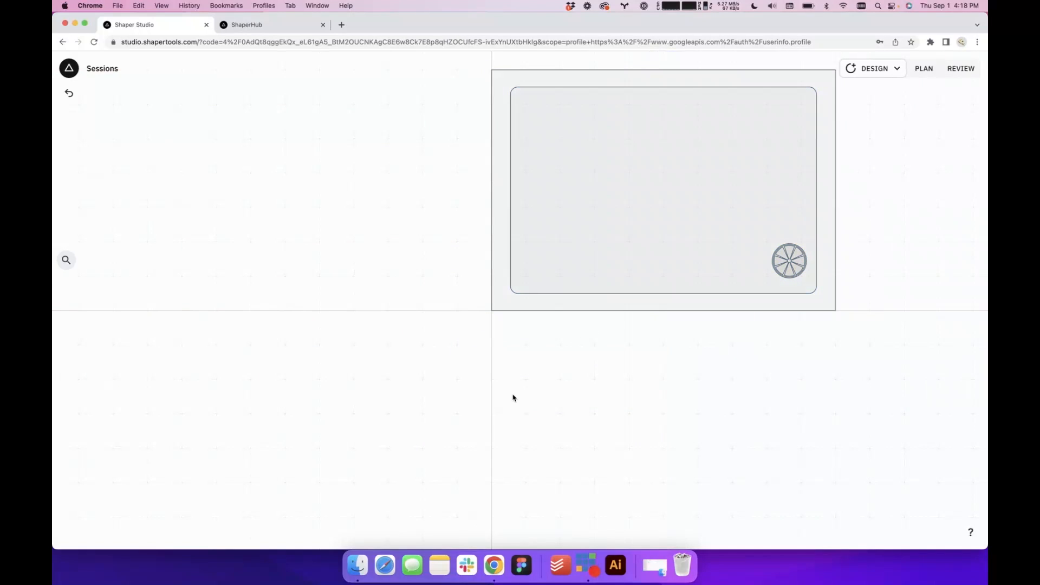
Reposition the lemon slice relative to the new origin, setting X to 8.5 in and Y to 1.5 in
left_click(790, 262)
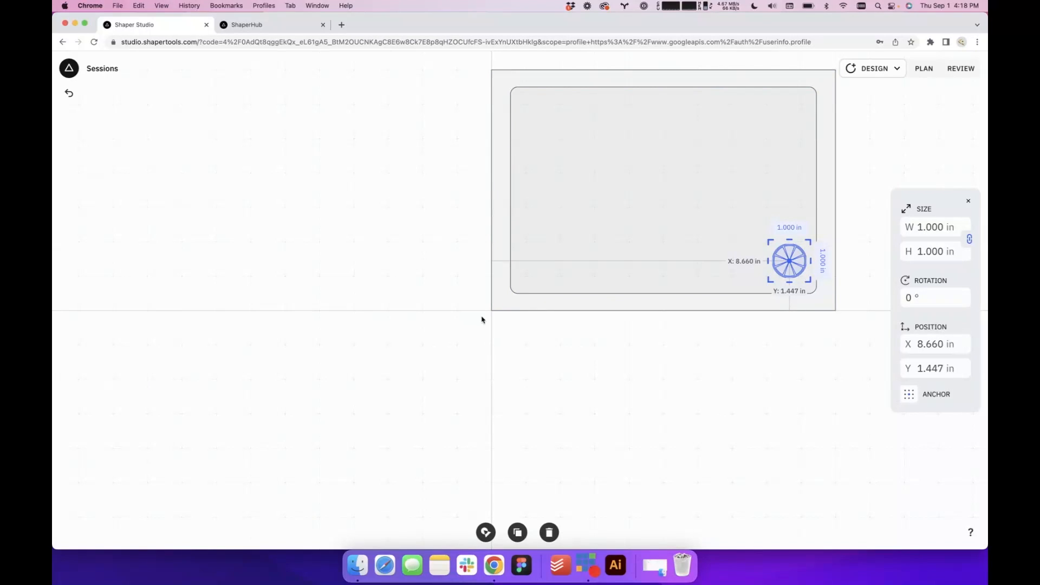
left_click_drag(791, 366, 695, 397)
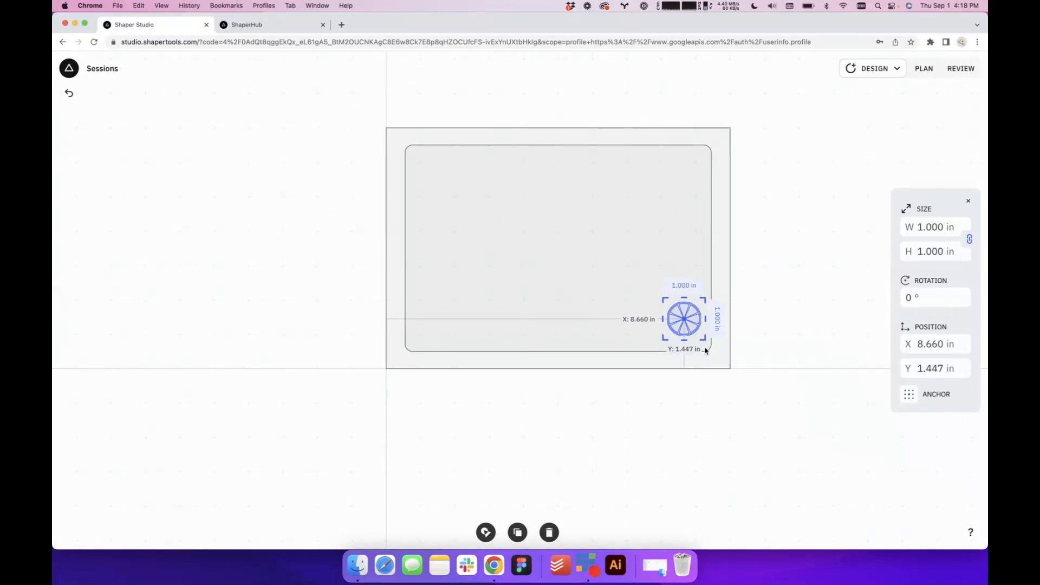
scroll(689, 314, "up", 5)
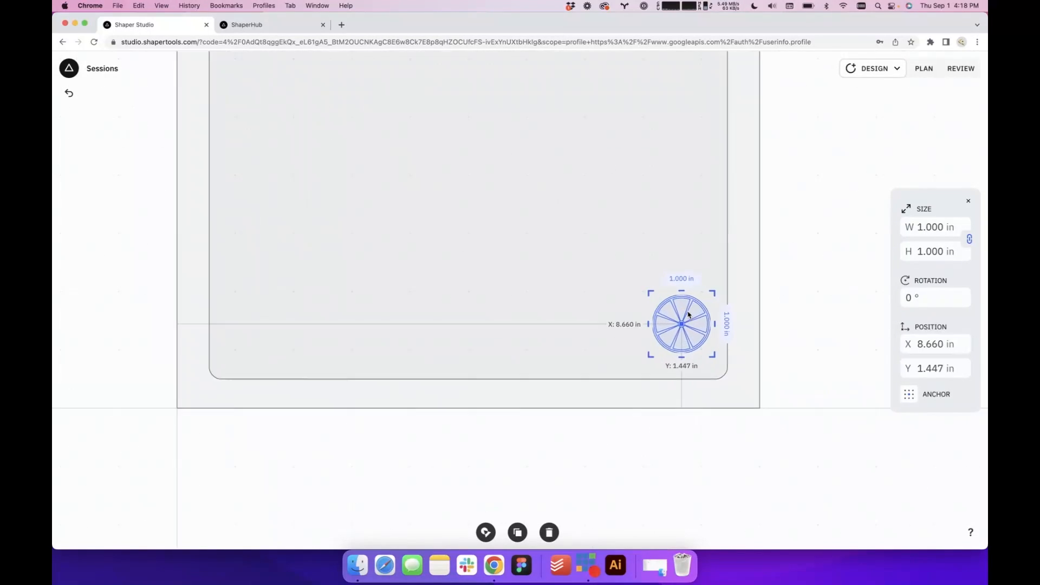
mouse_move(680, 340)
left_mouse_down()
mouse_move(679, 323)
mouse_move(657, 355)
mouse_move(698, 297)
mouse_move(656, 339)
mouse_move(494, 321)
mouse_move(678, 328)
left_mouse_up()
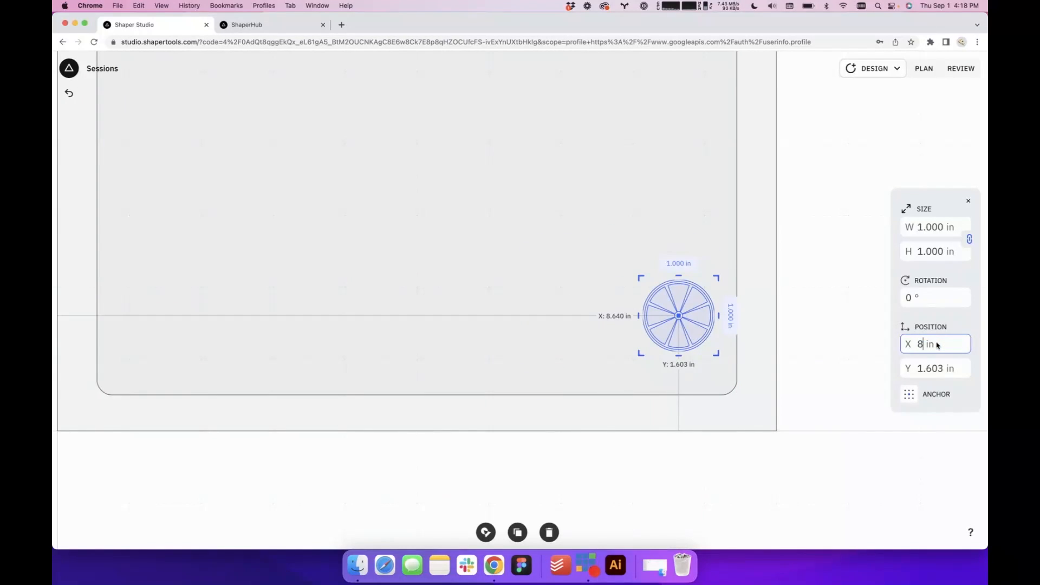
left_click(929, 371)
type("1.5")
key("Return")
scroll(755, 405, "down", 5)
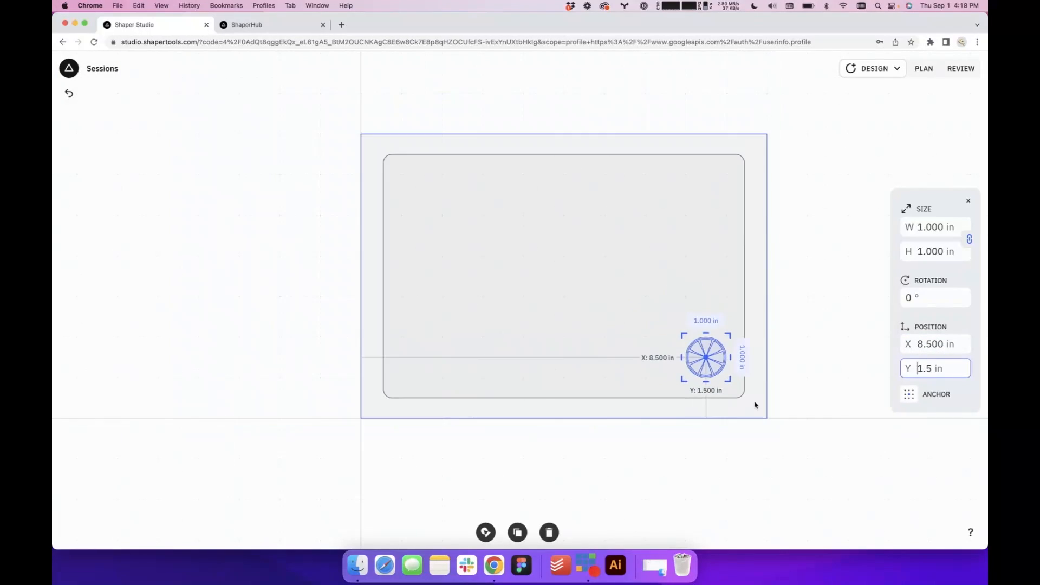
left_click(822, 327)
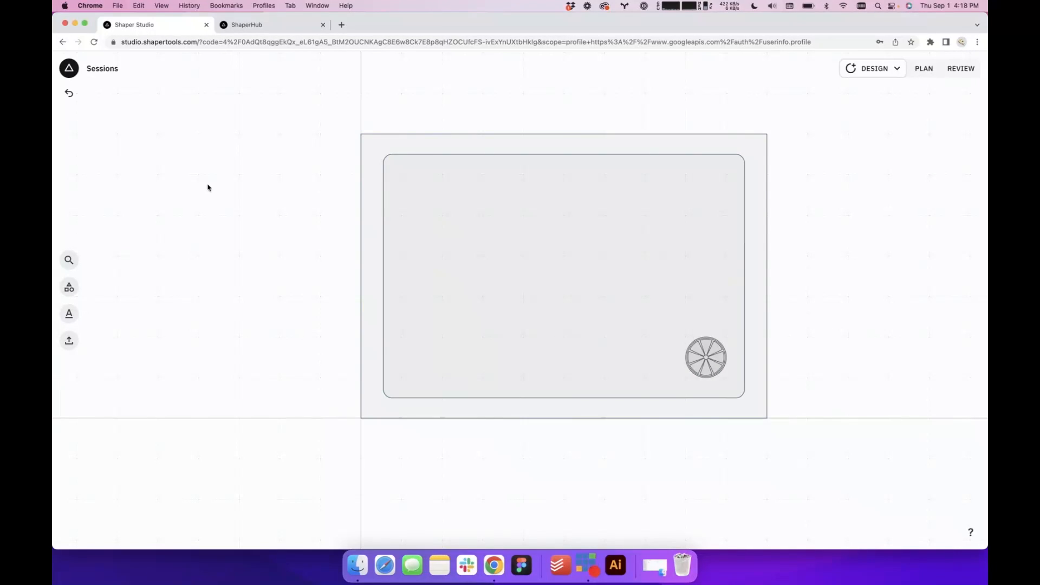
Rename the design as CocktailBoard
left_click(68, 69)
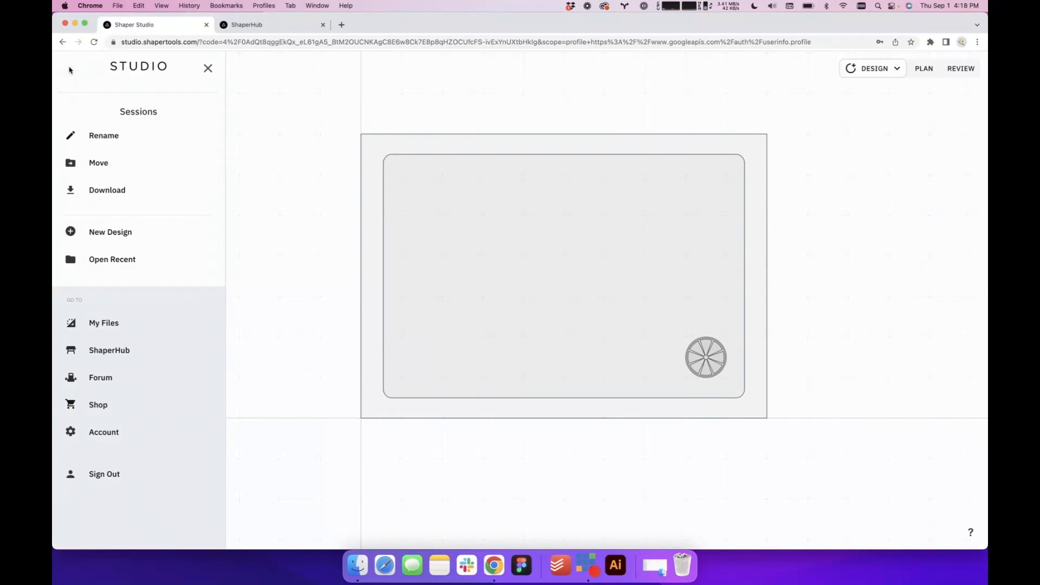
left_click(116, 142)
double_click(146, 109)
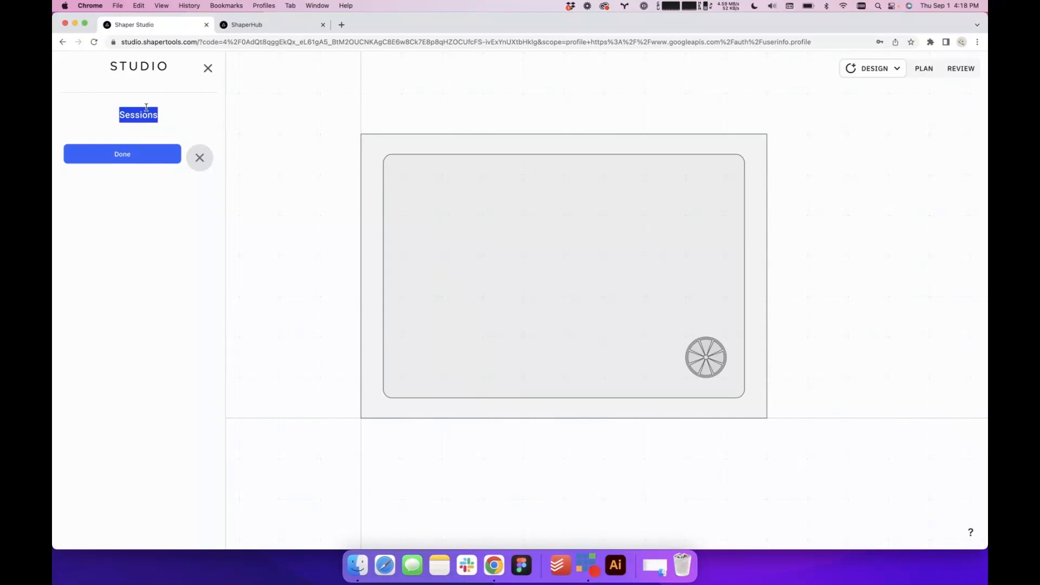
type("CocktailBoard")
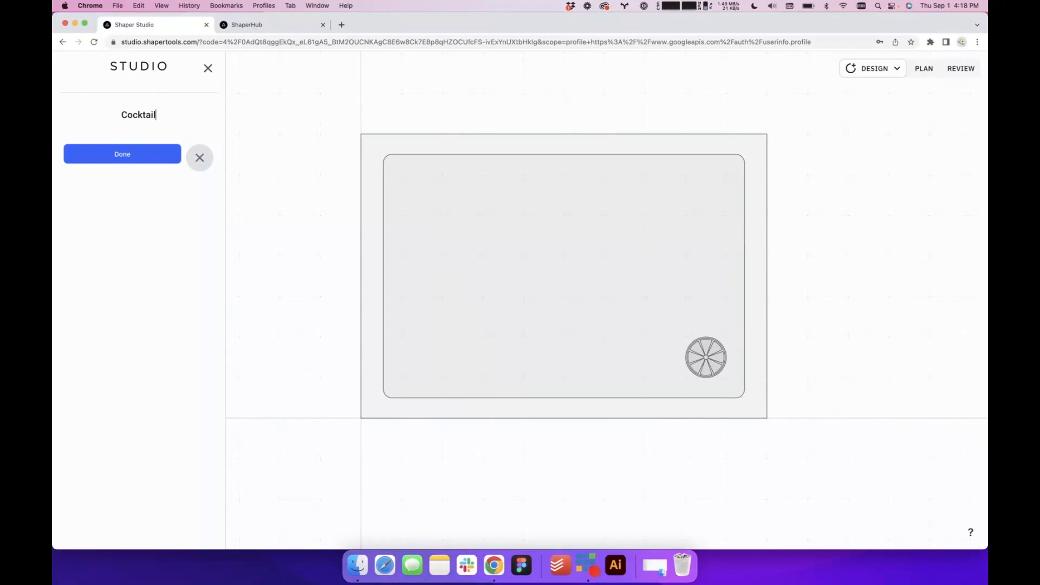
left_click(132, 153)
left_click(281, 197)
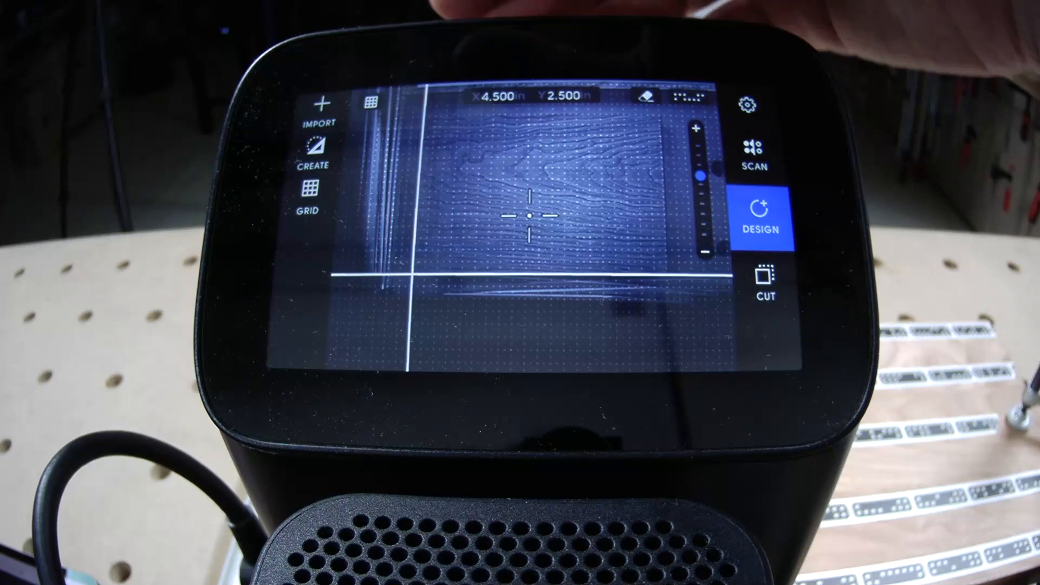
left_click(311, 105)
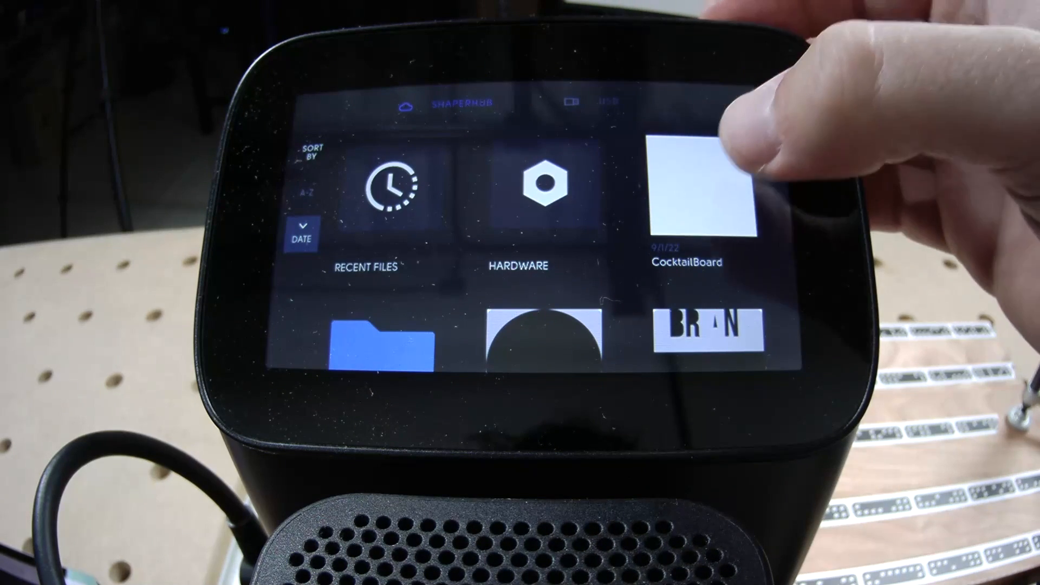
left_click(688, 163)
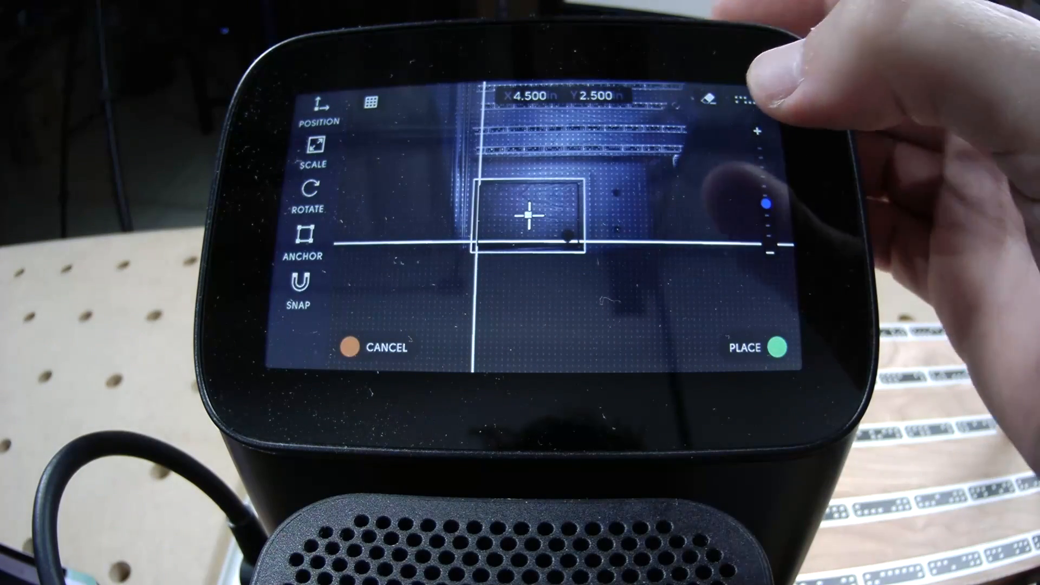
left_click(304, 238)
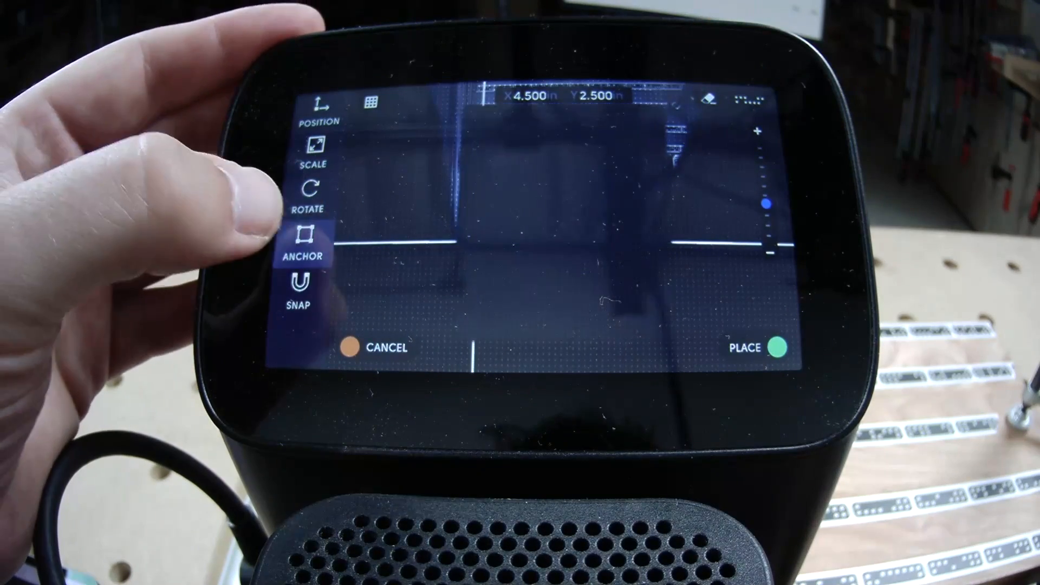
left_click(514, 238)
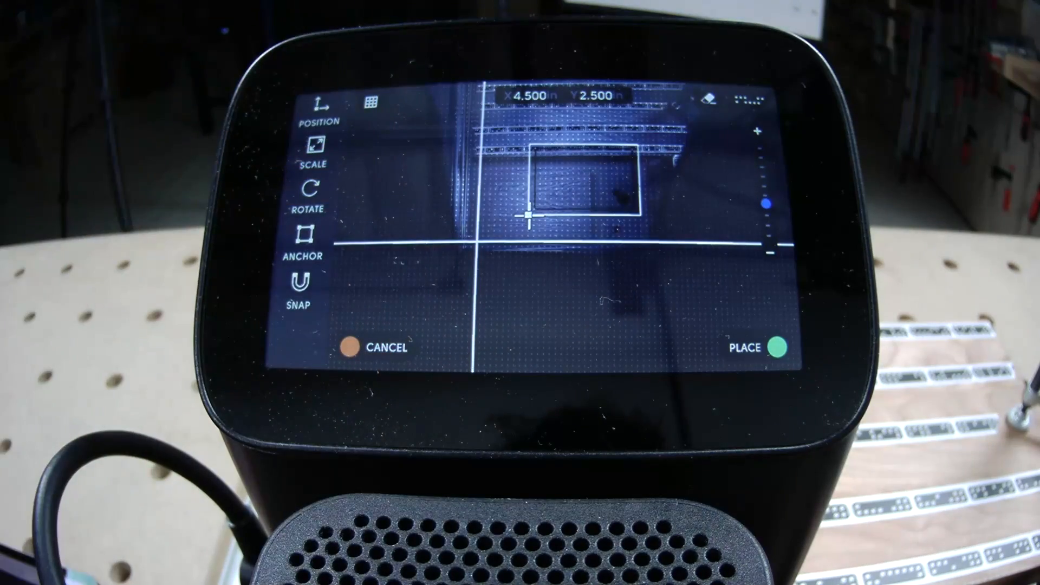
left_click(320, 111)
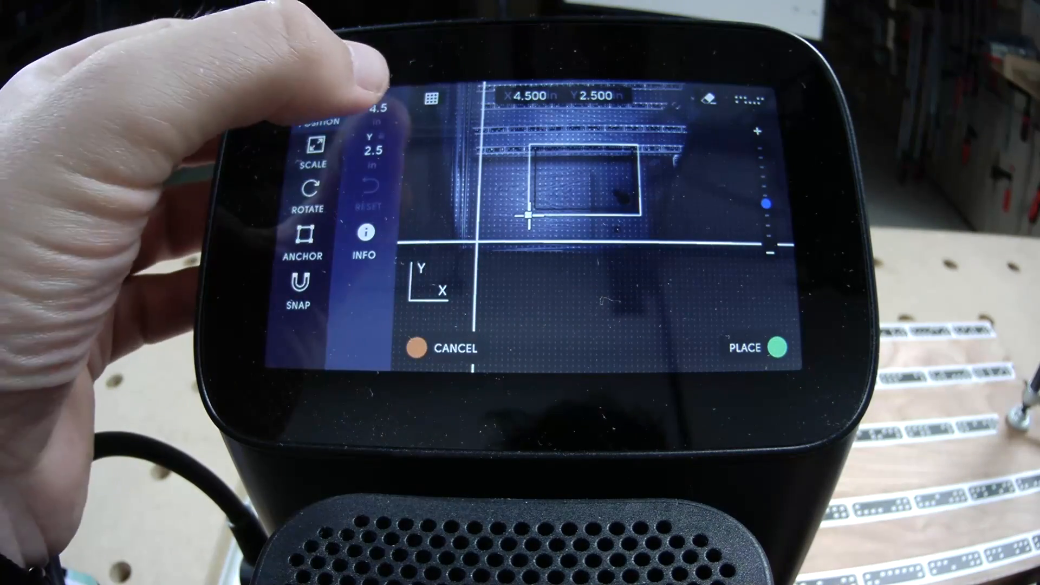
left_click(378, 106)
left_click(419, 311)
left_click(374, 150)
left_click(419, 310)
left_click(528, 351)
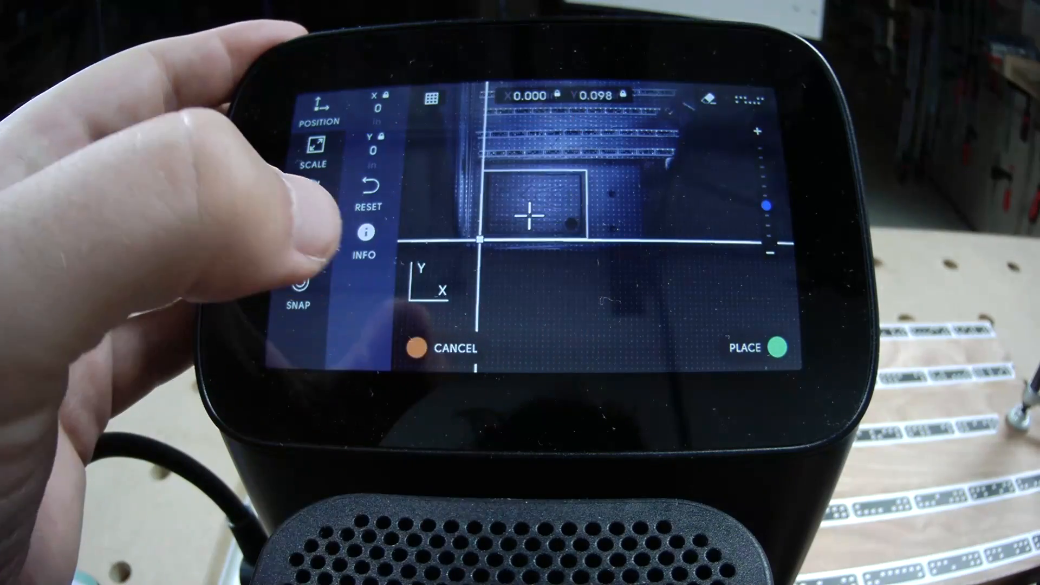
left_click(758, 347)
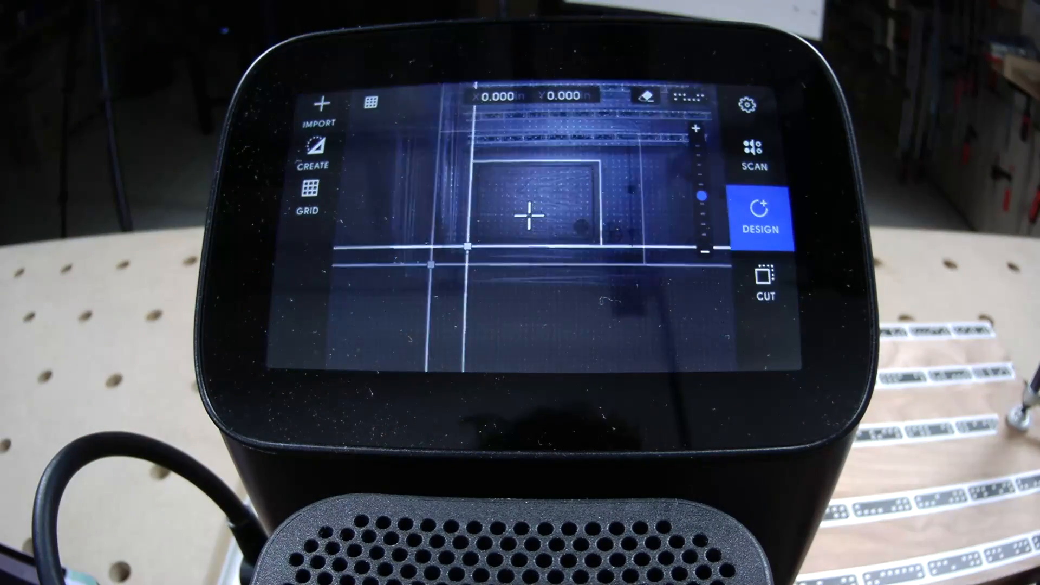
scroll(547, 211, "up", 3)
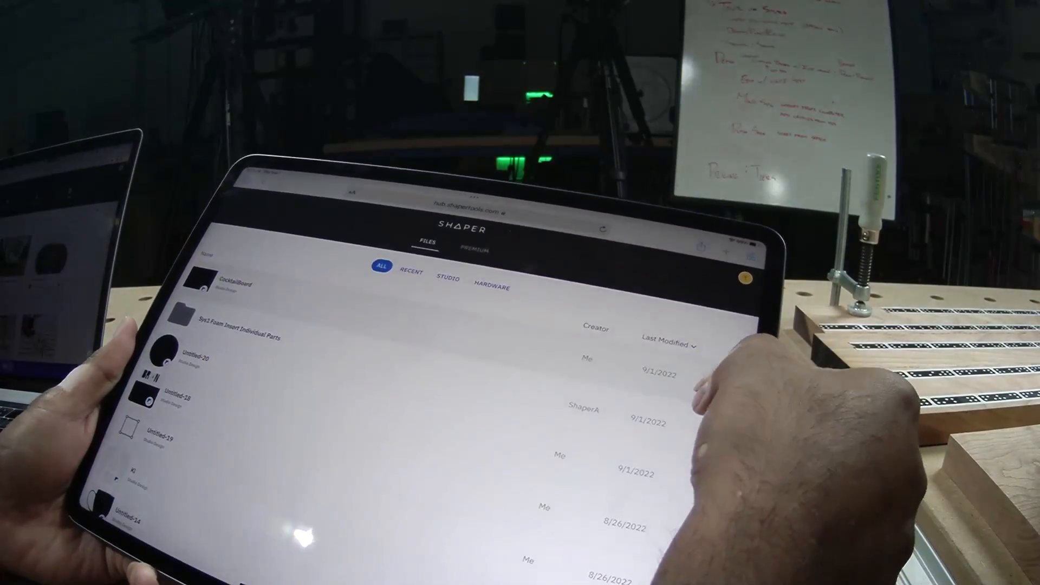
left_click(718, 385)
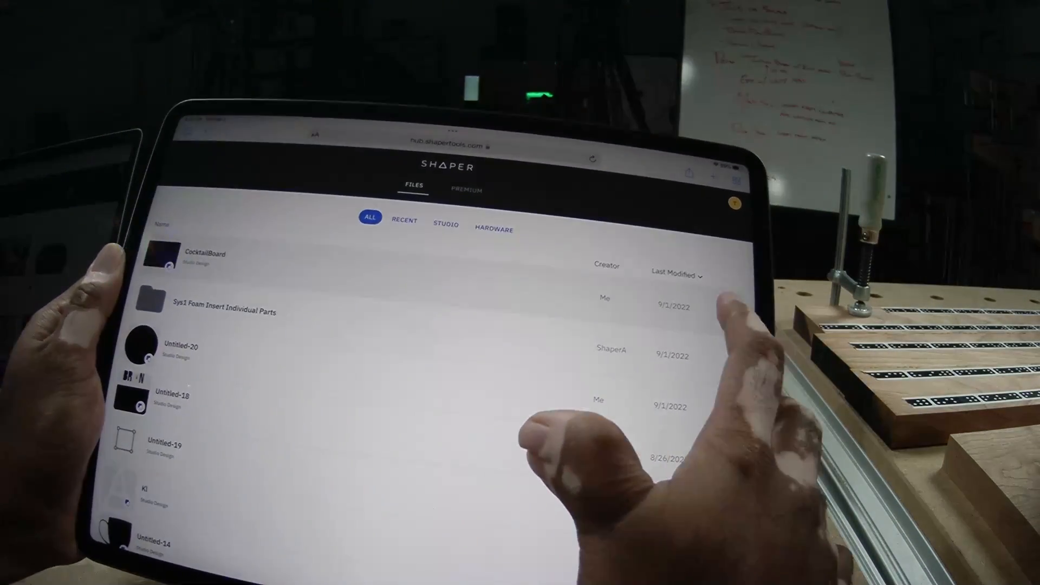
left_click(723, 321)
left_click(723, 321)
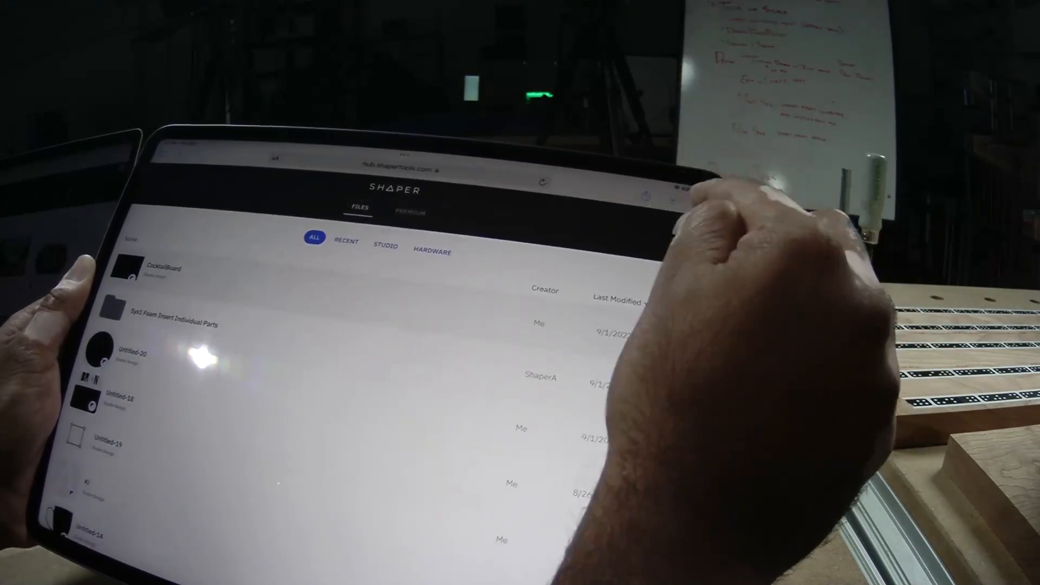
left_click(674, 200)
left_click(414, 164)
type("st")
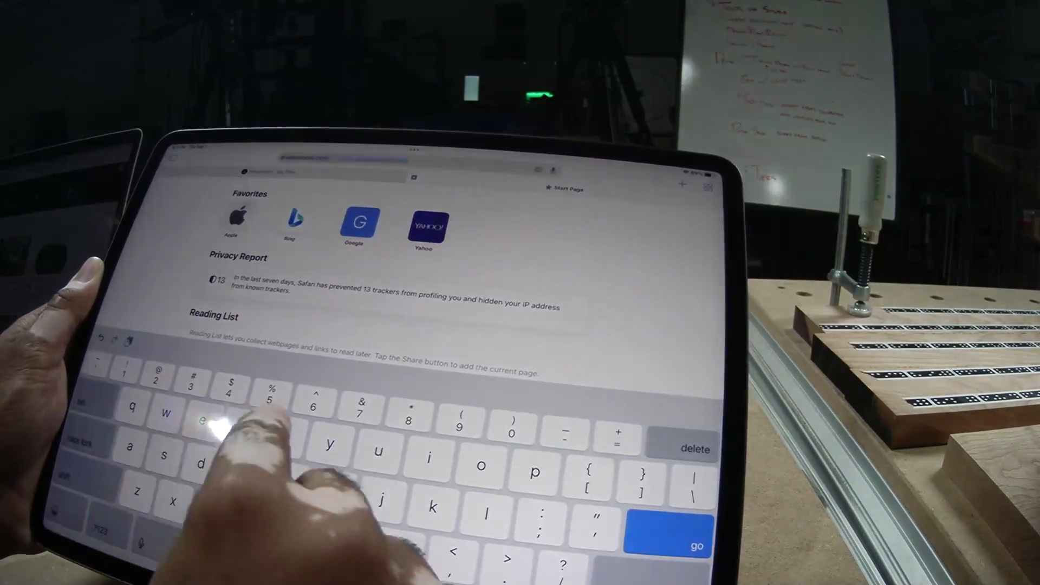
type("u")
Load studio.shapertools.com in the tablet's browser and delete the lemon slice from the CocktailBoard design
key("Return")
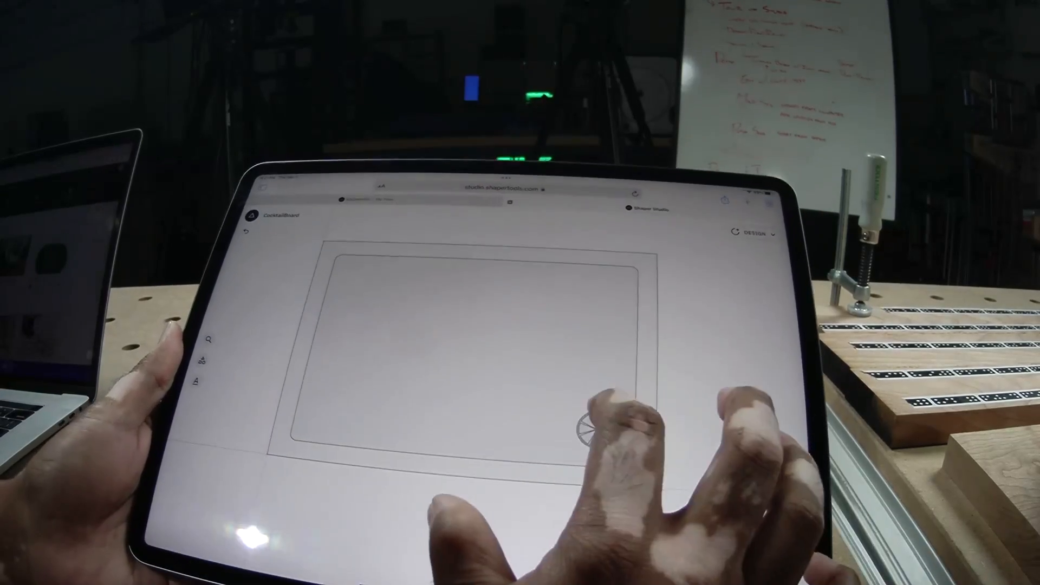
left_click(585, 402)
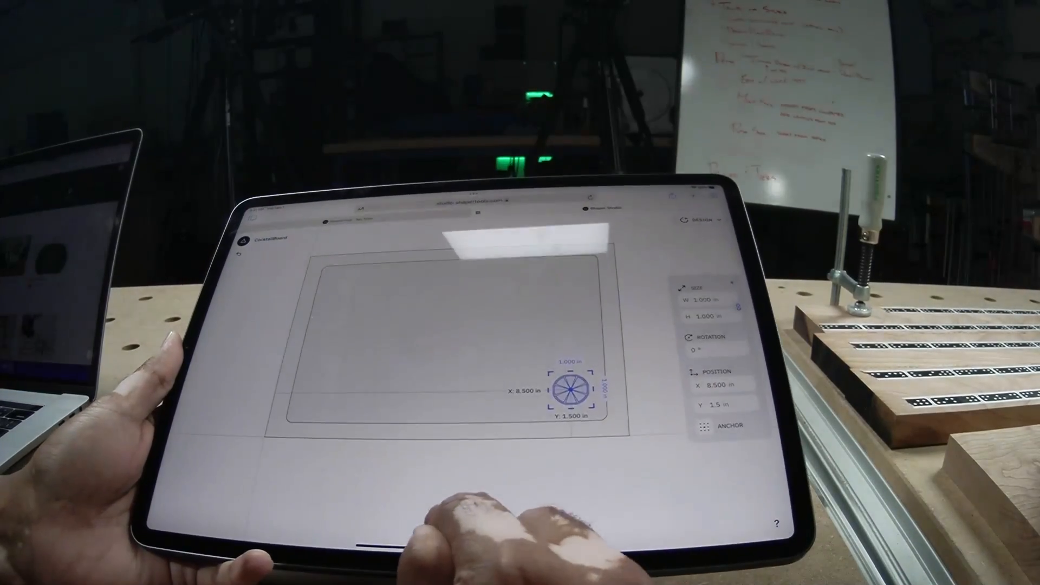
left_click(460, 576)
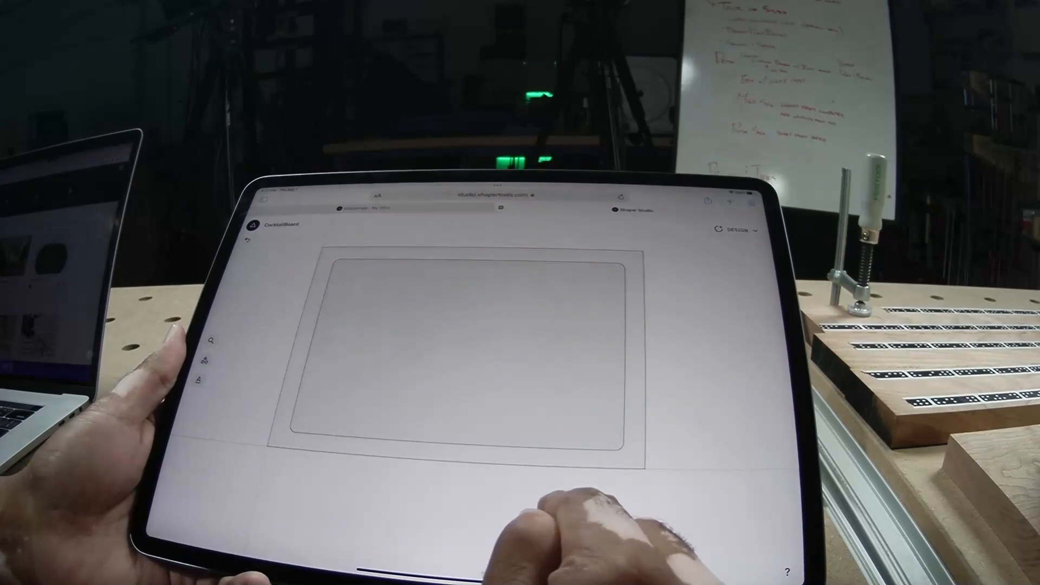
Add the text "Goose" to the CocktailBoard design inside the rounded rectangle
scroll(287, 390, "down", 5)
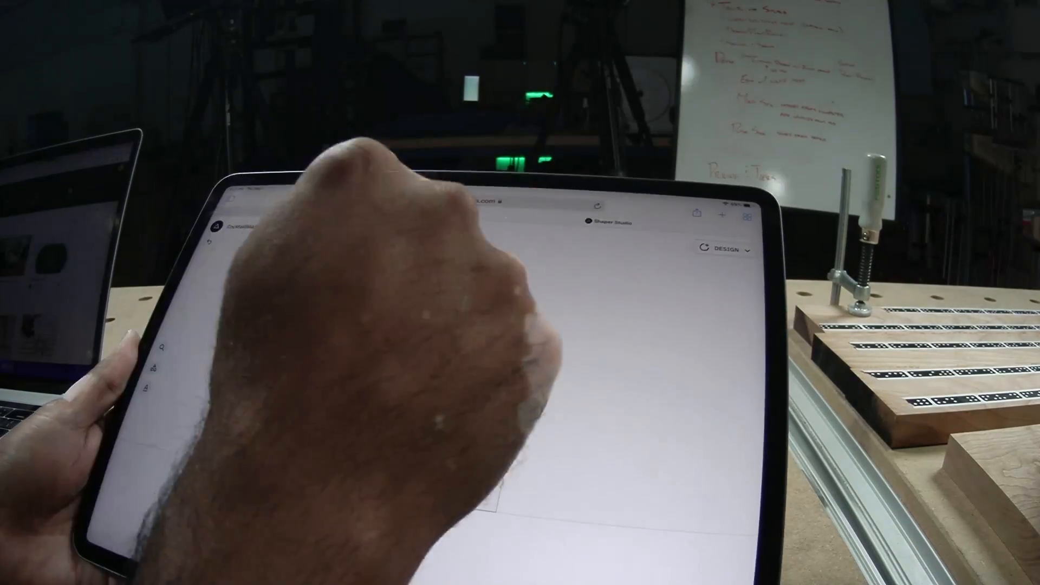
left_click(146, 387)
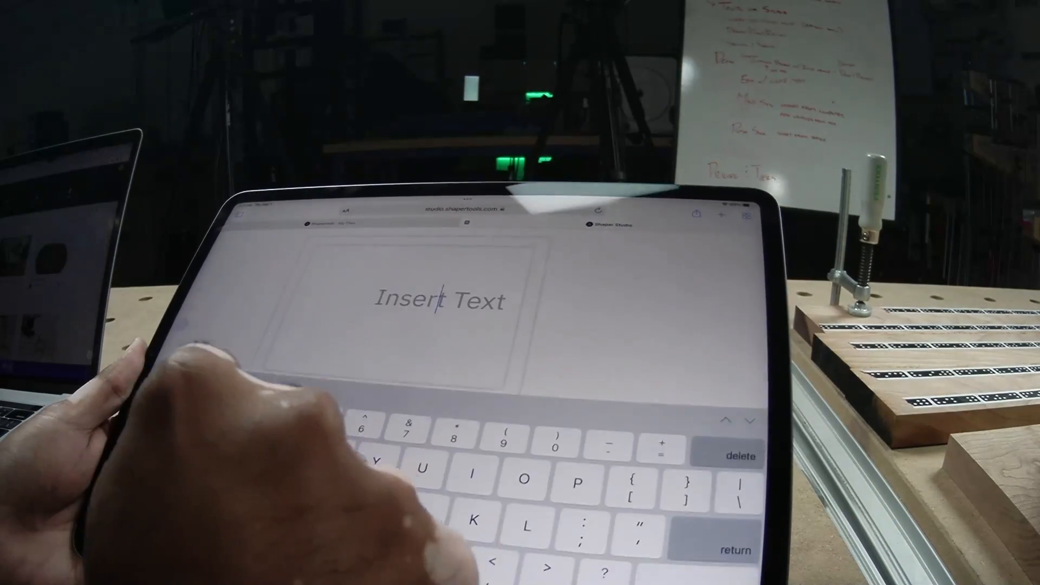
type("Goose")
key("Return")
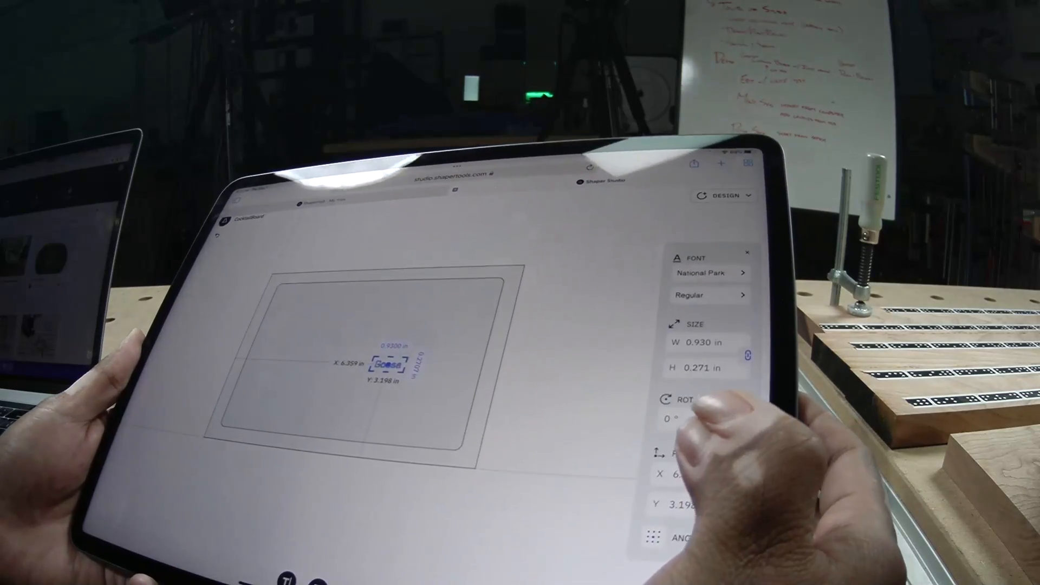
Enlarge the Goose text to about 1.56 in wide and set its position to X 7 in and Y 2 in
left_click(530, 306)
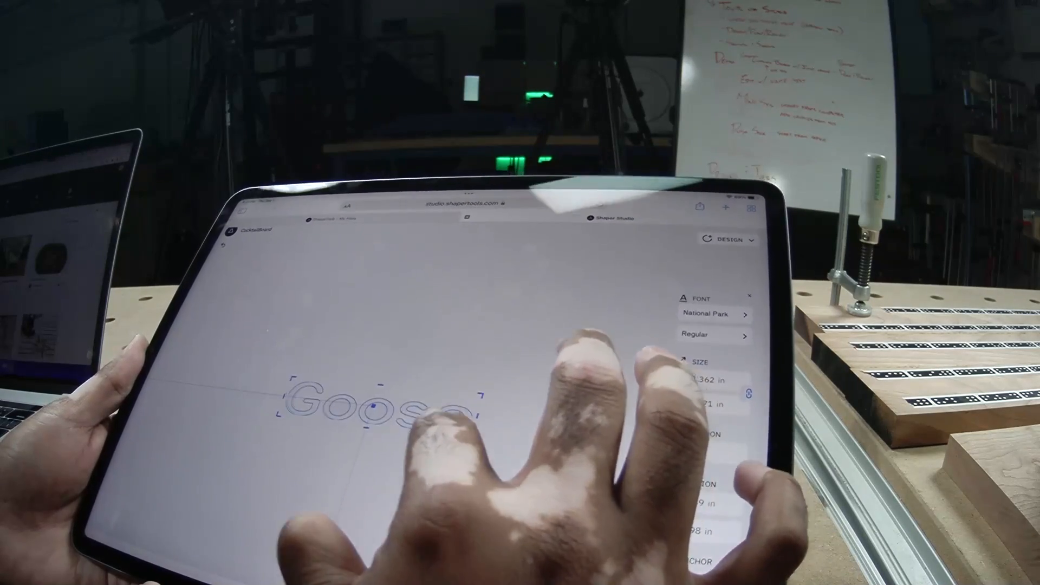
left_click_drag(469, 429, 485, 433)
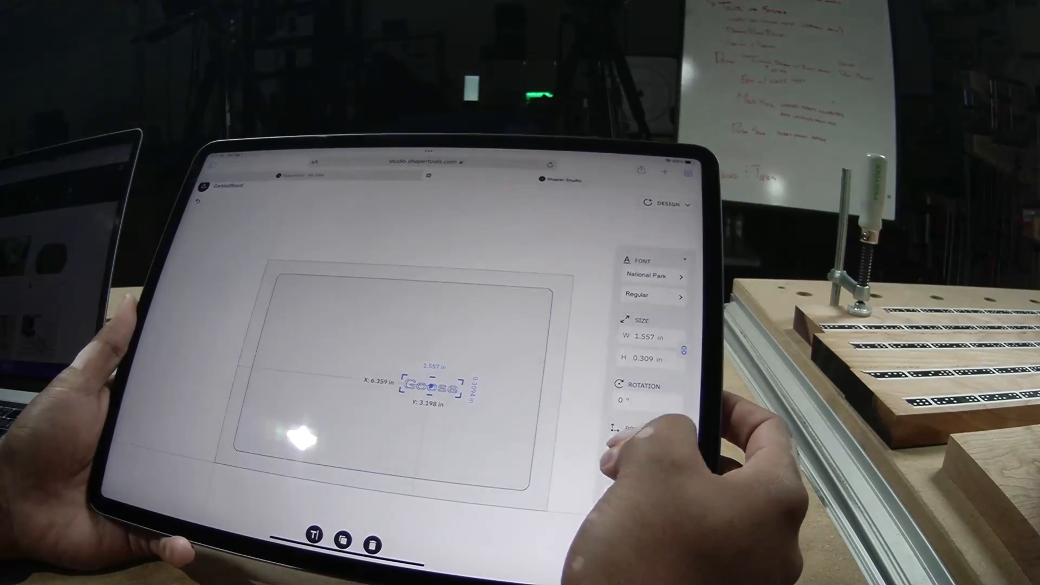
left_click(639, 447)
type("7")
left_click(652, 297)
type("3")
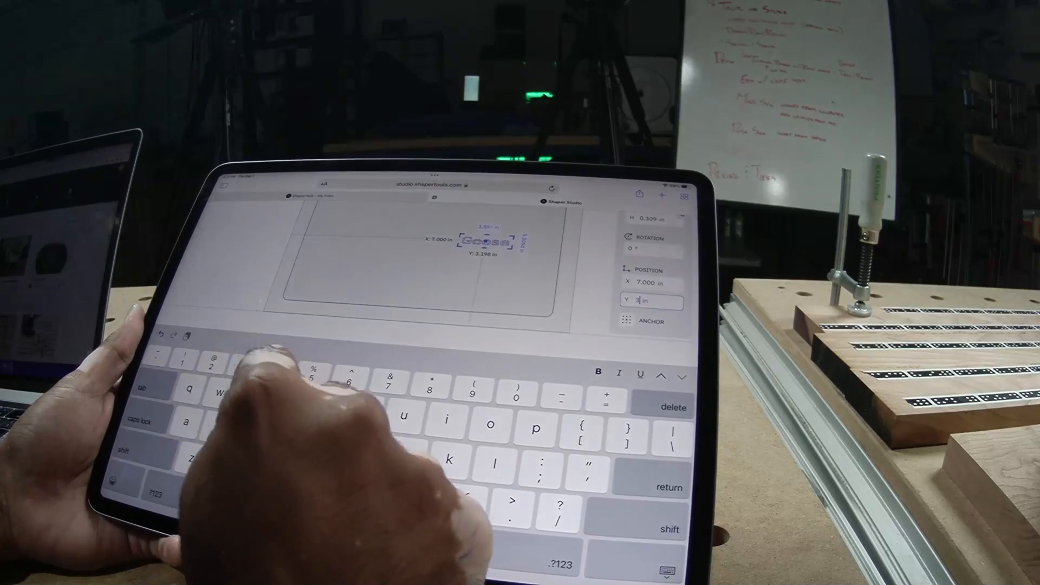
key("Return")
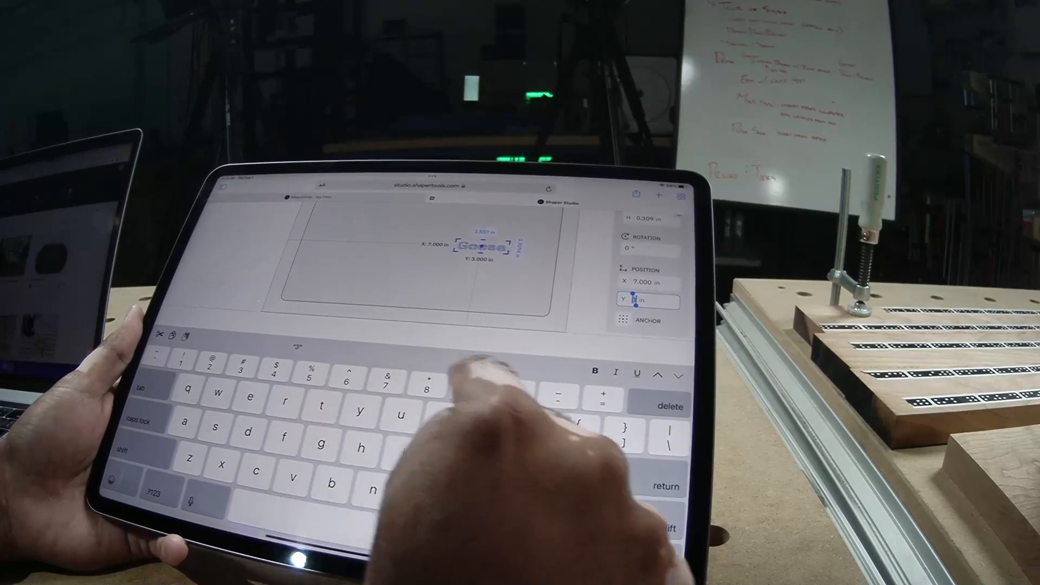
type("2")
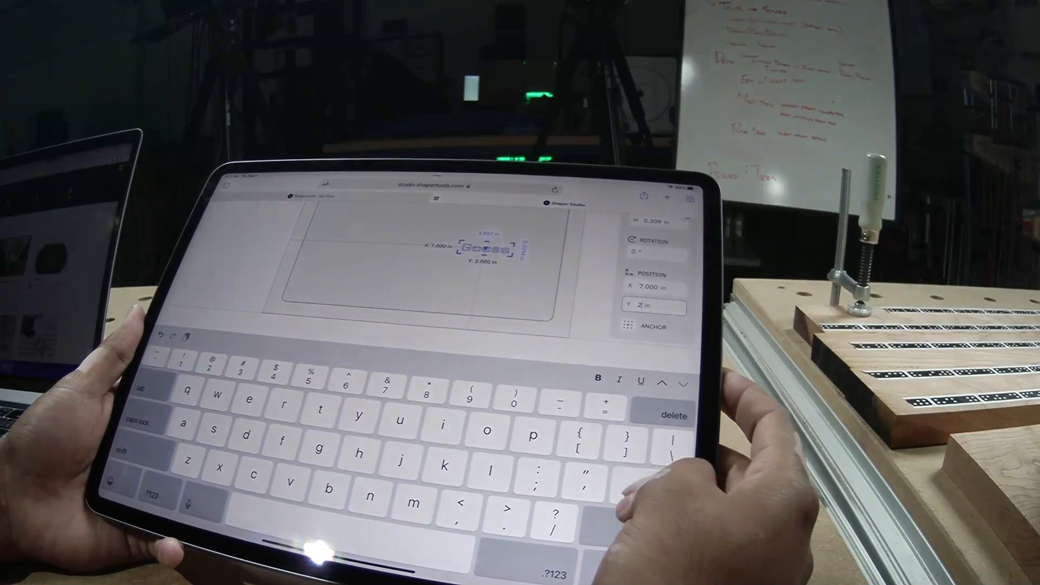
left_click(585, 327)
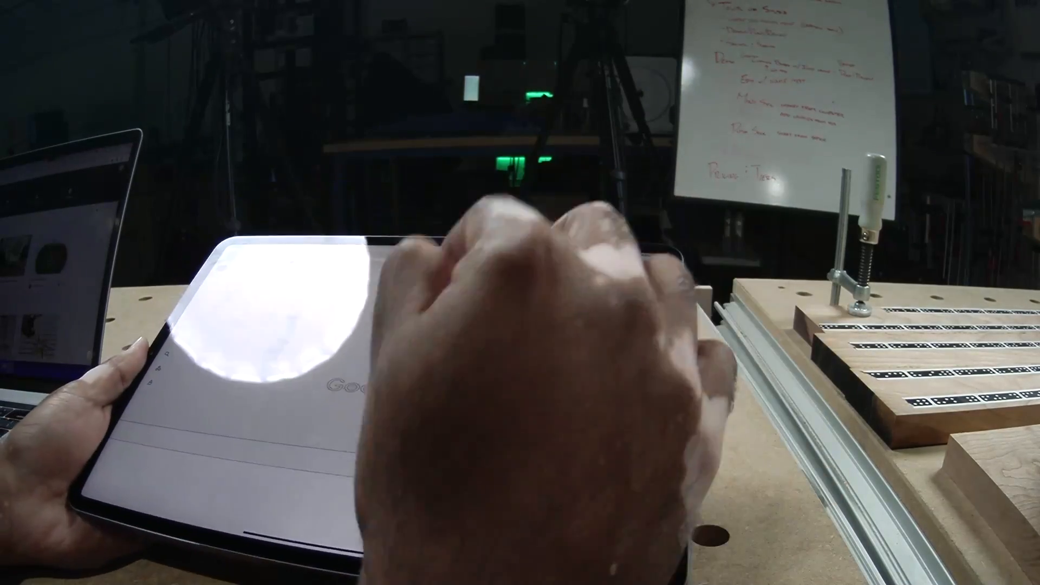
Examine the fonts available for the Goose text, including the handwriting styles
left_click(374, 356)
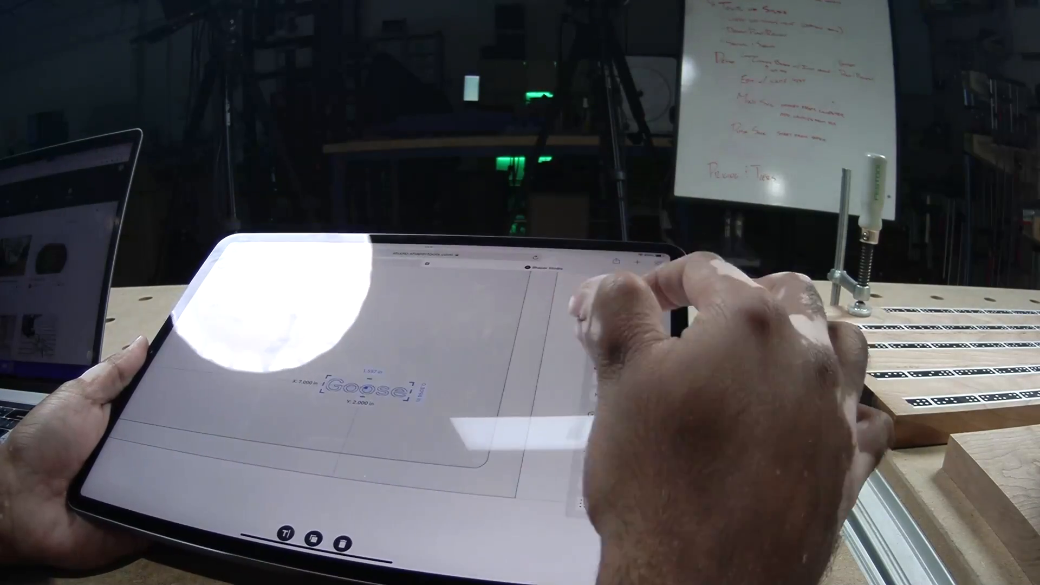
left_click(639, 348)
scroll(547, 373, "down", 2)
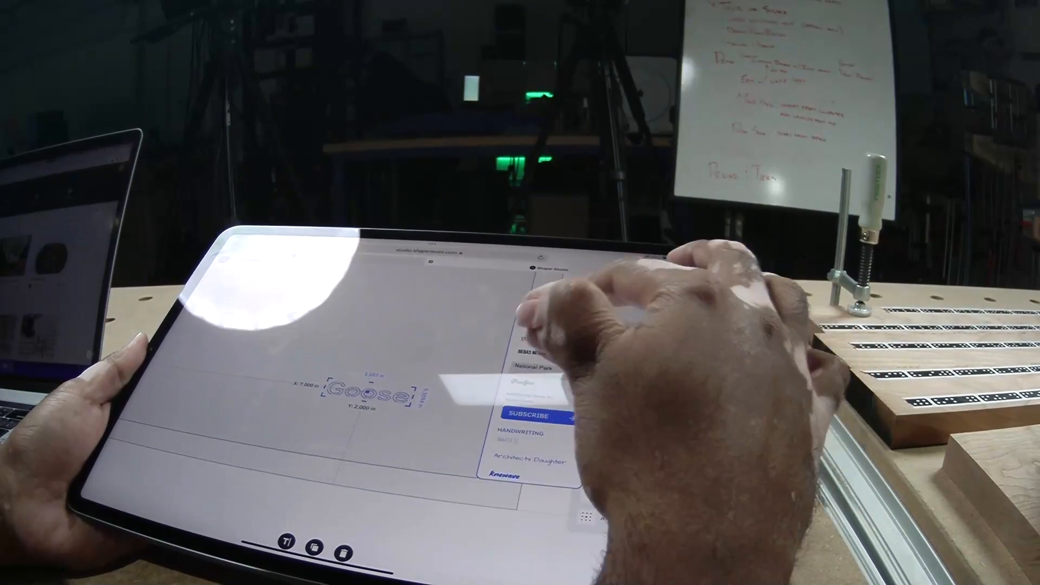
scroll(563, 401, "down", 5)
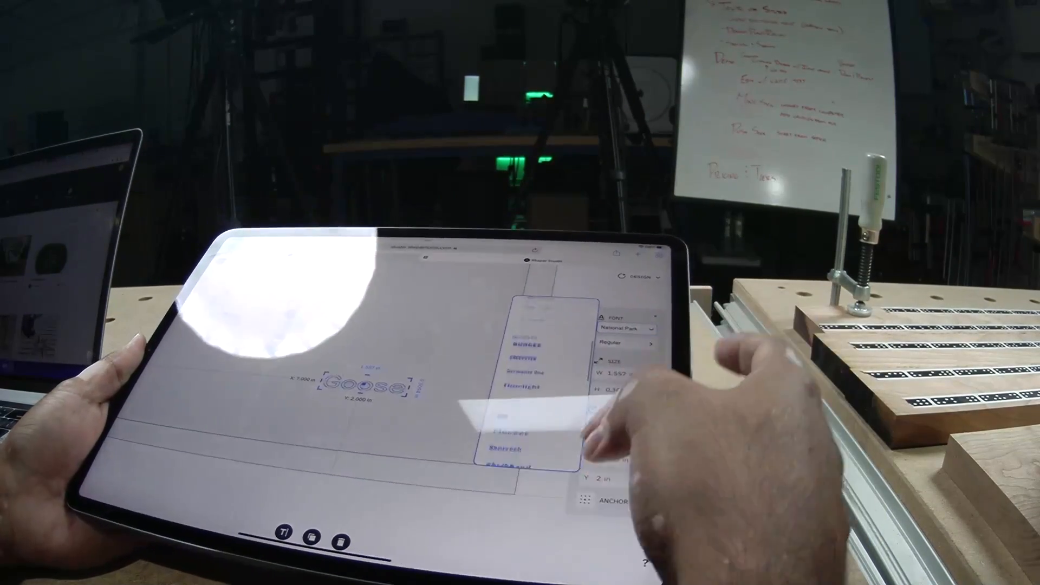
left_click(541, 460)
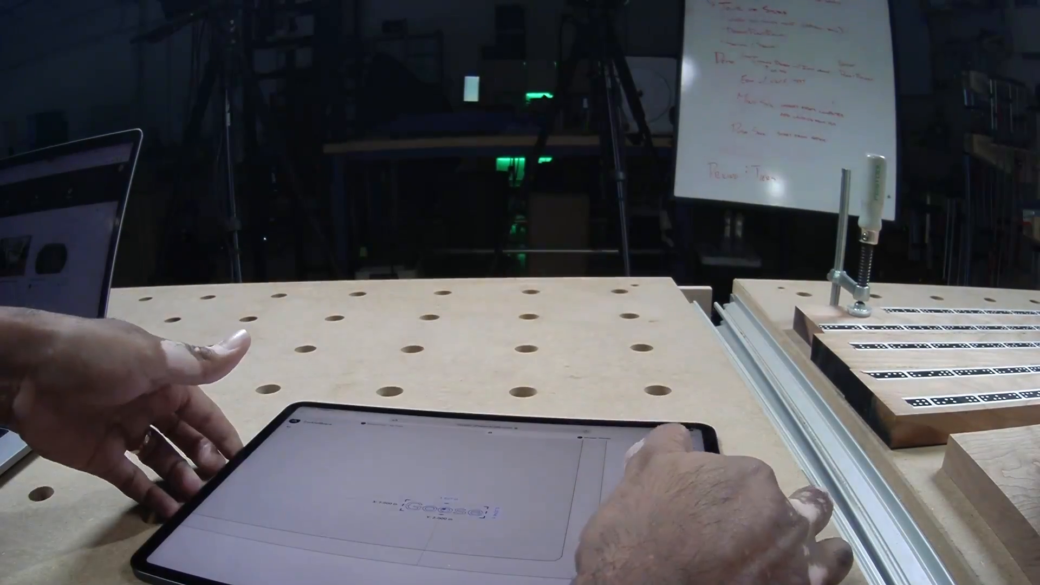
left_click(612, 476)
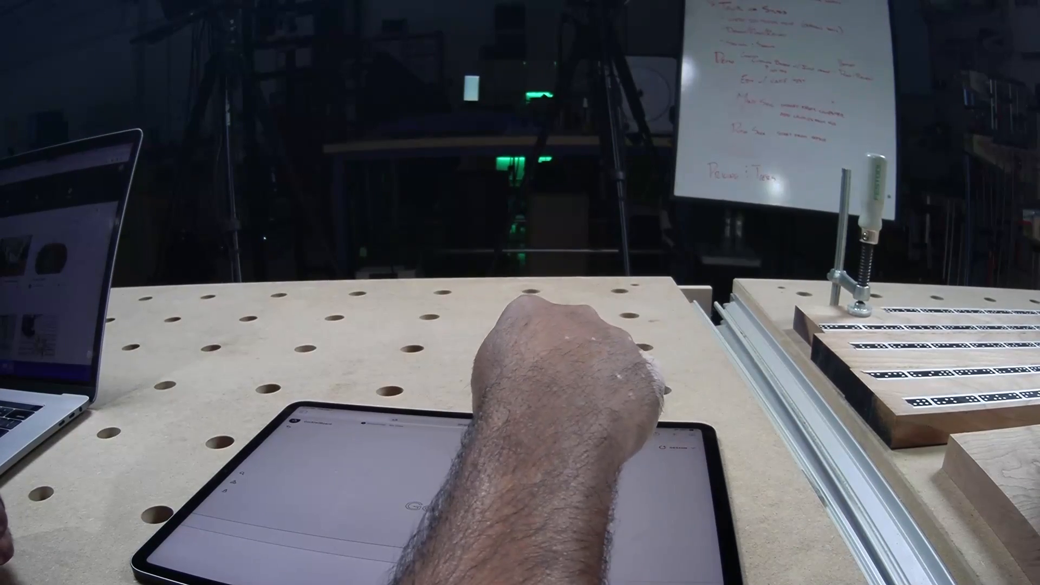
left_click(303, 428)
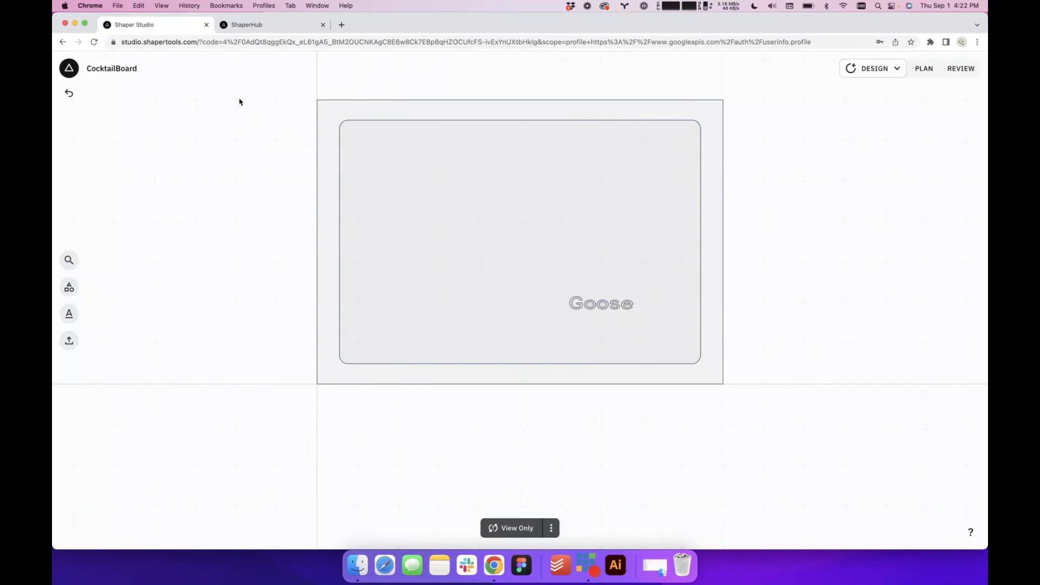
Switch to the laptop, enlarge the Goose text to about 2.35 in wide and move it to about X 7.96 in, Y 1.42 in
left_click_drag(761, 347, 761, 396)
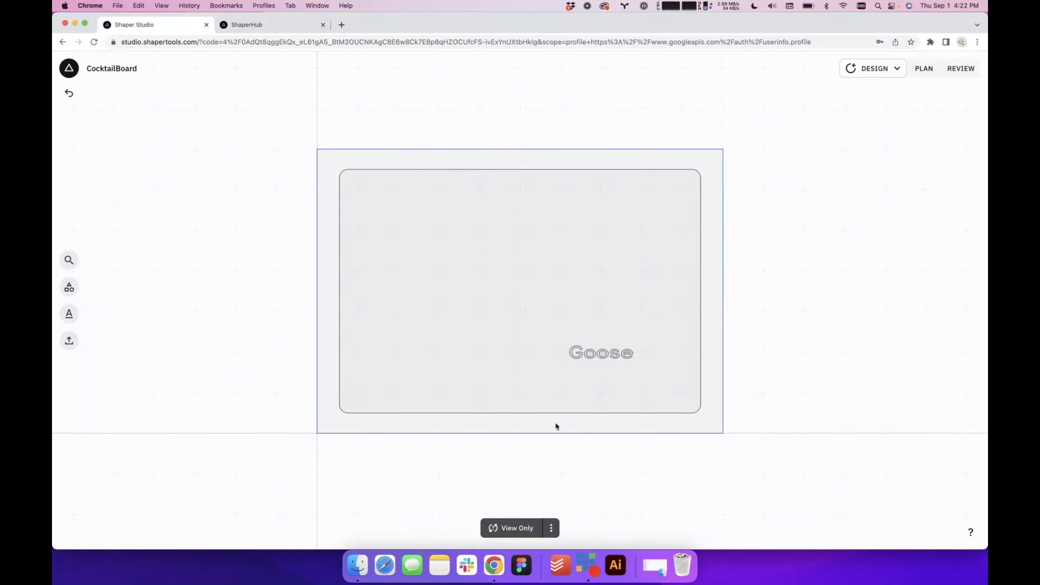
left_click(610, 360)
left_click(605, 359)
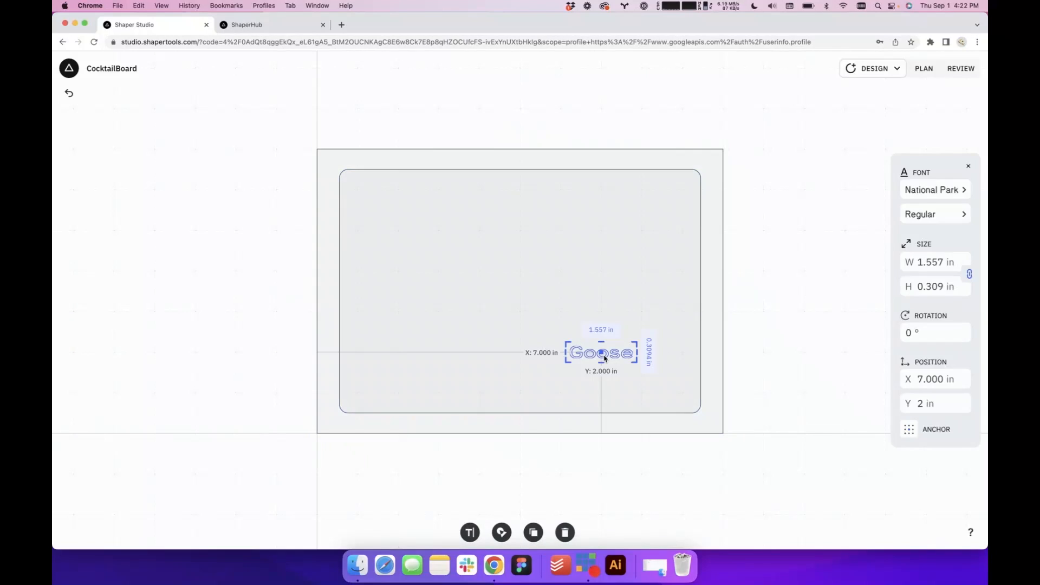
left_click_drag(637, 363, 656, 377)
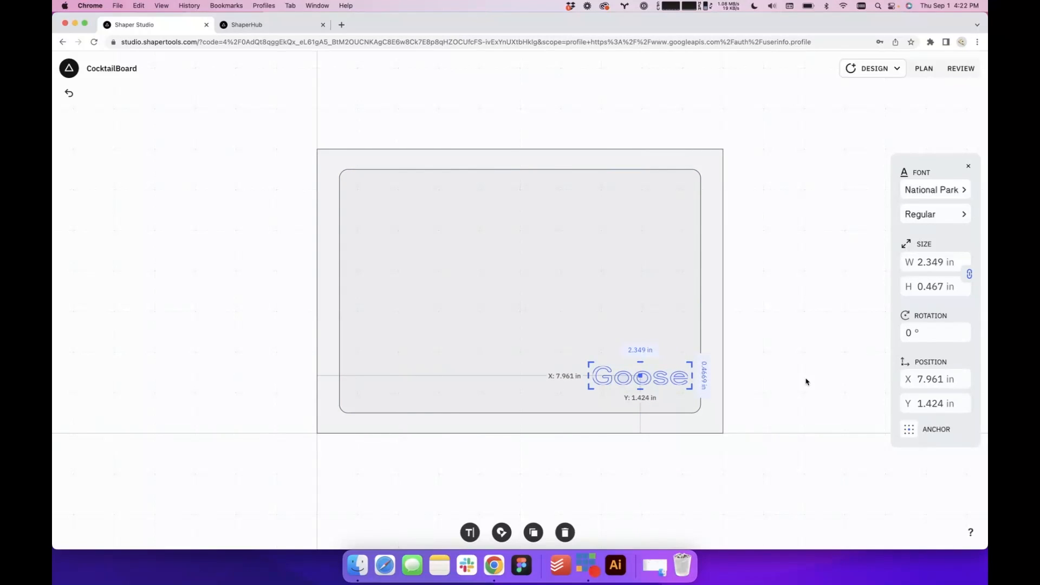
Browse the handwriting, novelty, sans-serif and script fonts and apply Bungee to the Goose text
left_click(956, 193)
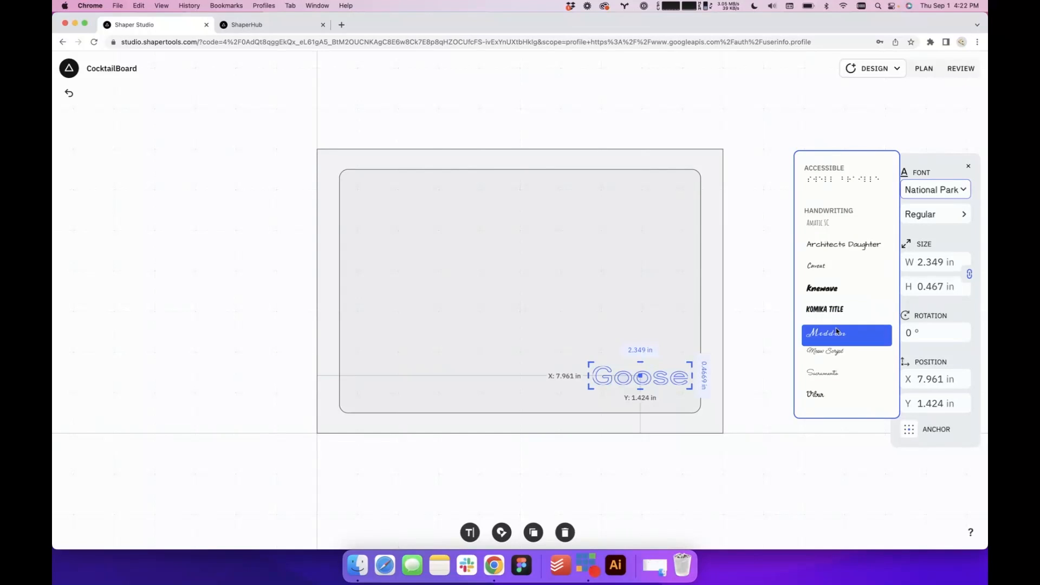
scroll(836, 332, "down", 10)
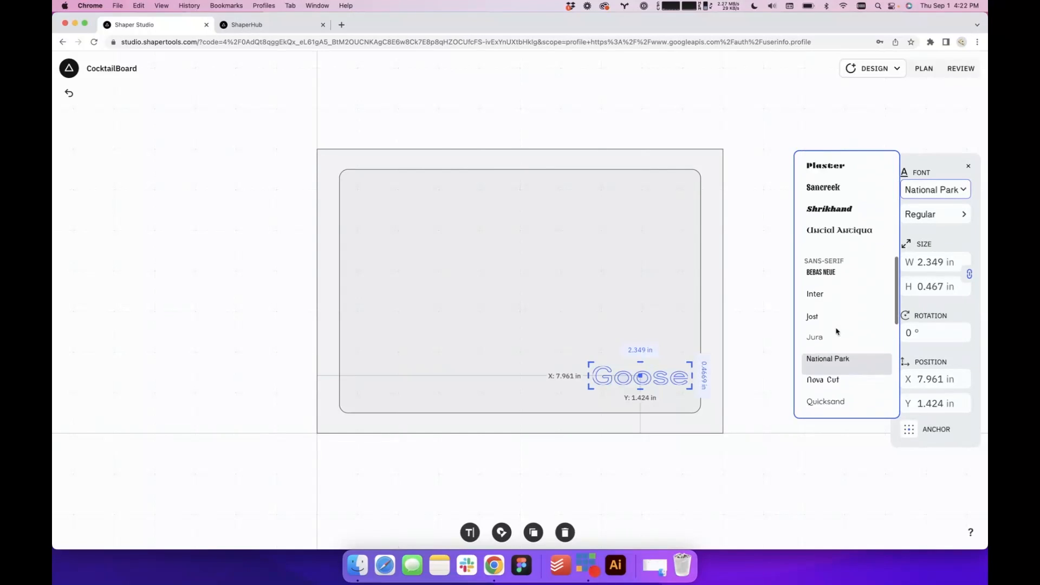
scroll(837, 331, "up", 8)
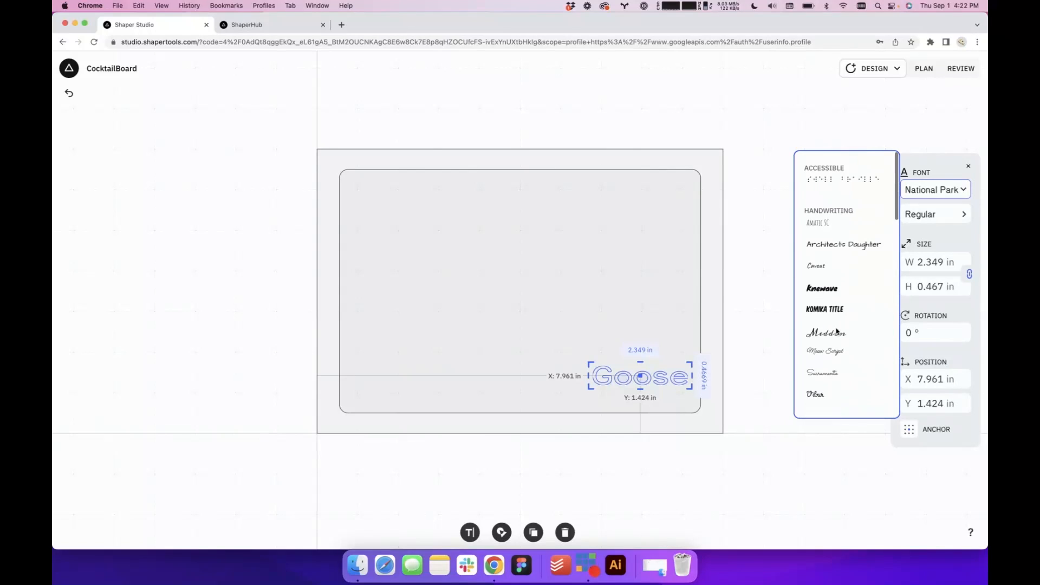
scroll(848, 320, "down", 5)
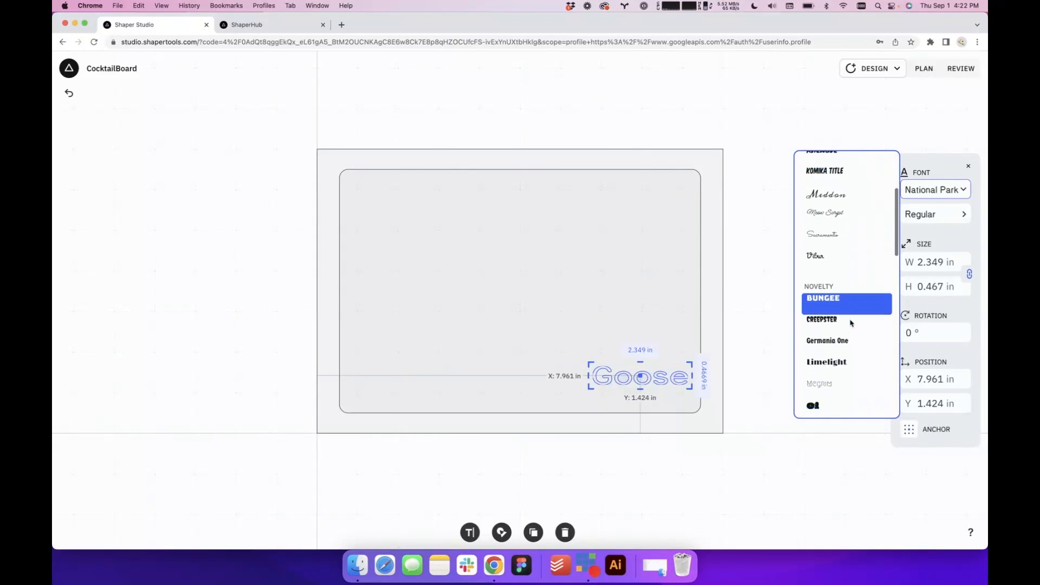
scroll(850, 323, "down", 5)
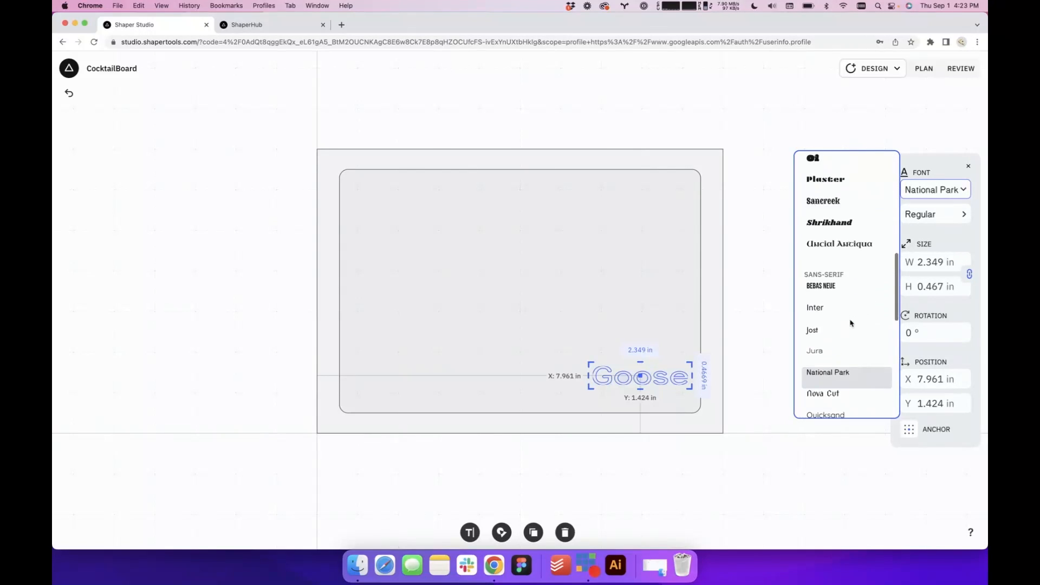
scroll(850, 322, "down", 5)
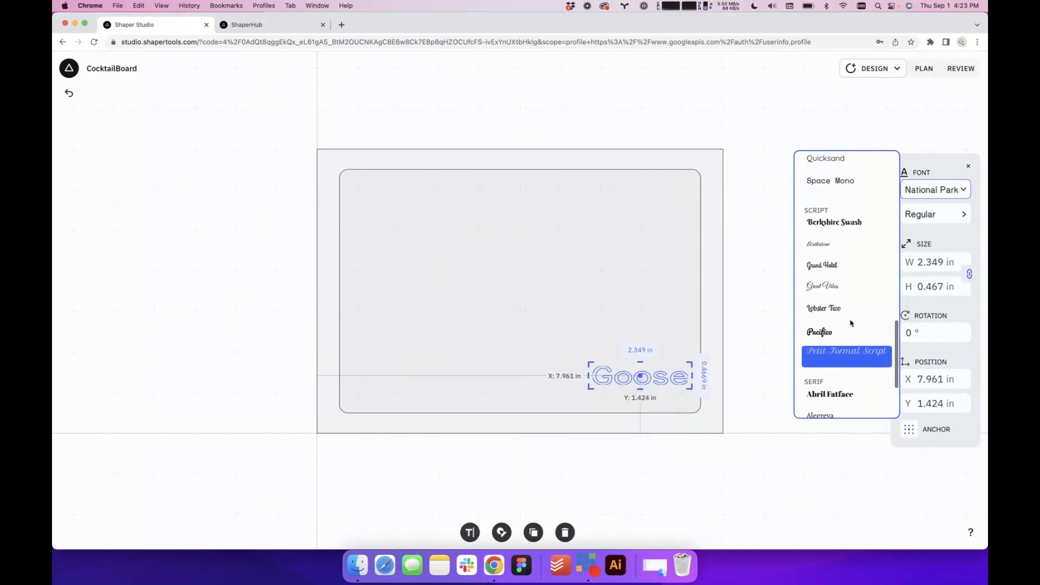
scroll(850, 322, "up", 5)
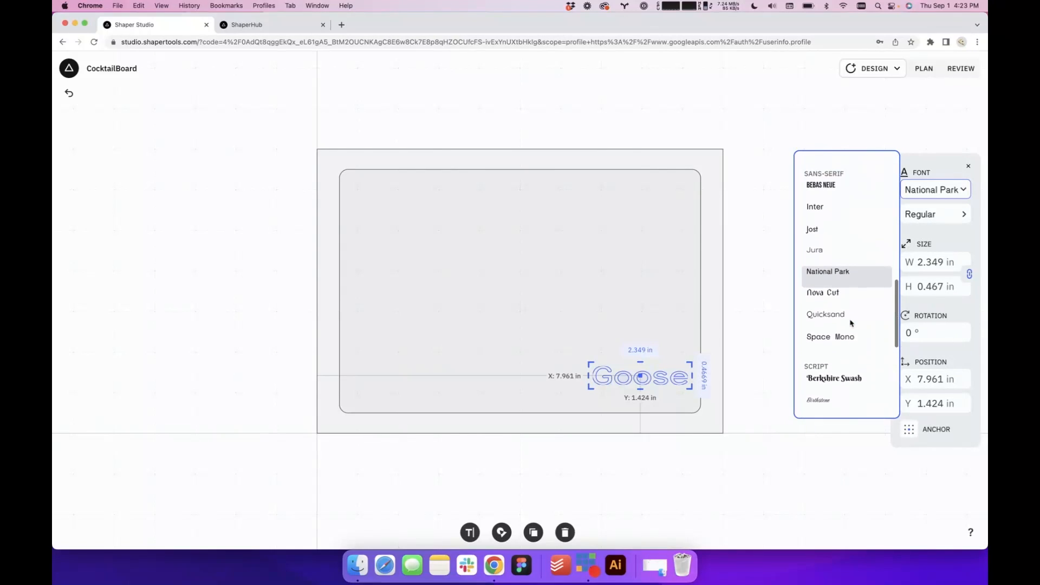
scroll(850, 323, "up", 5)
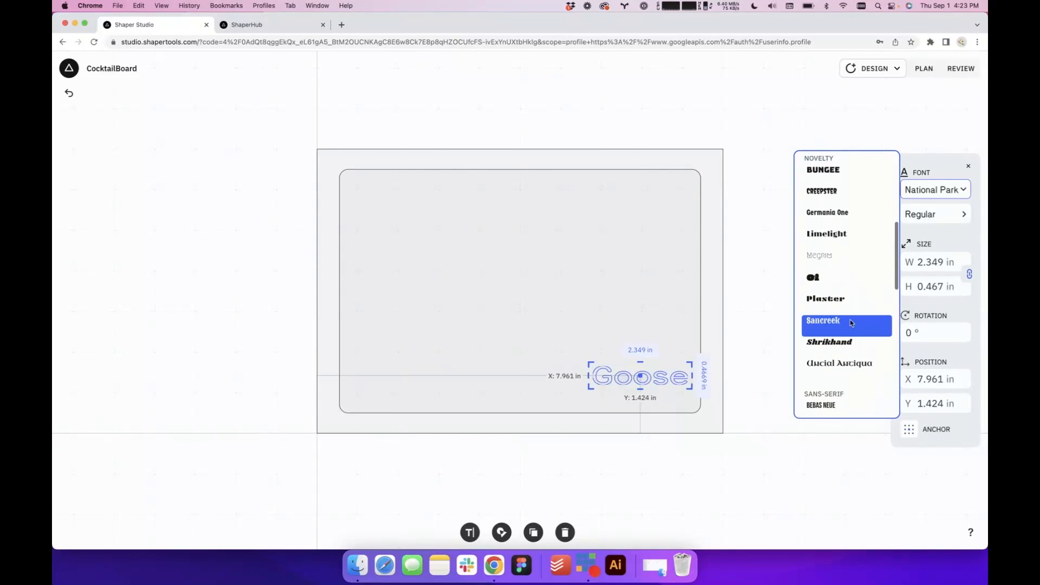
scroll(850, 322, "up", 3)
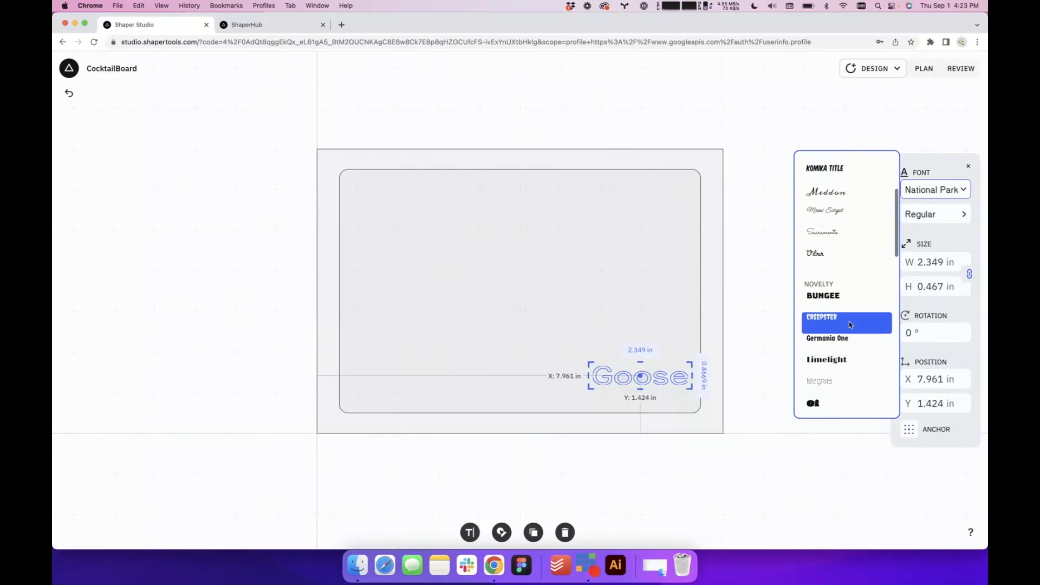
left_click(839, 302)
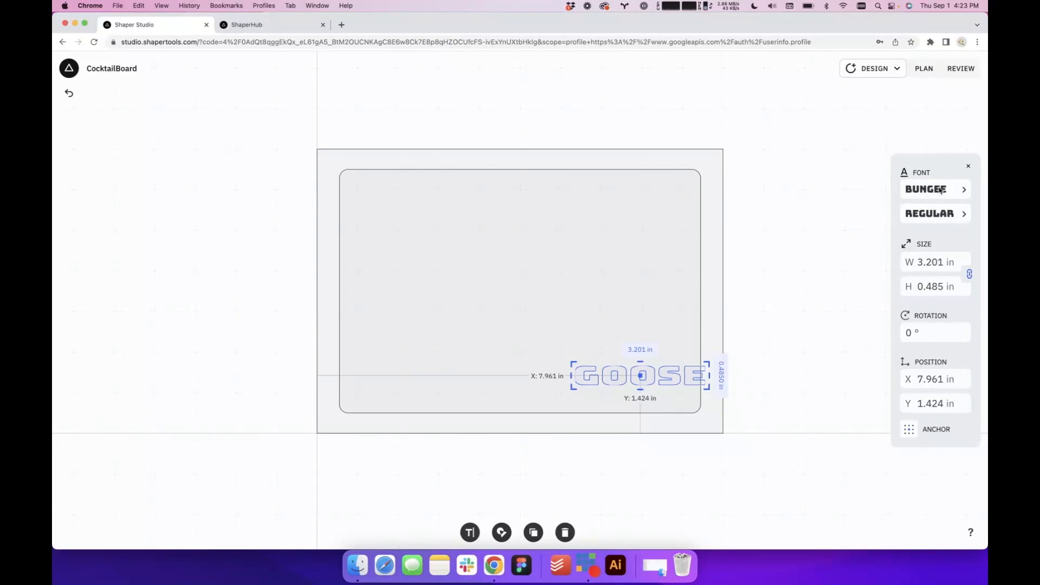
Set the Goose text's font to Creepster and enlarge it slightly near the rounded rectangle's lower-right corner
left_click(942, 189)
scroll(858, 302, "down", 3)
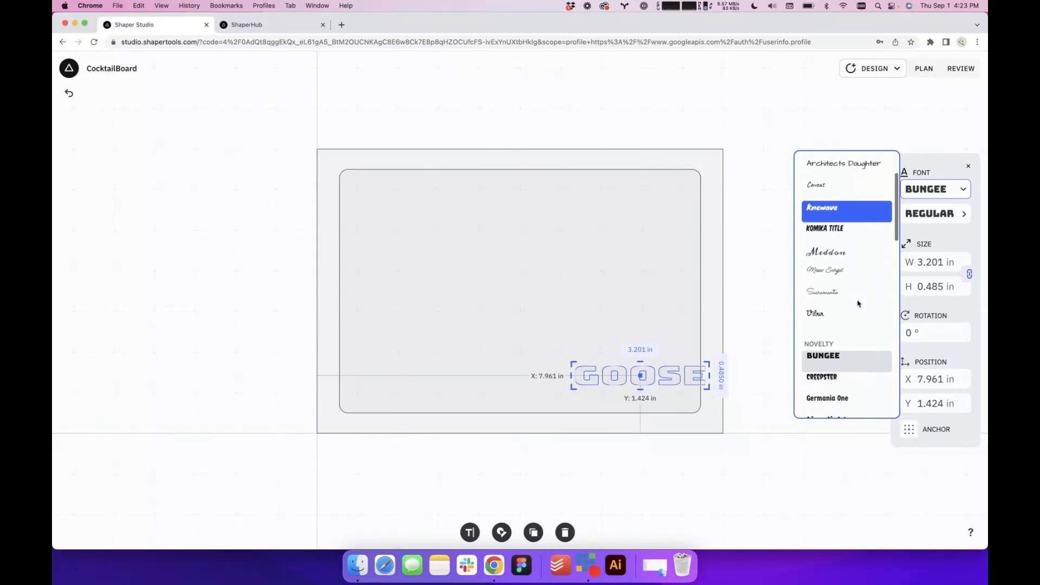
left_click(859, 299)
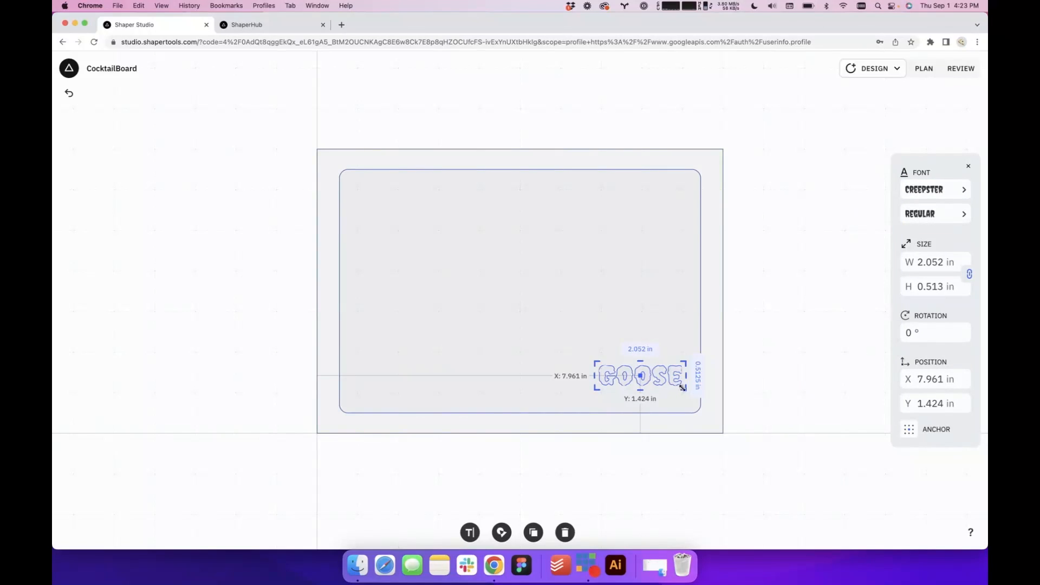
left_click_drag(687, 390, 649, 388)
left_click(810, 414)
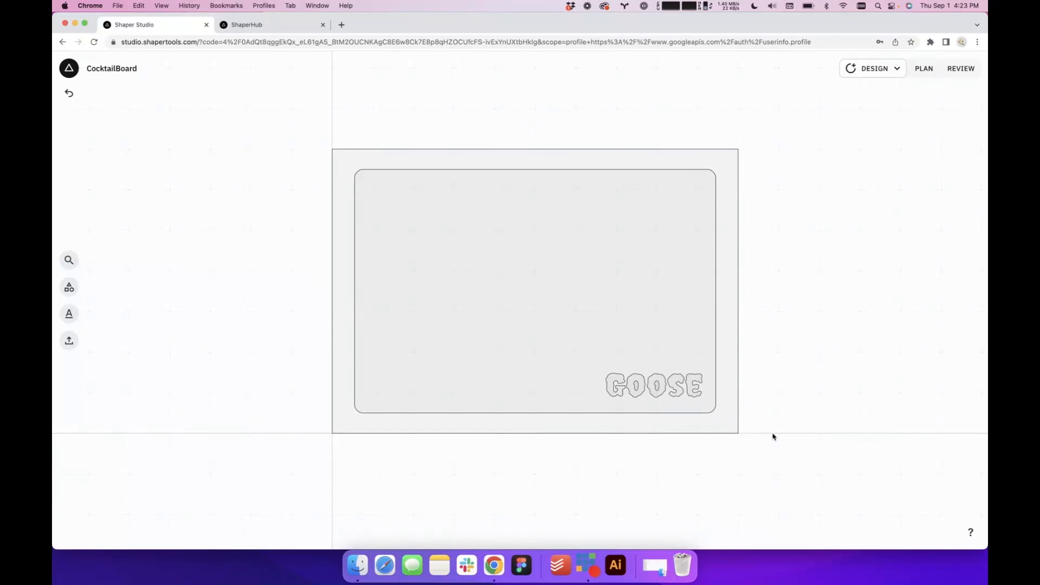
Rename the CocktailBoard design as GooseBoard
left_click(71, 66)
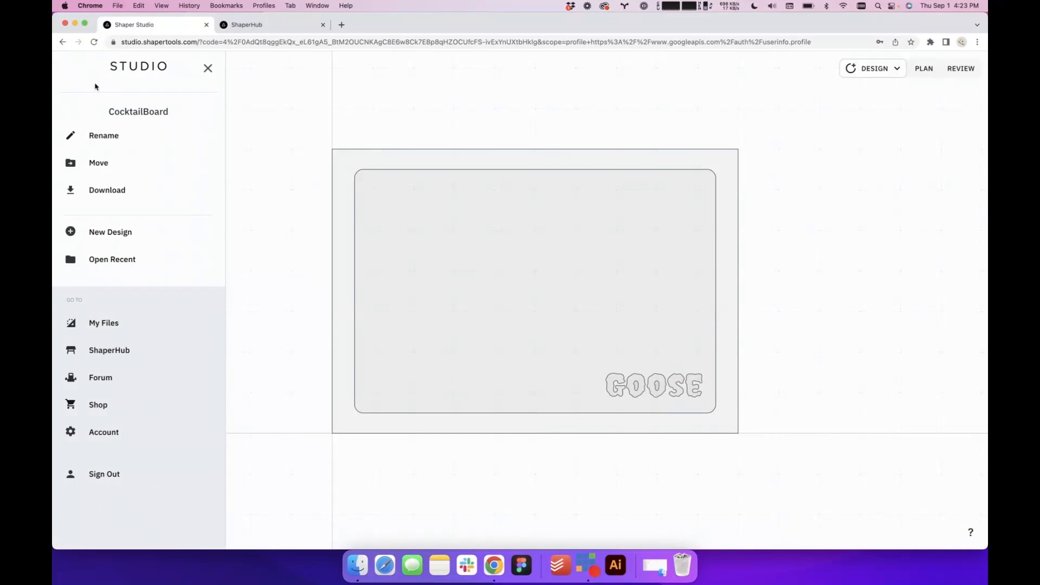
left_click(104, 142)
double_click(143, 114)
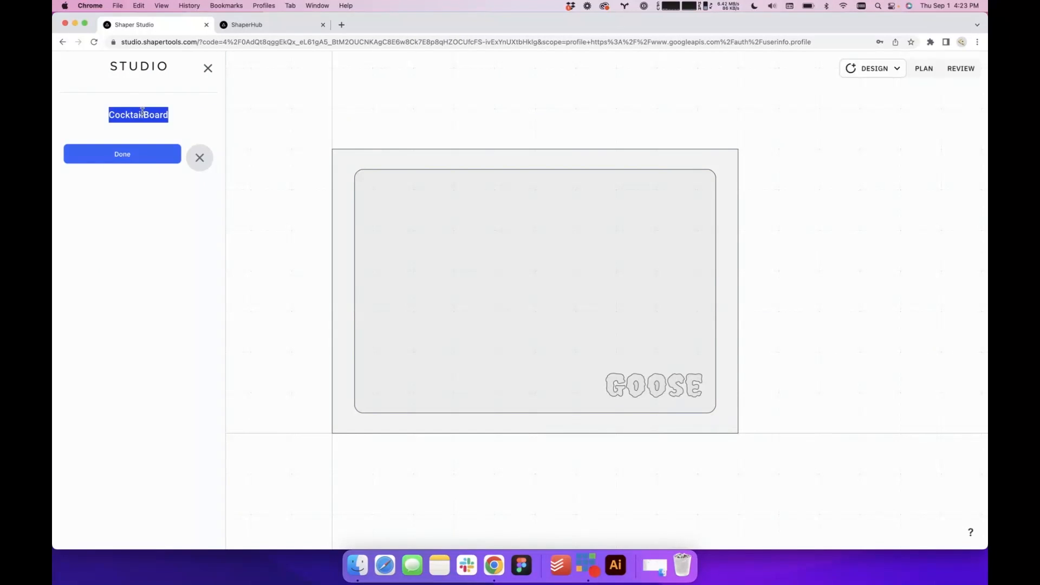
type("Cre")
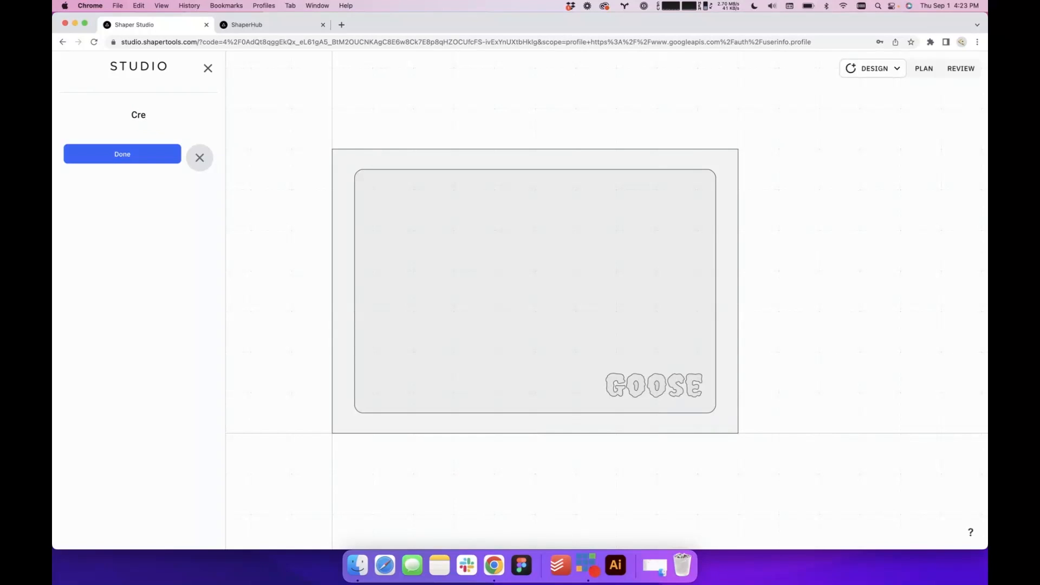
key("BackSpace")
type("GooseBoard")
left_click(132, 153)
left_click(302, 124)
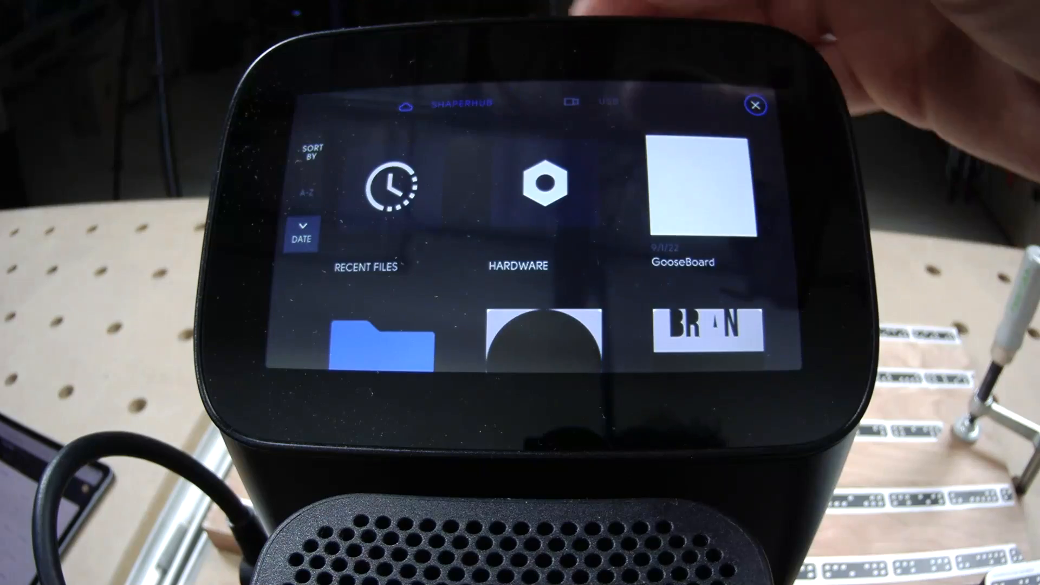
Switch to the Shaper Origin, import the GooseBoard file and anchor it at its lower-left corner
left_click(699, 184)
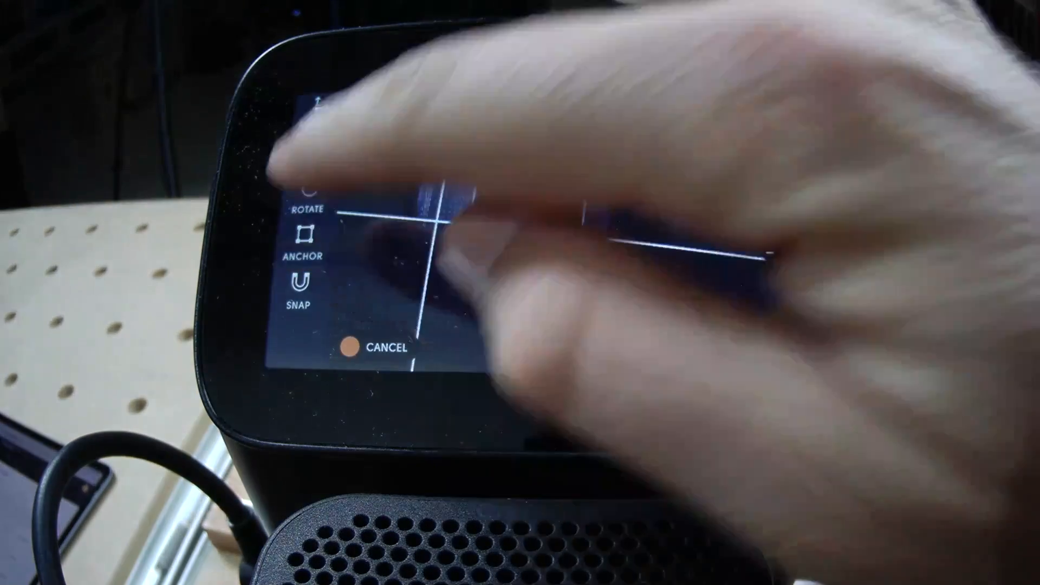
left_click(302, 241)
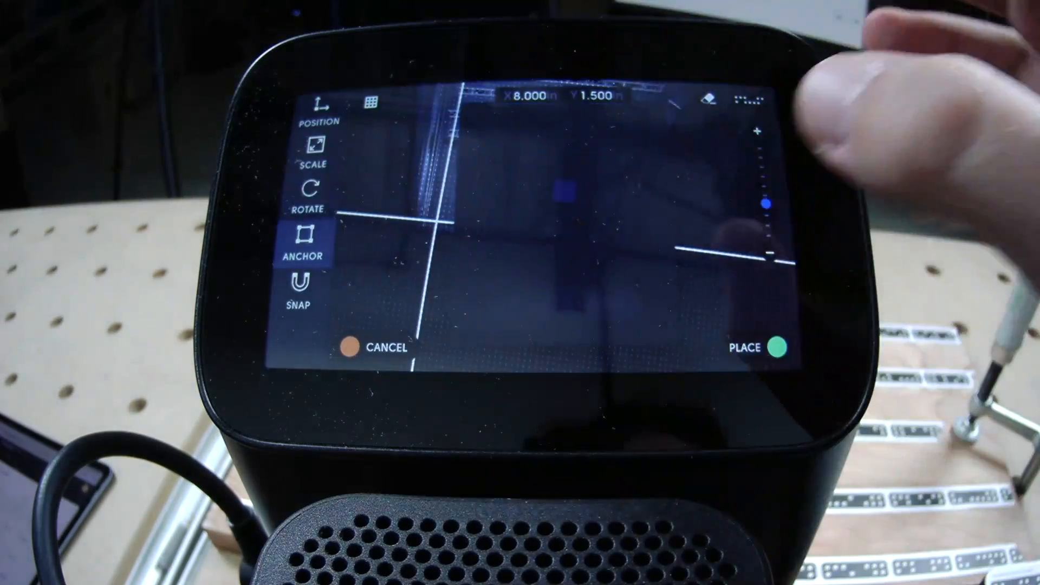
left_click(506, 218)
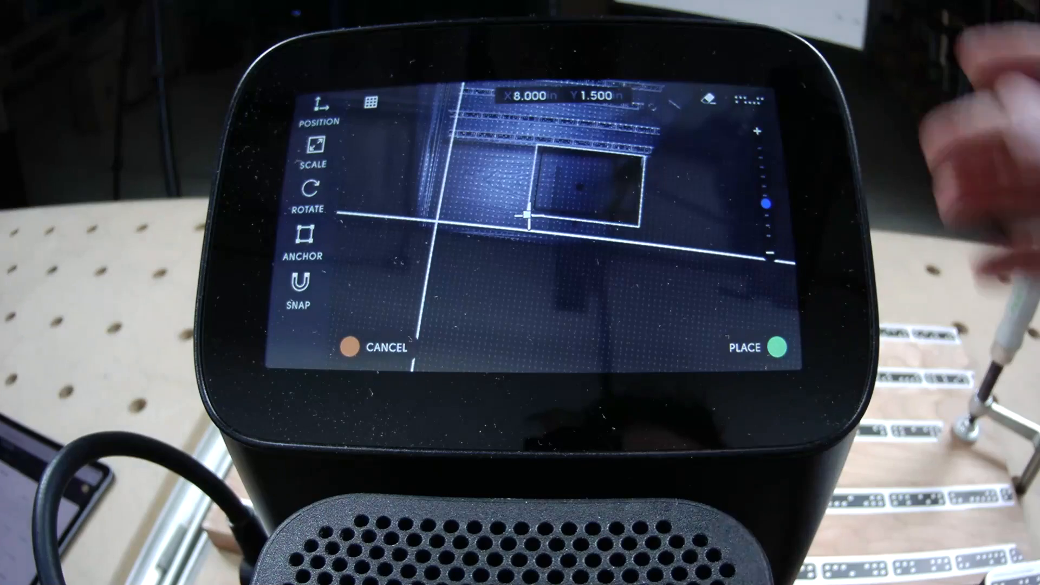
Set the GooseBoard position to X 0, Y 0 and place it on the workspace
left_click(320, 111)
left_click(378, 107)
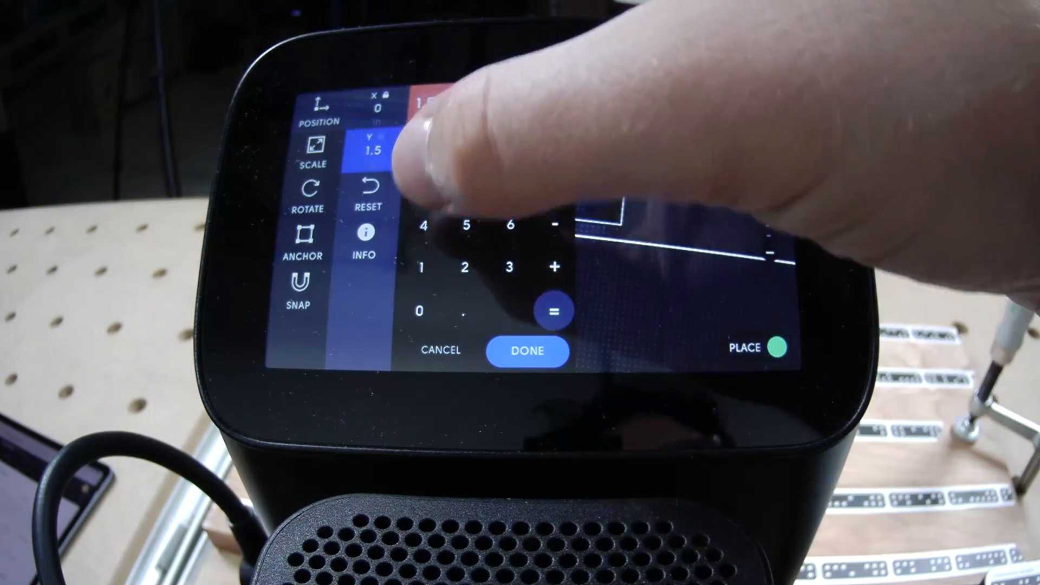
left_click(419, 311)
left_click(526, 350)
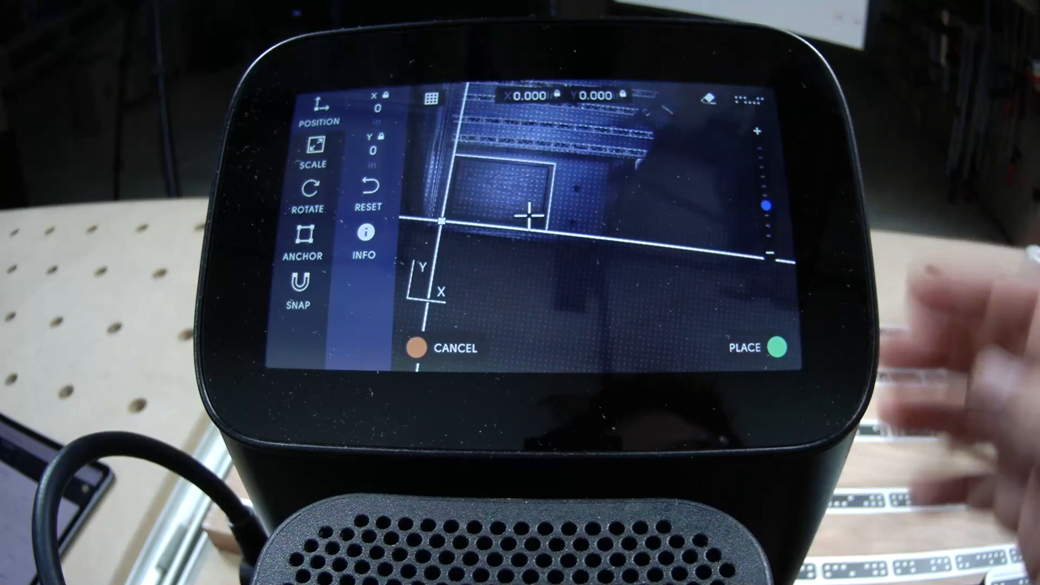
left_click(777, 347)
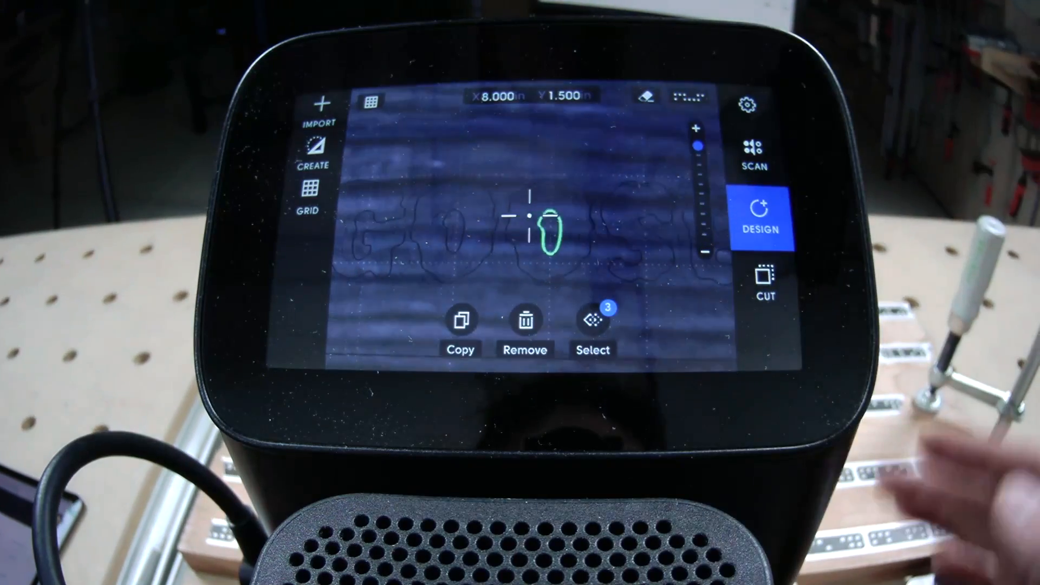
Open the Origin's cut settings and set the offset for the outside cut to -0.01 in
left_click(764, 282)
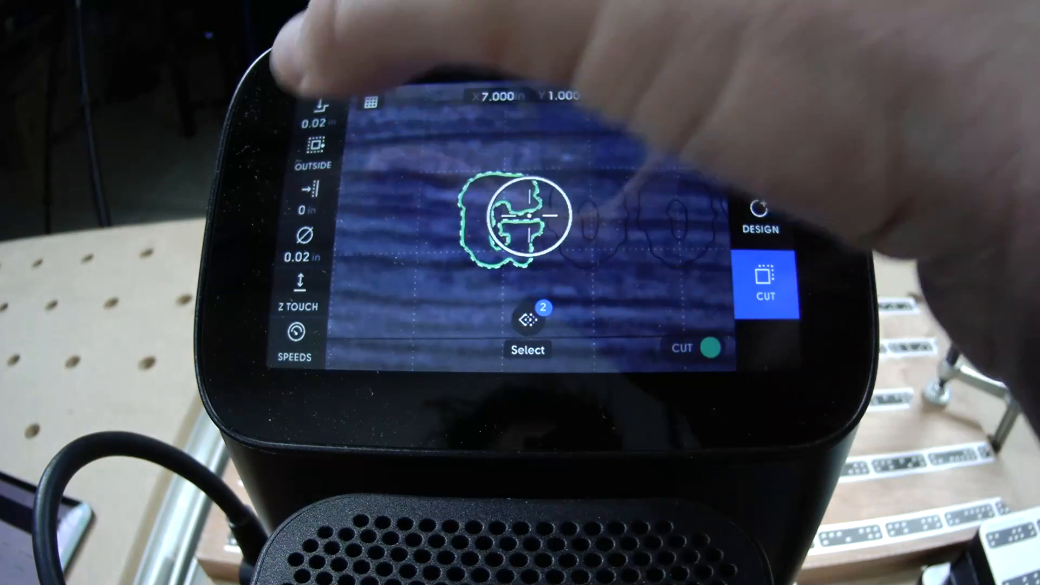
left_click(307, 198)
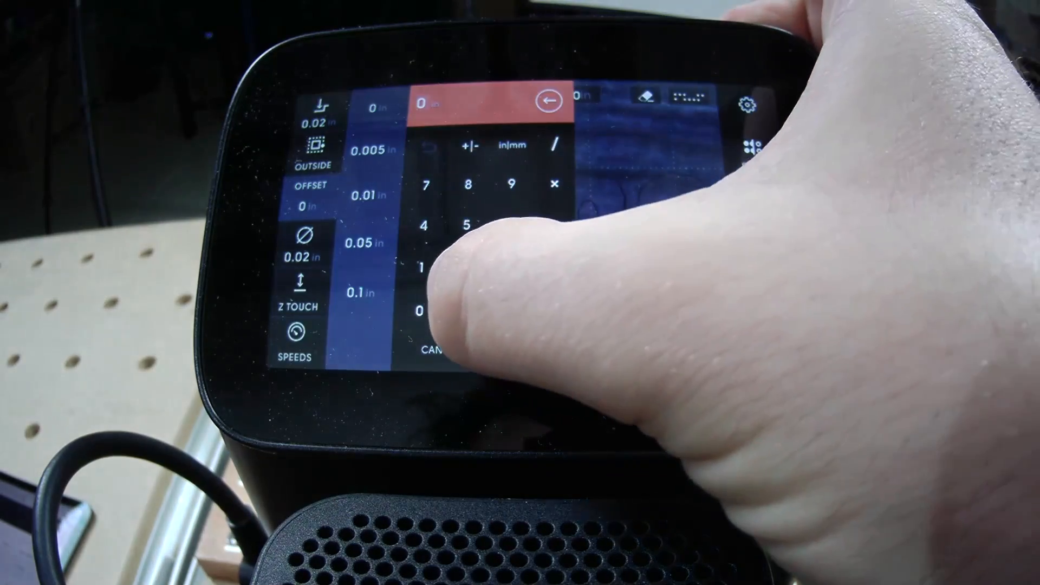
left_click(463, 313)
left_click(419, 311)
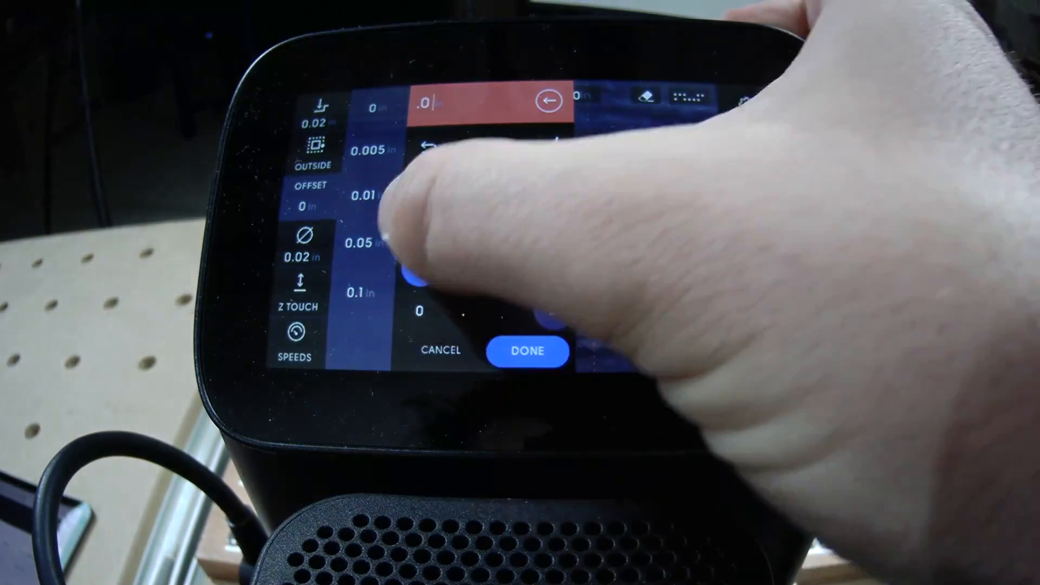
left_click(421, 266)
left_click(470, 145)
left_click(525, 352)
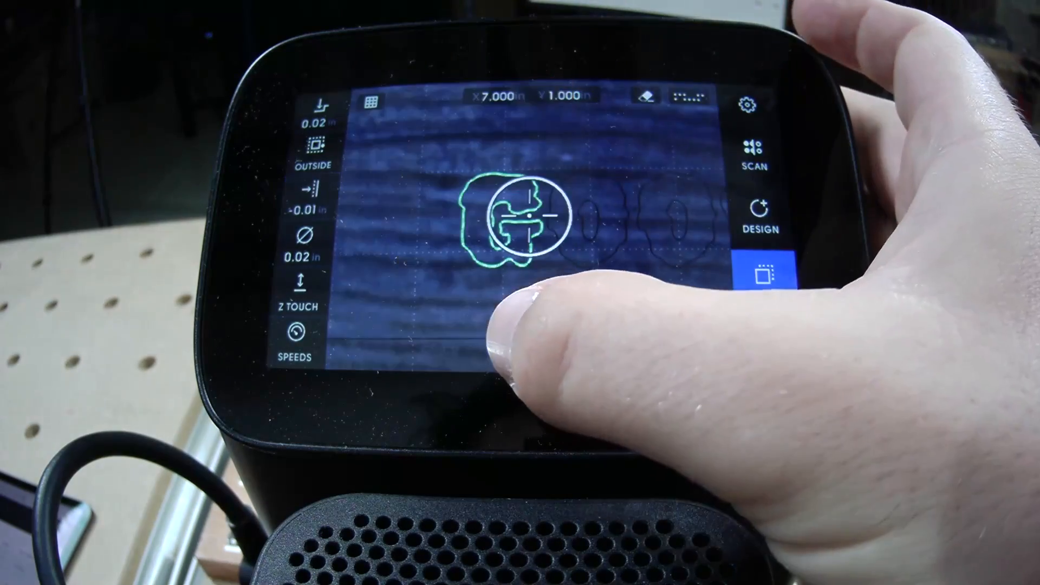
Return to the laptop's cut plan and set the bit diameter of the board outline and GOOSE letters to 0.020 in
scroll(520, 211, "up", 5)
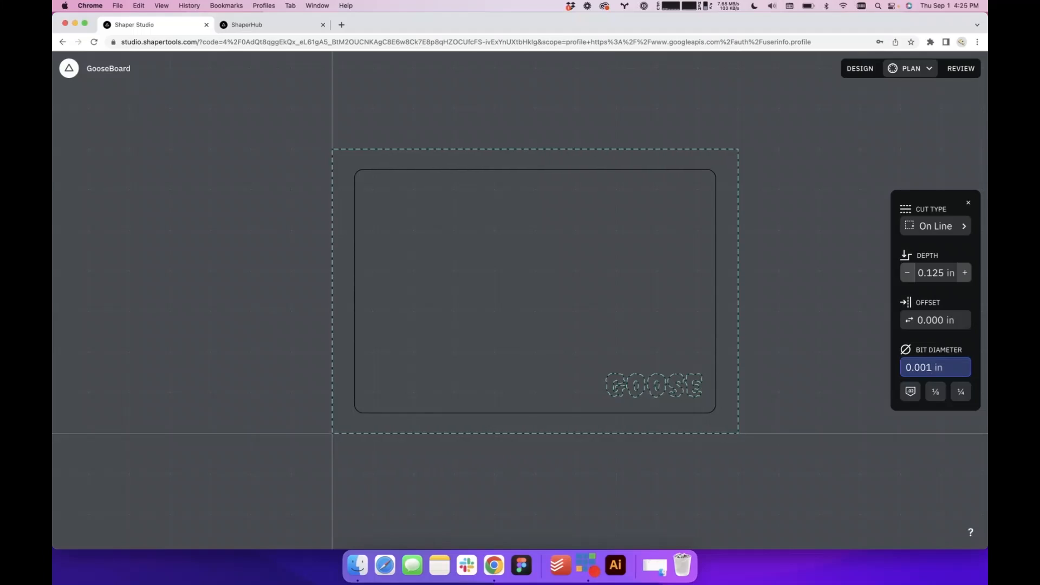
key("Return")
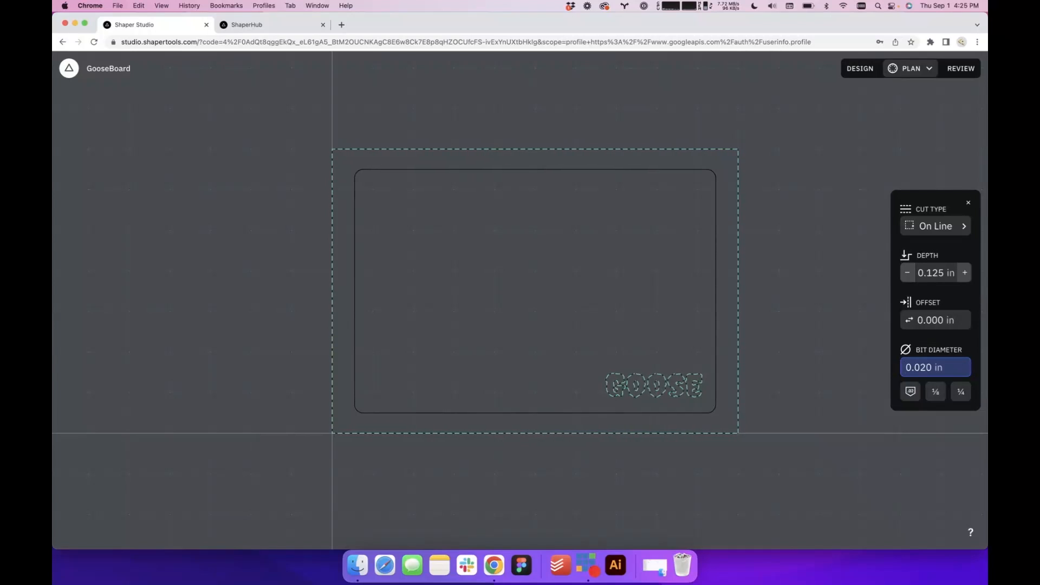
left_click(788, 397)
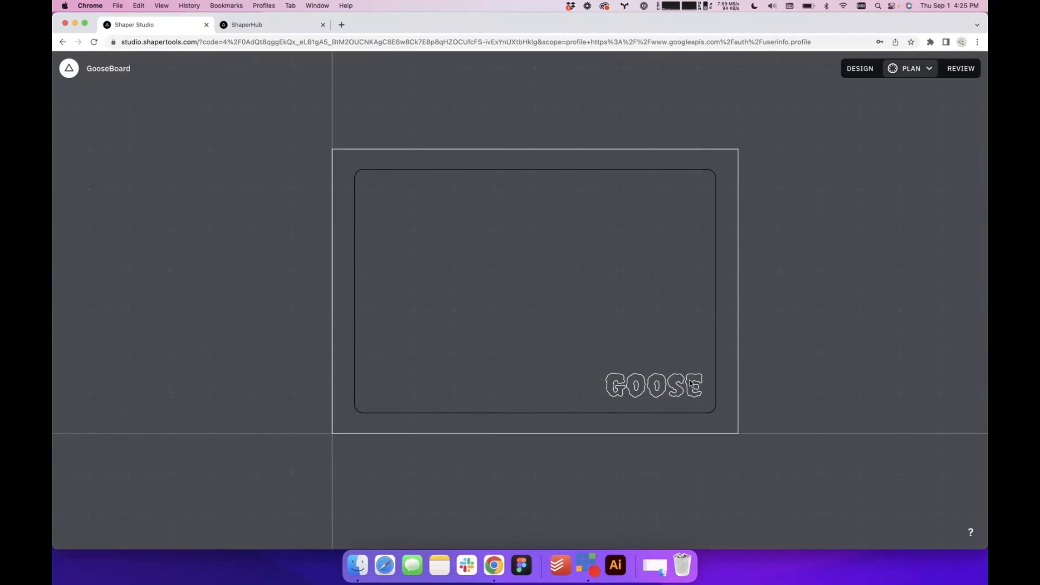
Select all five GOOSE letters in the cut plan, including the inner contours of both O's
left_click(673, 398)
scroll(673, 398, "up", 5)
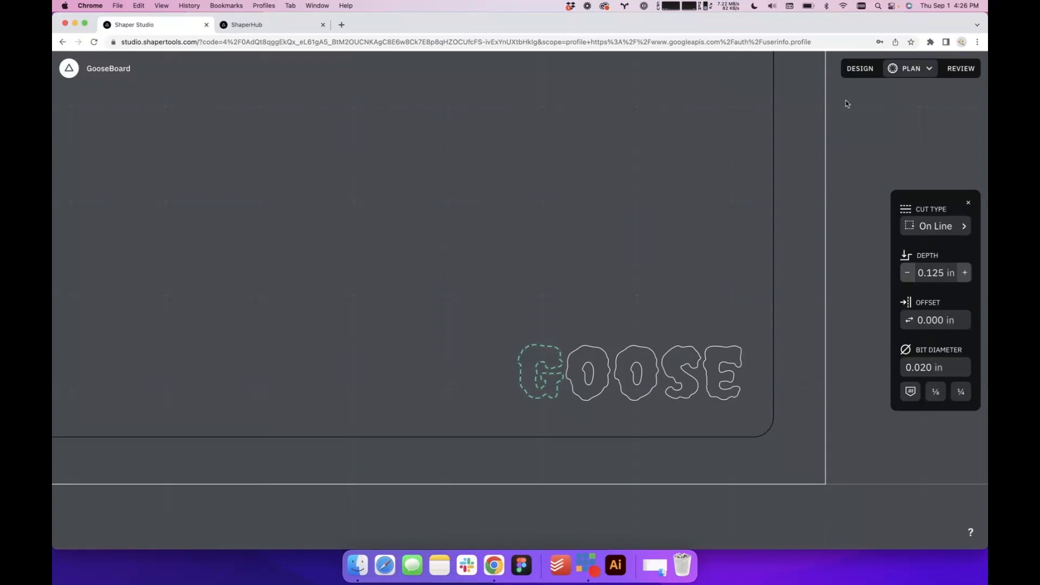
left_click(861, 73)
left_click(924, 70)
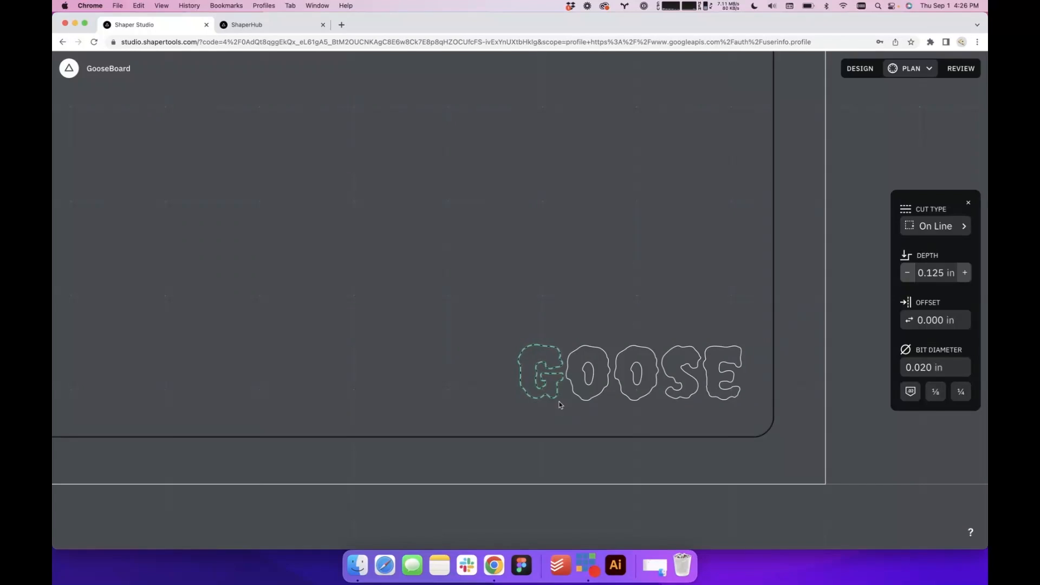
scroll(559, 372, "up", 5)
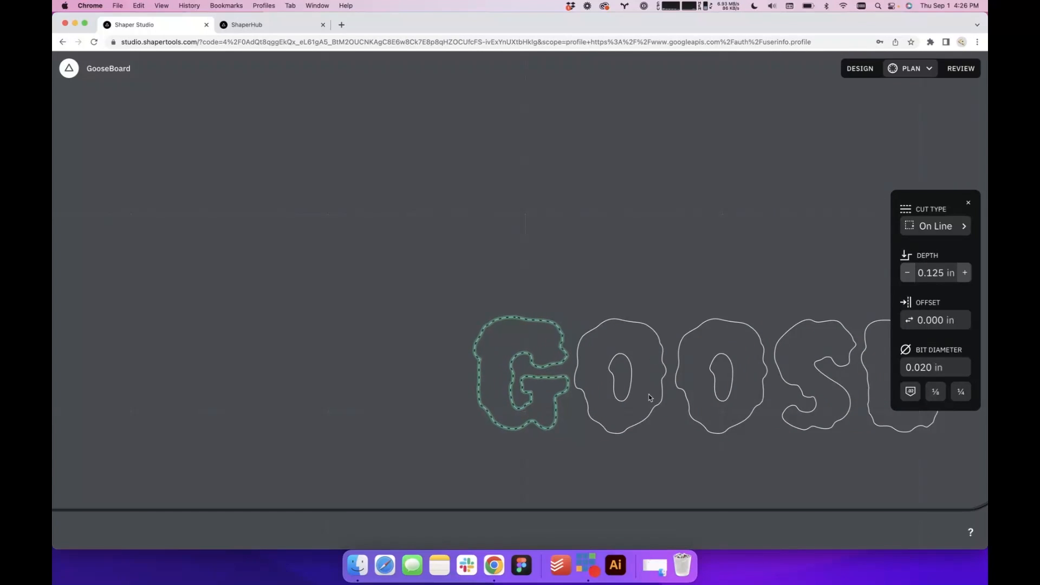
left_click(650, 397)
left_click(624, 395)
left_click(552, 396, "shift")
left_click(601, 396, "shift")
left_click(707, 402, "shift")
left_click(731, 393, "shift")
left_click(848, 399, "shift")
left_click(882, 387, "shift")
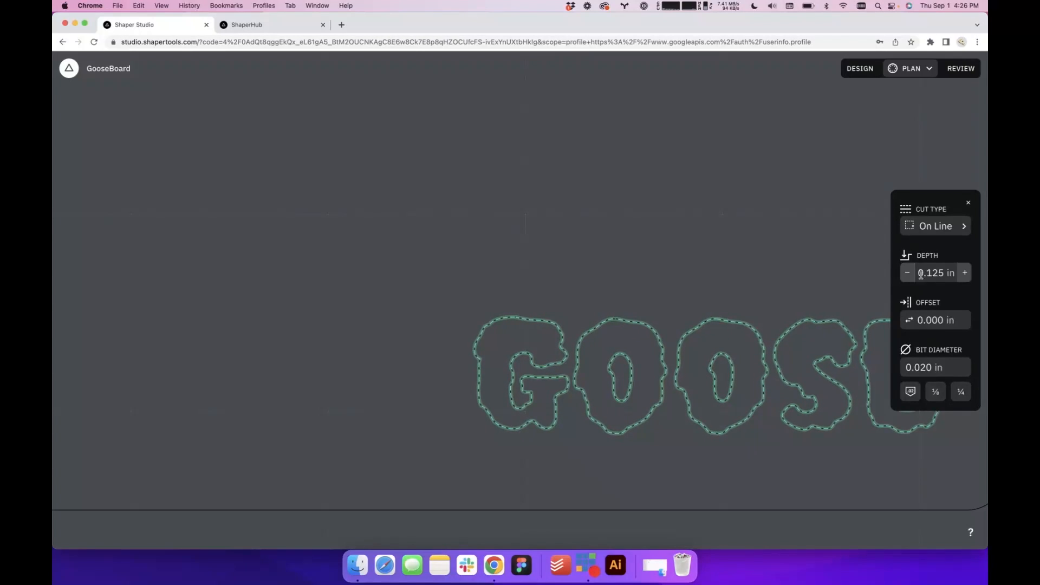
Try the Inside cut type on the selected GOOSE letters and set it back to On Line
left_click(936, 226)
left_click(854, 241)
left_click(936, 227)
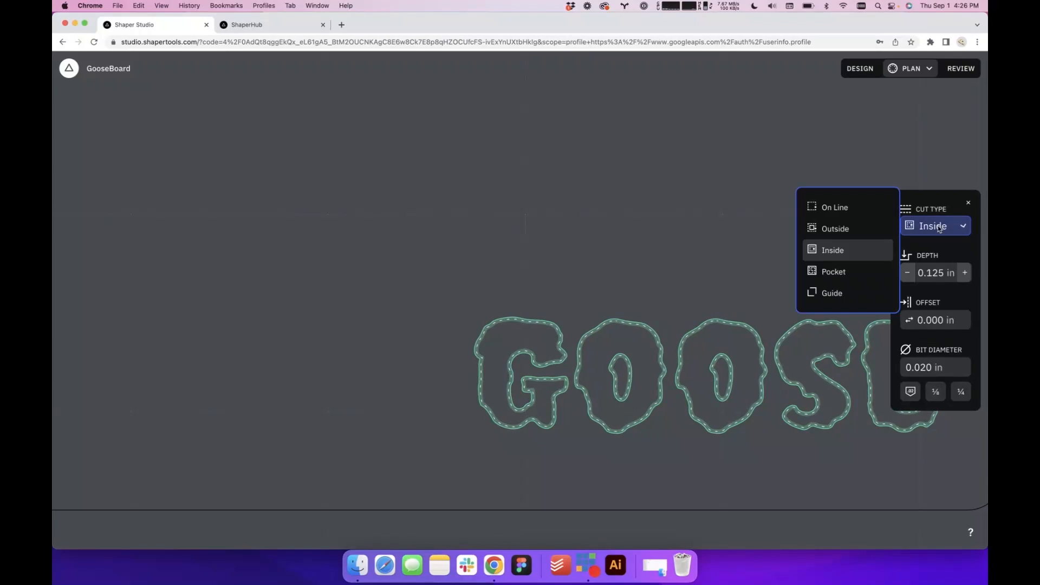
left_click(866, 218)
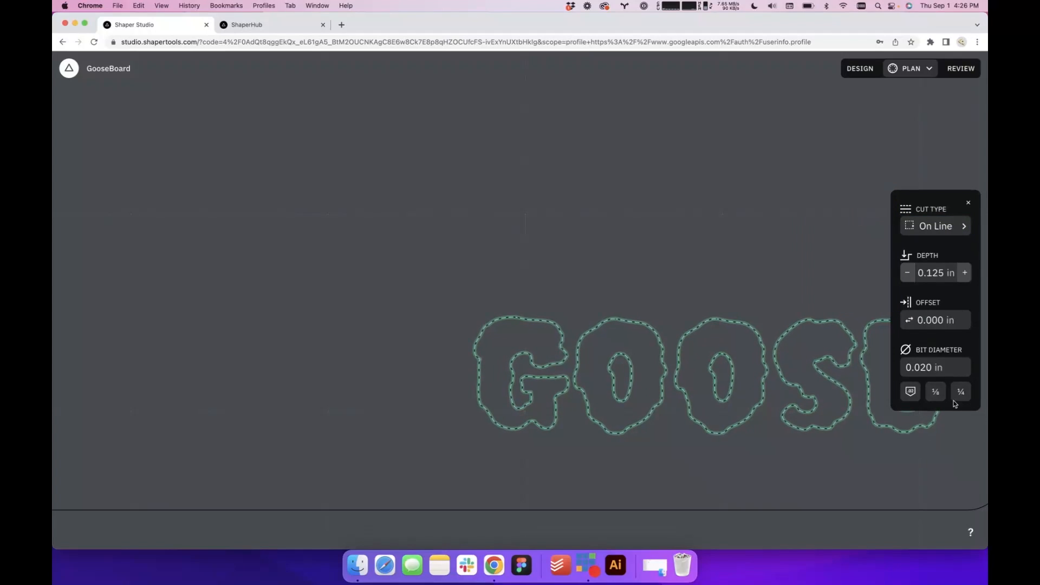
scroll(766, 309, "down", 5)
scroll(767, 310, "up", 5)
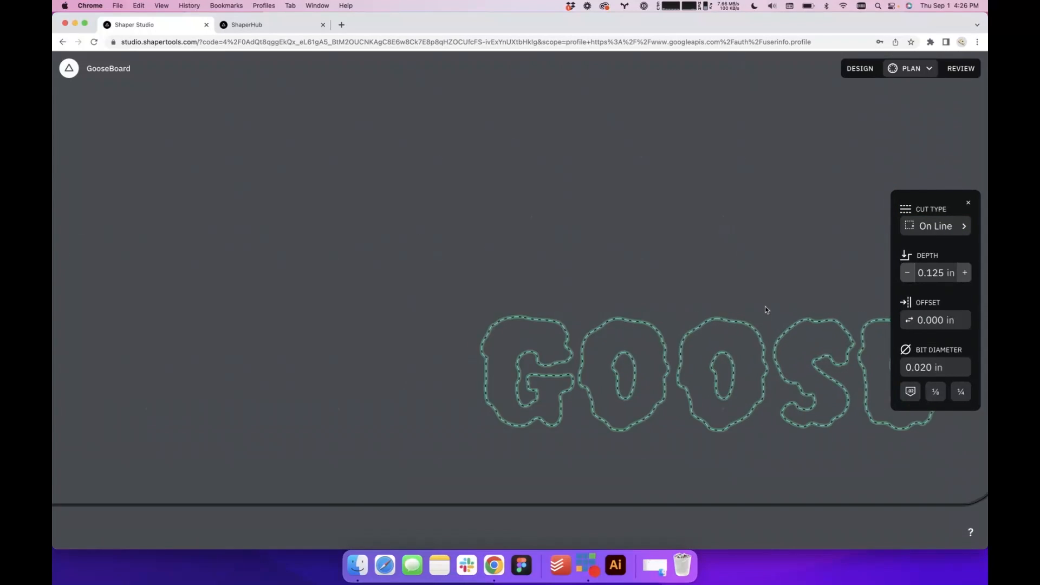
Preview the GOOSE cuts in Review mode, return to Plan mode and clear the letter selection
left_click(961, 69)
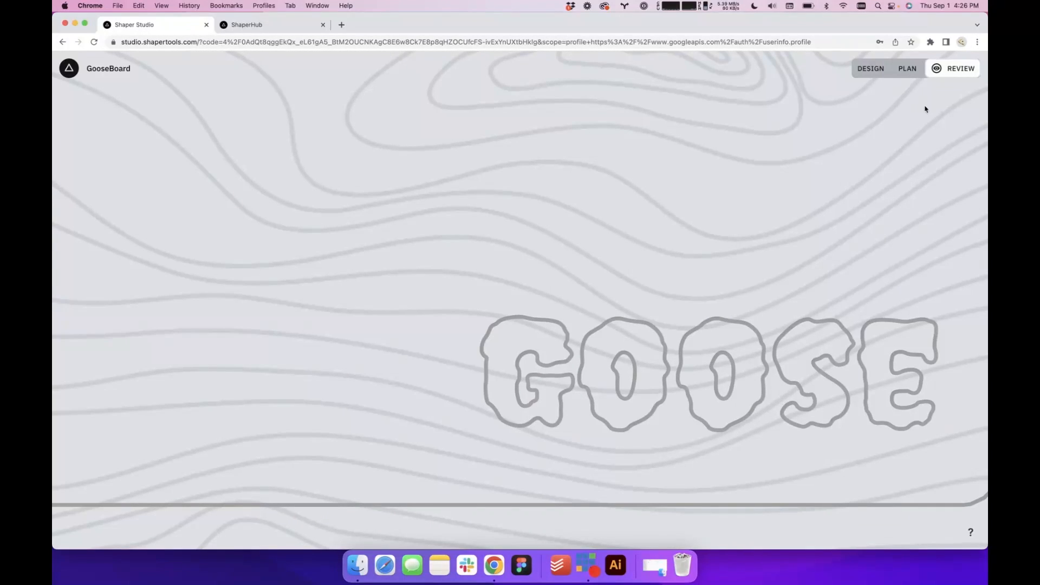
left_click(914, 76)
scroll(735, 290, "down", 10)
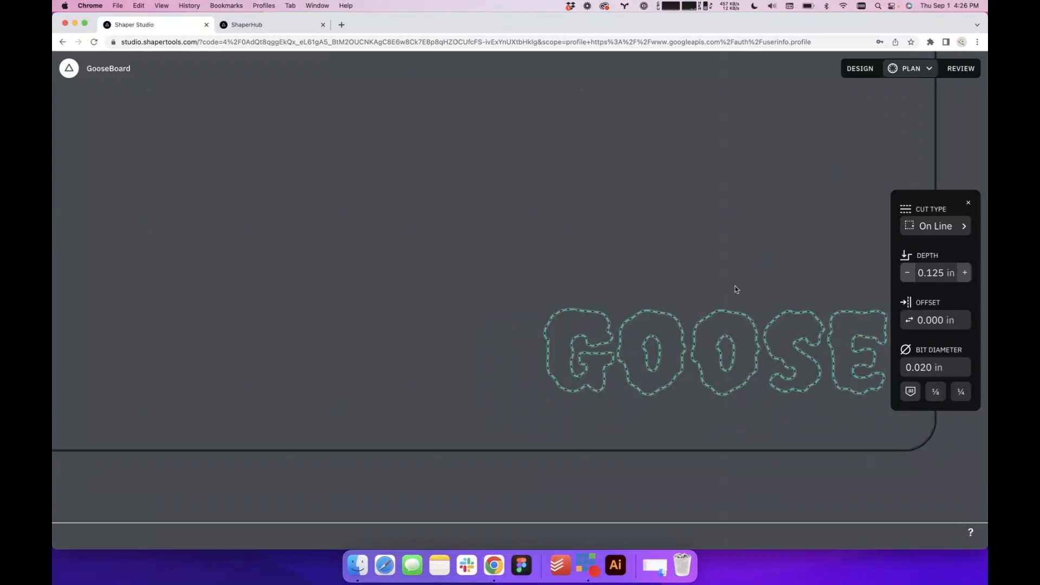
left_click(829, 339)
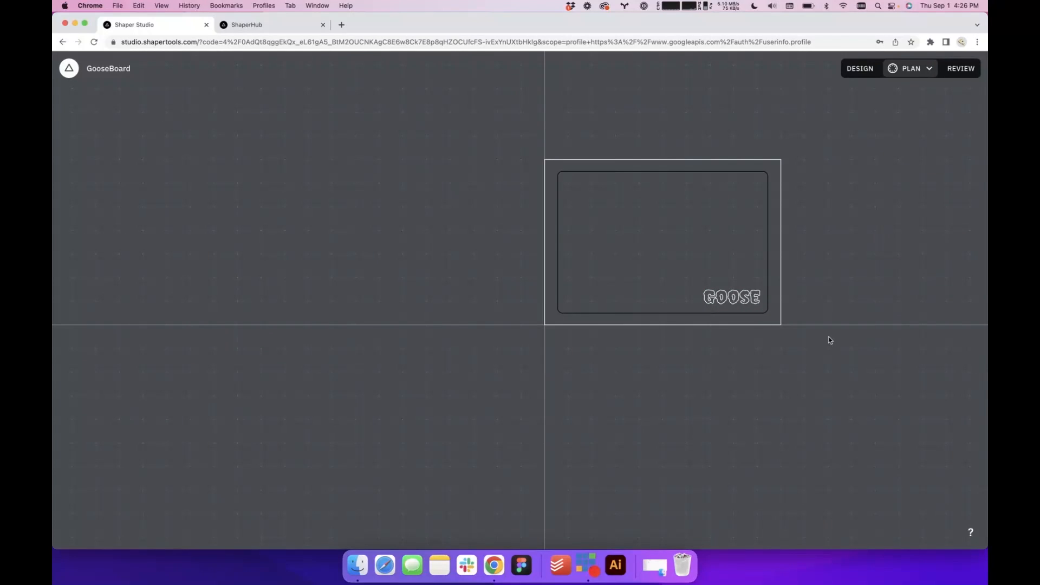
scroll(790, 308, "up", 5)
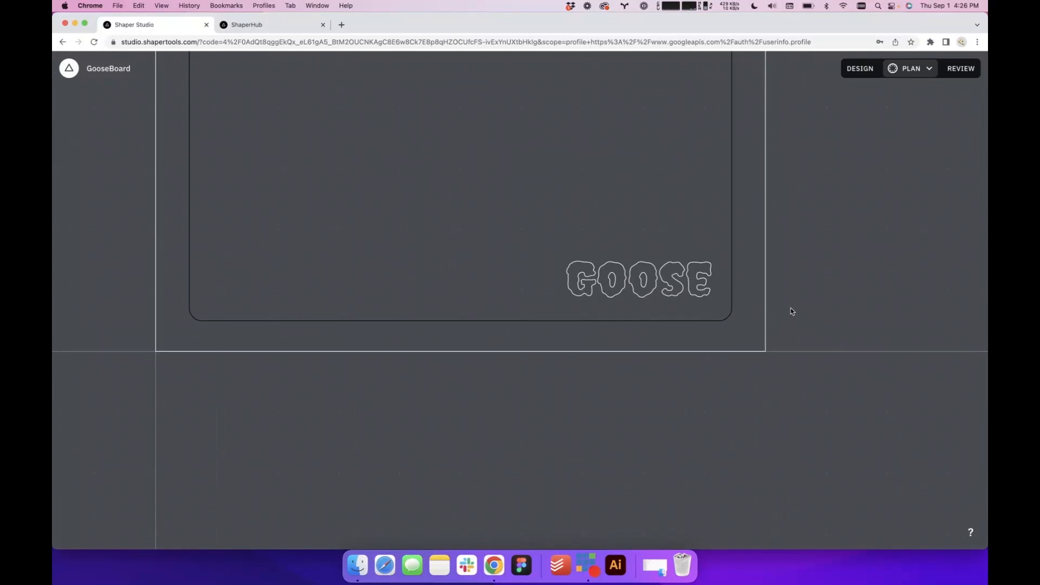
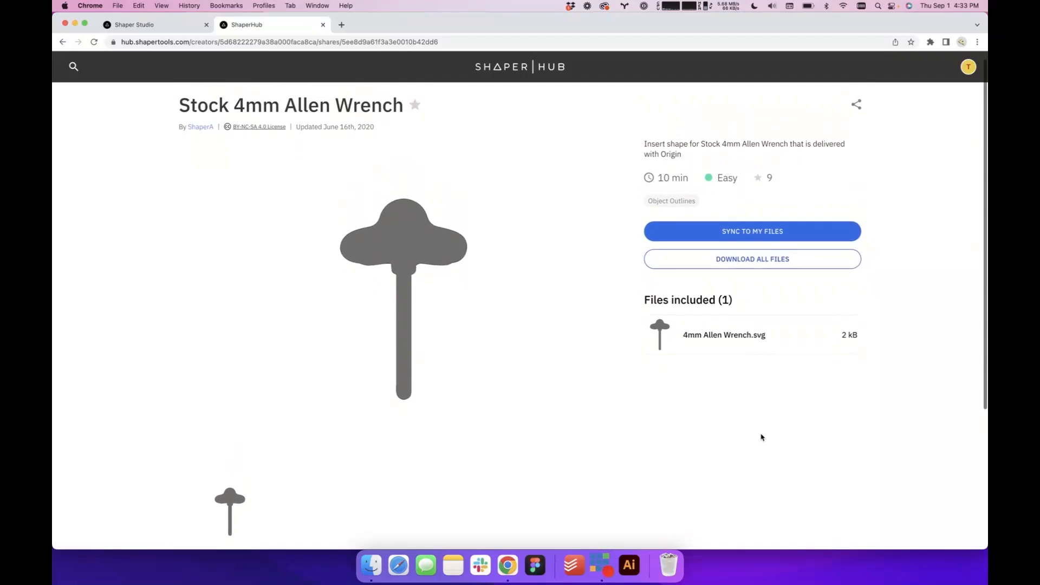
Sync the Stock 4mm Allen Wrench from ShaperHub to My Files and import 4mm Allen Wrench.svg into the Studio design as a group
left_click(764, 238)
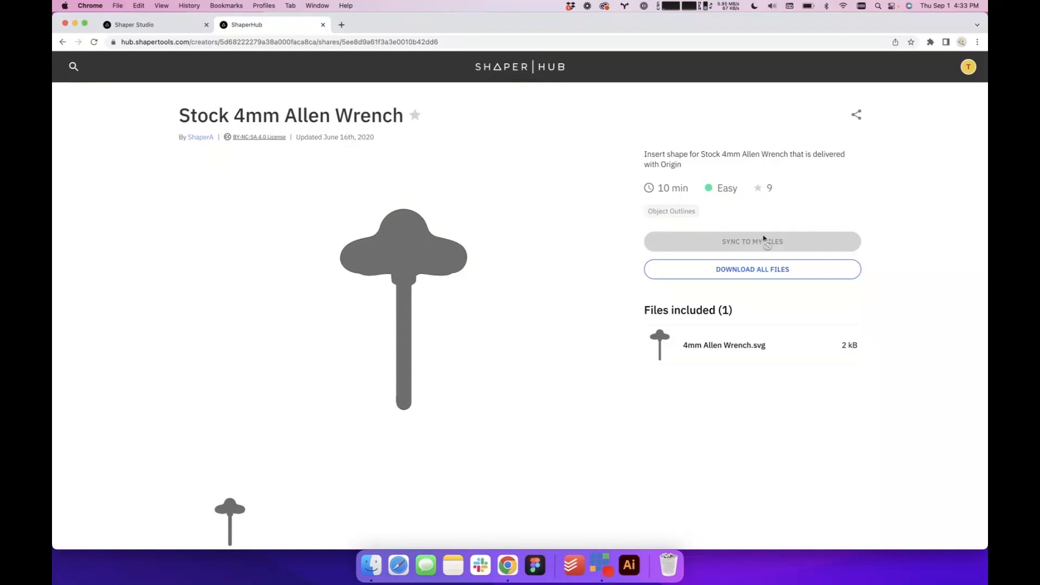
left_click(154, 26)
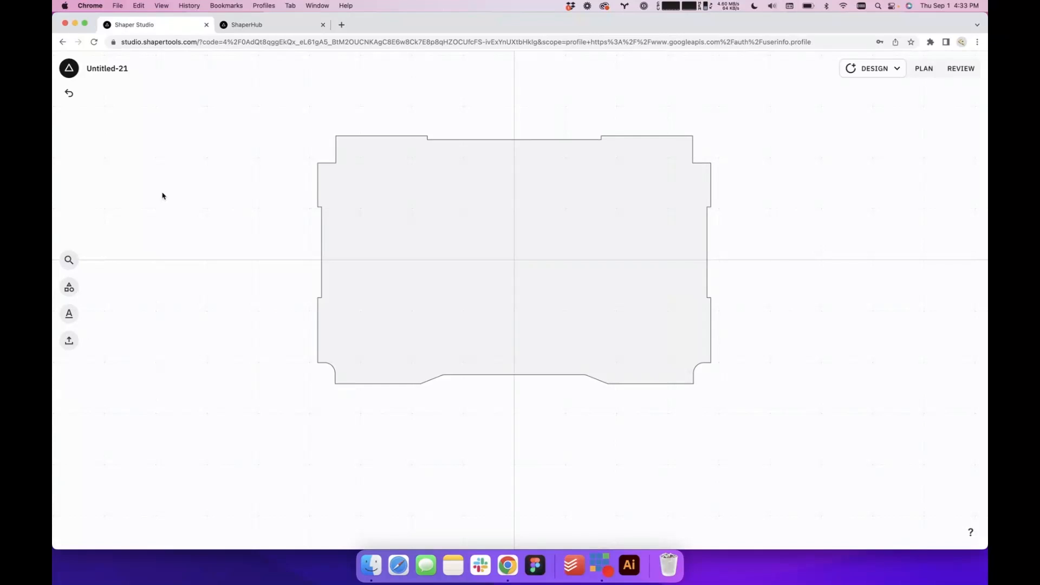
left_click(69, 340)
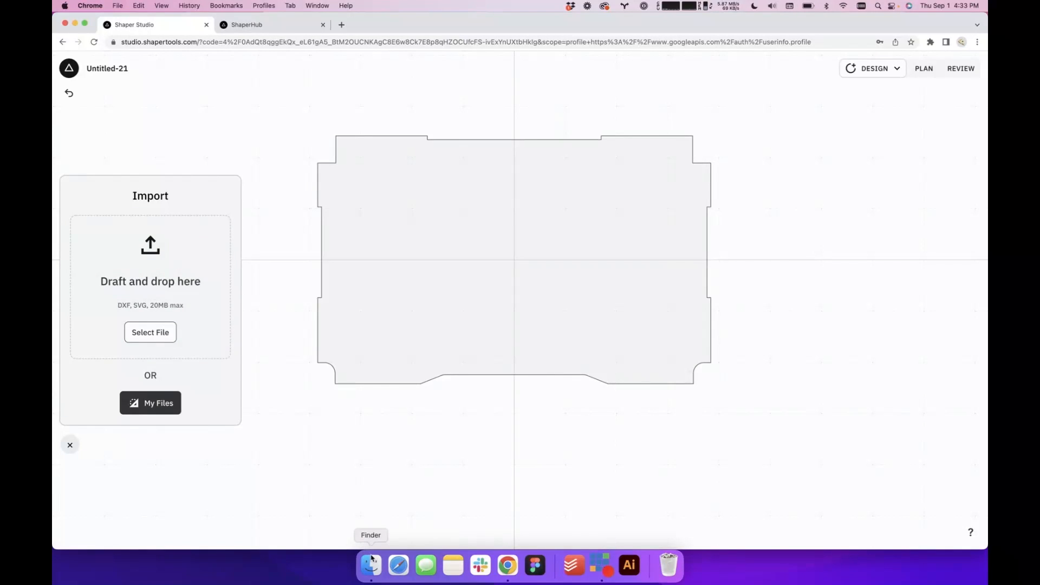
left_click(150, 405)
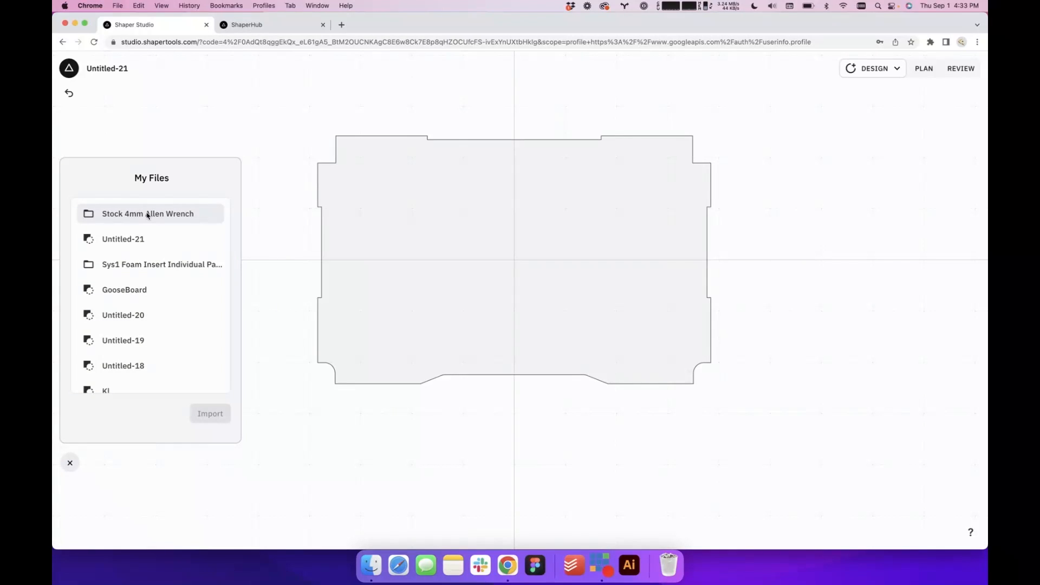
left_click(147, 214)
left_click(146, 213)
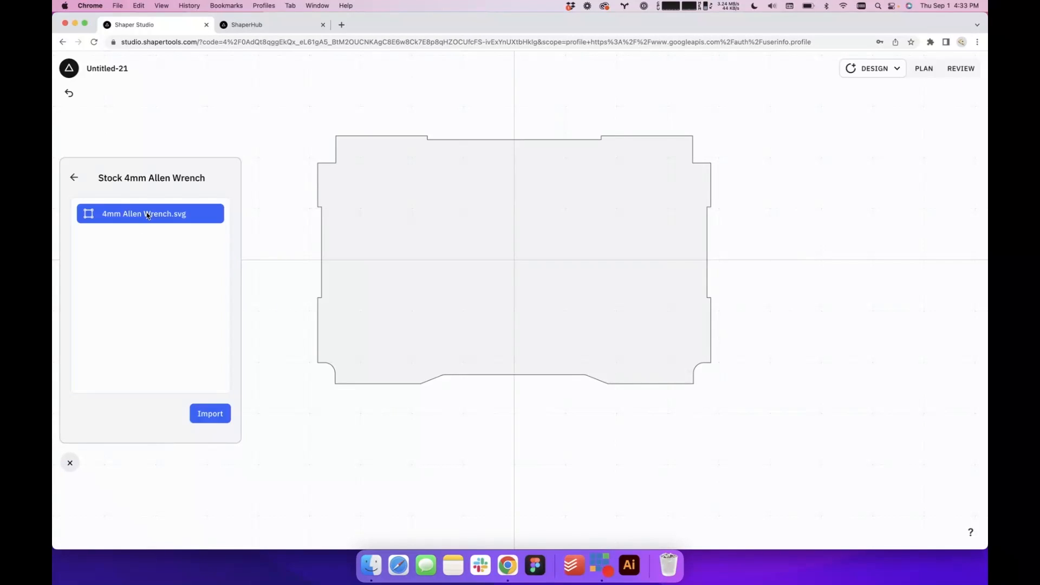
left_click(209, 414)
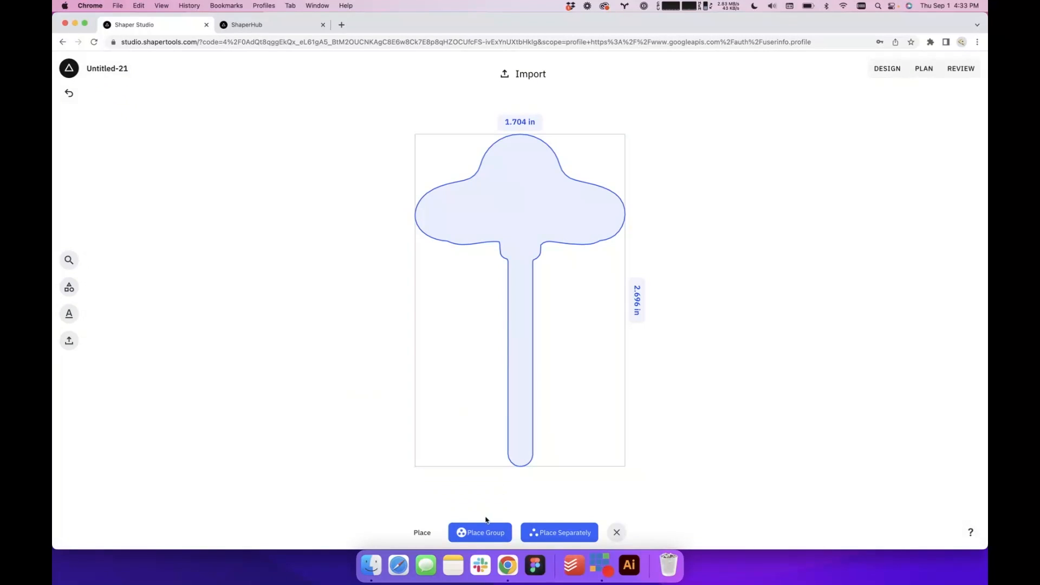
left_click(473, 532)
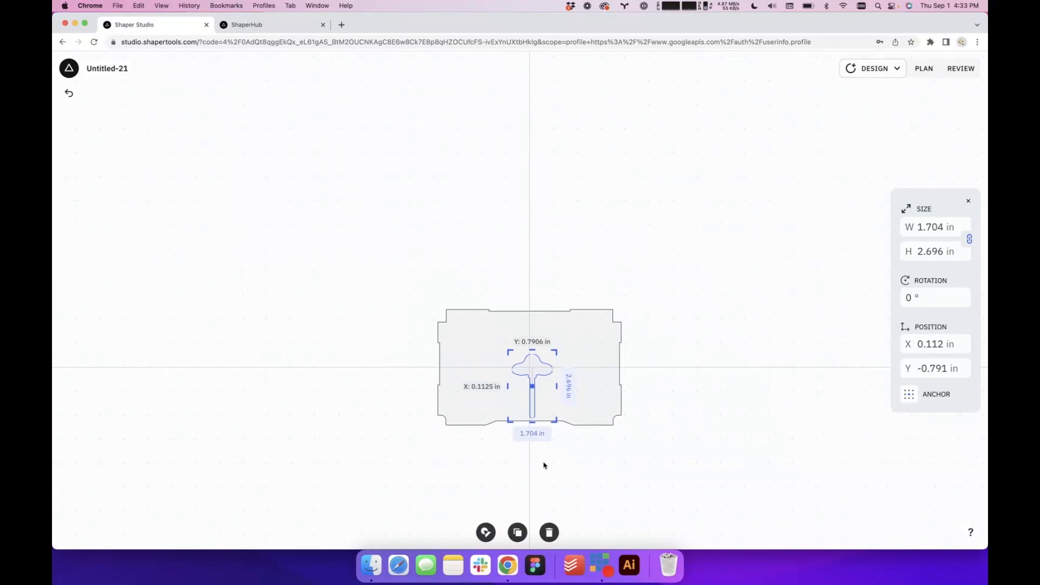
Move the Allen wrench outline to the left part of the insert, at about X -2.5 in, Y 0.08 in, and deselect it
left_click(543, 465)
scroll(544, 465, "up", 5)
left_click(527, 282)
left_click_drag(526, 282, 422, 255)
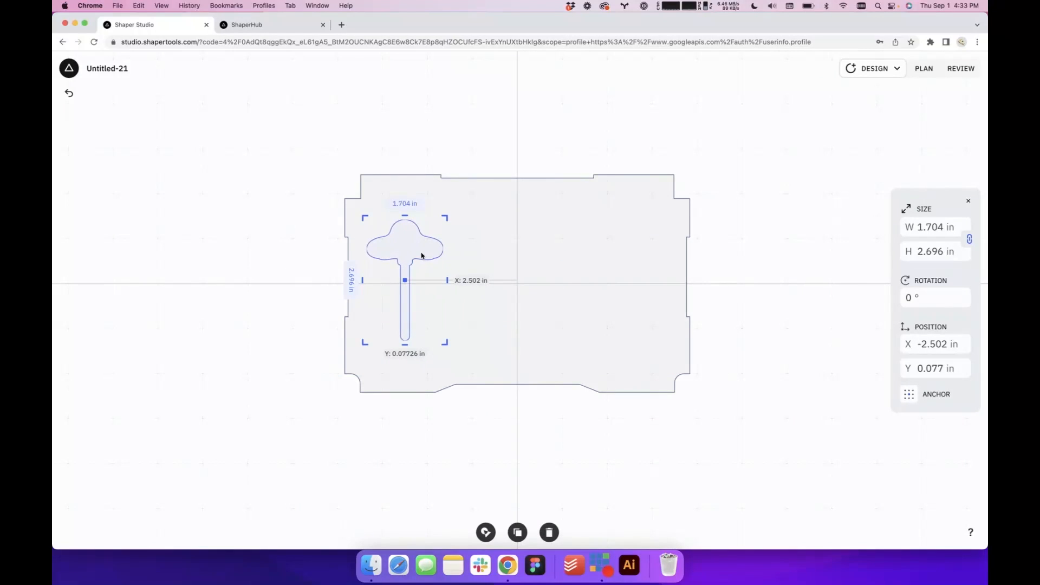
left_click(512, 446)
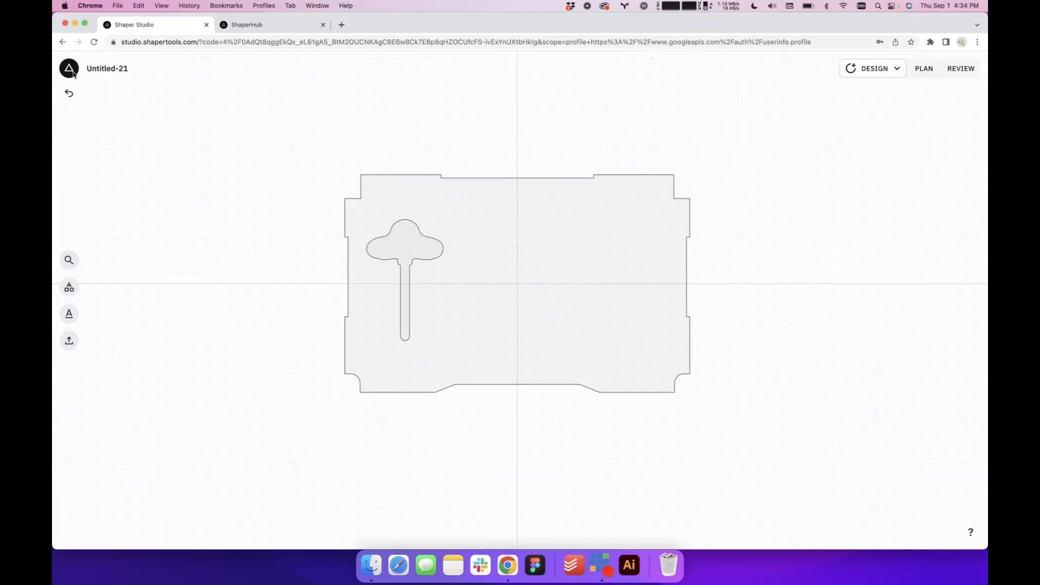
left_click(71, 70)
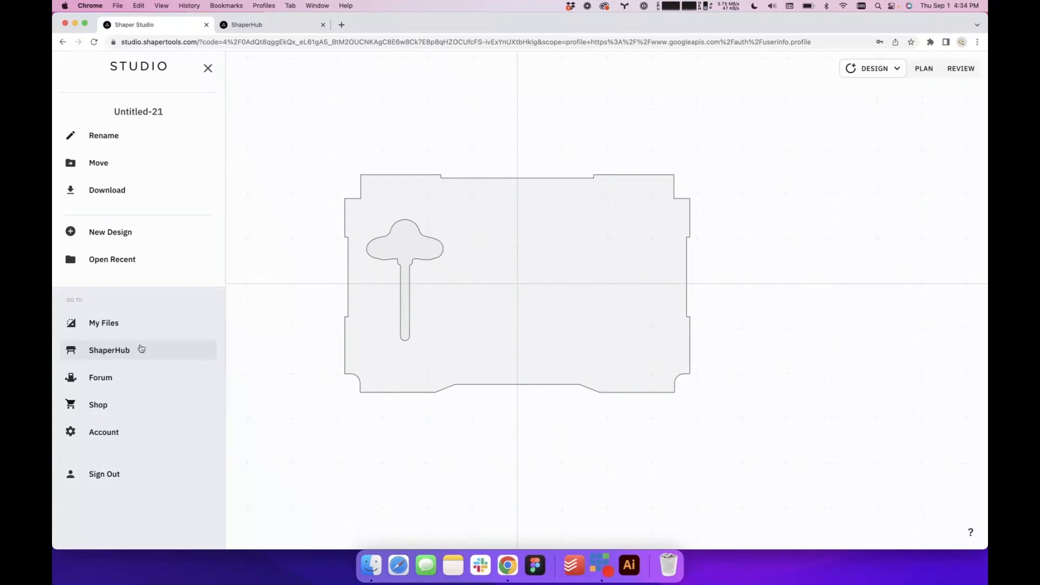
left_click(307, 152)
Import Endmill (5) Foam Insert.svg from the Sys1 Foam Insert parts as a group and place it at about X 2.0 in, Y 0.66 in
left_click(69, 348)
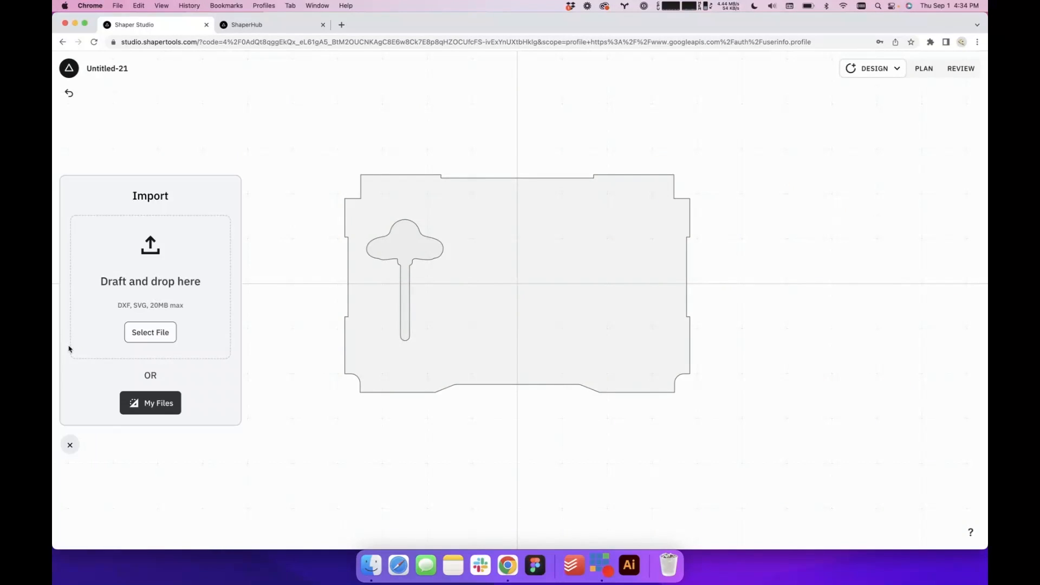
left_click(136, 407)
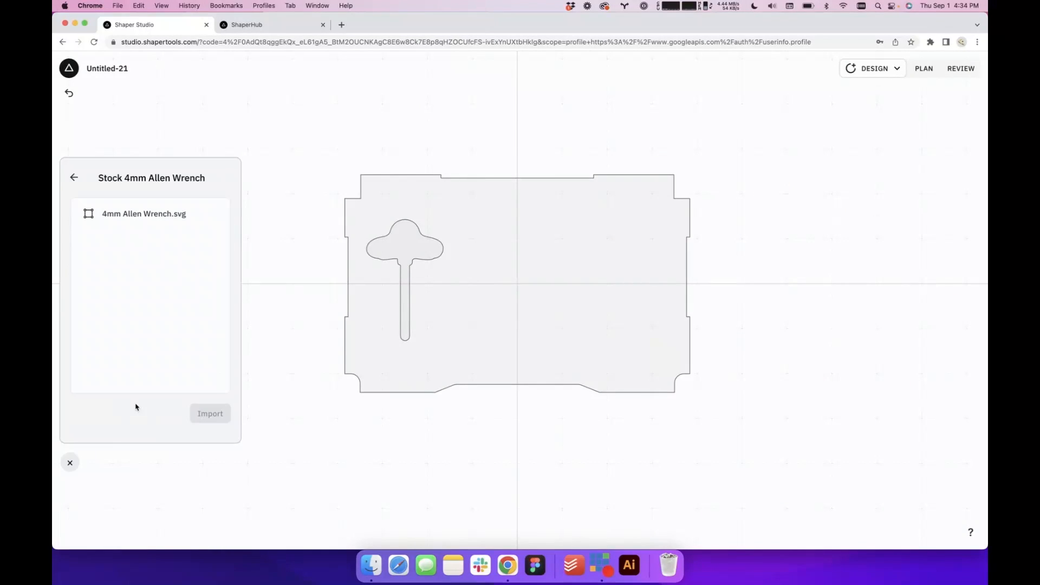
left_click(74, 179)
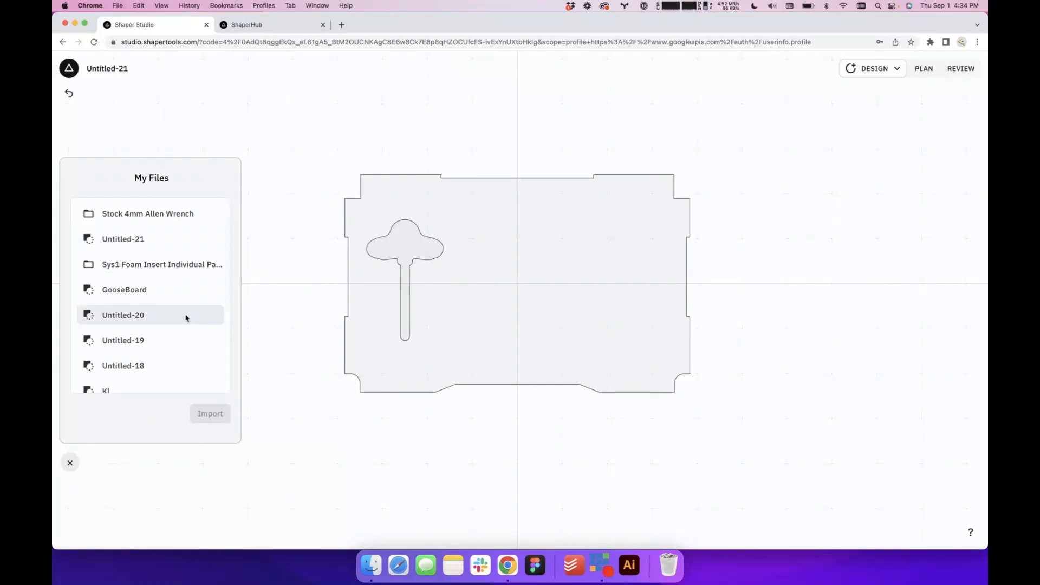
left_click(163, 269)
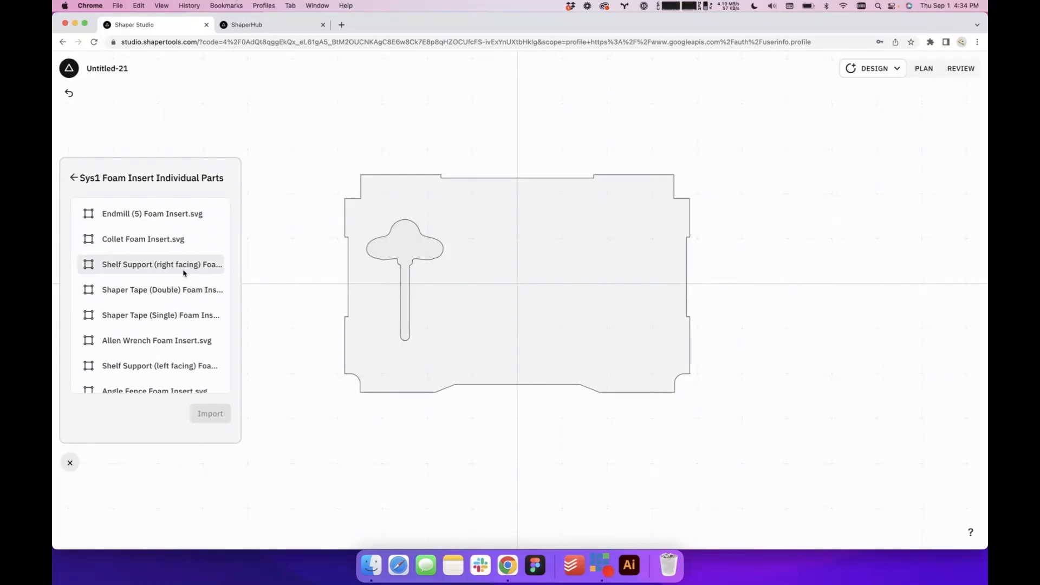
scroll(183, 271, "down", 1)
scroll(189, 241, "up", 1)
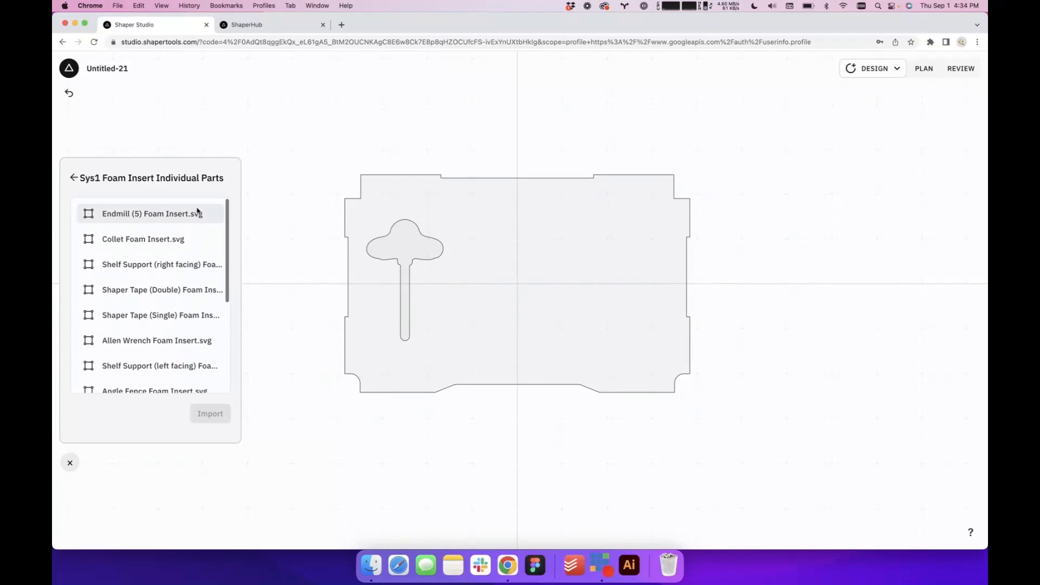
left_click(170, 214)
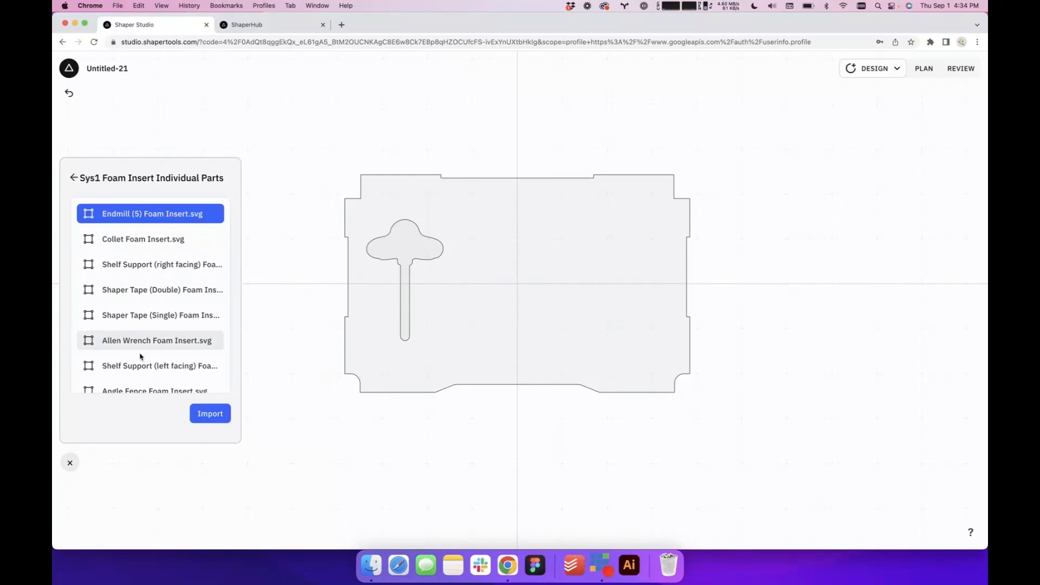
left_click(210, 417)
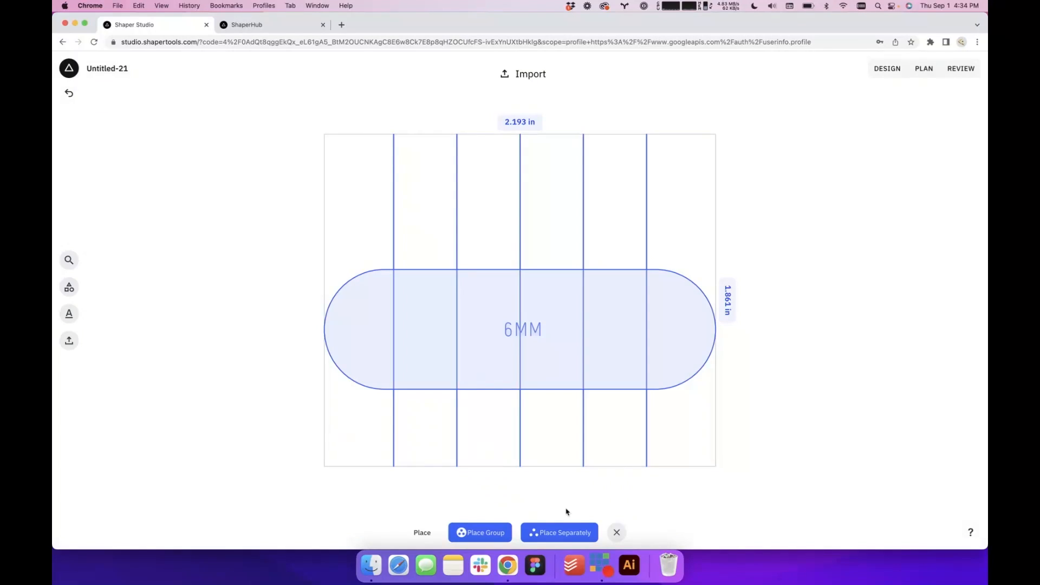
left_click(492, 532)
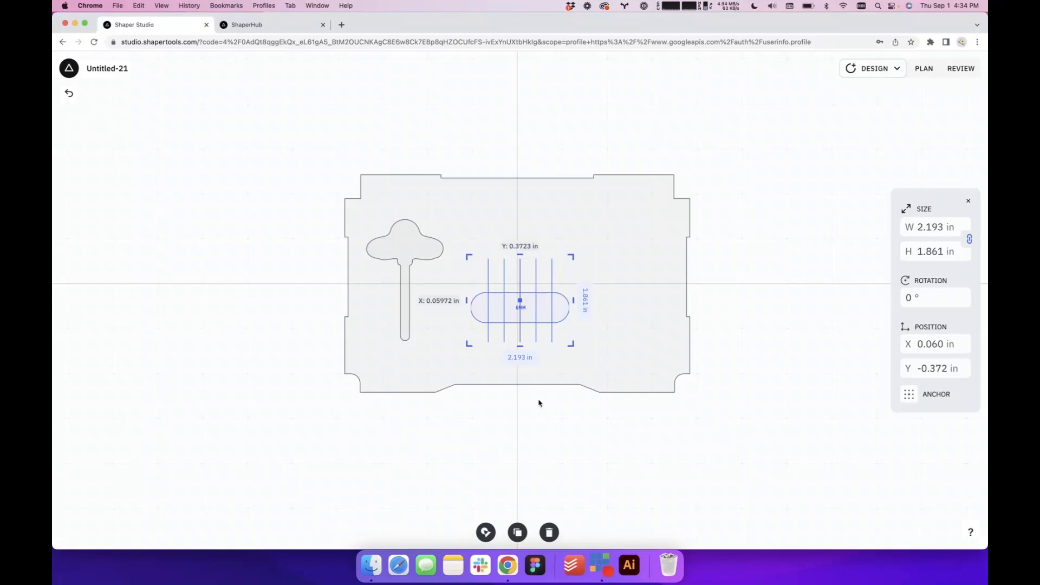
left_click_drag(546, 304, 633, 257)
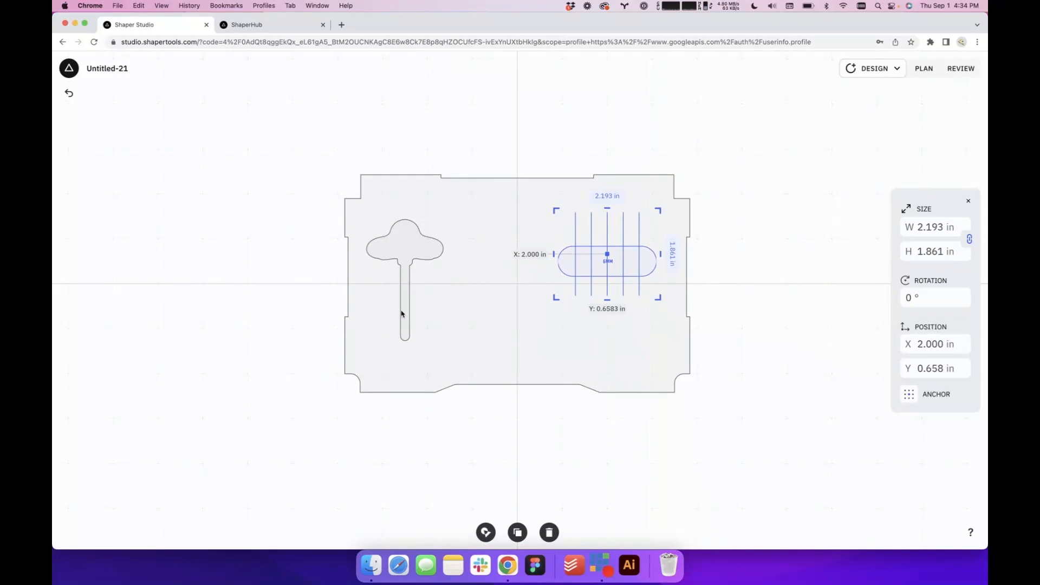
left_click(192, 338)
Import Collet Foam Insert.svg as a group and place it in the insert's upper area, between the Allen wrench and end mill cutouts
left_click(68, 340)
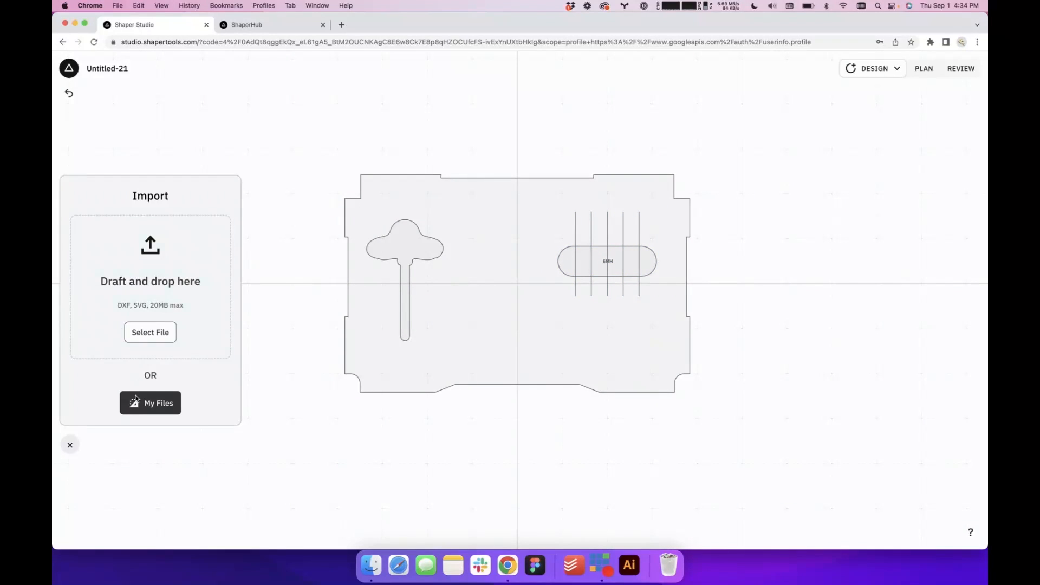
left_click(157, 405)
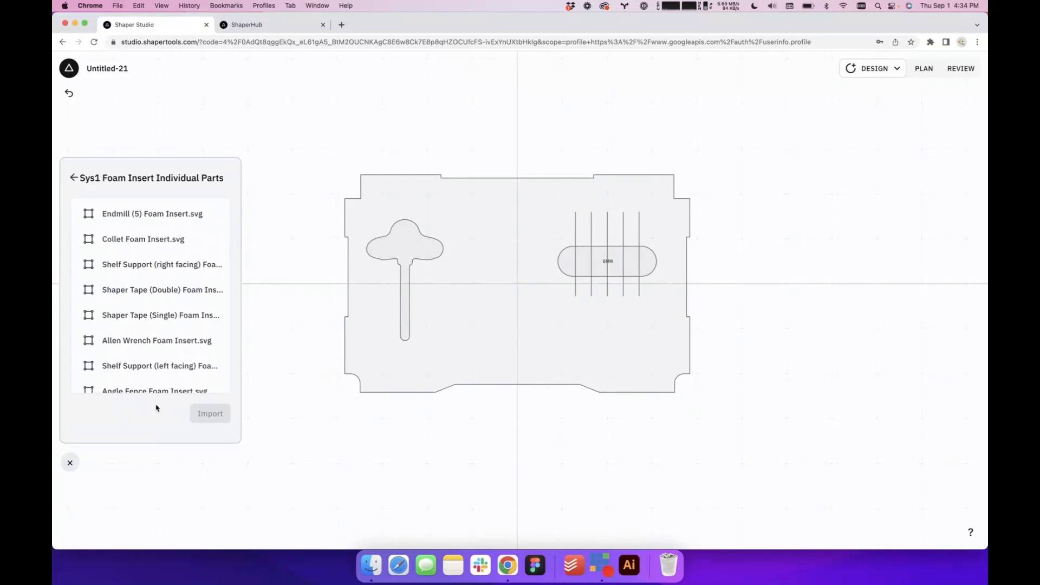
left_click(162, 241)
left_click(204, 414)
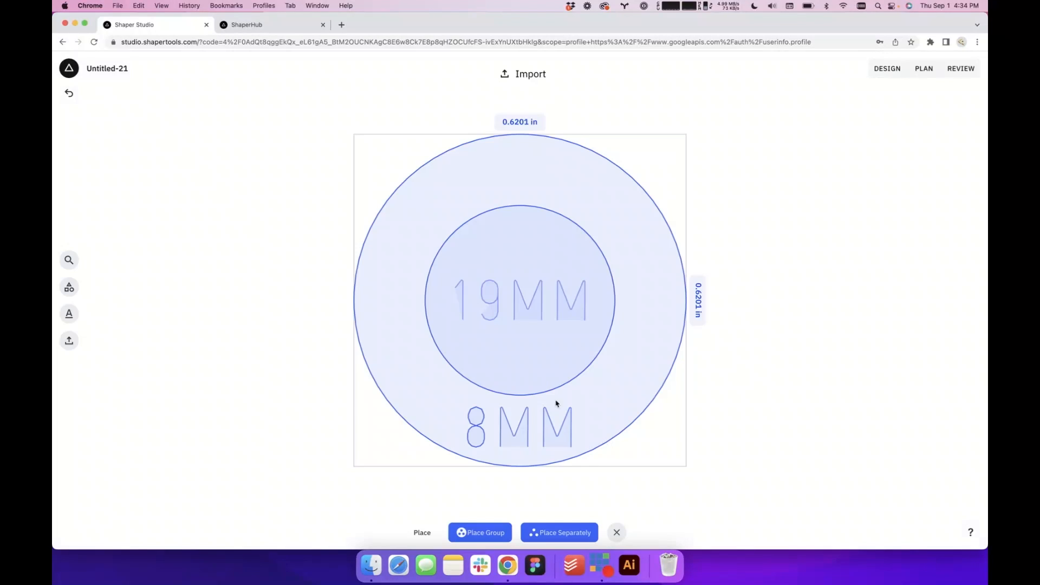
left_click(495, 530)
left_click(545, 460)
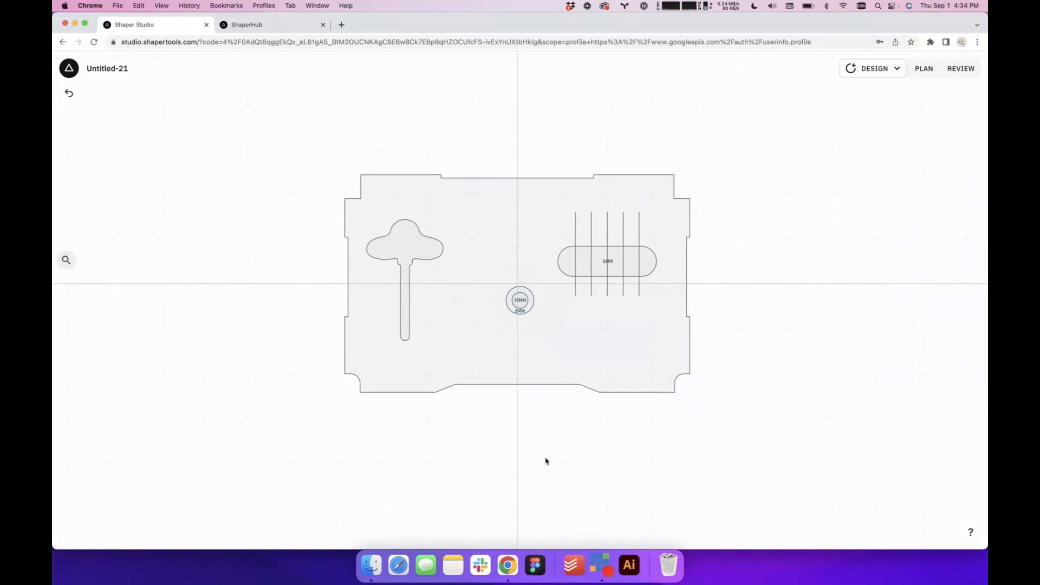
scroll(532, 336, "up", 5)
left_click(514, 279)
left_click_drag(514, 279, 449, 156)
left_click(462, 490)
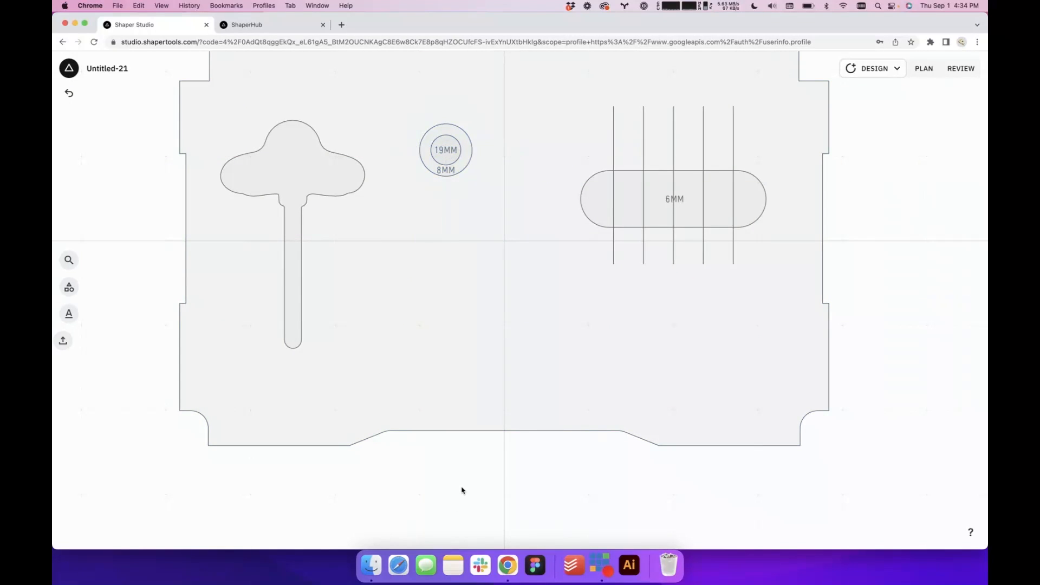
Draw a horizontal rounded-rectangle slot about 4.04 by 0.39 in below the end mill cutout, centred at about X 1.26 in, Y -1.23 in
scroll(461, 490, "down", 4)
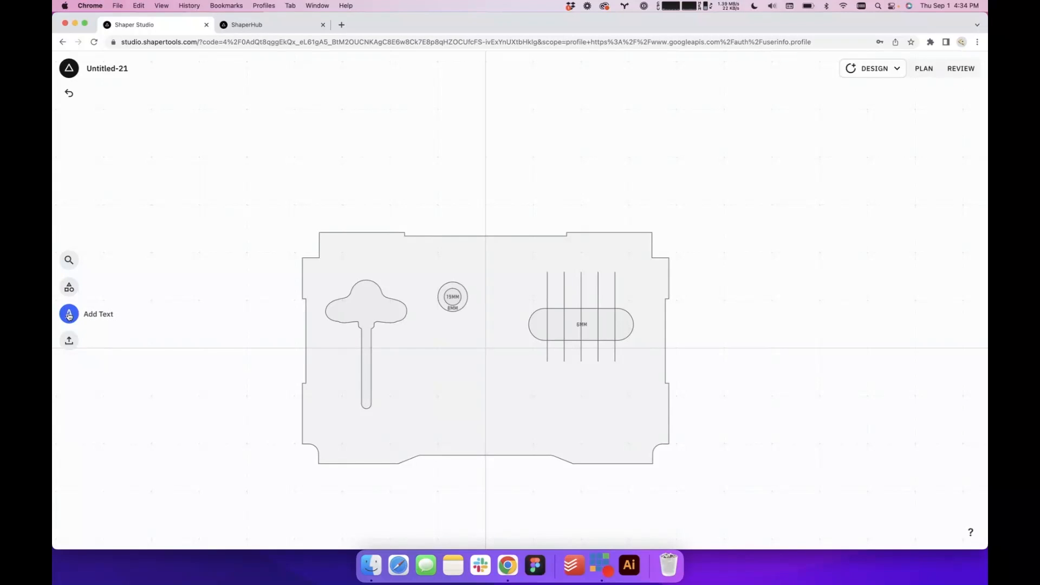
left_click(69, 287)
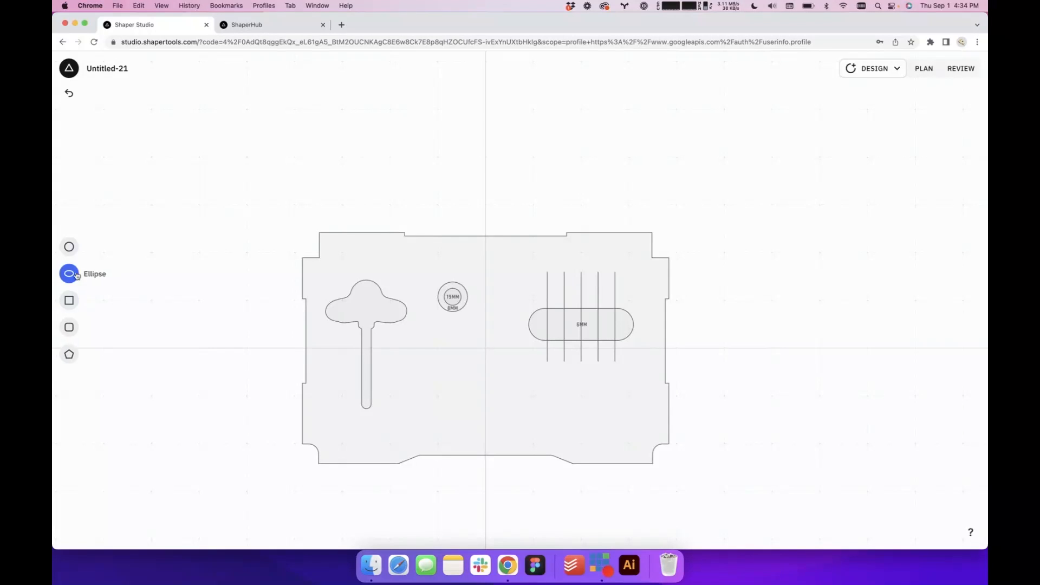
left_click(69, 327)
left_click_drag(519, 307, 533, 403)
left_click_drag(471, 406, 580, 411)
left_click_drag(544, 378, 543, 395)
left_click(759, 421)
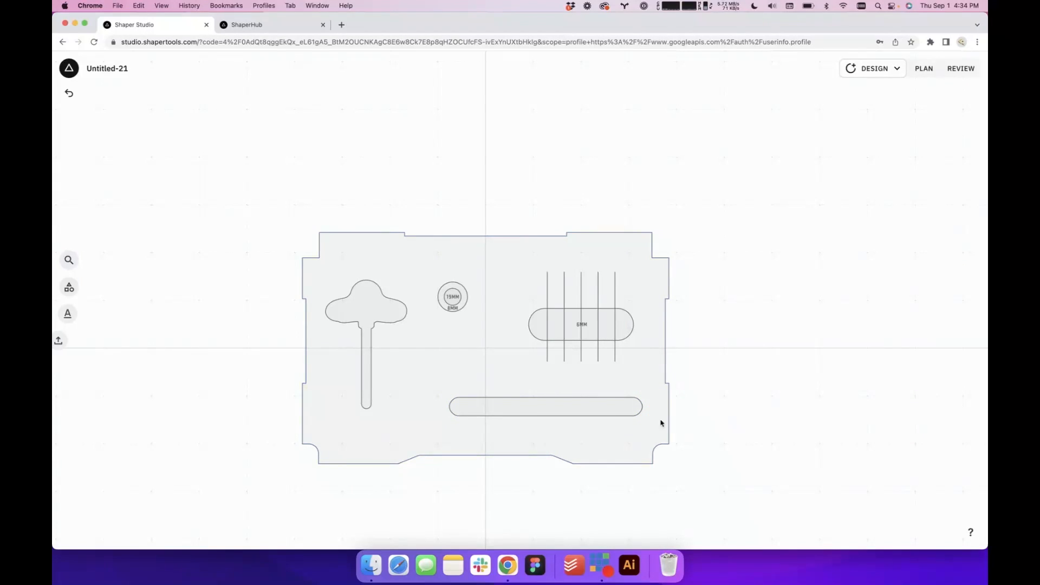
Inspect the long rounded slot's size, corner radius and position within the insert
left_click(585, 412)
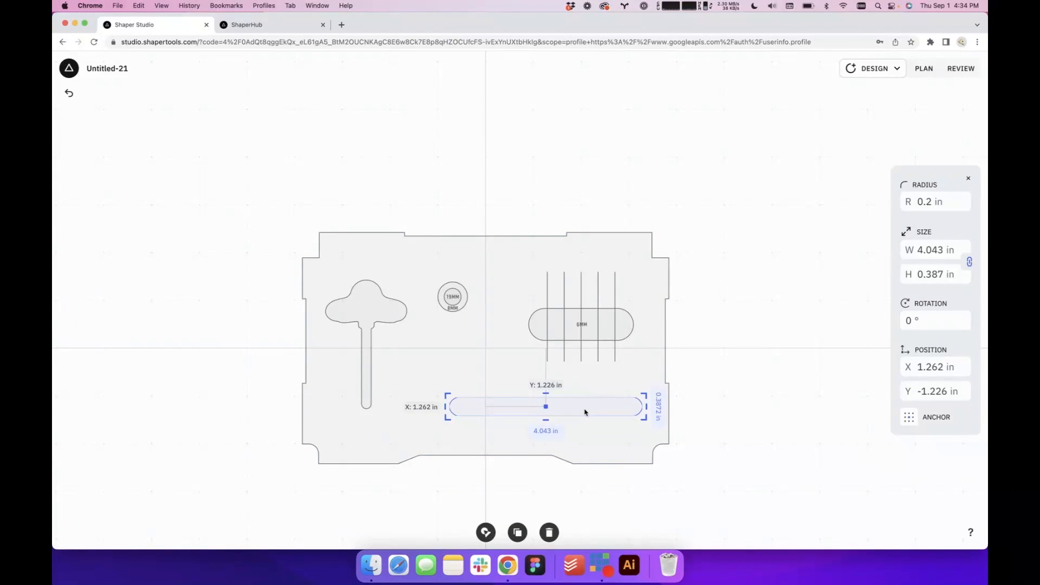
scroll(585, 412, "up", 5)
left_click(805, 407)
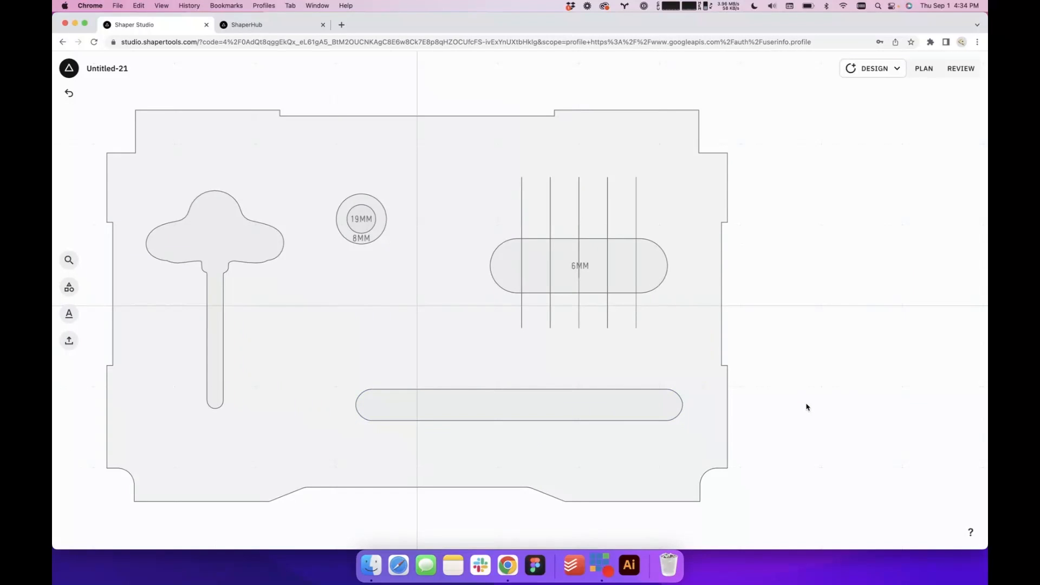
scroll(806, 408, "down", 5)
scroll(807, 472, "up", 6)
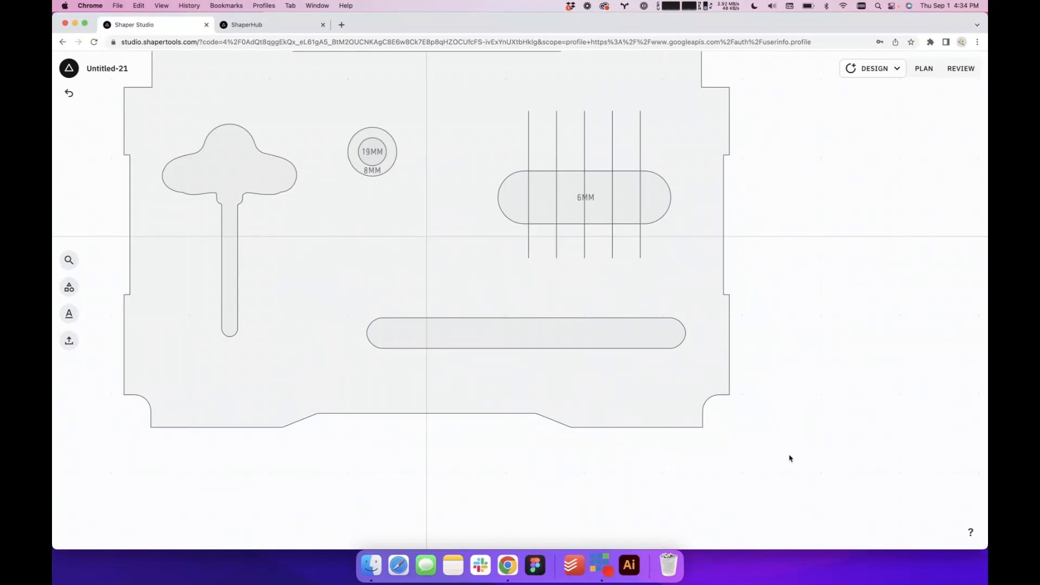
left_click(587, 327)
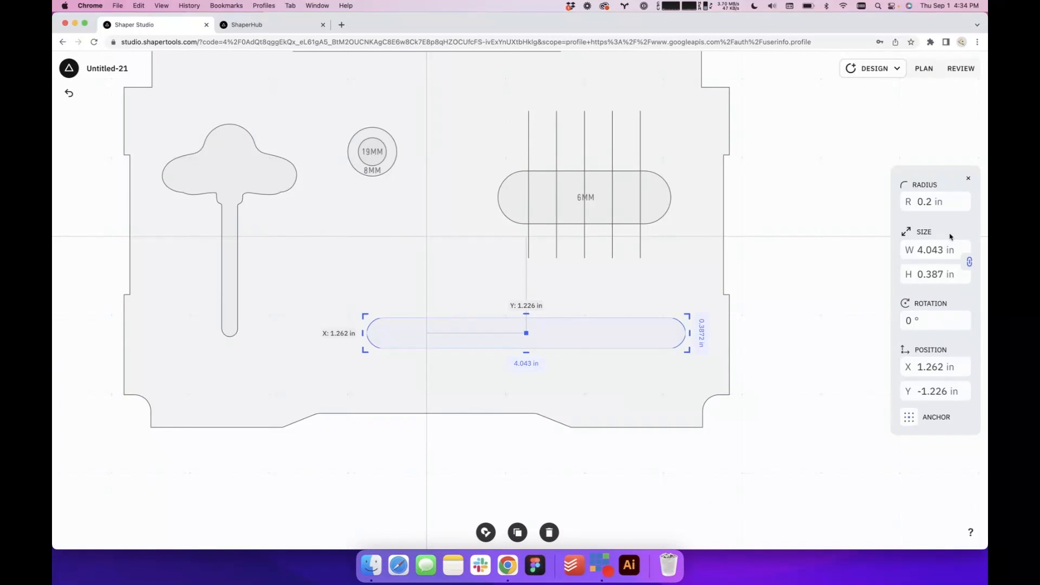
left_click(804, 286)
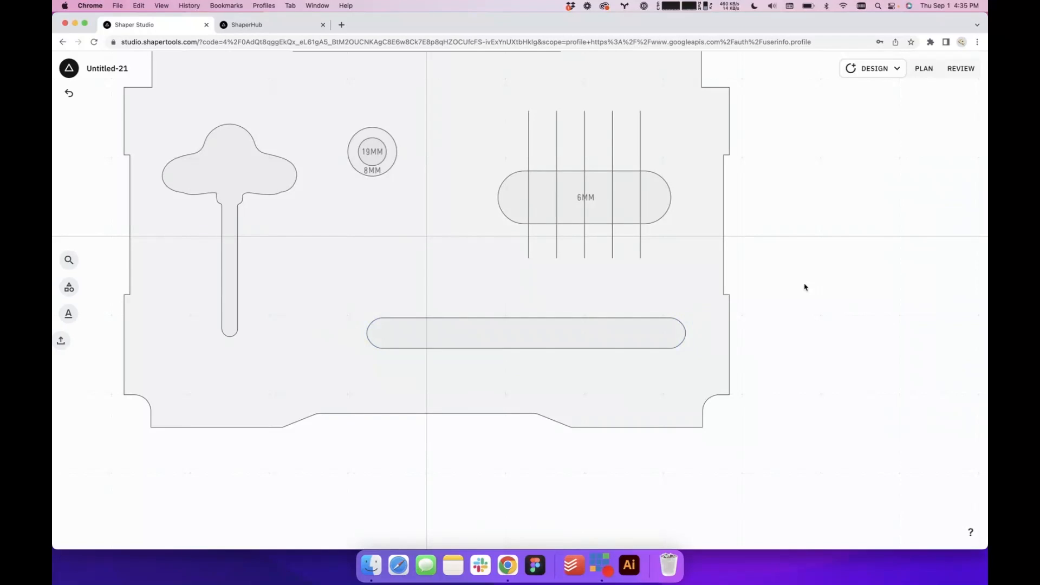
Select the long slot and switch the design units to millimetres
left_click(618, 336)
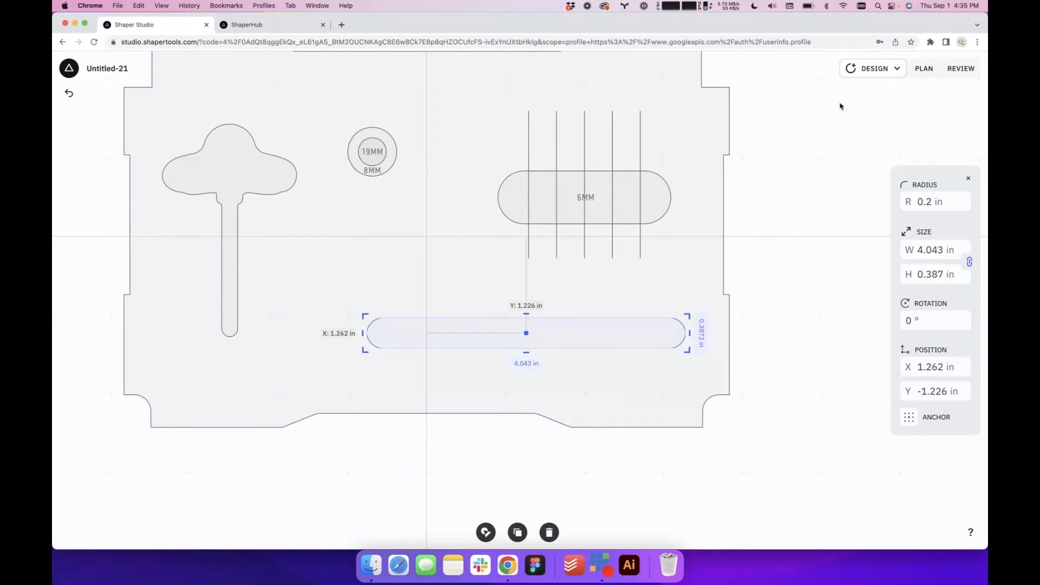
left_click(894, 76)
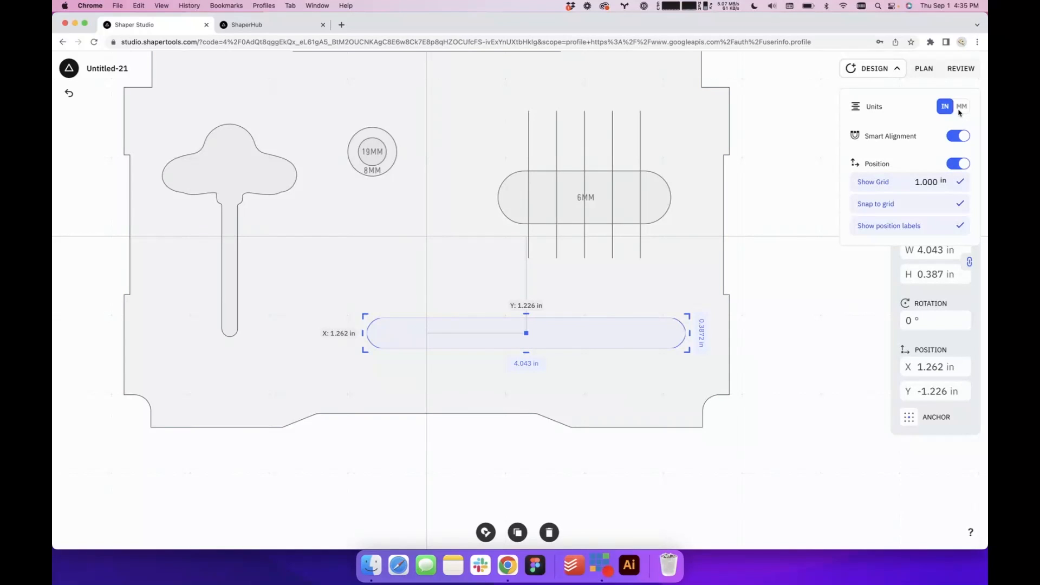
left_click(961, 111)
left_click(886, 71)
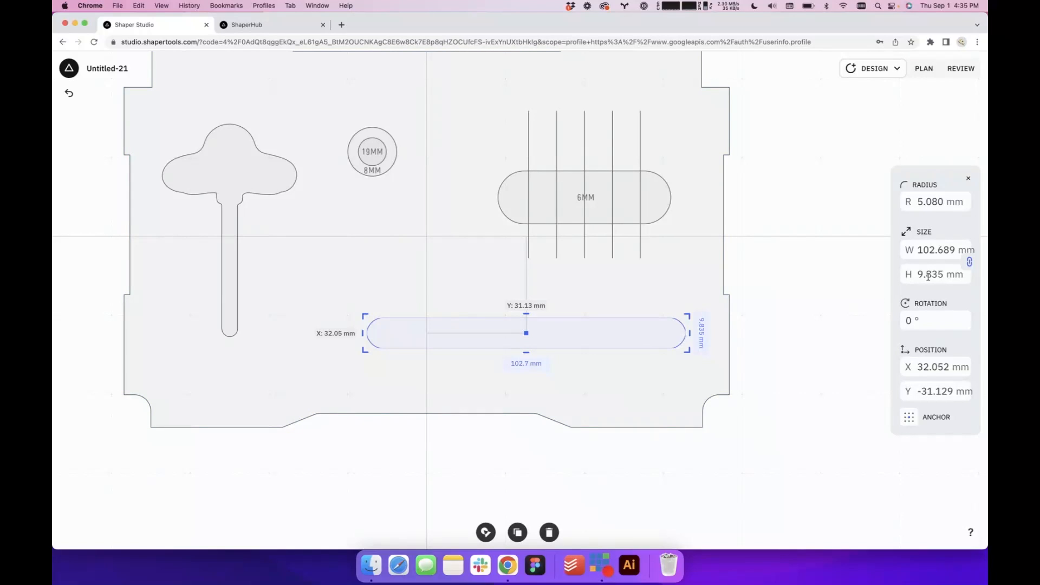
Unlink the long slot's width and height, then set its size to 75 mm wide by 8 mm high
left_click(969, 261)
left_click(940, 275)
type("8")
key("Return")
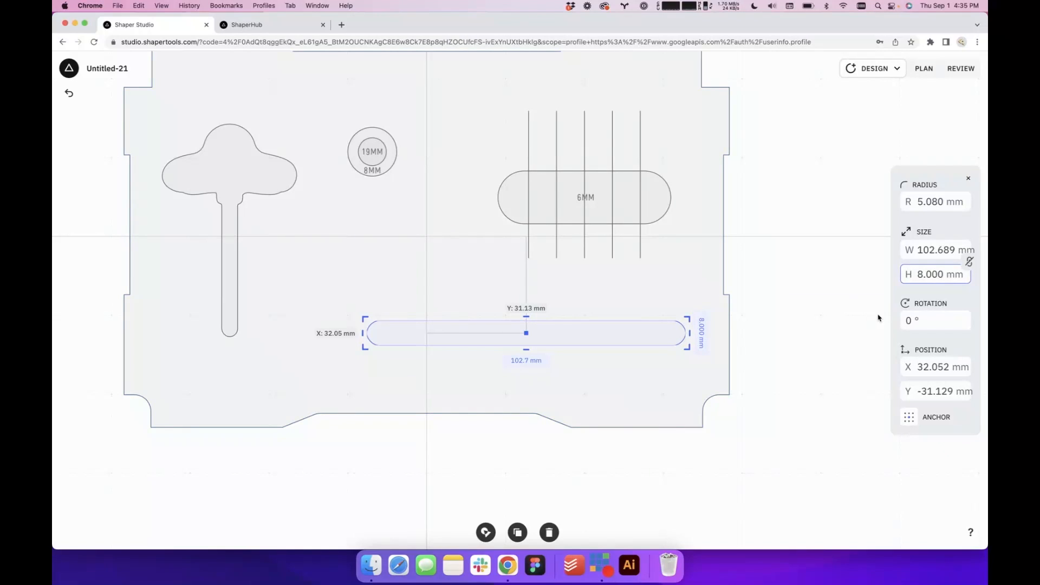
left_click(939, 249)
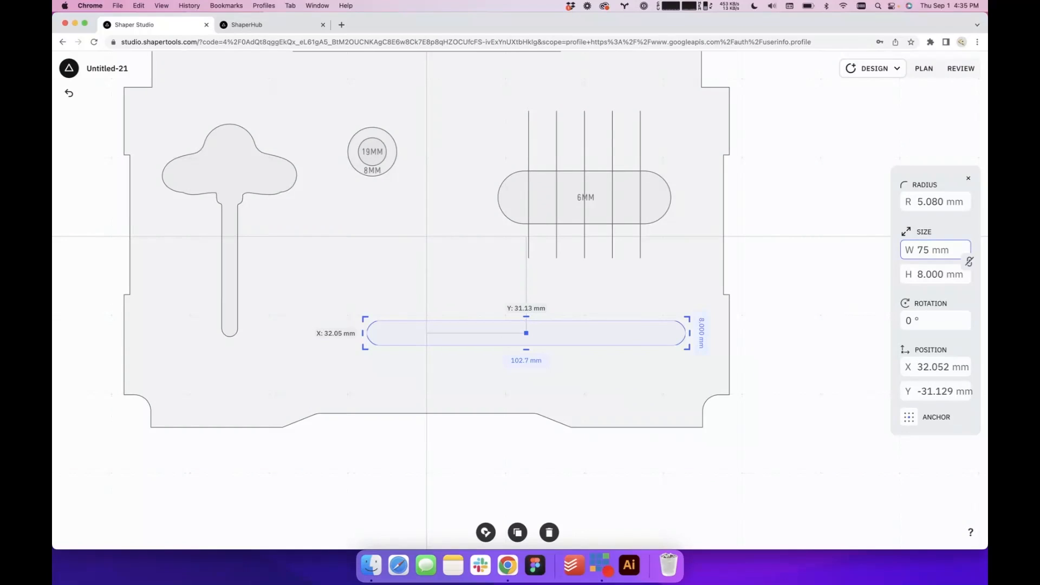
key("Return")
left_click(829, 340)
Move the long slot out of the insert into the empty area just below its bottom edge
scroll(829, 340, "down", 5)
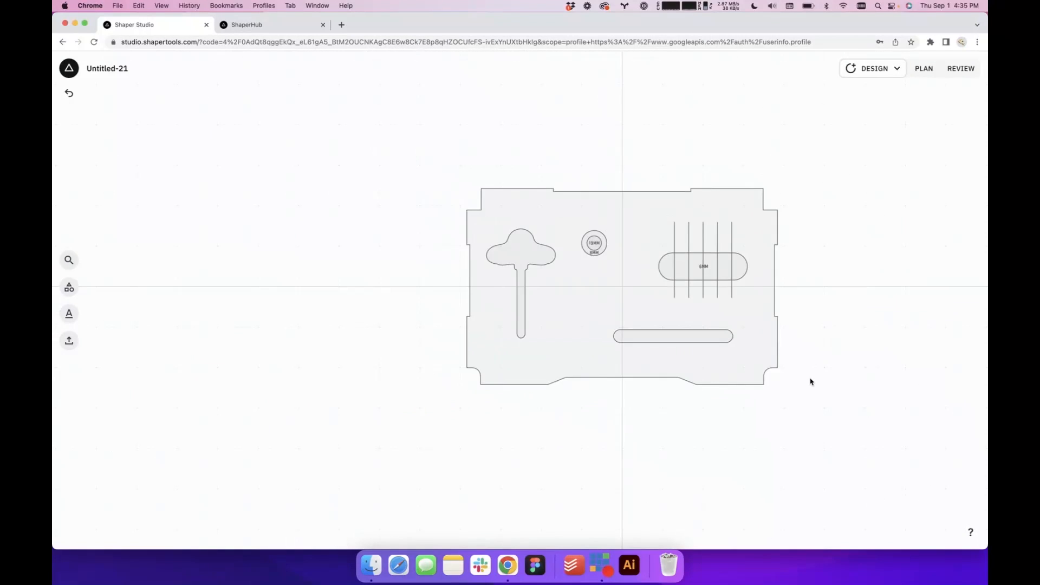
scroll(811, 381, "up", 5)
left_click(579, 297)
left_click_drag(576, 288, 575, 456)
left_click(686, 466)
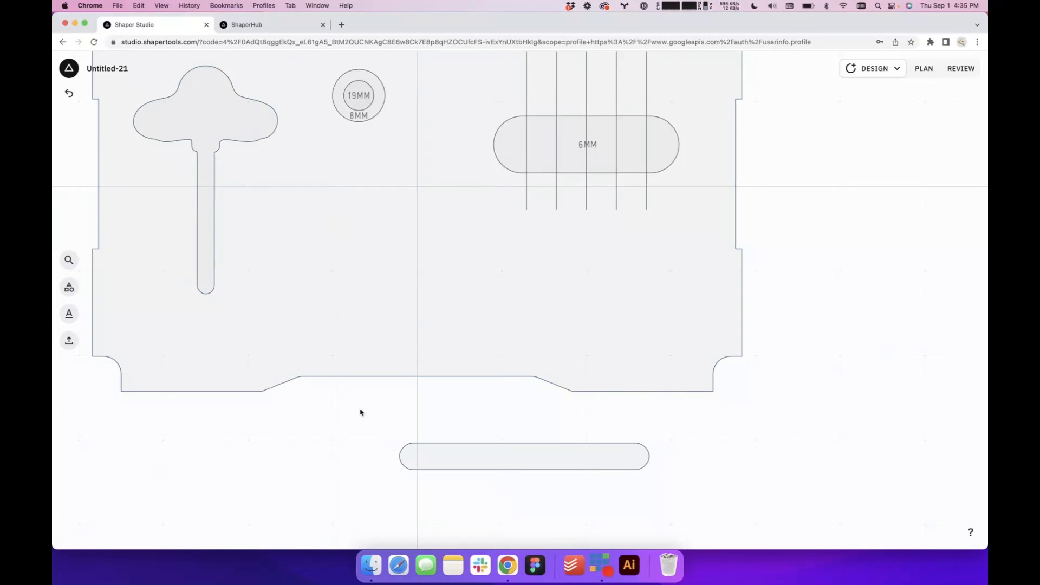
Draw a square over the slot's right end, size it to 16 mm and align its right edge with the slot's end
left_click(68, 287)
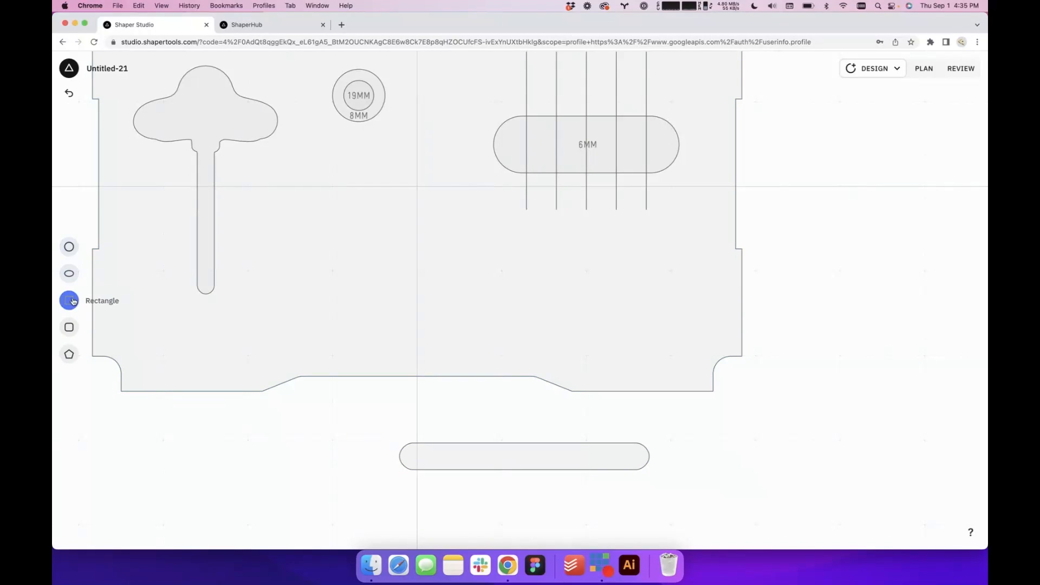
left_click(73, 299)
left_click_drag(537, 305, 626, 461)
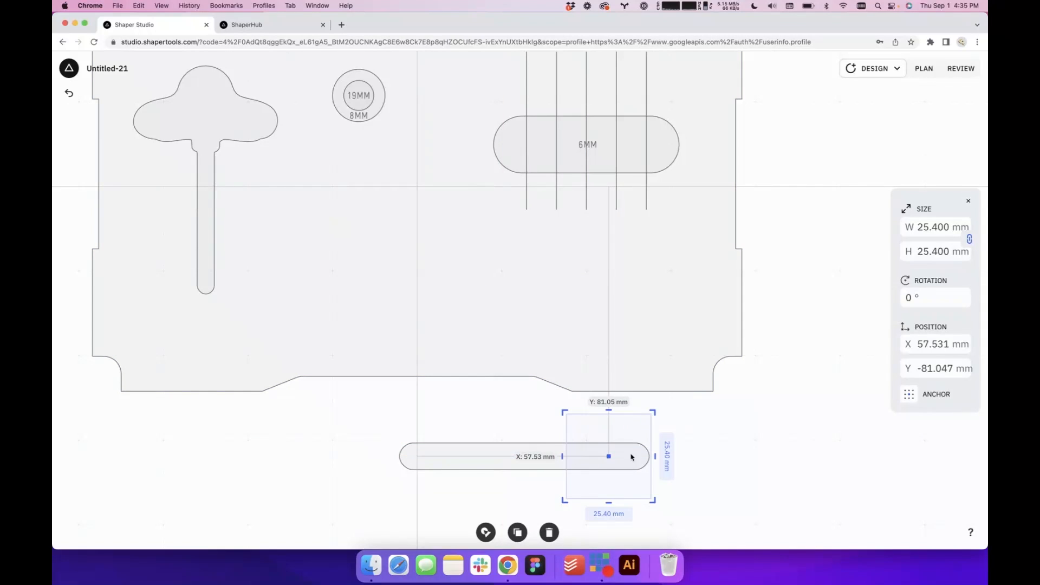
left_click(927, 226)
type("16")
key("Return")
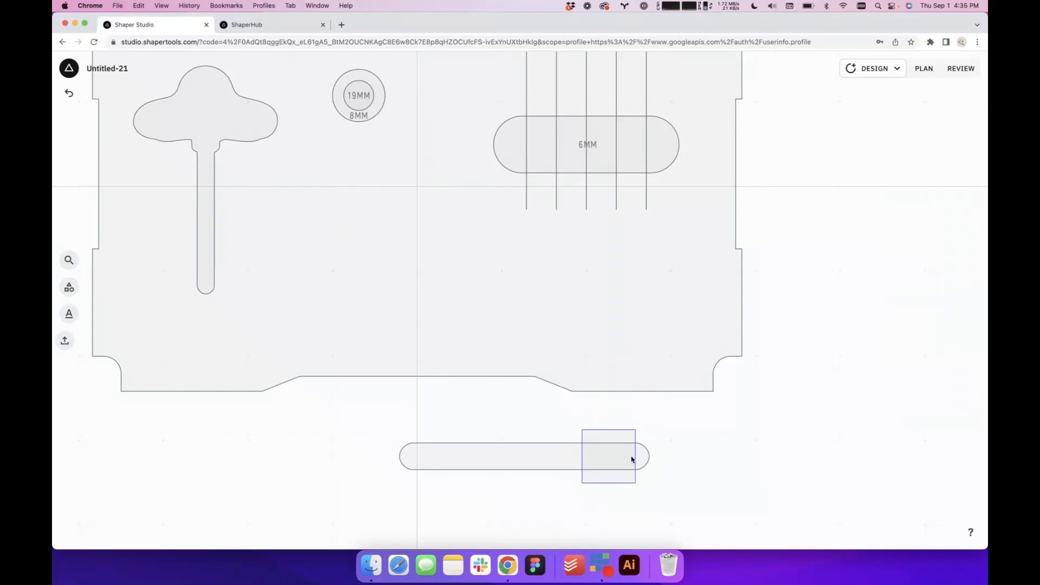
left_click_drag(616, 462, 630, 462)
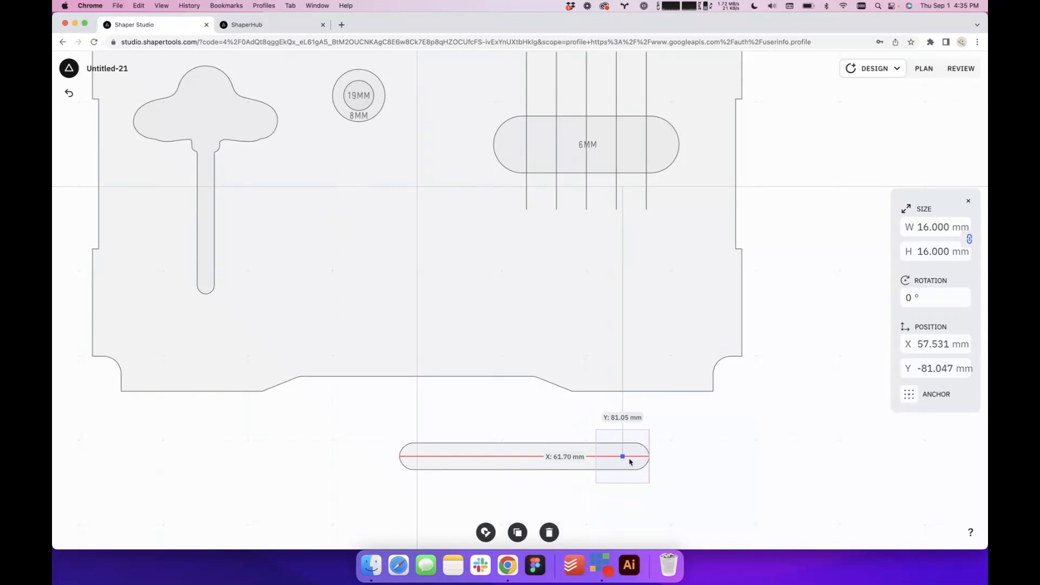
left_click(720, 467)
Set the long slot's corner radius to 1 mm
scroll(645, 497, "up", 5)
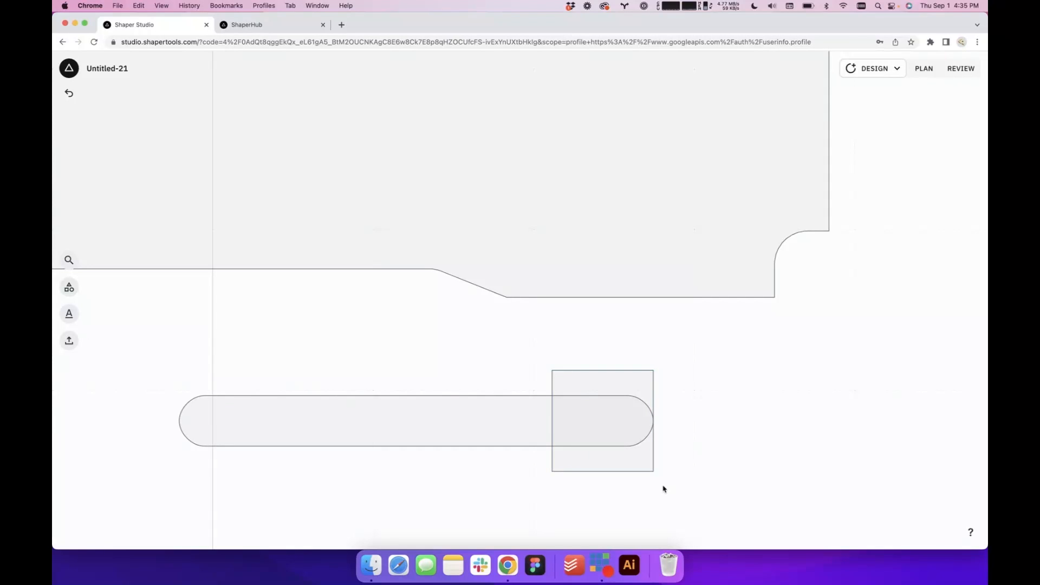
left_click(623, 460)
left_click(504, 396)
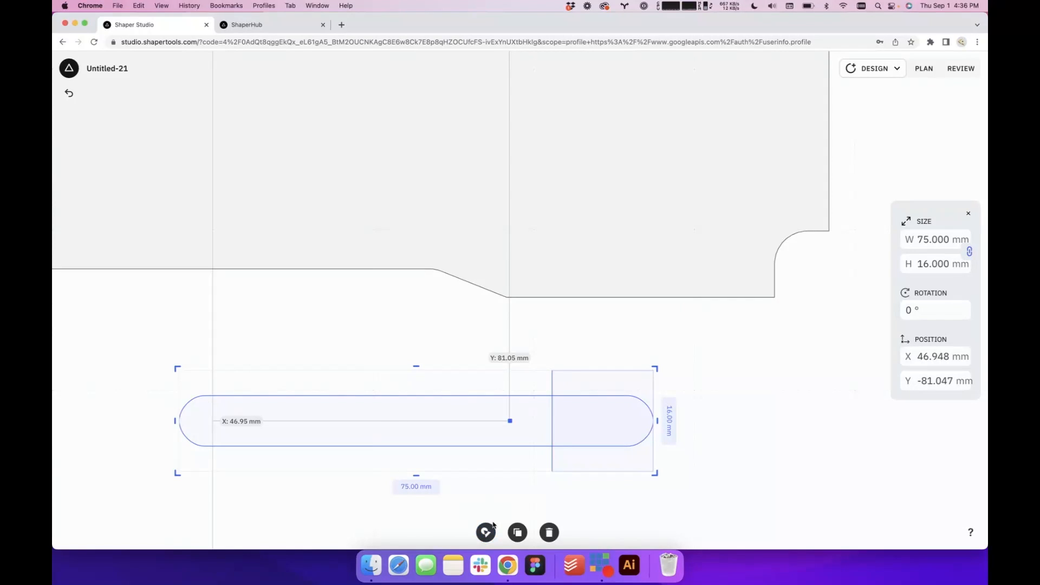
left_click(726, 459)
left_click(588, 424)
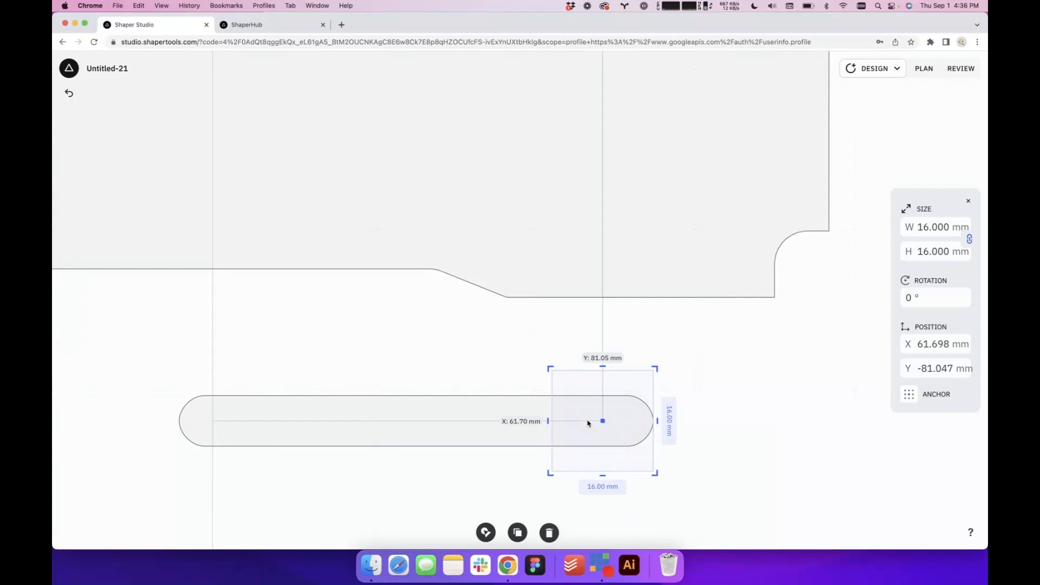
left_click(587, 423)
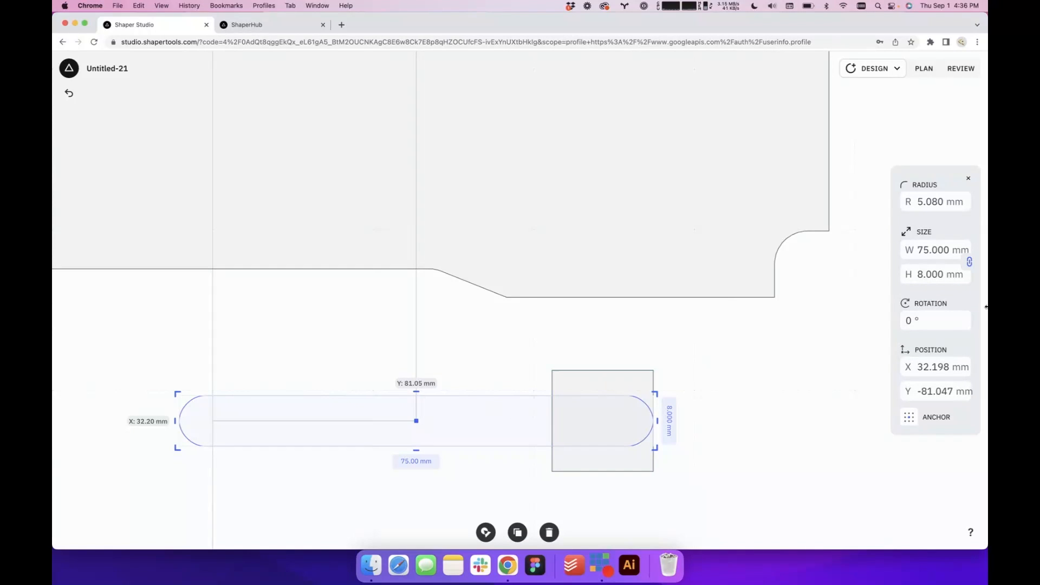
left_click(927, 202)
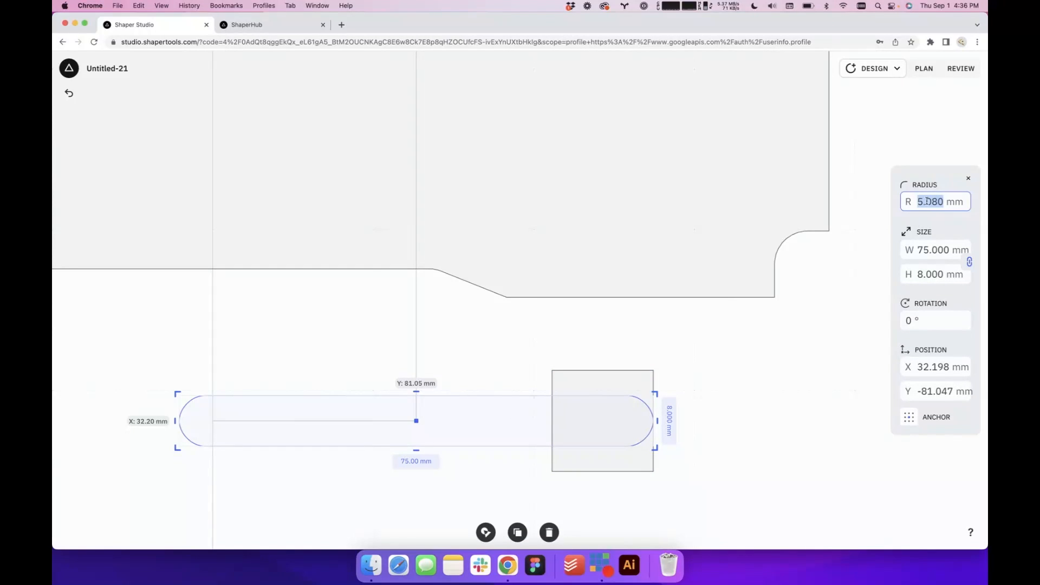
type("1")
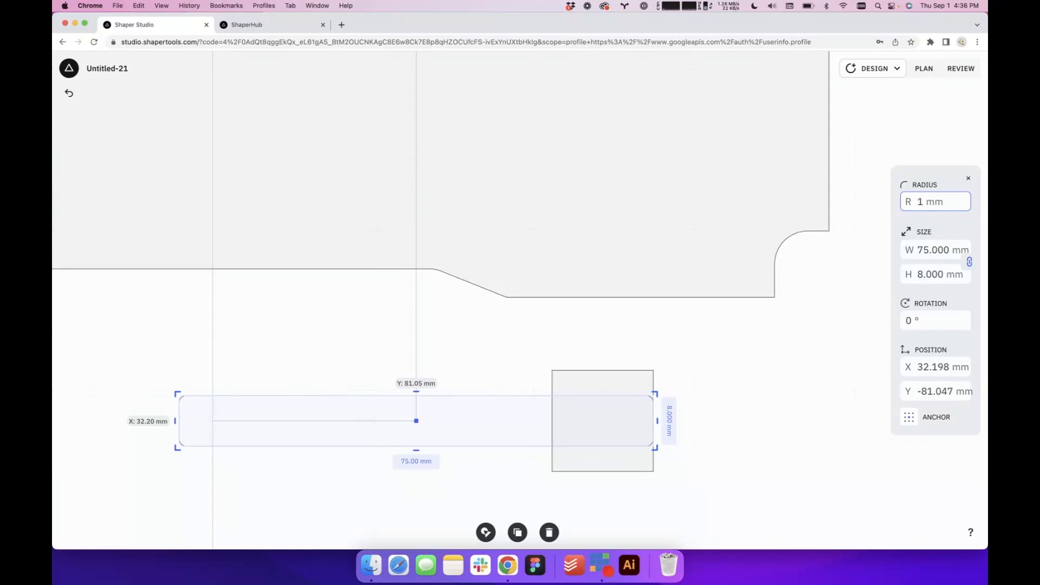
left_click(756, 363)
Select the slot together with the 16 mm square and open both in Shapeshifter
left_click(601, 420)
left_click(481, 435)
key("Escape")
left_click(574, 425)
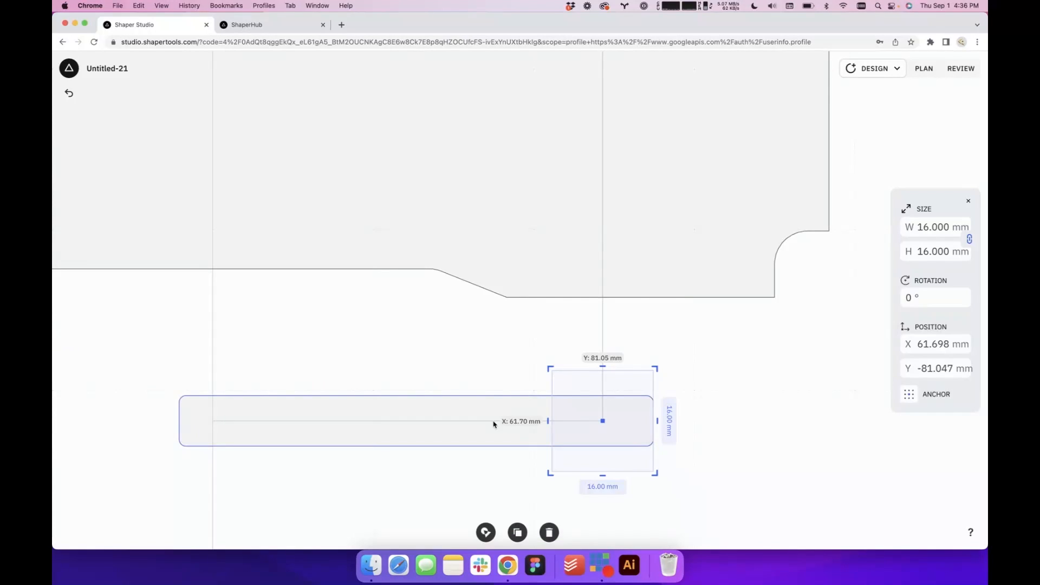
left_click(492, 424, "shift")
left_click(486, 532)
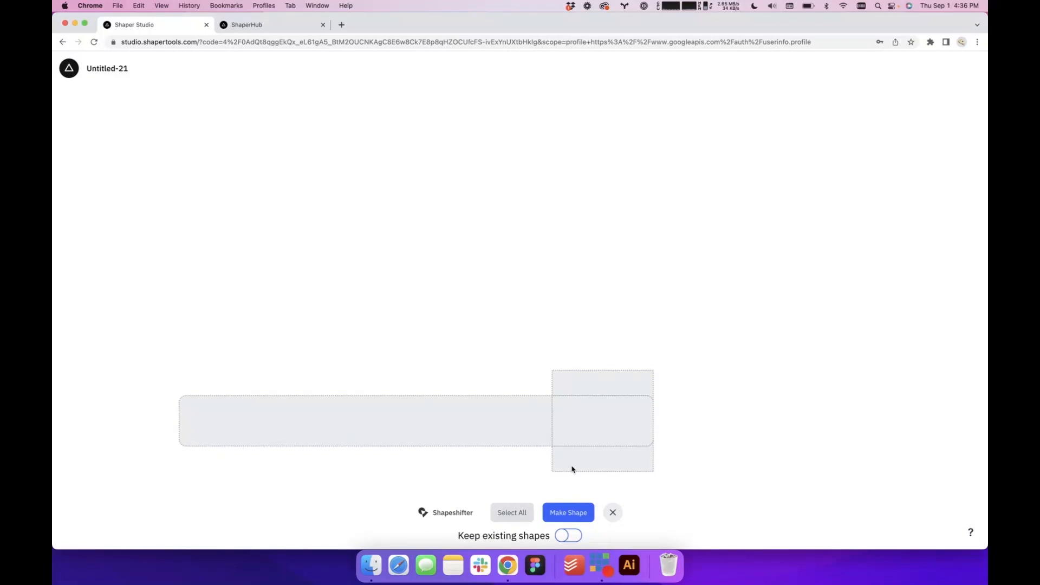
Mark every region of the slot and the square and make them into one merged shape
scroll(704, 460, "down", 2)
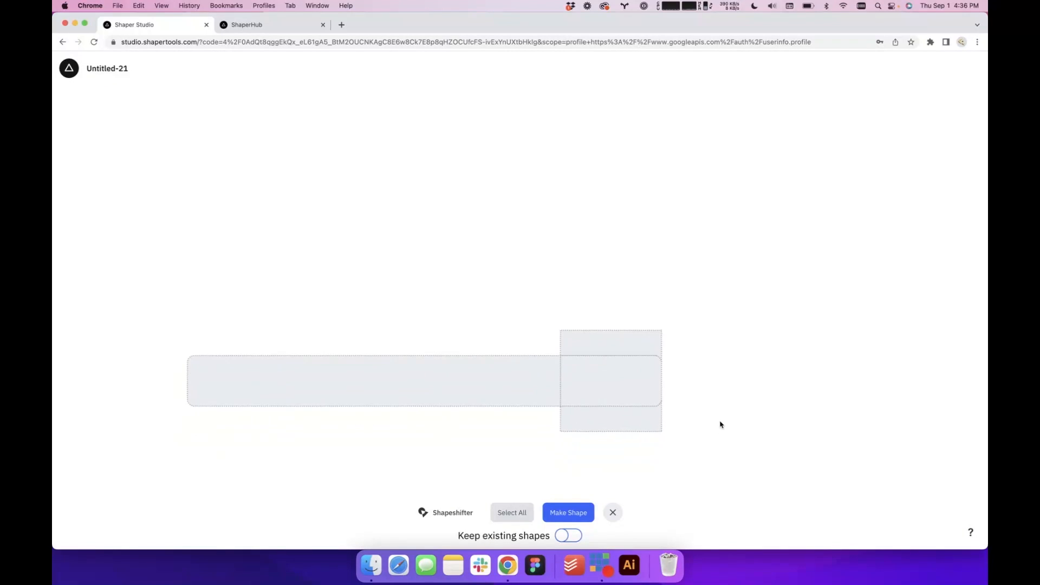
left_click(528, 370)
left_click(545, 383)
left_click(587, 381)
left_click(588, 350)
left_click(595, 416)
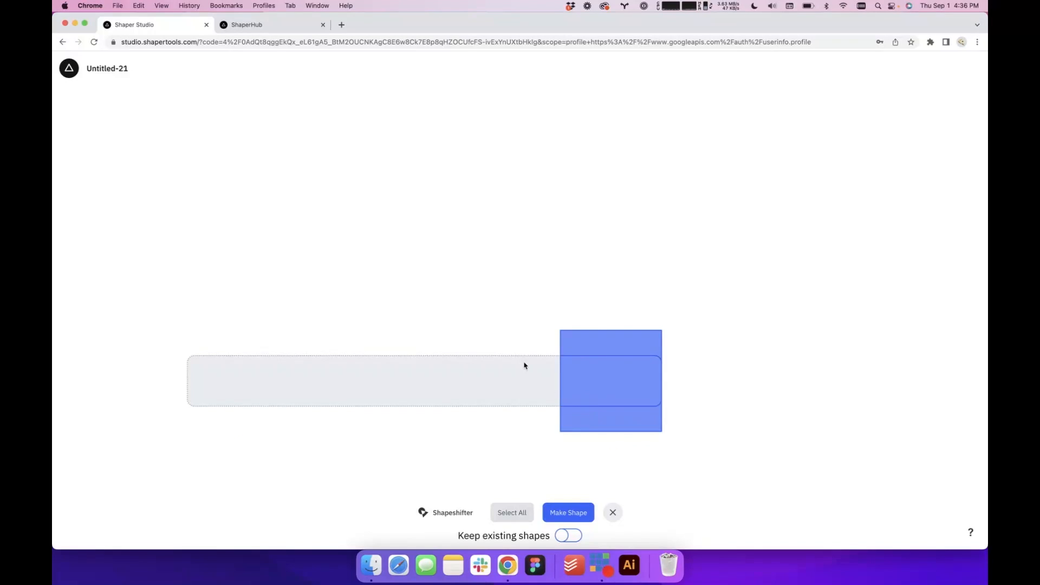
left_click(523, 364)
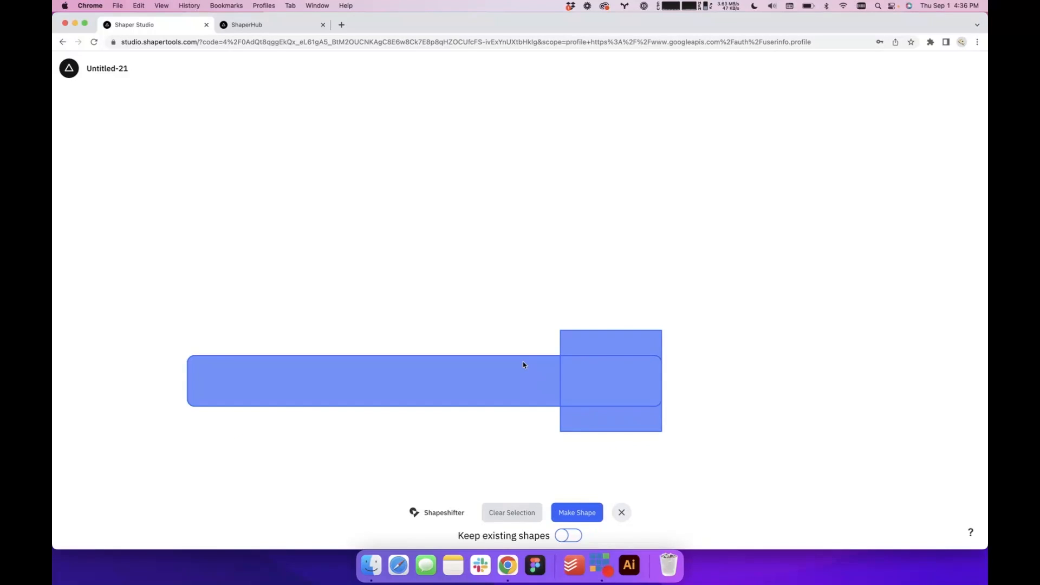
left_click(563, 510)
left_click(643, 464)
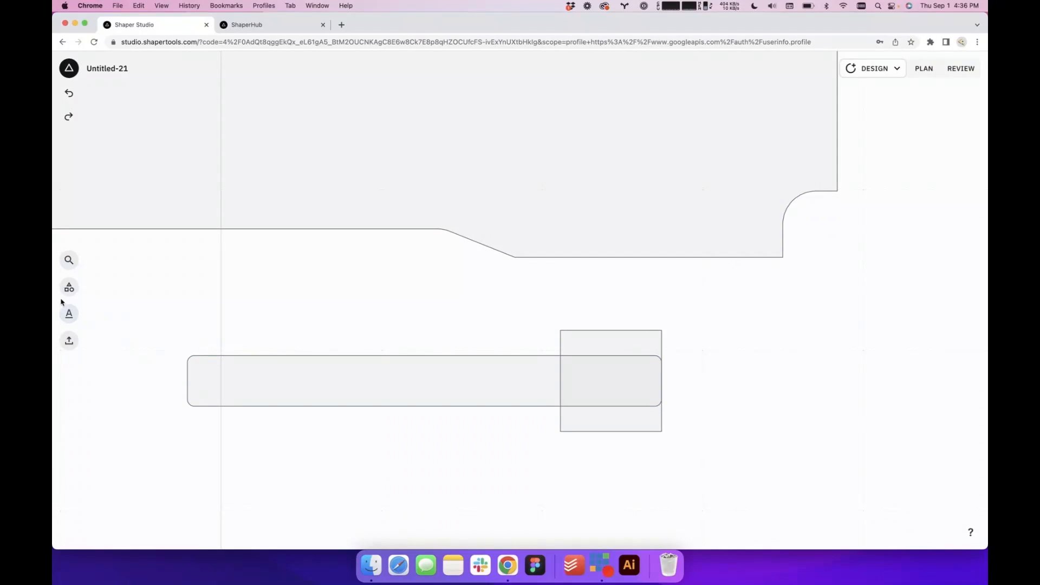
Undo the merge of the slot and square, redo it and undo it again
left_click(69, 287)
left_click(68, 116)
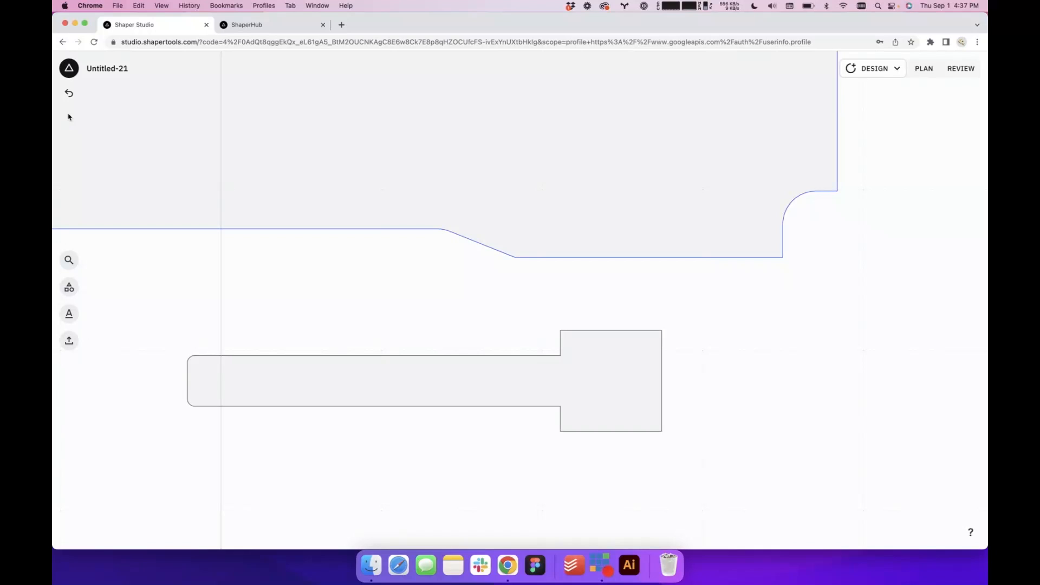
left_click(68, 93)
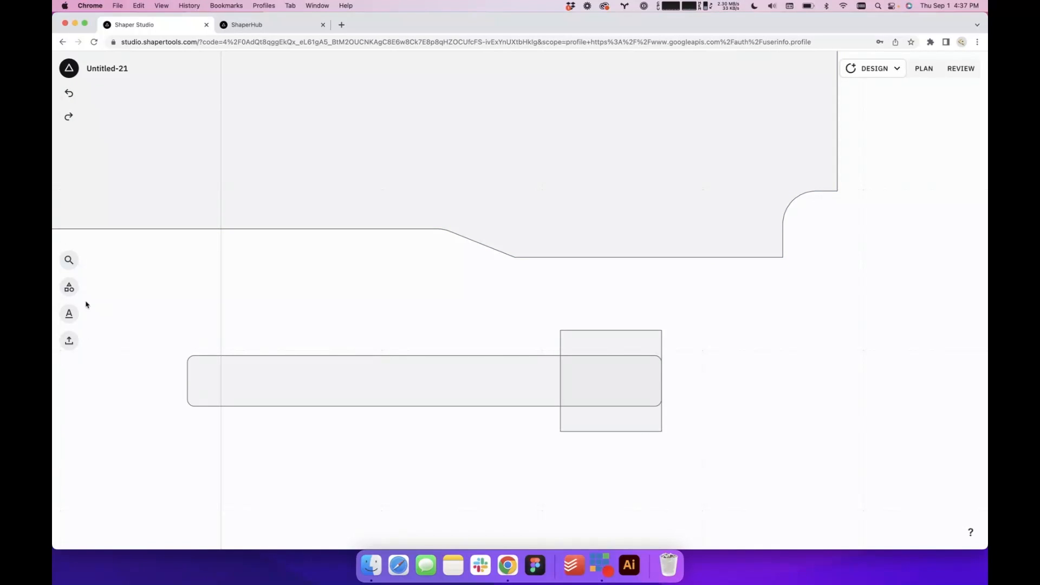
Draw a small circle and place it over the slot's upper edge, near the middle of its length
left_click(68, 289)
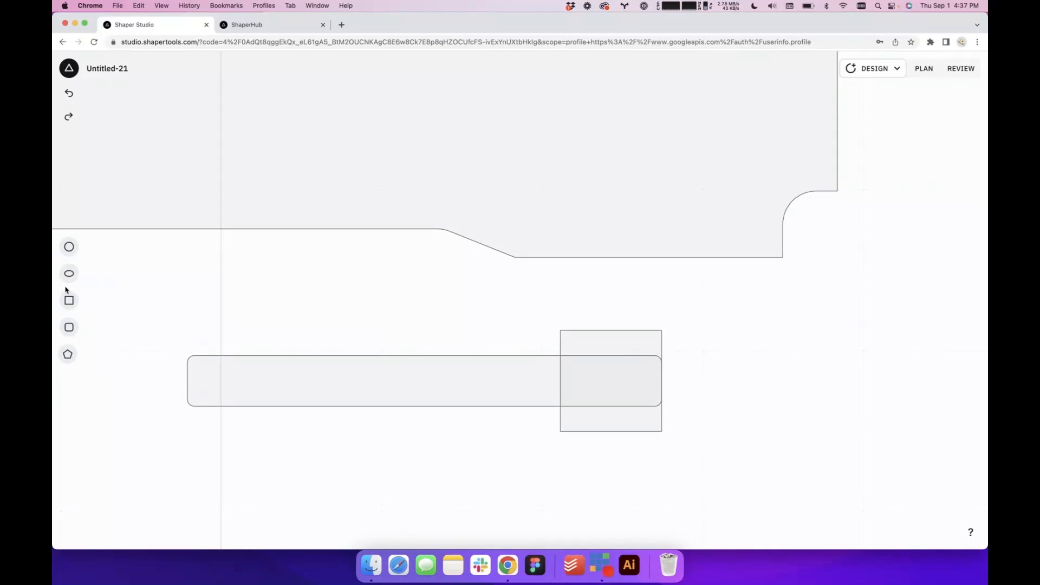
left_click(68, 244)
left_click_drag(601, 220, 555, 263)
left_click_drag(540, 309, 432, 363)
left_click(523, 310)
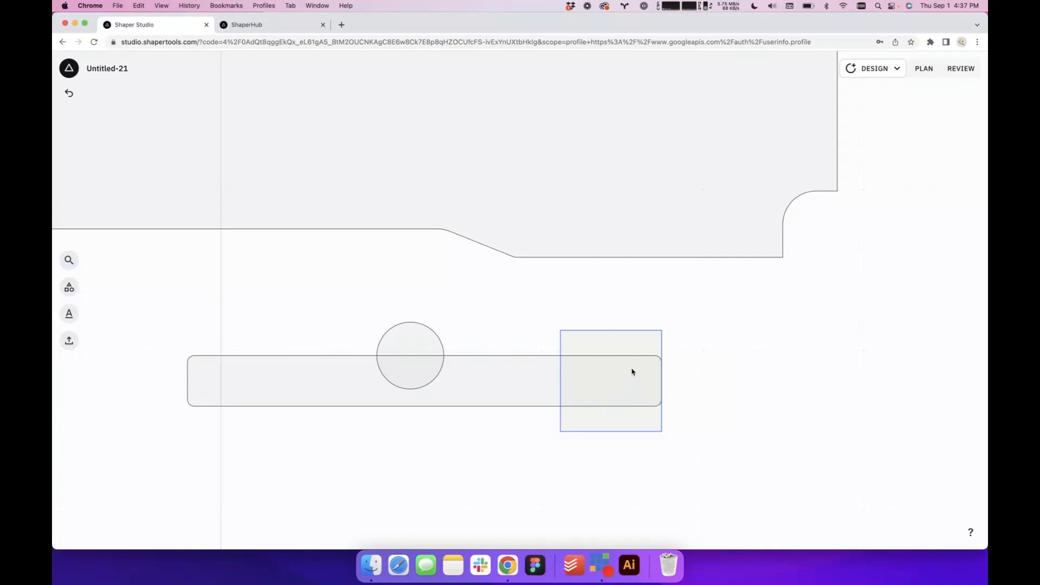
Merge the circle and the slot into one shape with Shapeshifter, using all of their regions
left_click(387, 378)
left_click(512, 398)
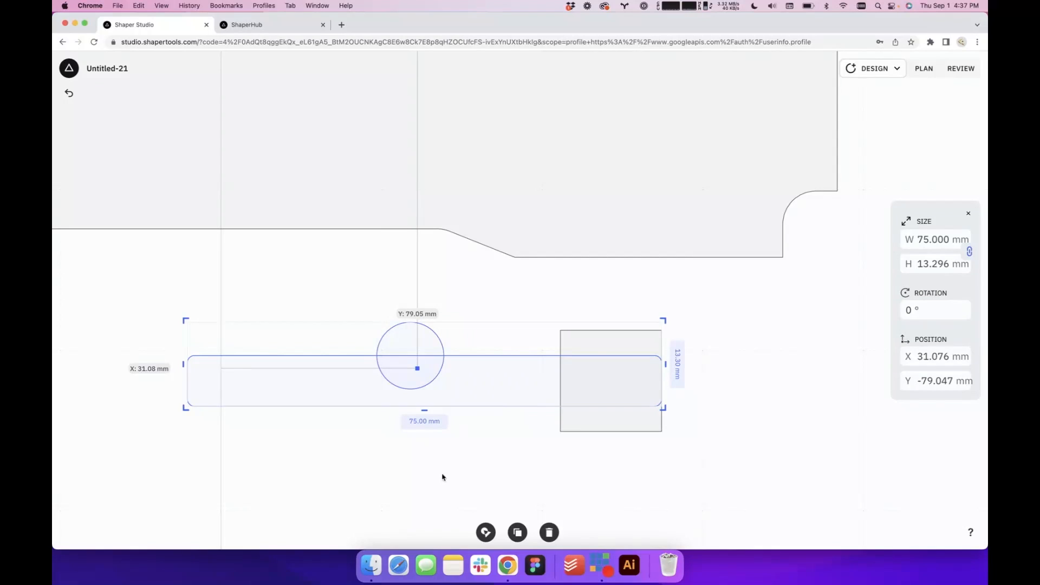
left_click(485, 532)
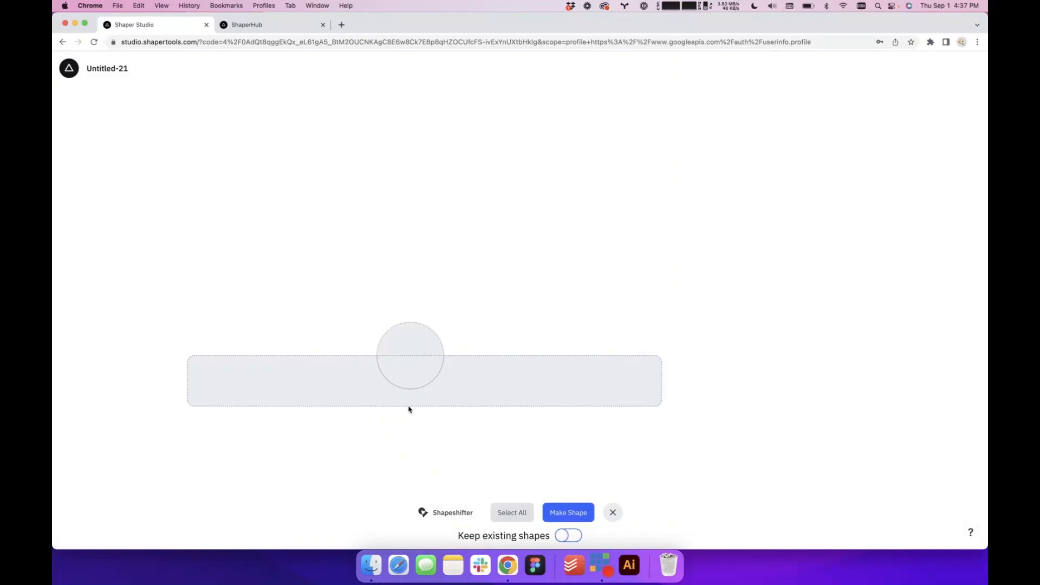
left_click(448, 397)
left_click(421, 374)
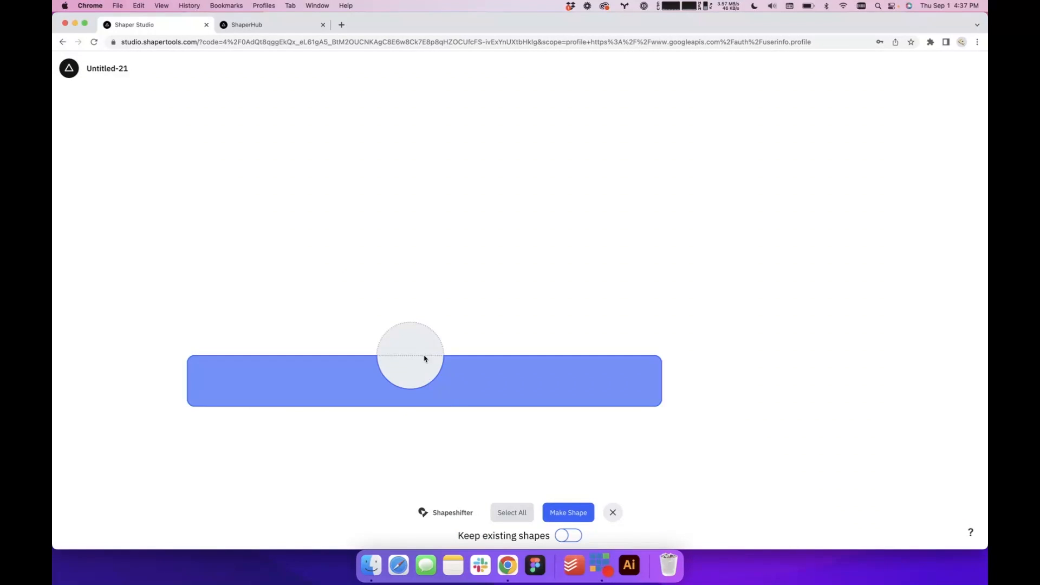
left_click(478, 396)
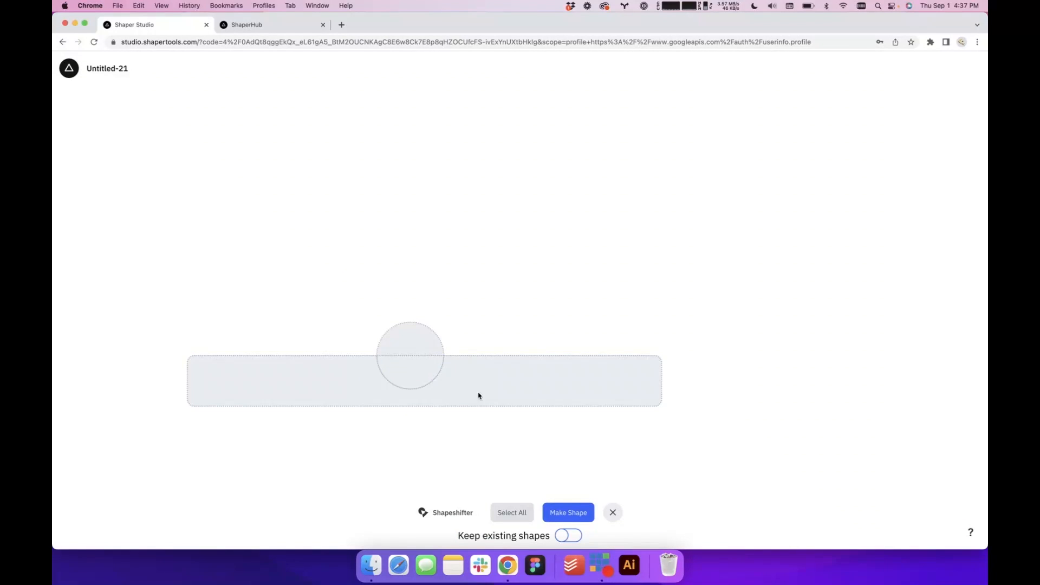
left_click(517, 511)
left_click(589, 512)
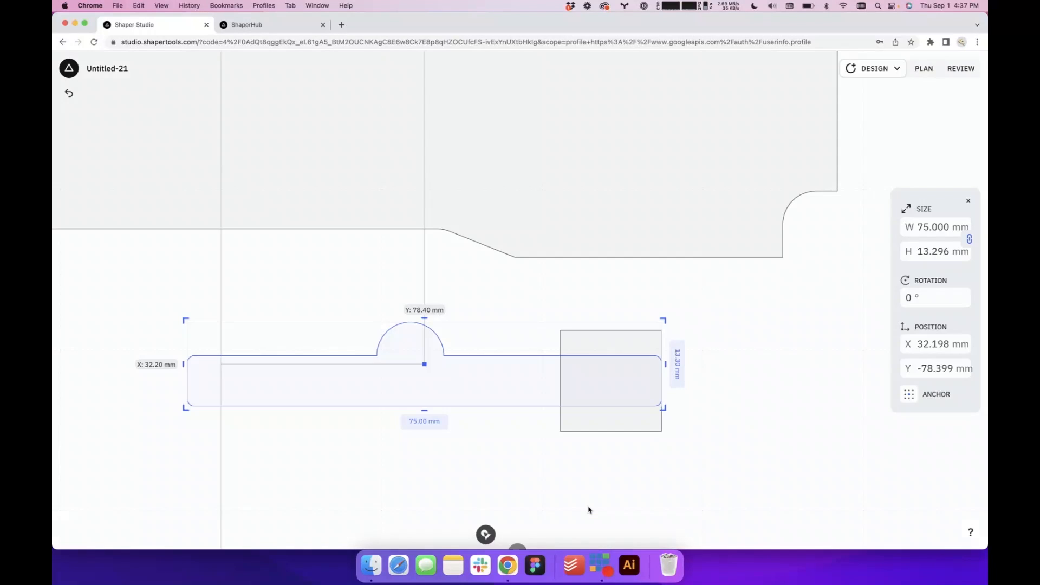
left_click(571, 463)
Move the merged slot and the square up into the insert, below the end mill cutout
scroll(572, 463, "down", 3)
scroll(571, 463, "down", 5)
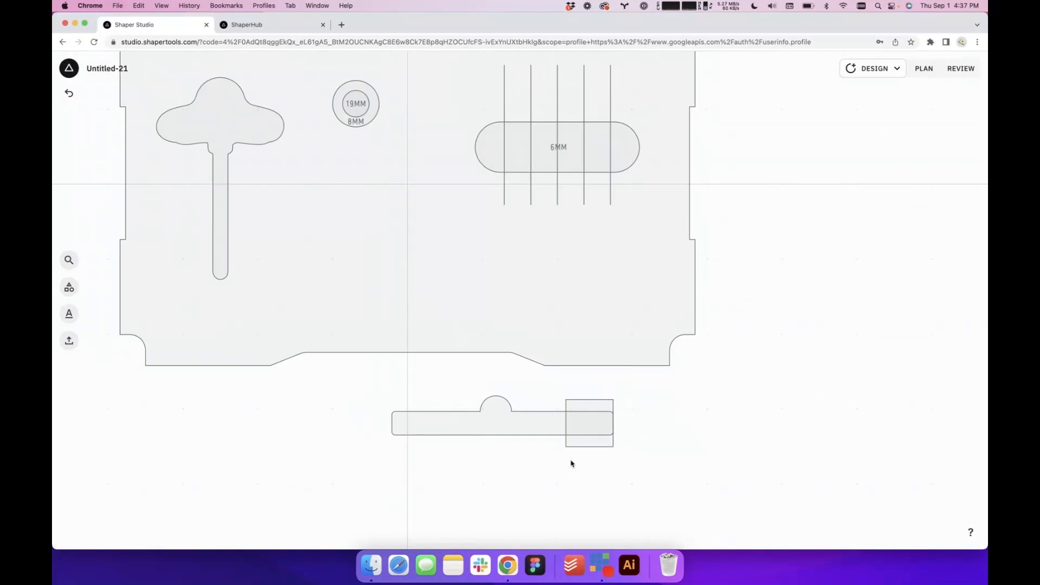
scroll(597, 463, "up", 5)
left_click(515, 413)
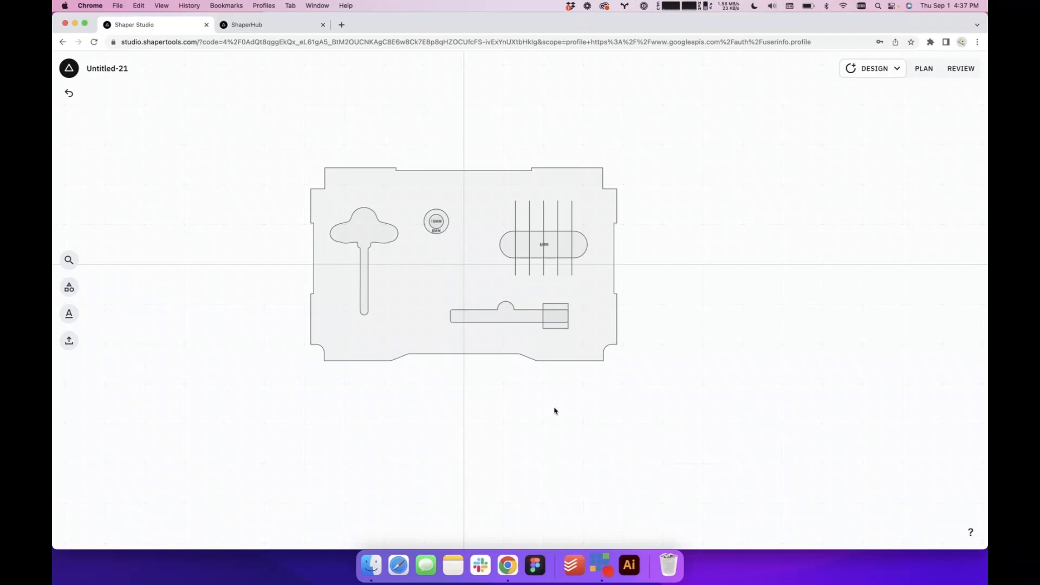
left_click_drag(554, 410, 622, 414)
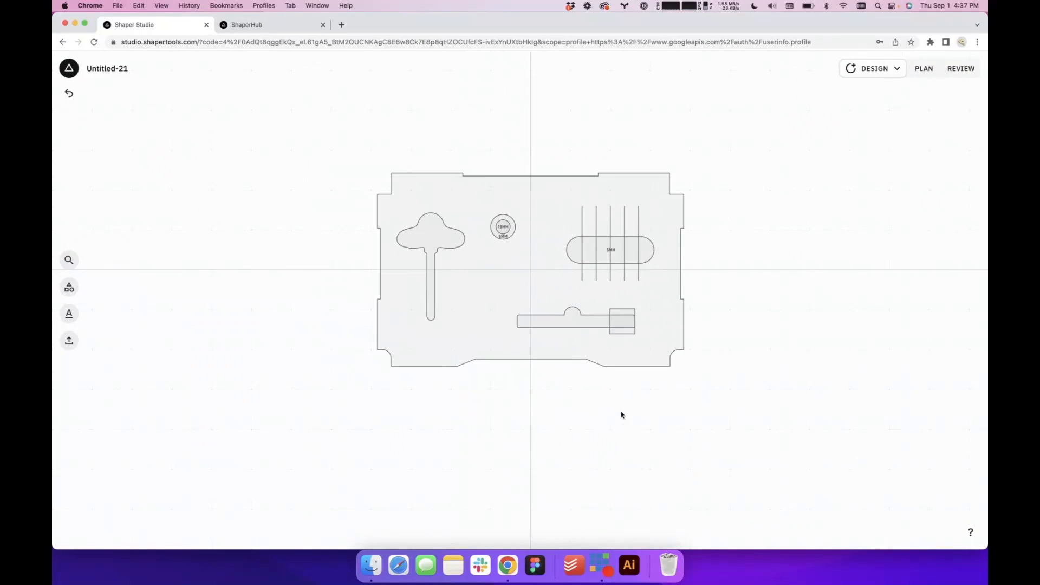
Rename the design as MiniSys
left_click(69, 69)
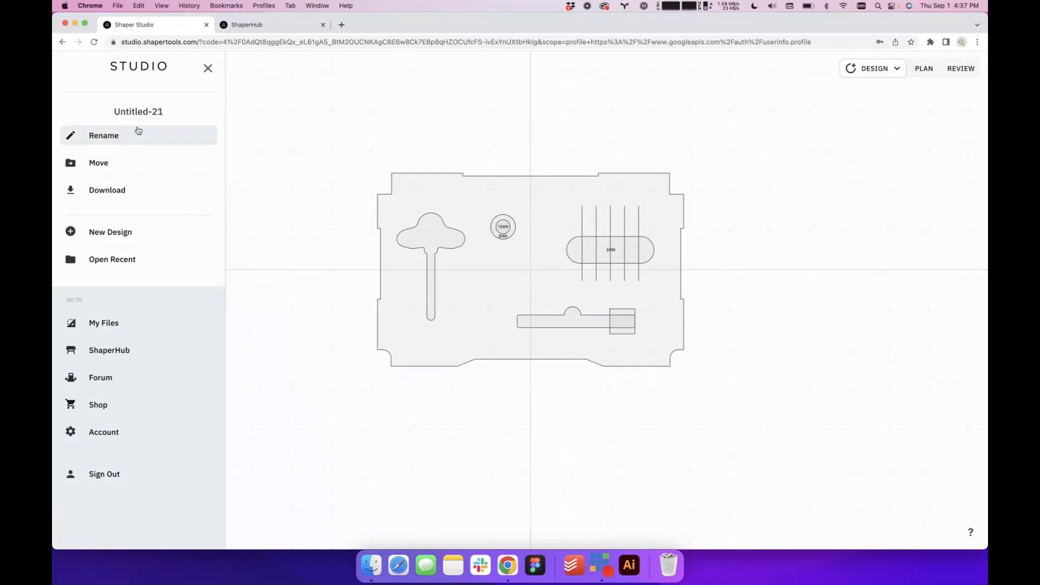
left_click(119, 134)
triple_click(150, 118)
type("MiniSys")
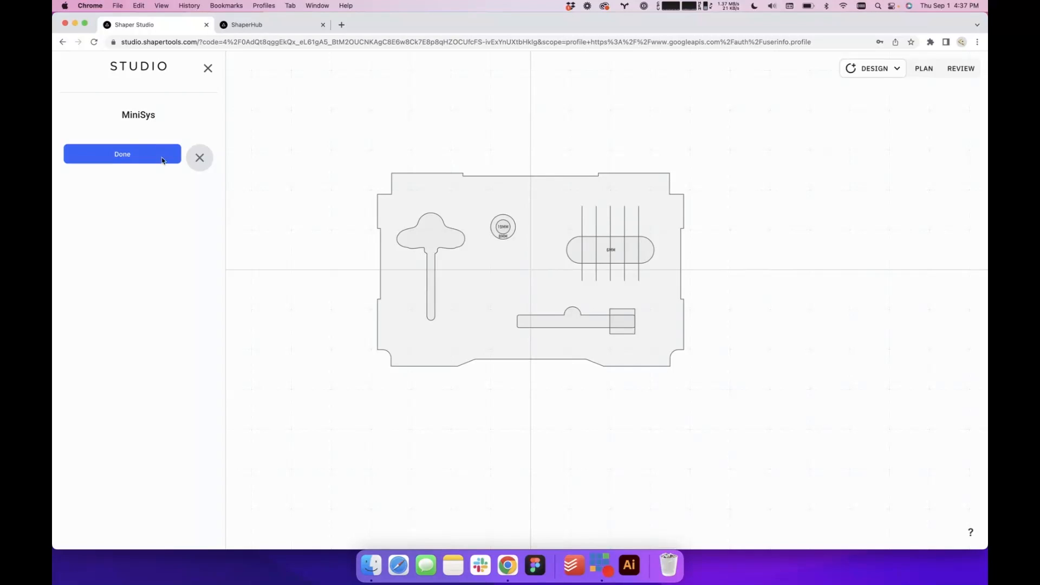
left_click(145, 156)
left_click(254, 148)
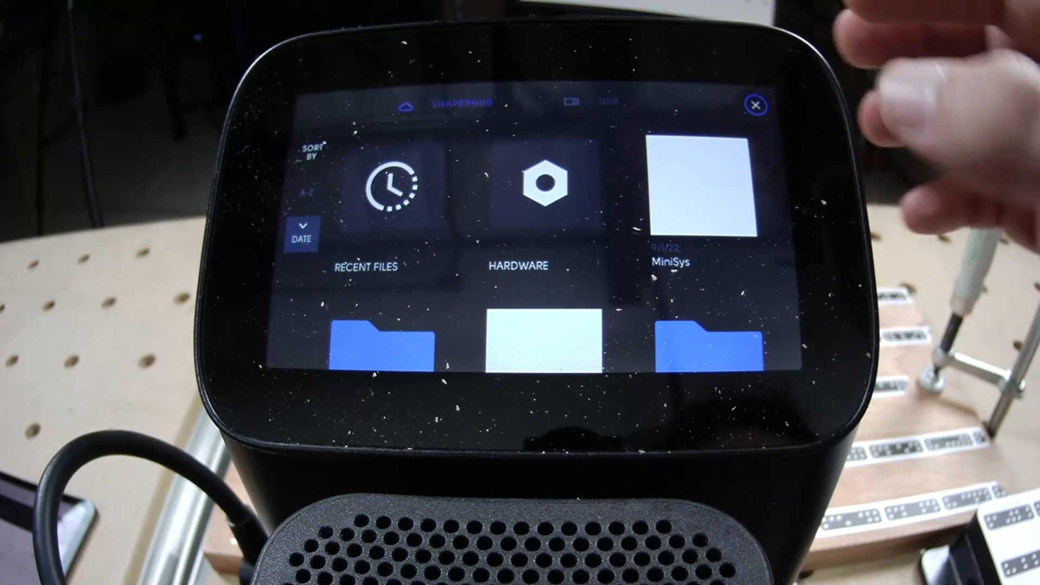
left_click(725, 206)
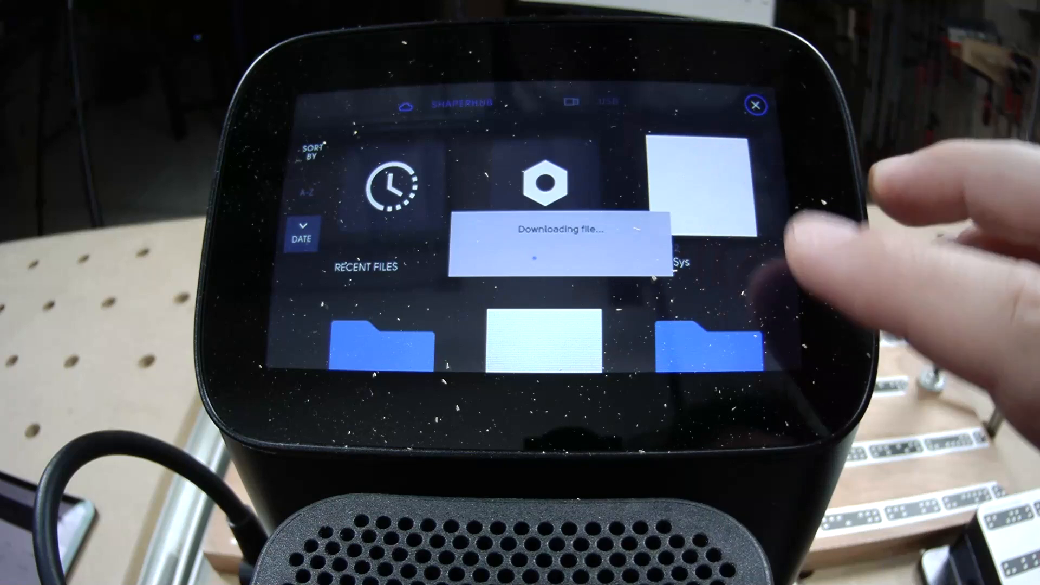
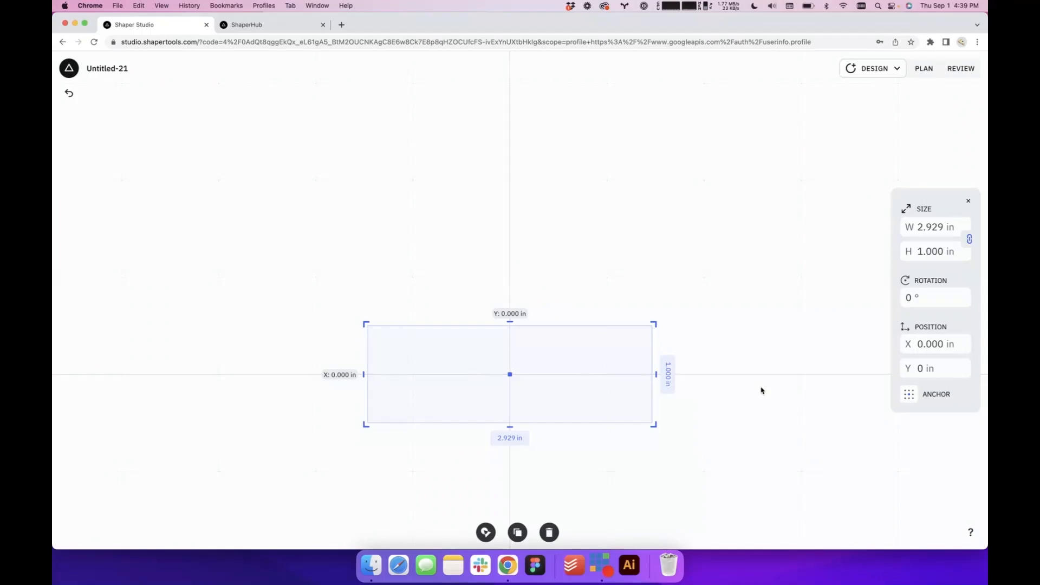
Unlock the rectangle's proportions and resize it to 11 in wide by 2.75 in high
scroll(761, 391, "down", 5)
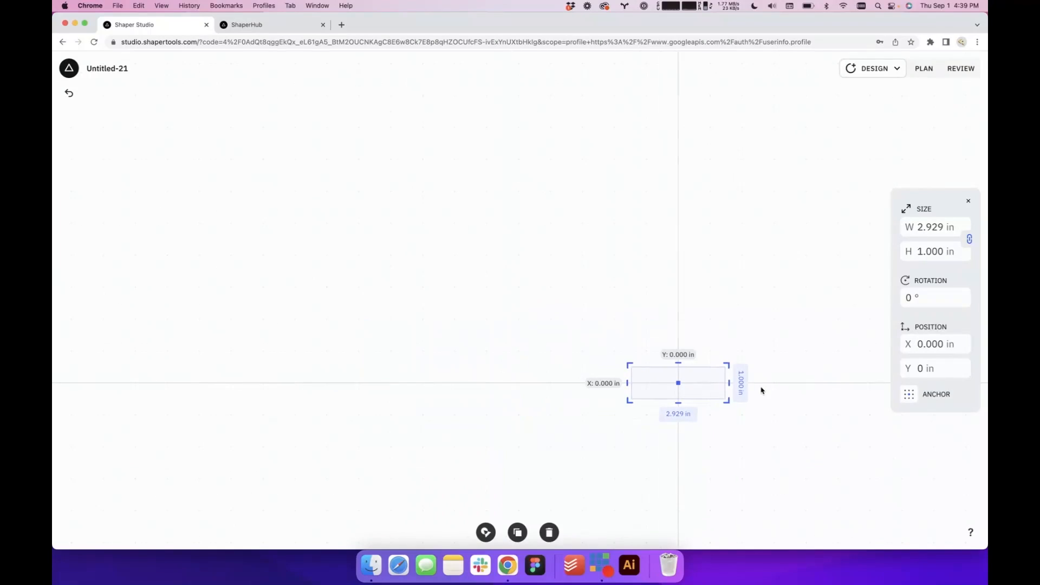
scroll(669, 399, "up", 5)
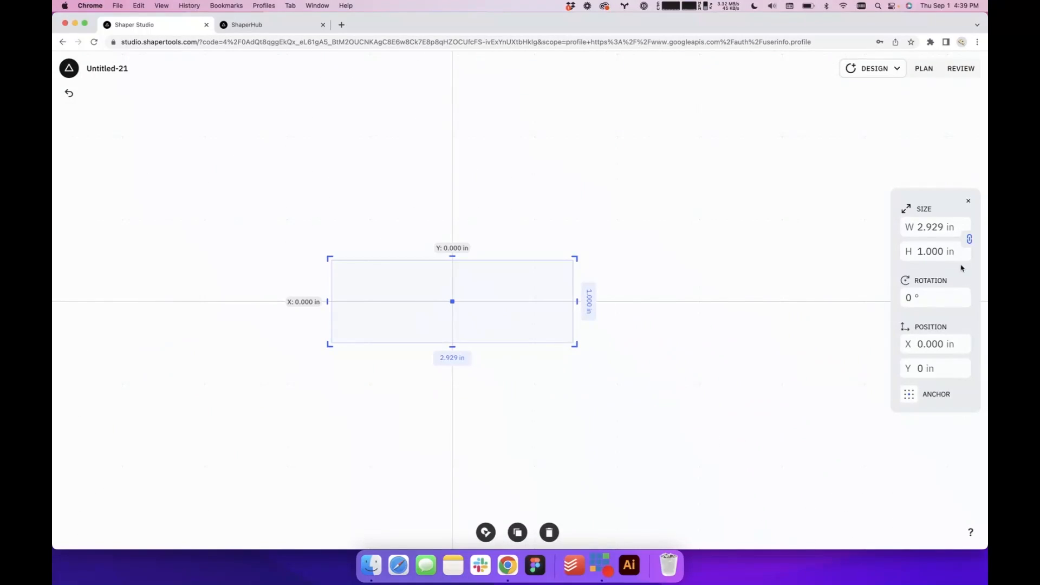
left_click(969, 239)
left_click(924, 231)
type("11")
key("Return")
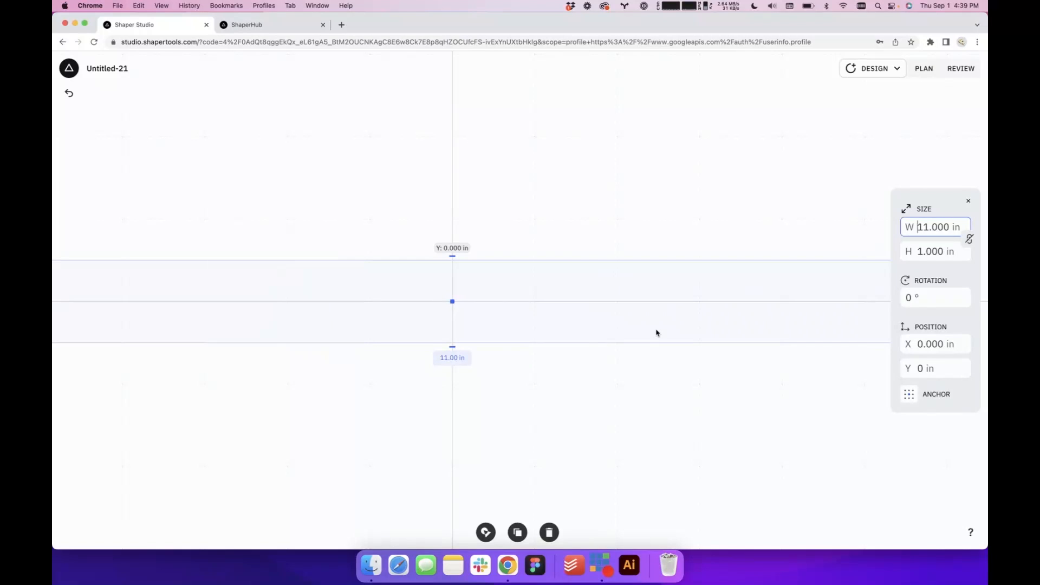
scroll(656, 333, "down", 5)
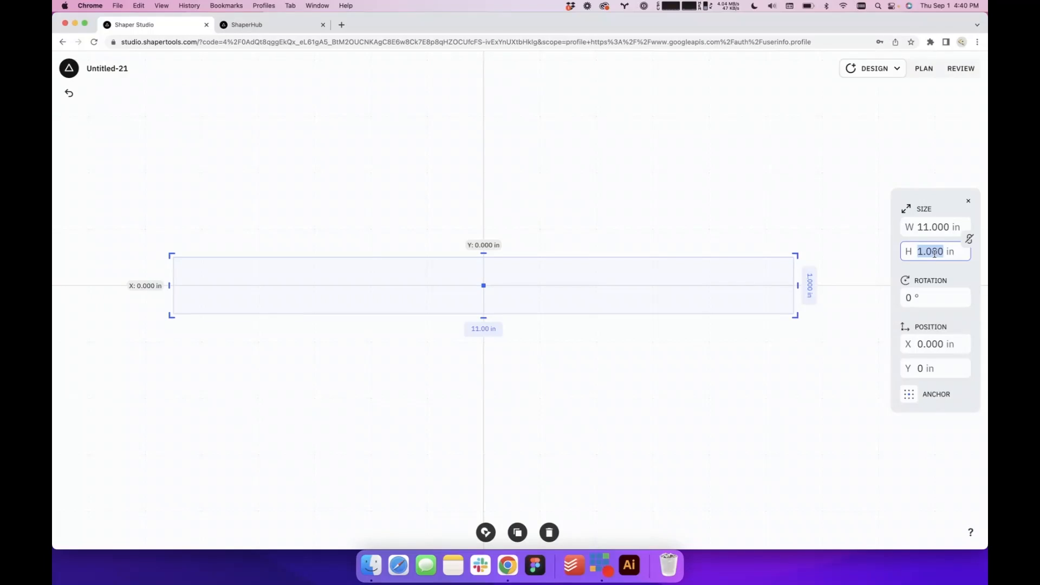
type("2.75")
key("Return")
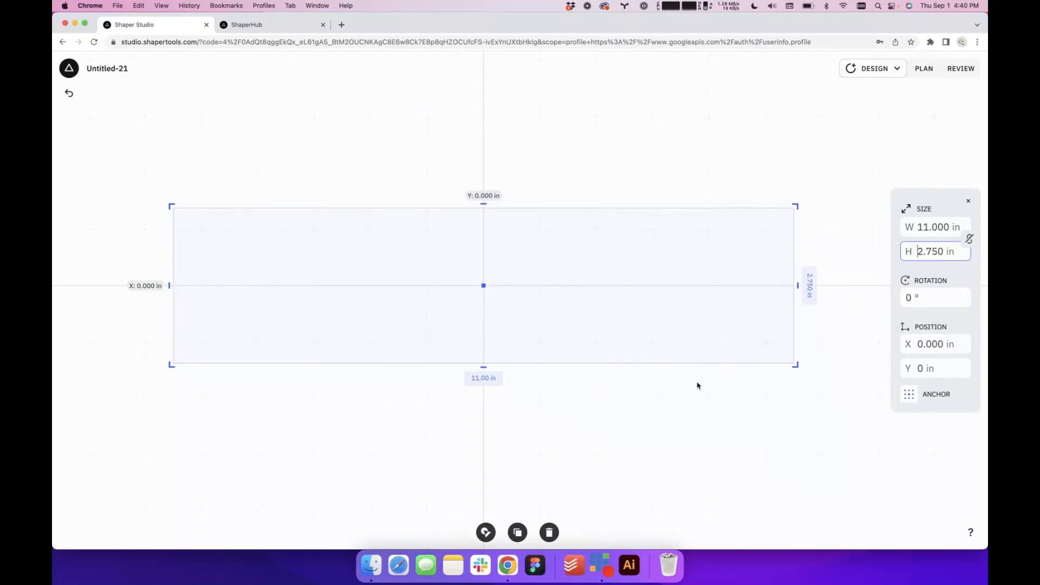
left_click(662, 410)
scroll(663, 409, "down", 5)
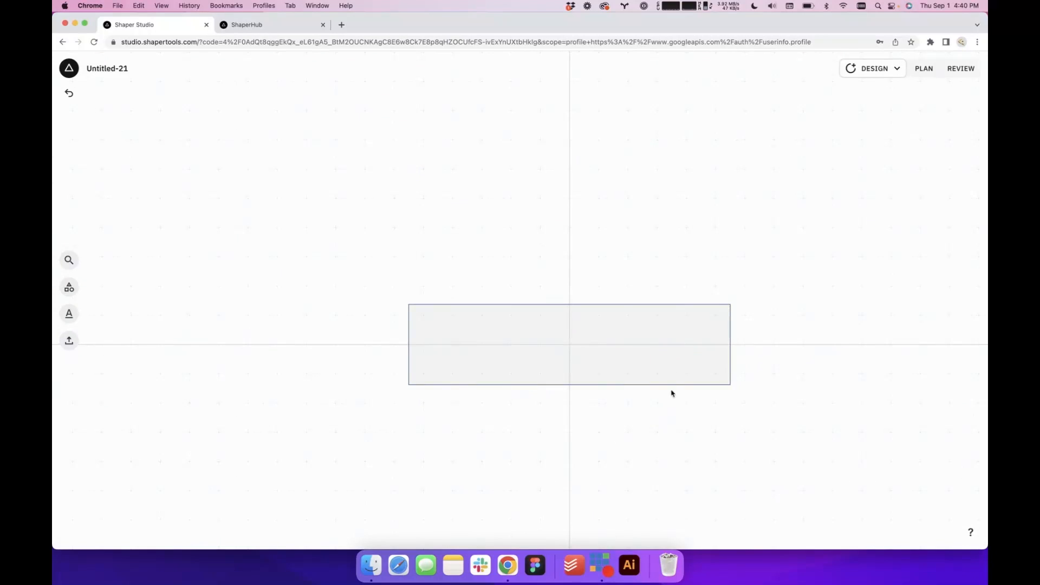
left_click(682, 355)
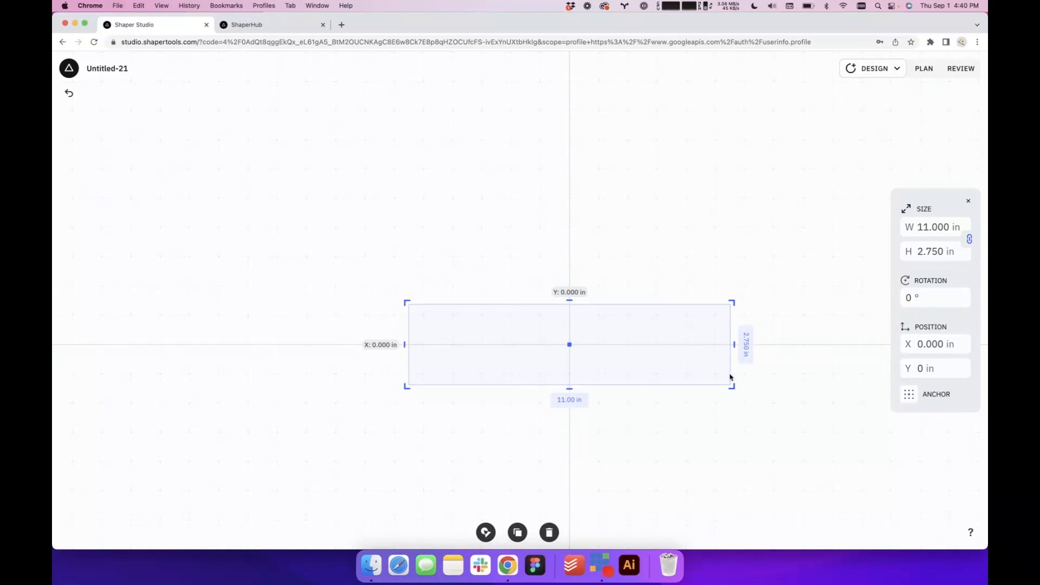
left_click(793, 408)
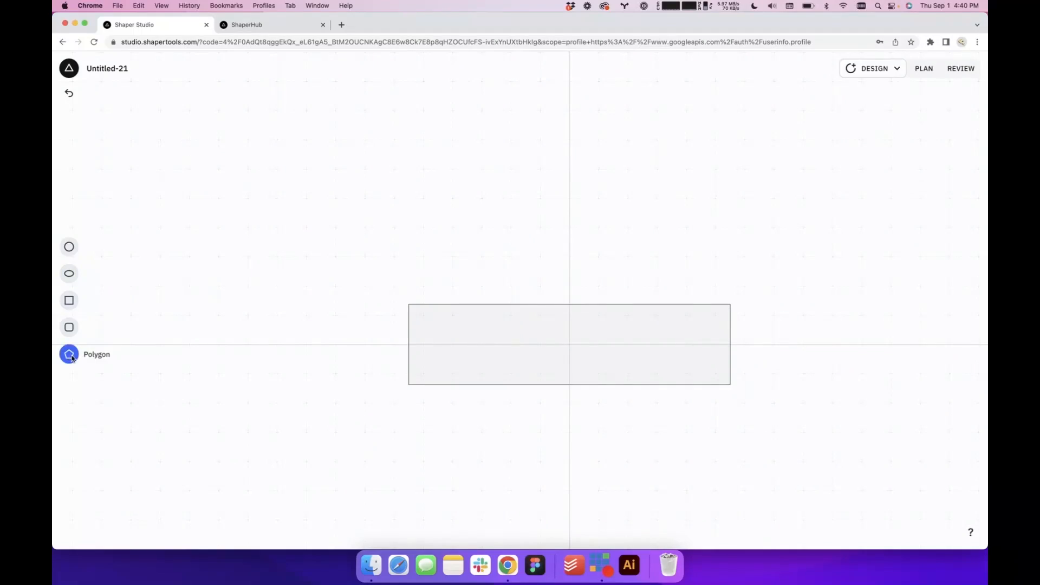
Add a polygon over the rectangle's upper edge and set its number of sides to 3
left_click(67, 352)
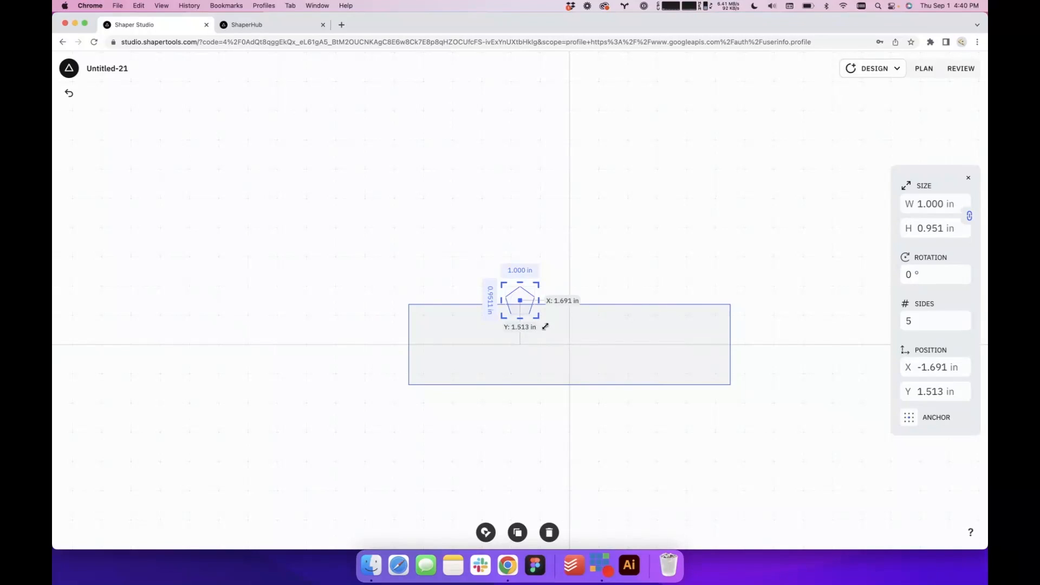
scroll(523, 310, "up", 5)
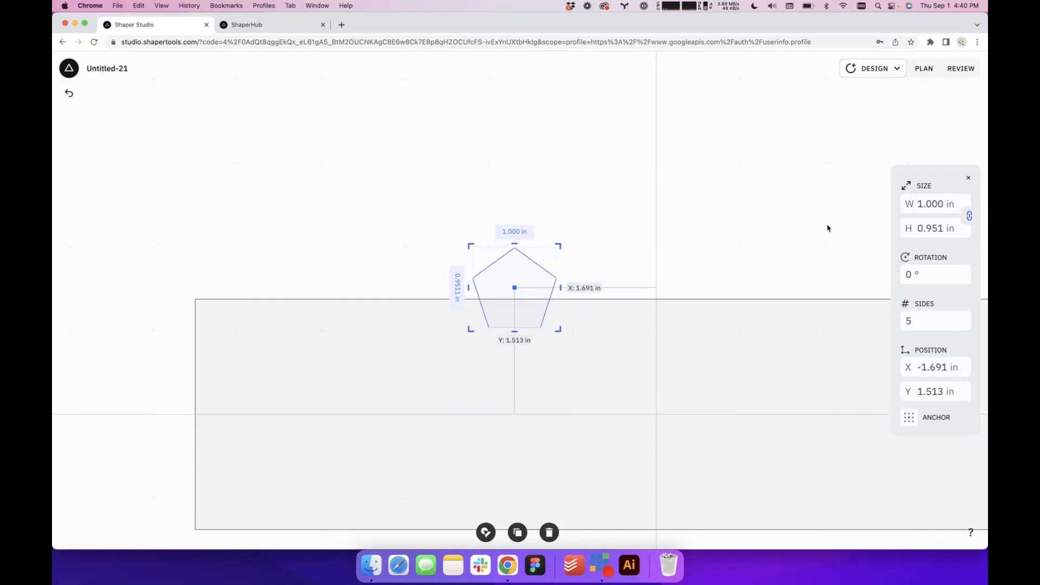
left_click(931, 325)
type("3")
scroll(515, 260, "down", 5)
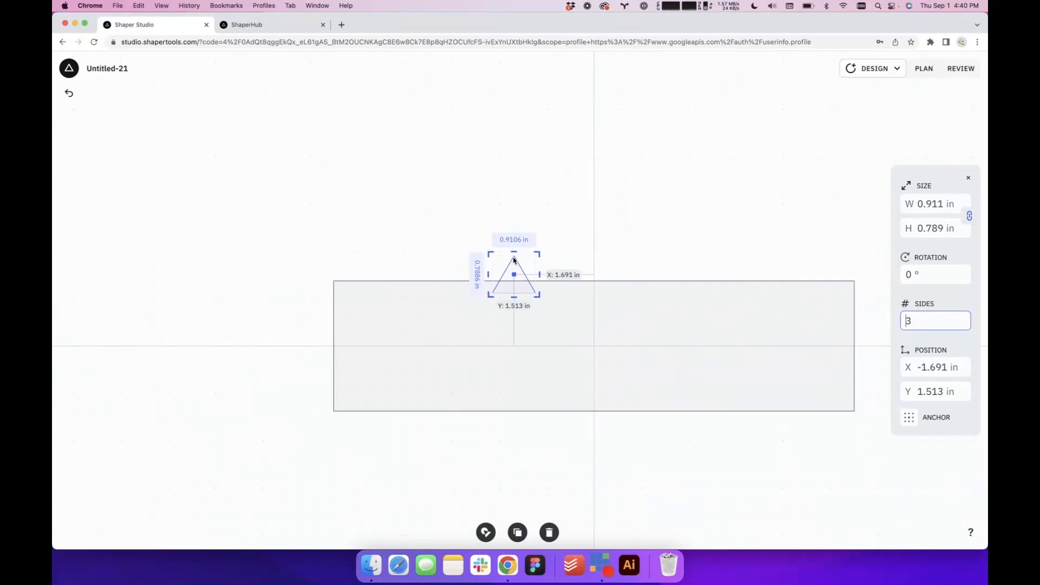
Enlarge the triangle to about 4.9 in wide and place it on top of the rectangle, flush with its upper-left corner
left_click_drag(538, 256, 613, 204)
left_click(671, 222)
left_click(482, 279)
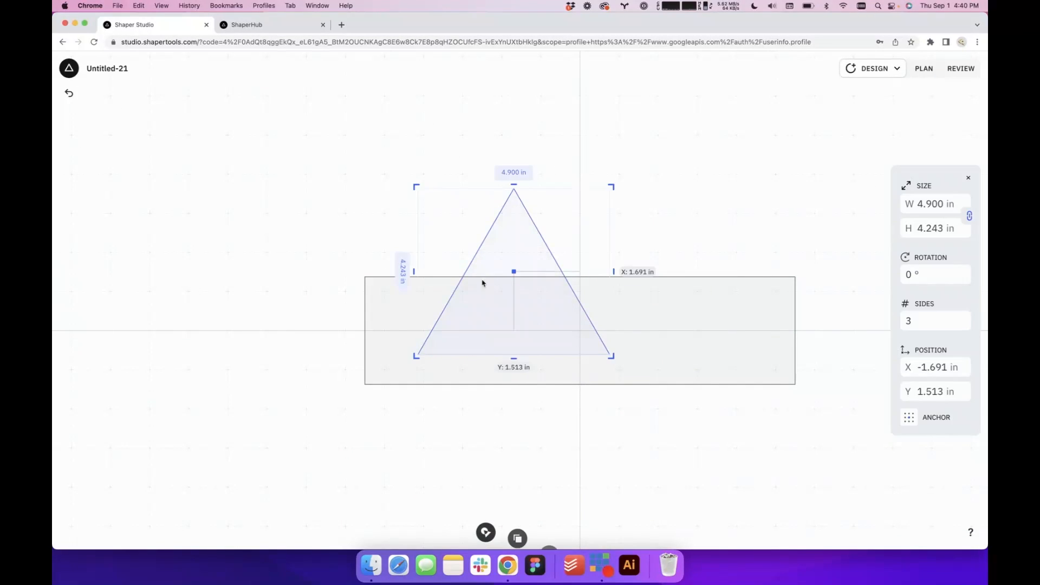
left_click_drag(496, 308, 450, 254)
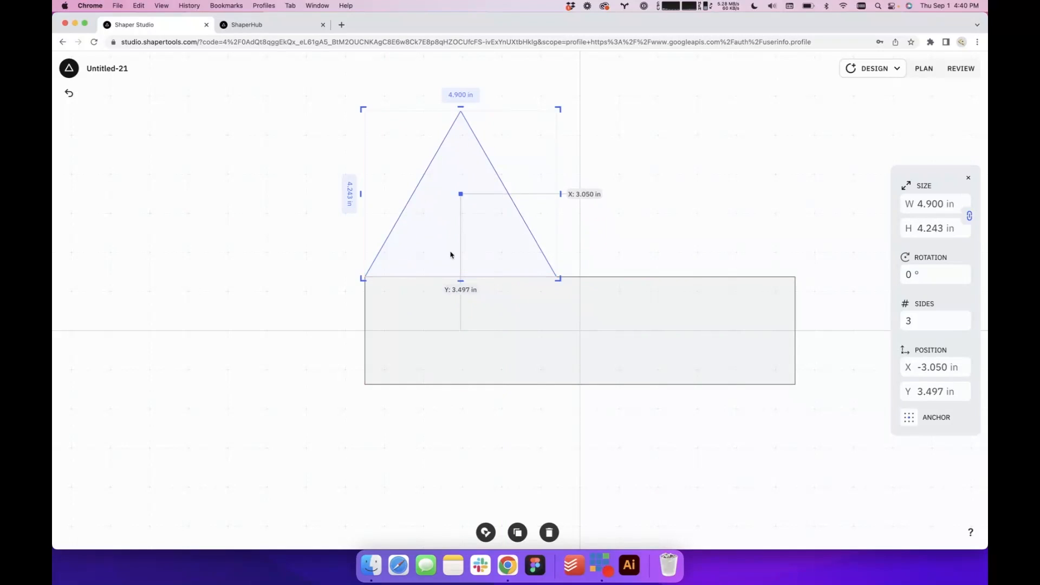
left_click(656, 262)
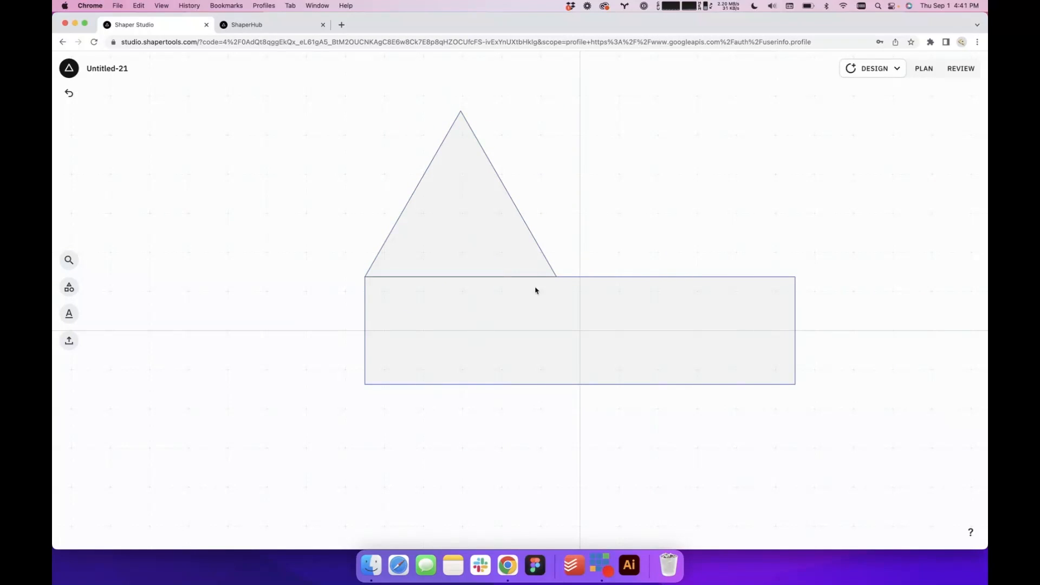
left_click(497, 257)
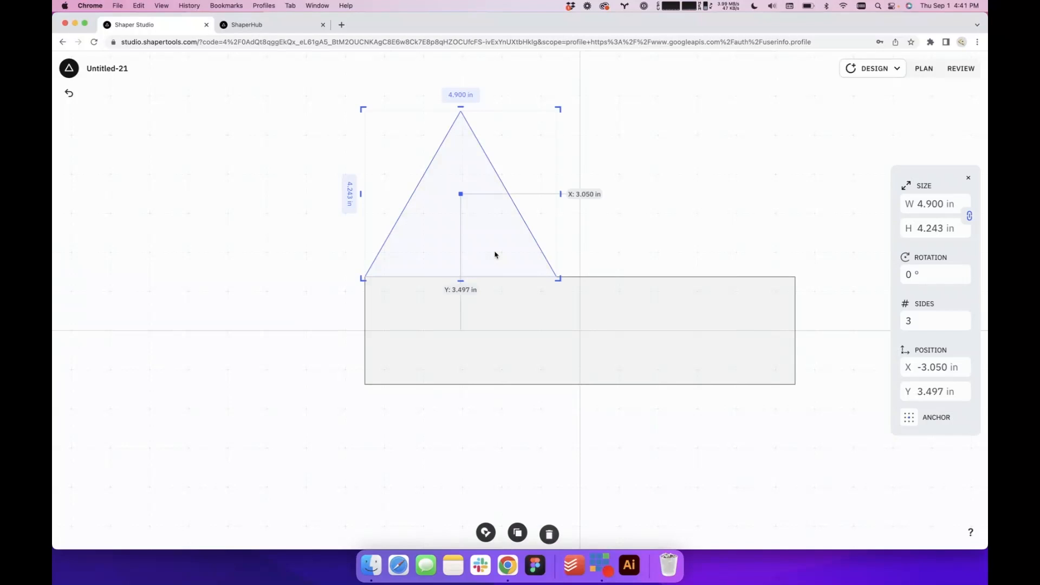
left_click(321, 276)
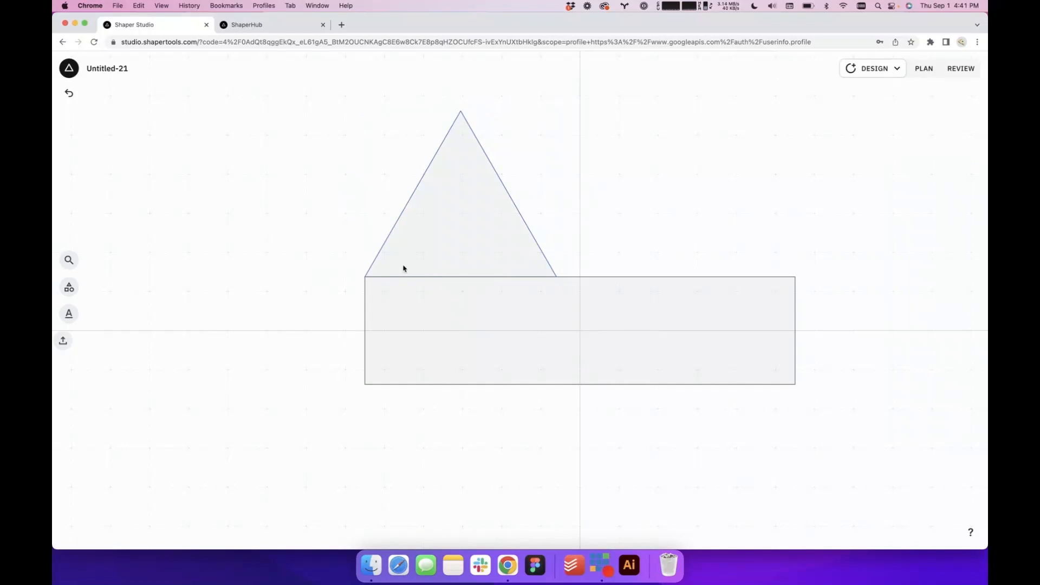
left_click(434, 266)
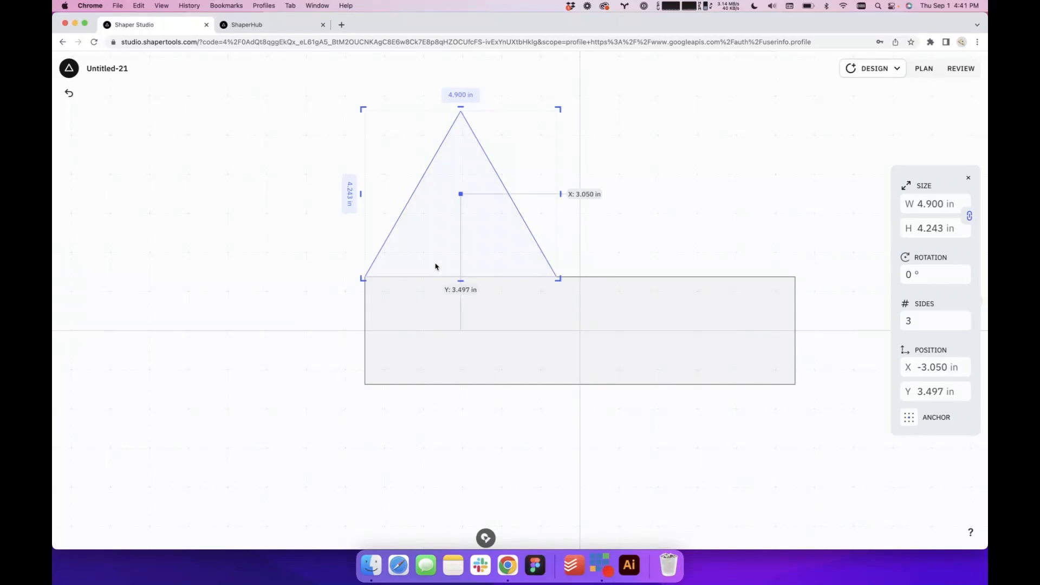
left_click(218, 342)
Add a second rectangle, stretch it to about 5.96 in high, and place its left edge on the triangle's vertical centreline, covering the right half
left_click(67, 290)
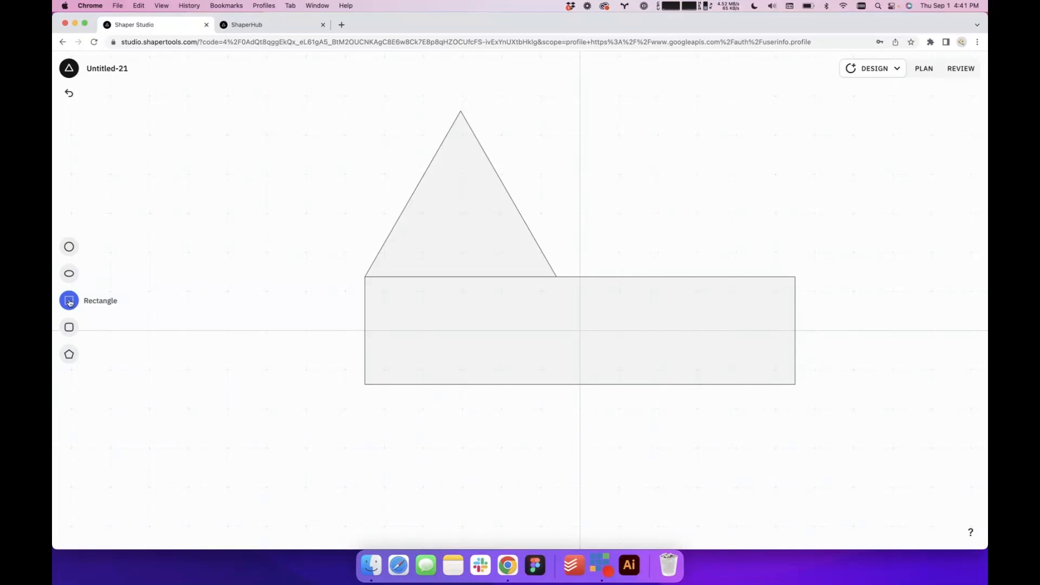
left_click(69, 299)
left_click_drag(519, 325, 518, 401)
left_click_drag(543, 303, 592, 304)
left_click_drag(519, 196, 519, 177)
left_click_drag(497, 283, 510, 184)
Use Shapeshifter on the triangle and the upright rectangle to make a shape from only the triangle's left half
left_click(405, 216)
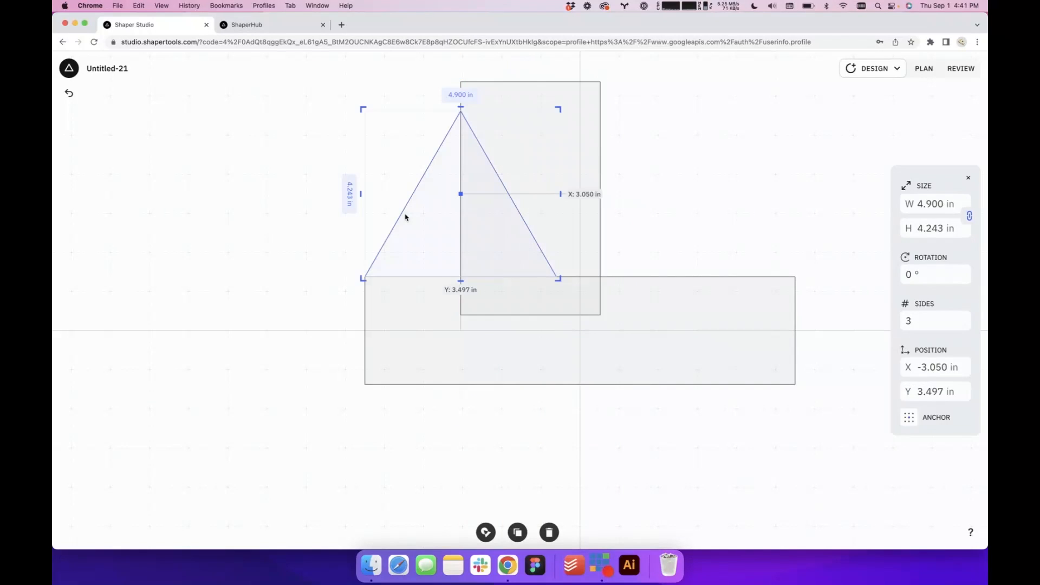
left_click(289, 228)
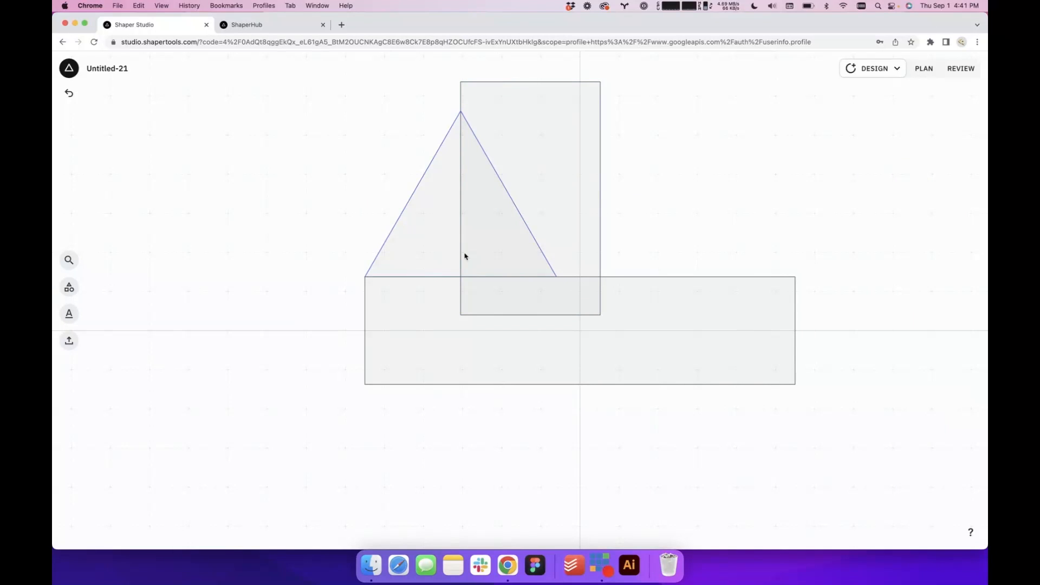
left_click(443, 256)
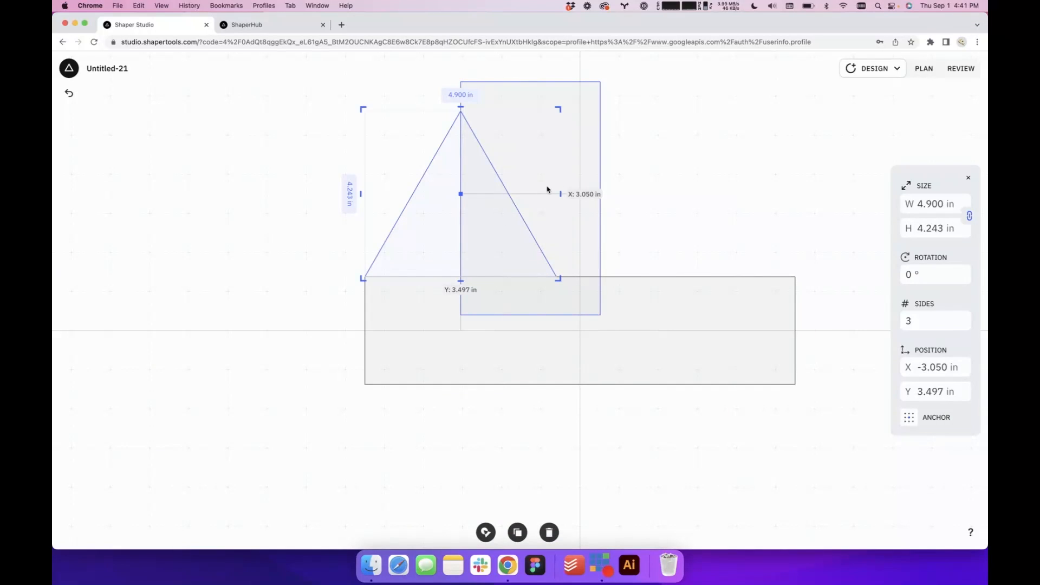
left_click(513, 170, "shift")
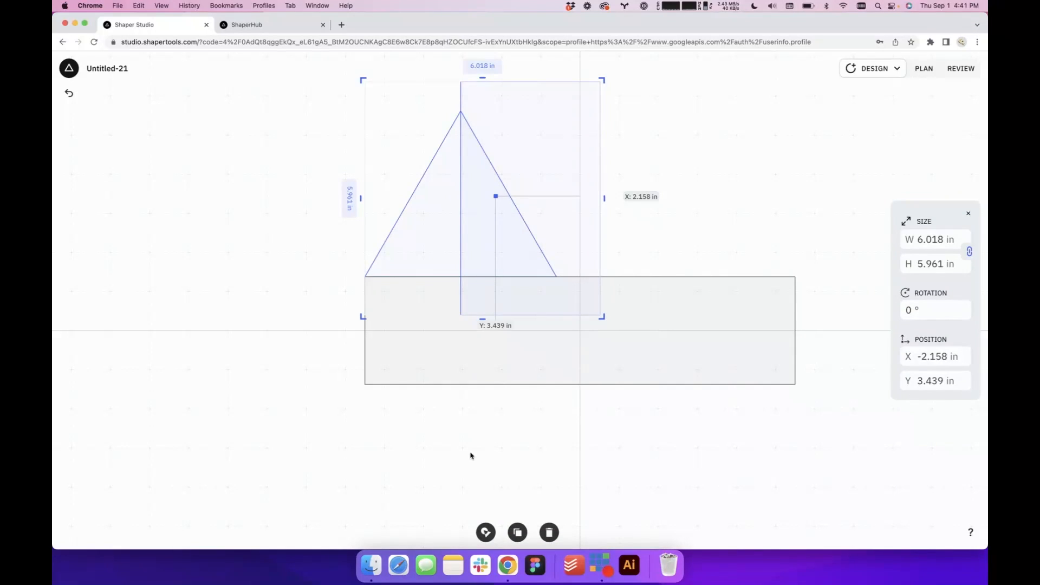
left_click(485, 532)
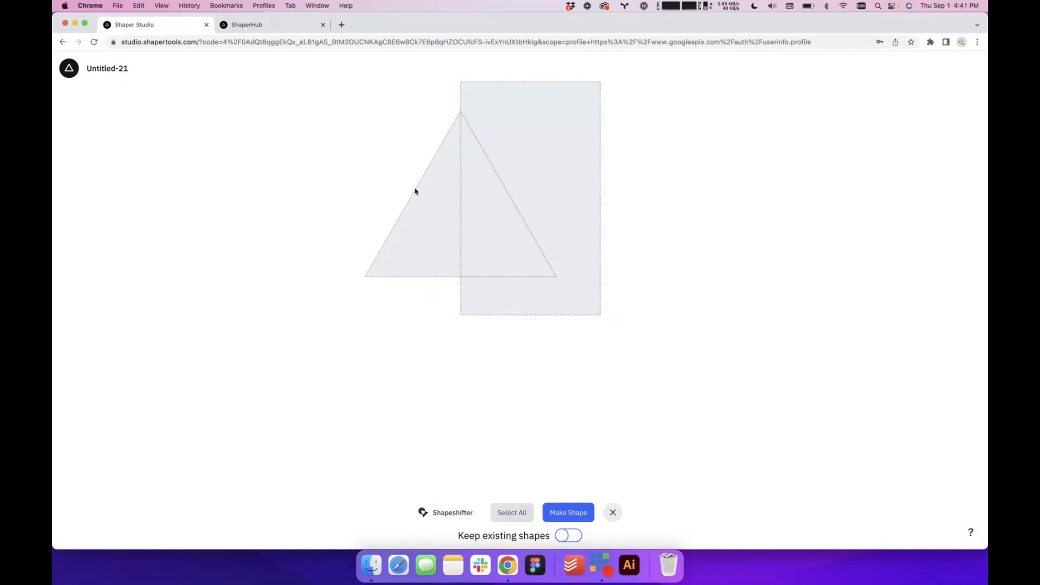
left_click(435, 244)
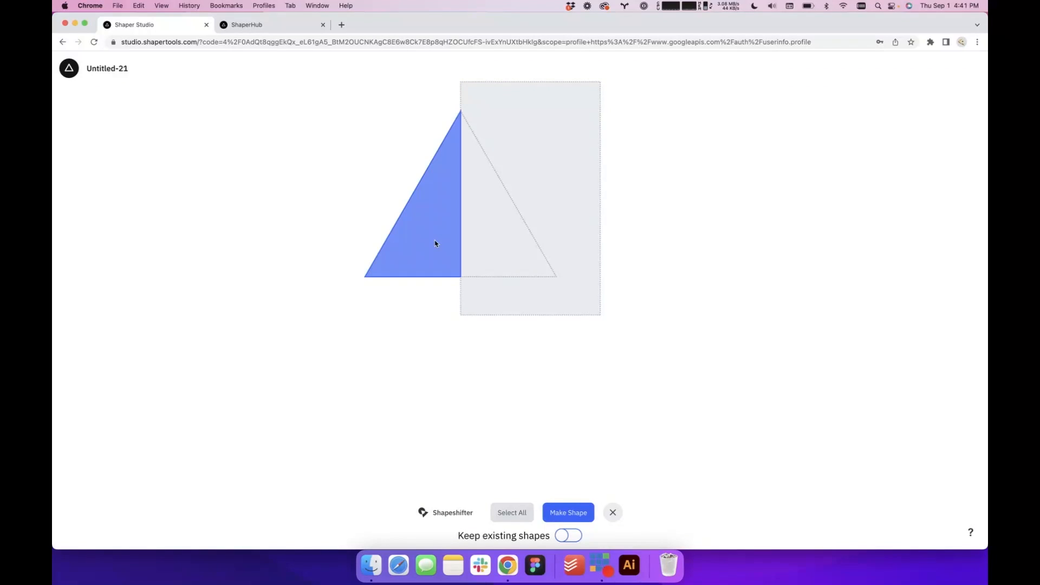
left_click(578, 516)
left_click(611, 435)
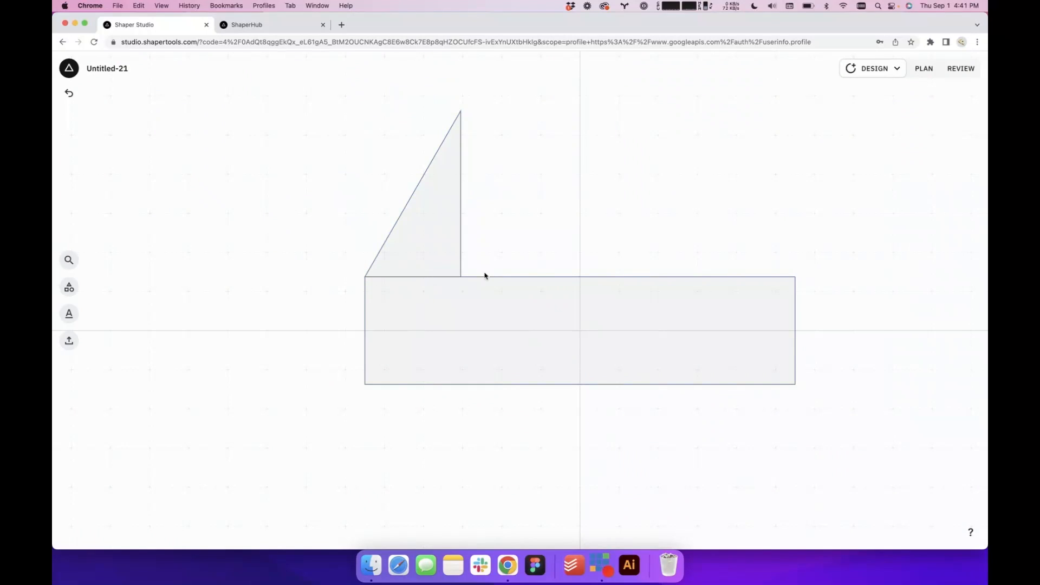
Stretch the right triangle sideways to about 4.47 in wide, keeping its left corner on the rectangle's corner
left_click(436, 228)
left_click_drag(463, 194, 476, 217)
left_click(611, 197)
left_click(657, 218)
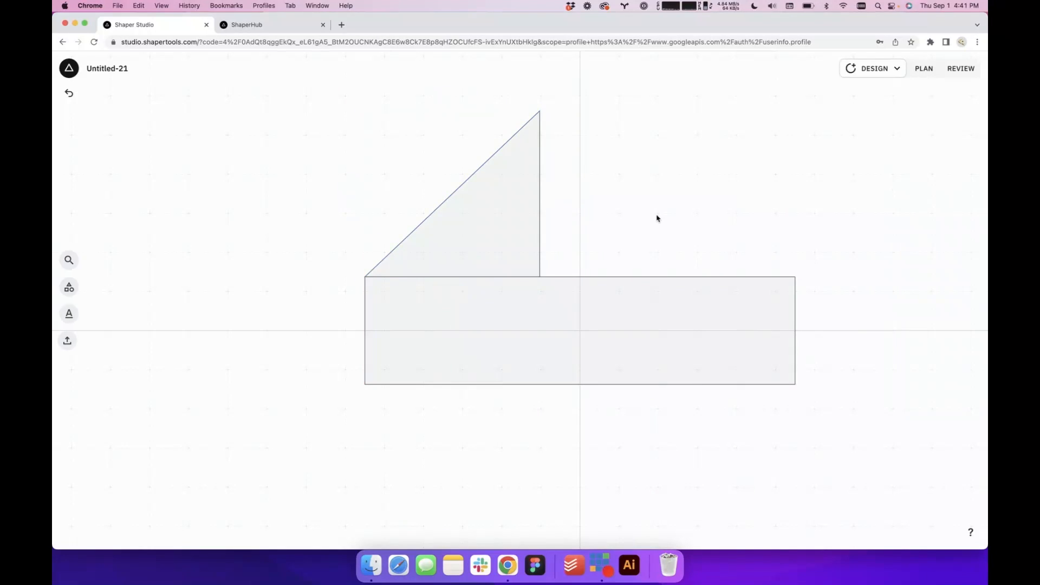
Unlock the right triangle's proportions, set its width to 5.5 in and make its height equal to the width
left_click(446, 251)
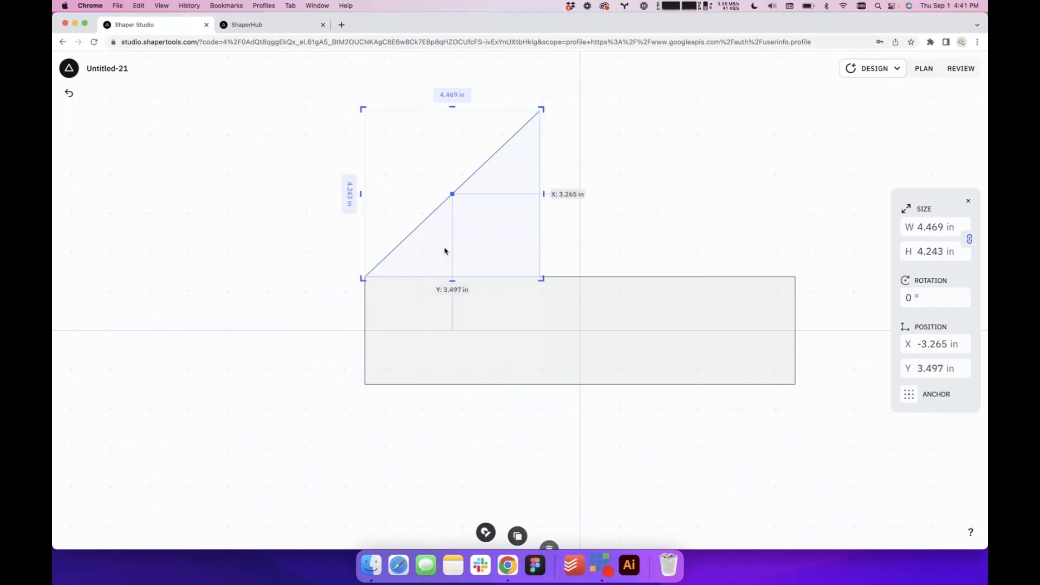
left_click(968, 238)
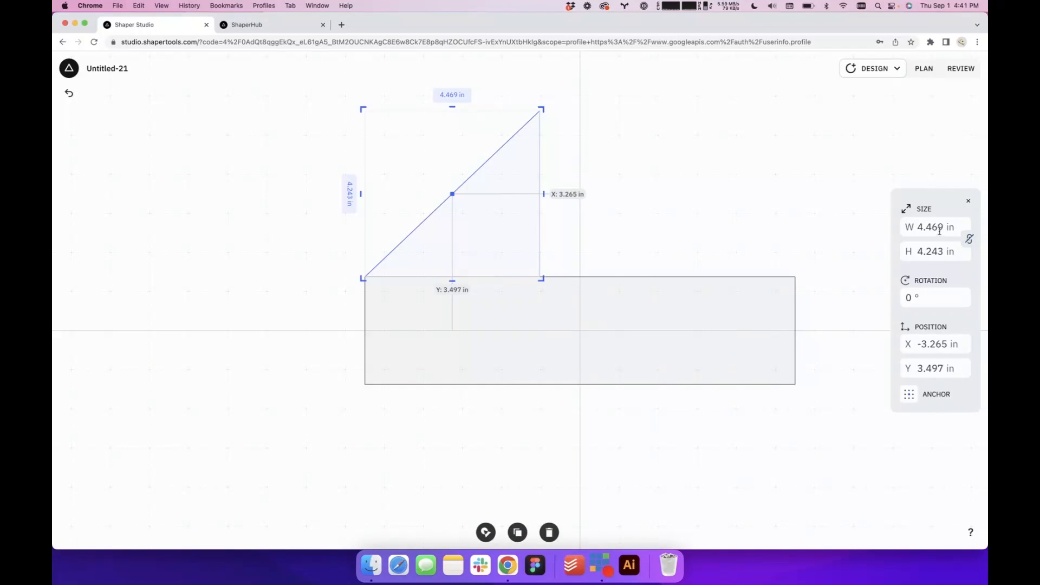
left_click(942, 224)
type("5.5")
key("Return")
left_click(934, 246)
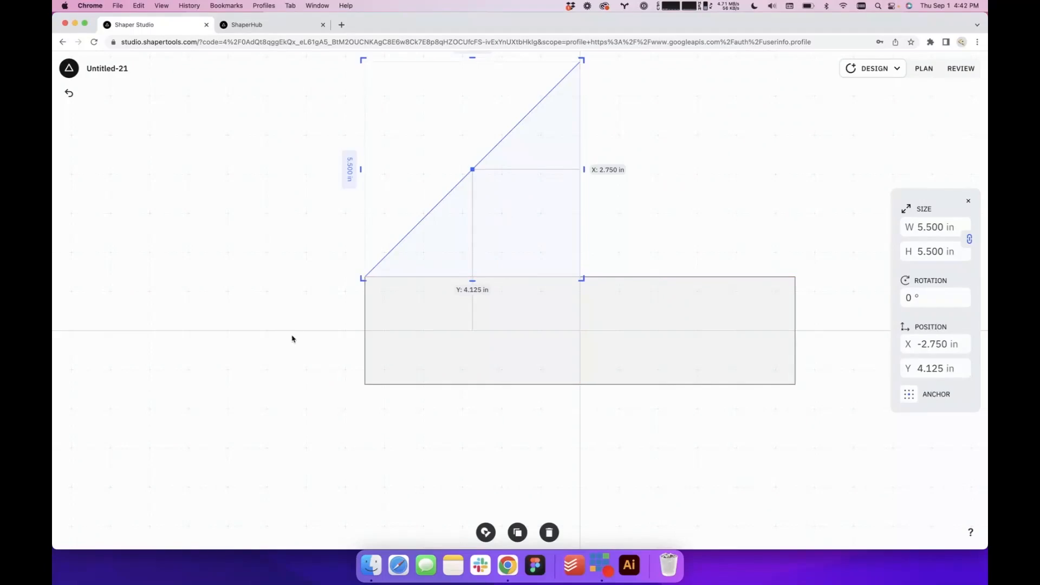
left_click(290, 336)
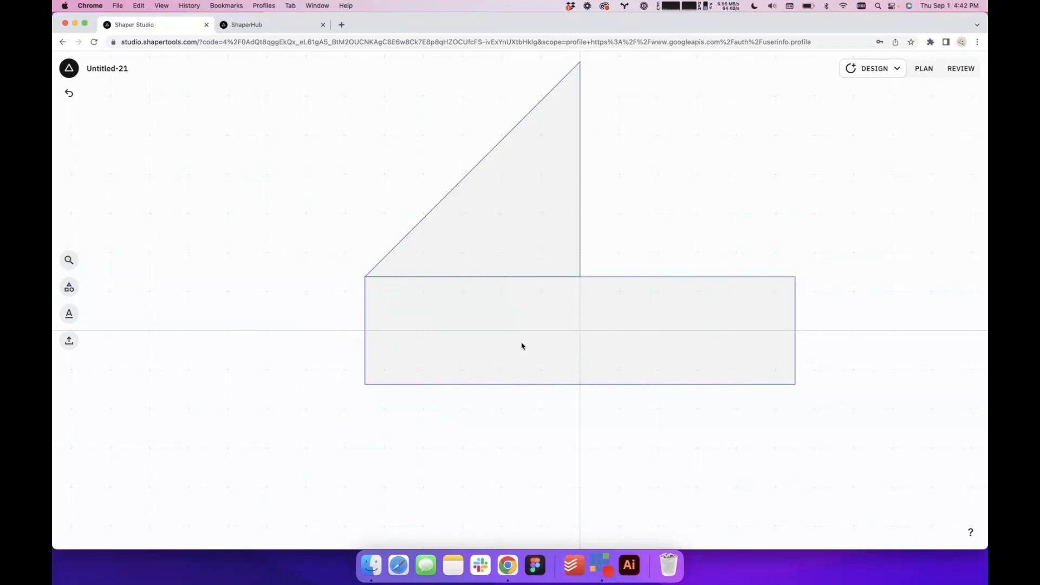
Add a circle overlapping both upper sides of the triangle below its apex and set its diameter to 2.5 in
scroll(568, 349, "down", 8)
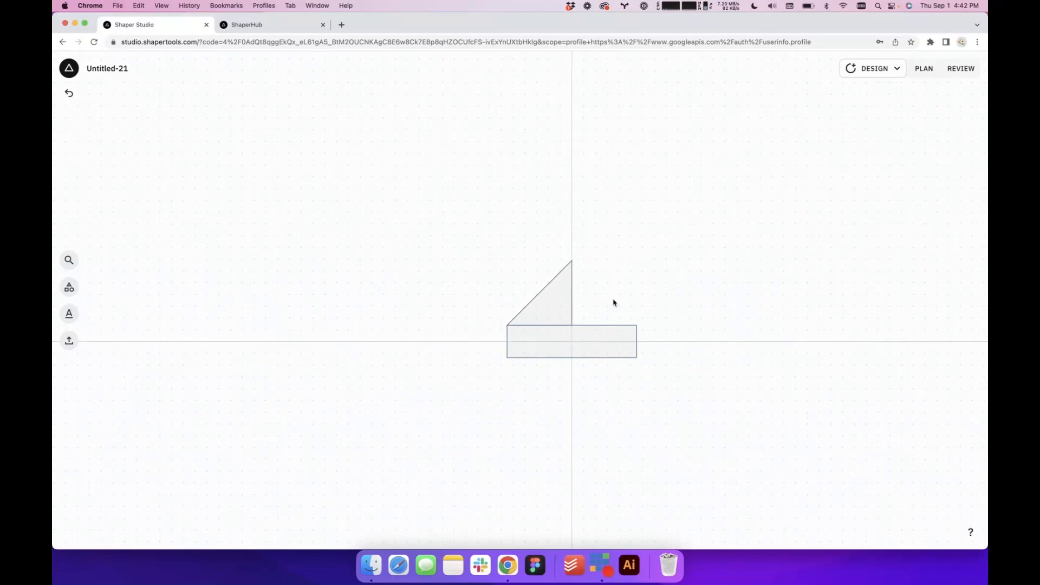
scroll(613, 302, "up", 6)
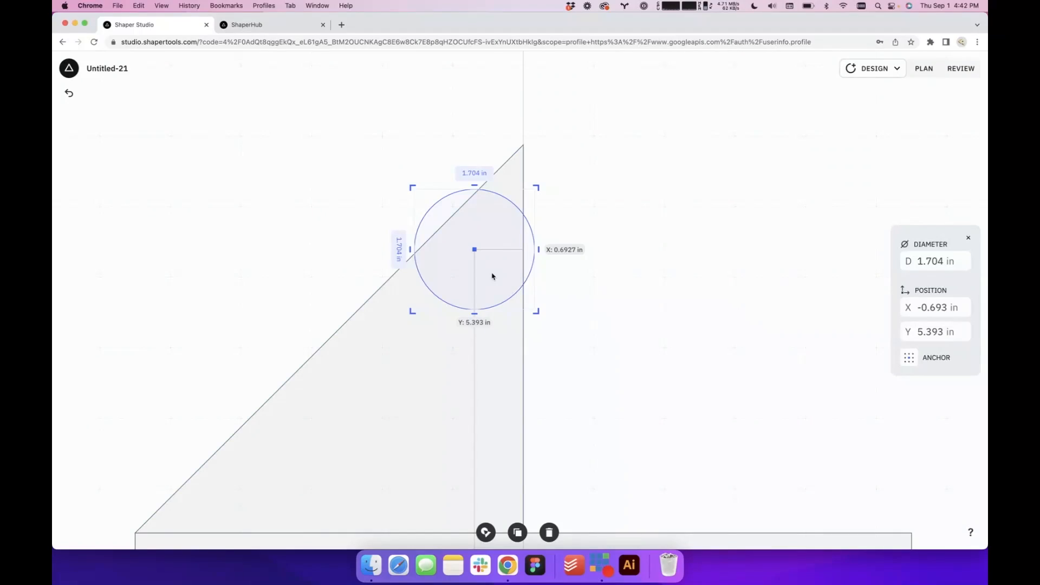
left_click_drag(491, 276, 485, 336)
left_click(936, 261)
type("2.5")
key("Return")
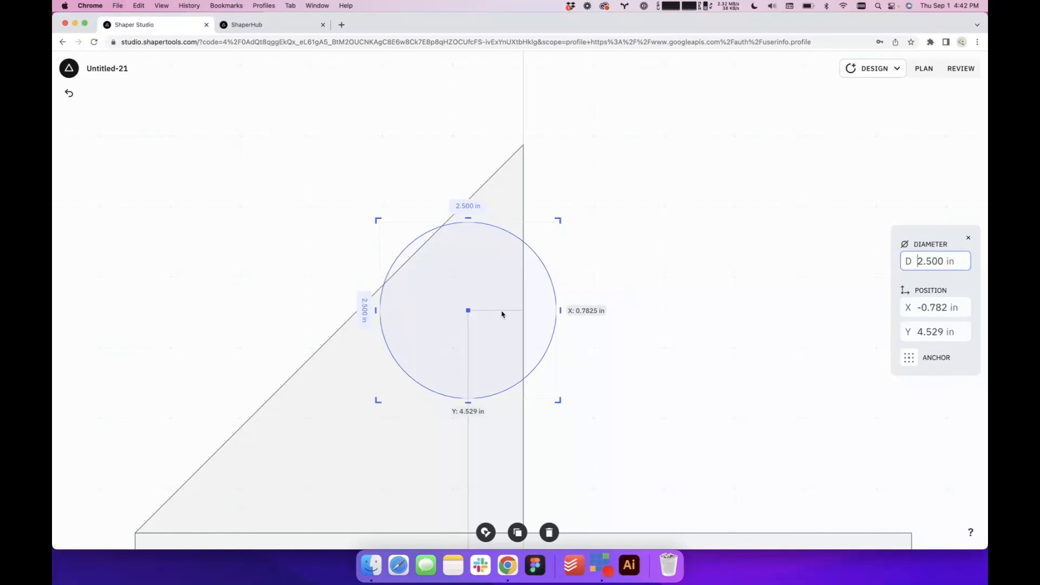
scroll(501, 314, "down", 5)
left_click(583, 357)
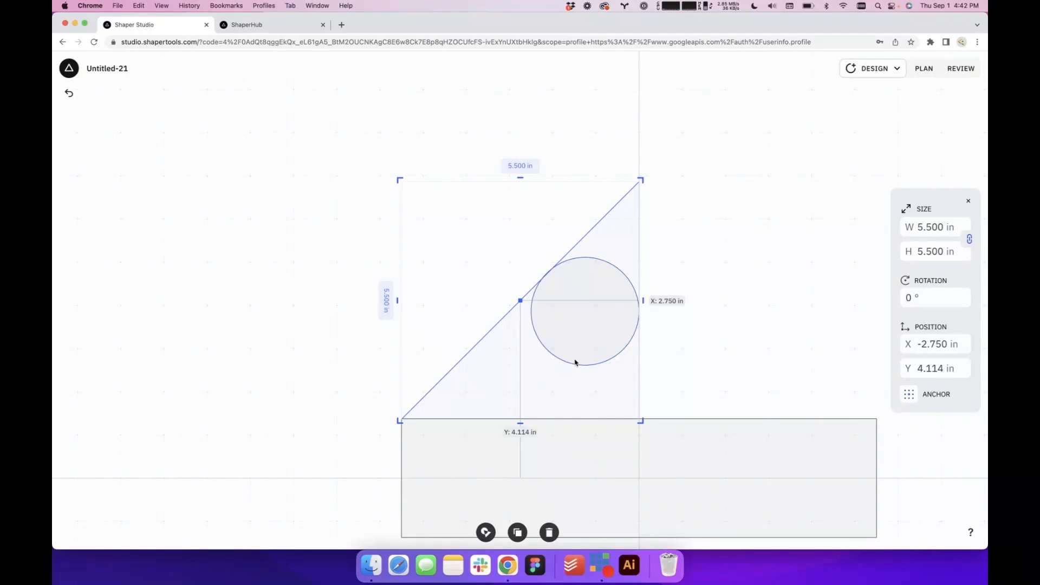
Try to combine the right triangle and the 2.5 in circle with Shapeshifter by selecting the areas inside and below the circle
left_click(582, 337)
left_click(739, 347)
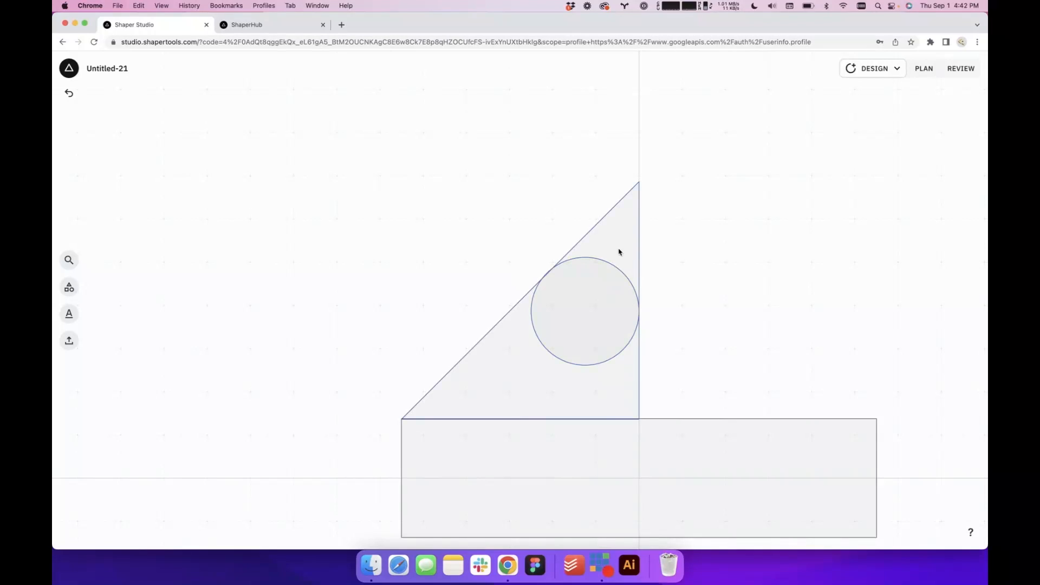
left_click(598, 327)
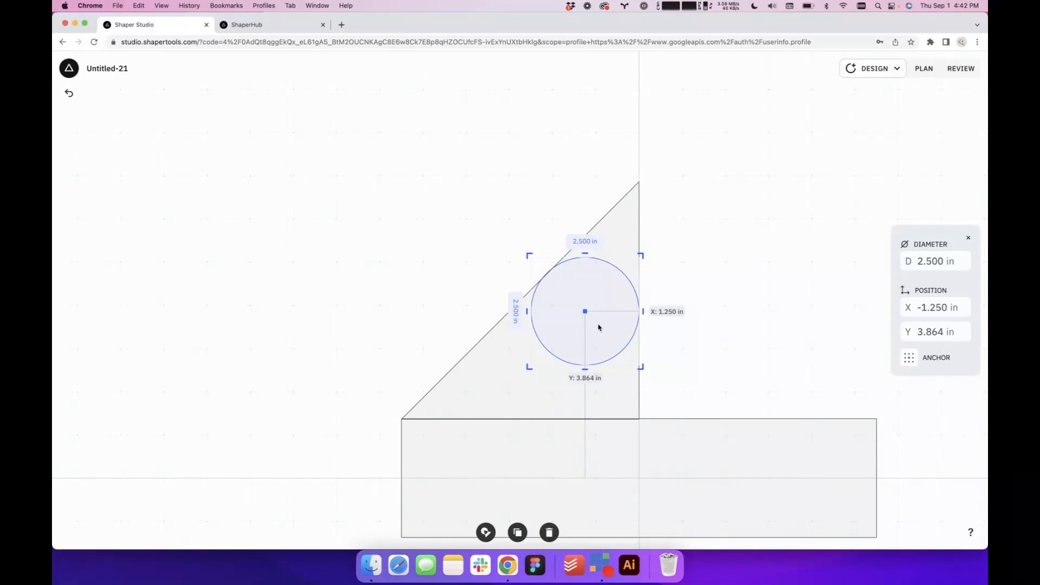
left_click(727, 312)
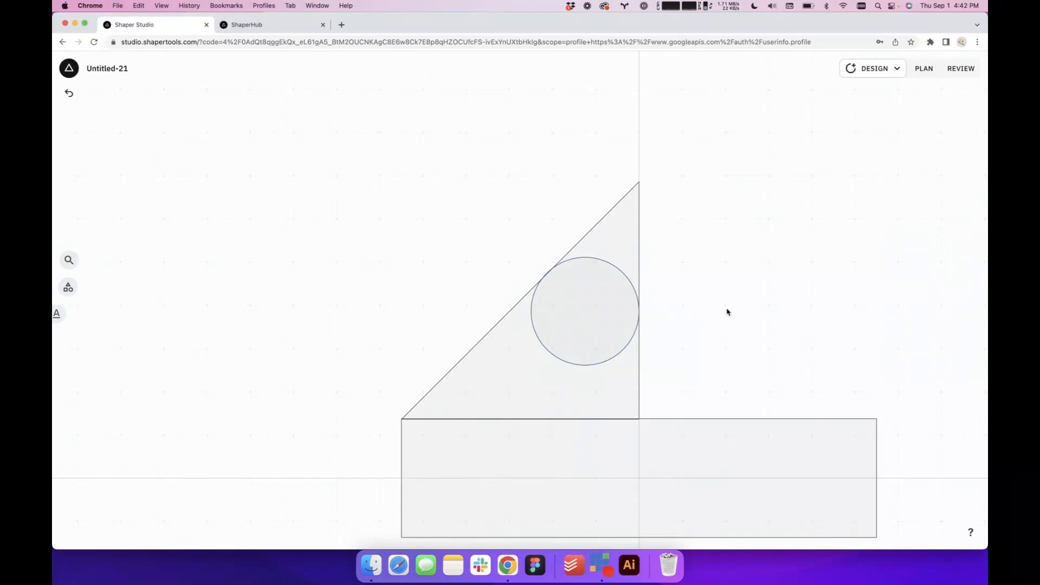
left_click(571, 346)
left_click(513, 397)
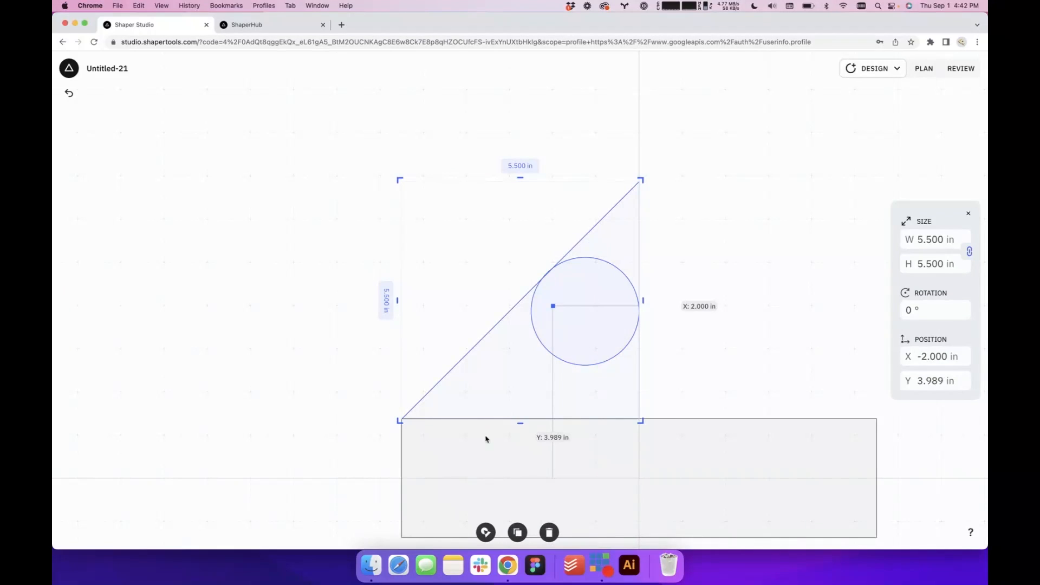
left_click(486, 532)
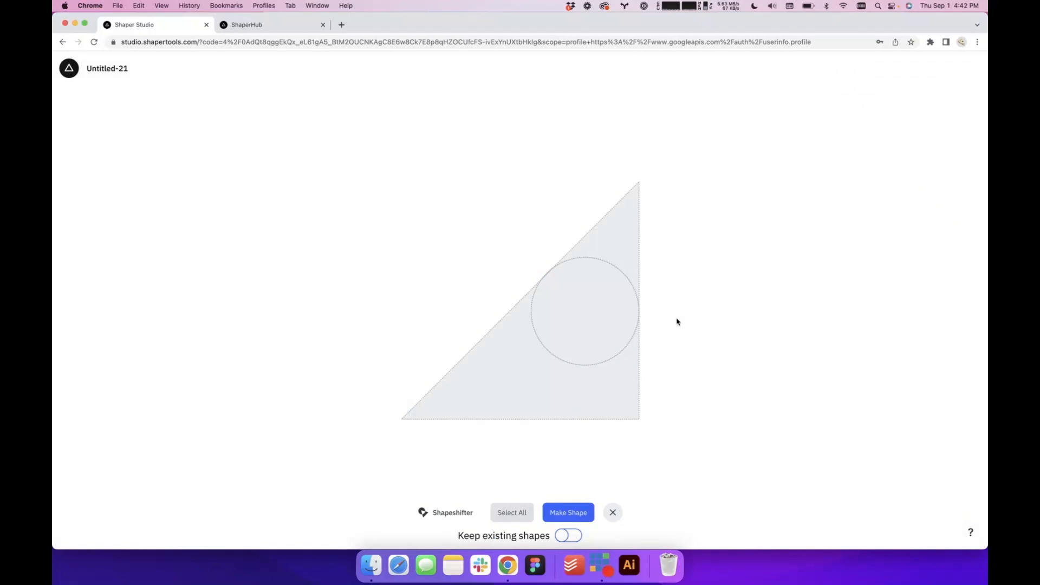
left_click(582, 393)
left_click(594, 340)
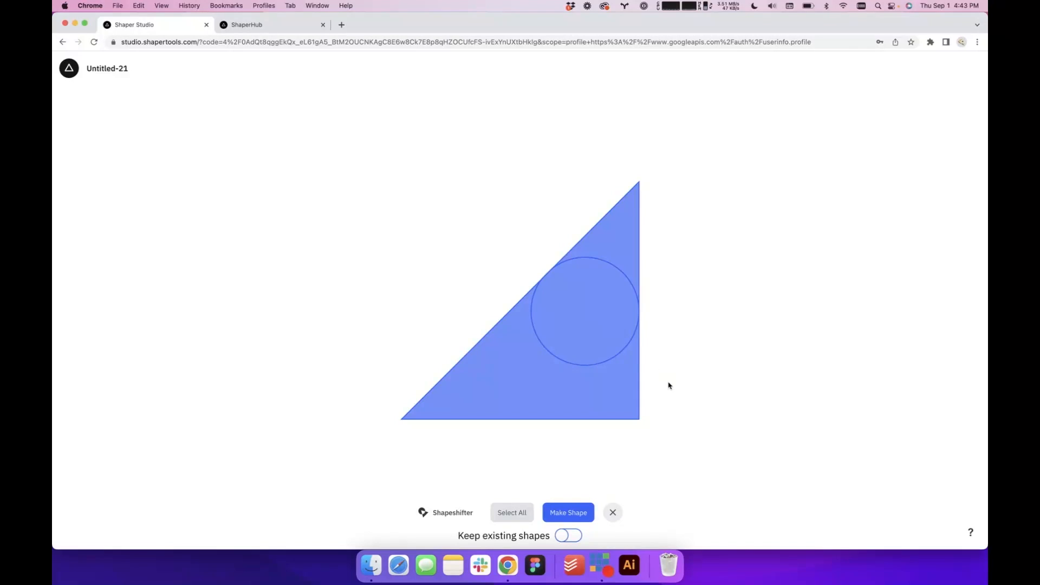
left_click(610, 519)
Nudge the circle to X -1.239 in, Y 3.875 in and try Shapeshifter on it and the triangle again
left_click(599, 337)
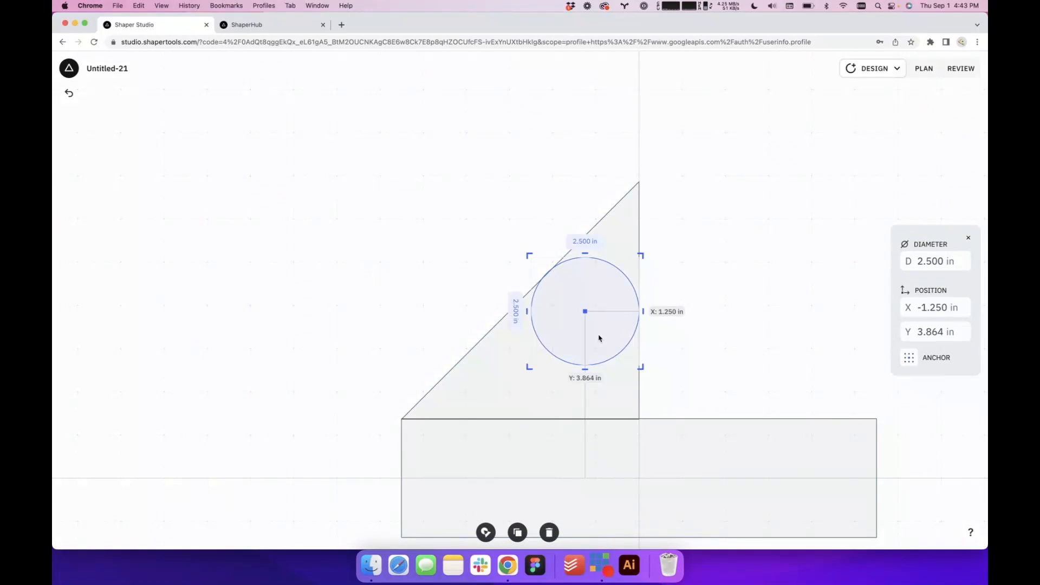
left_click_drag(599, 337, 599, 337)
left_click_drag(599, 338, 599, 339)
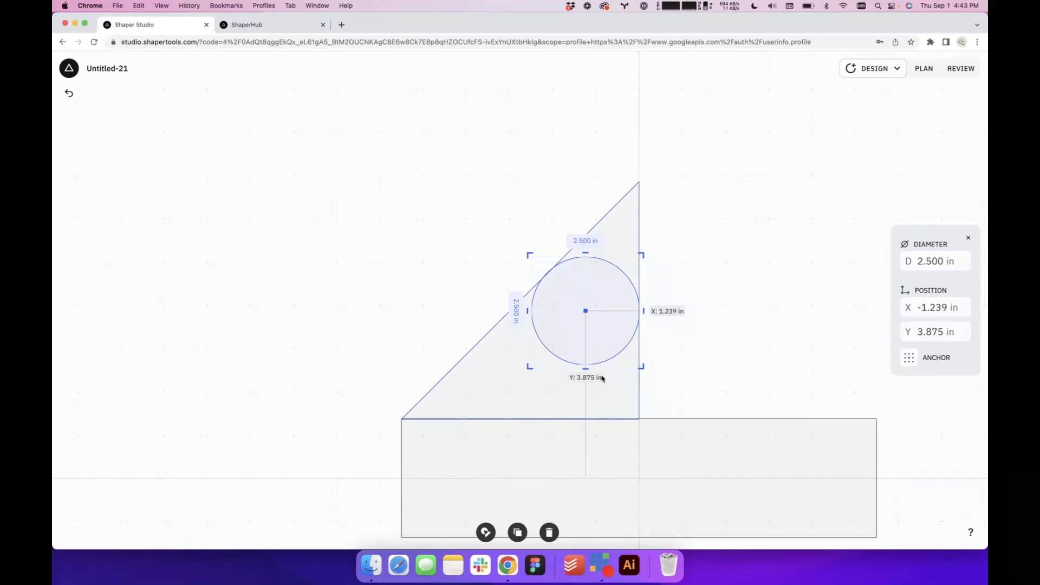
left_click(601, 379, "shift")
left_click(485, 532)
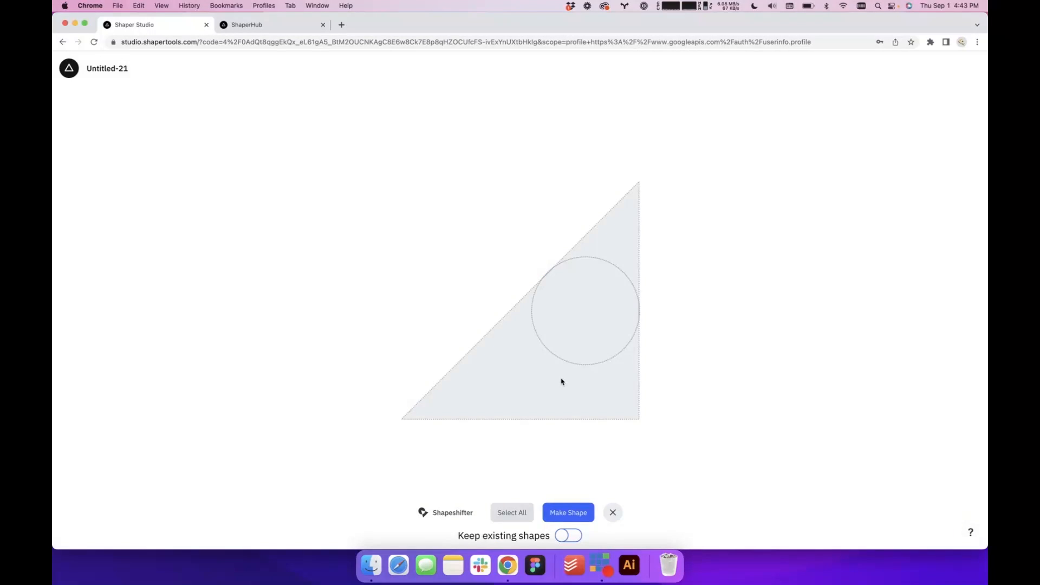
left_click(561, 381)
left_click(589, 335)
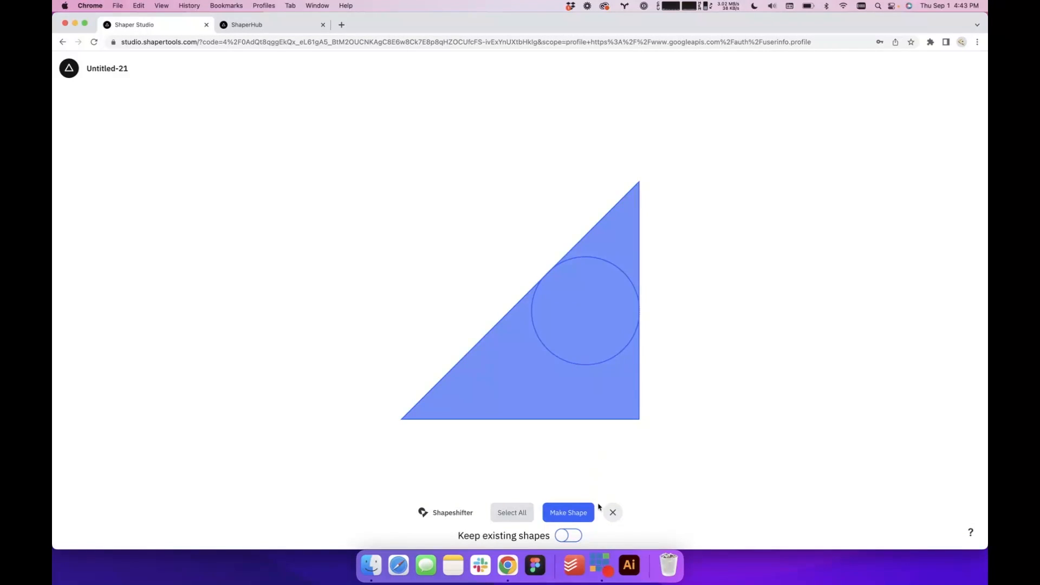
left_click(612, 511)
Shift the circle to X -1.233 in, Y 3.881 in and retry Shapeshifter with the triangle
scroll(631, 353, "up", 5)
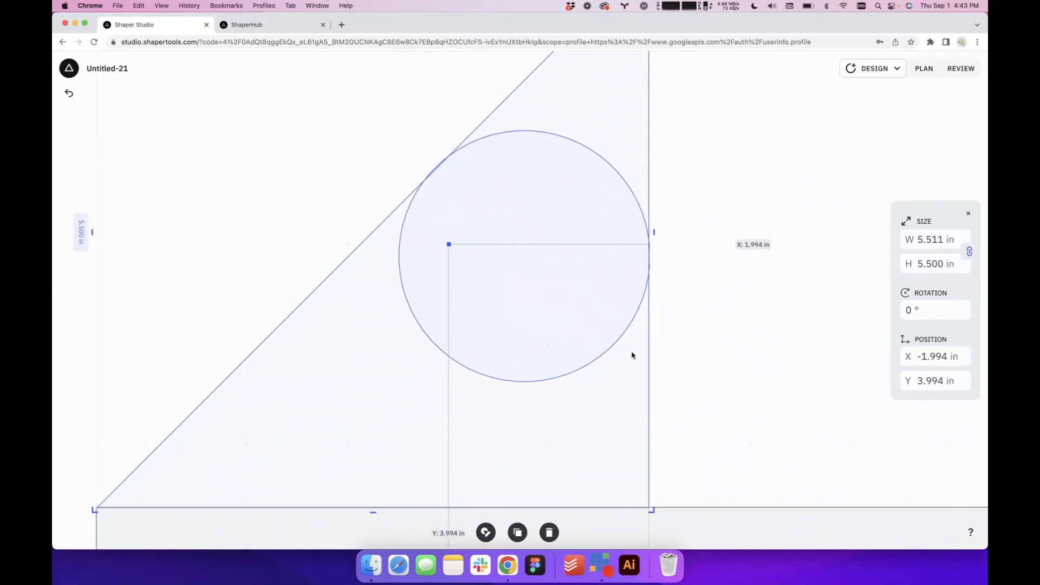
left_click(678, 305)
scroll(569, 251, "up", 5)
scroll(567, 263, "down", 2)
left_click(567, 263)
left_click_drag(567, 258, 567, 263)
left_click(455, 394)
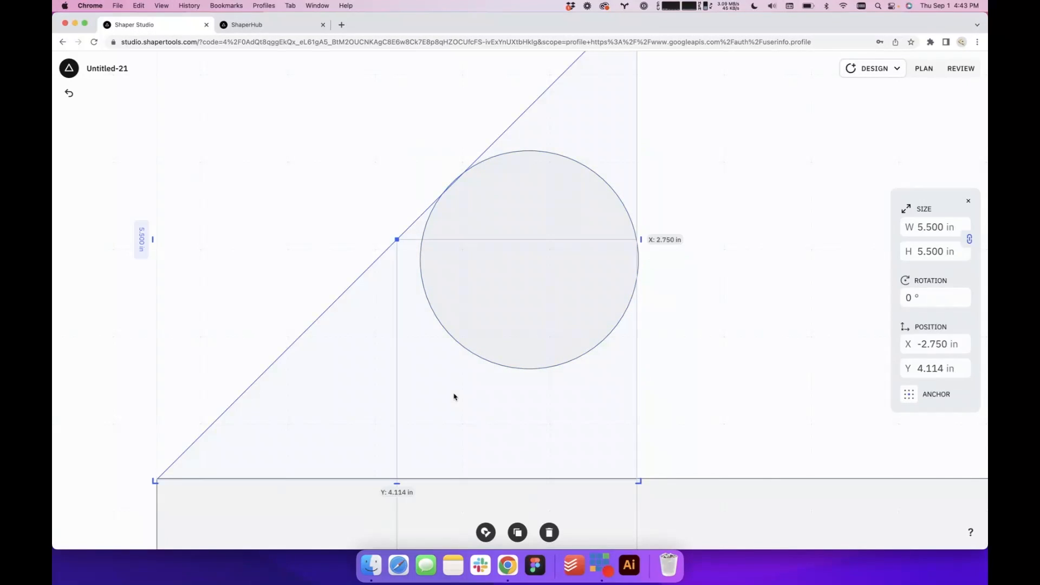
left_click(508, 336)
left_click(494, 411, "shift")
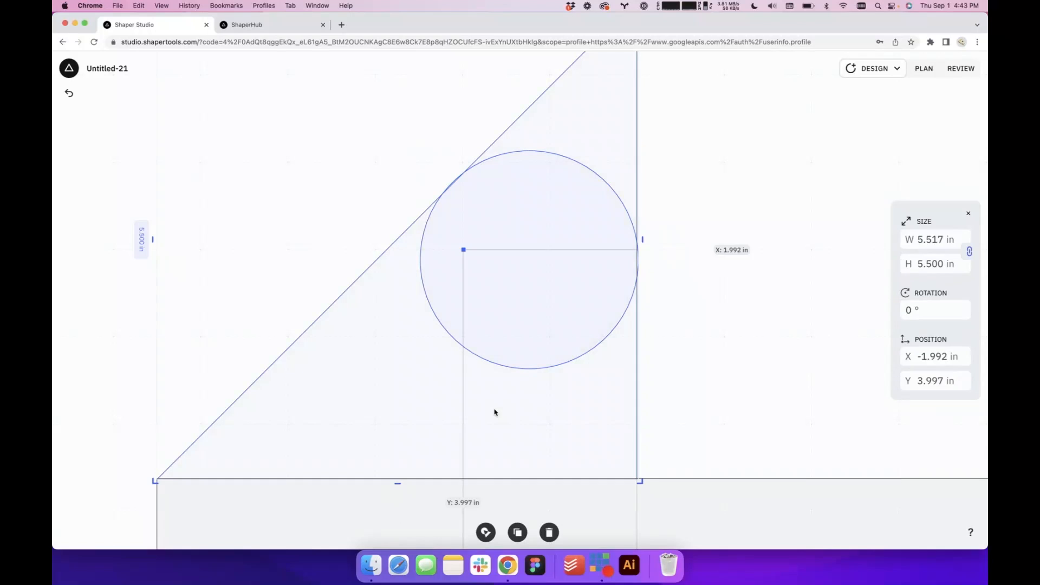
left_click(486, 532)
left_click(543, 336)
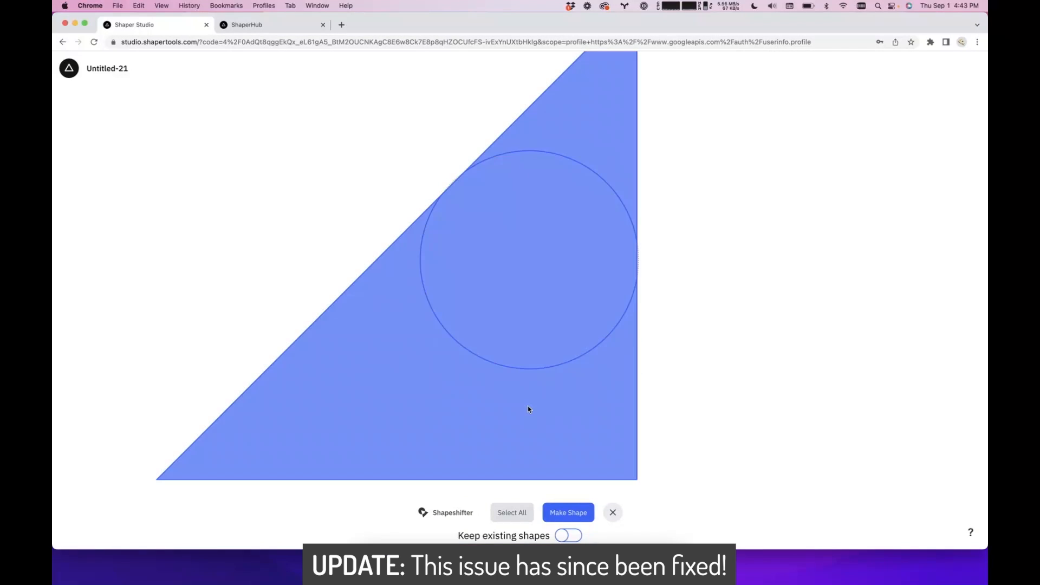
left_click(612, 512)
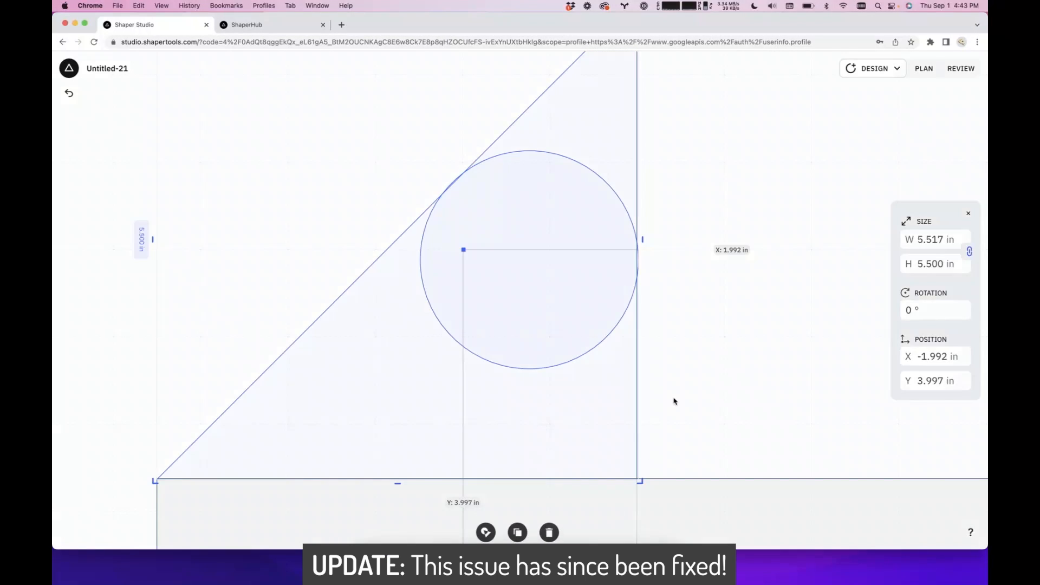
Nudge the circle to X -1.228 in, Y 3.9 in and attempt Shapeshifter on both shapes once more
left_click(674, 399)
scroll(618, 352, "down", 5)
scroll(610, 279, "up", 5)
left_click(610, 279)
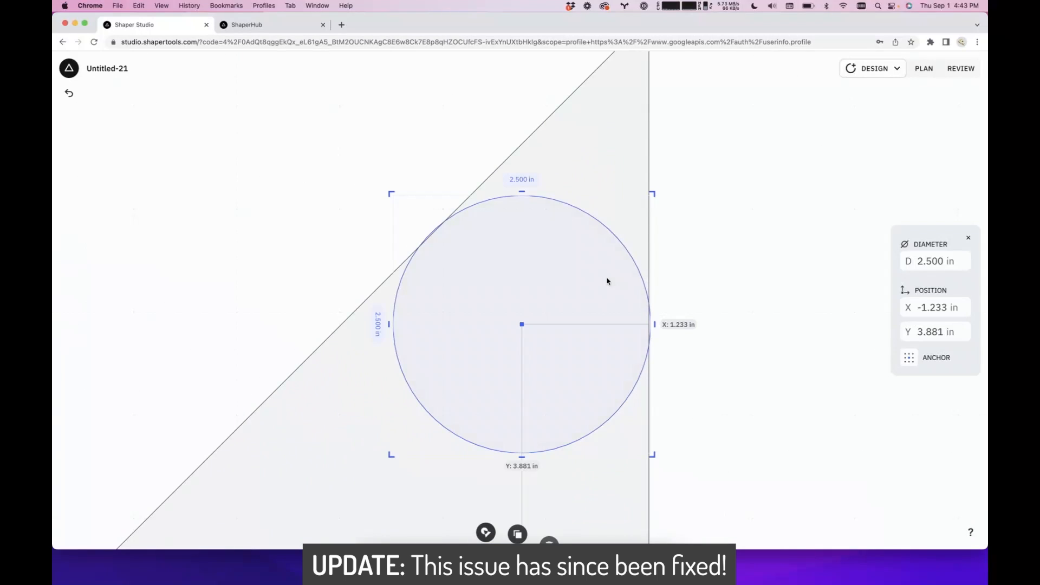
key("Right")
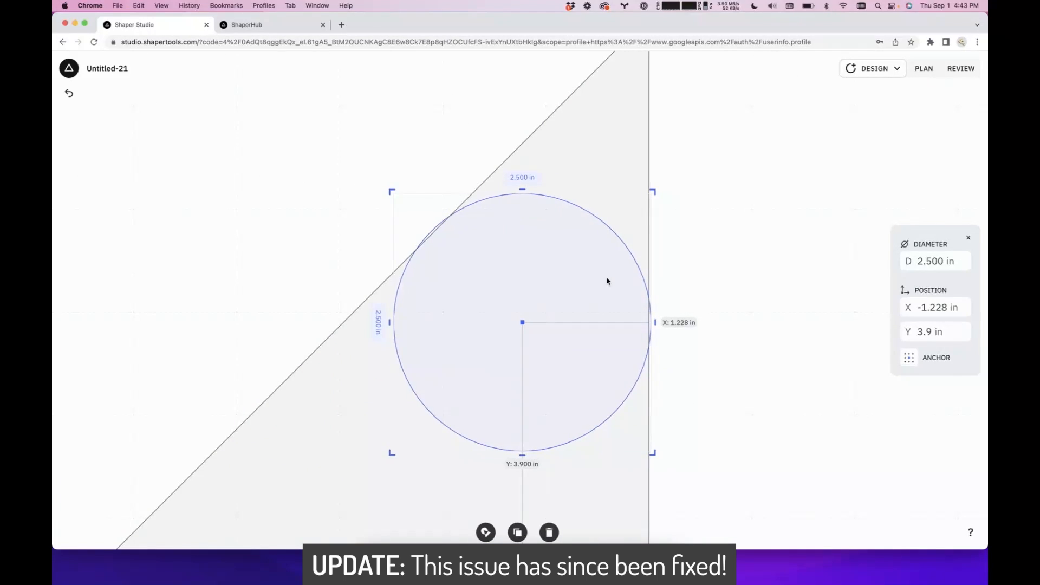
left_click(618, 450, "shift")
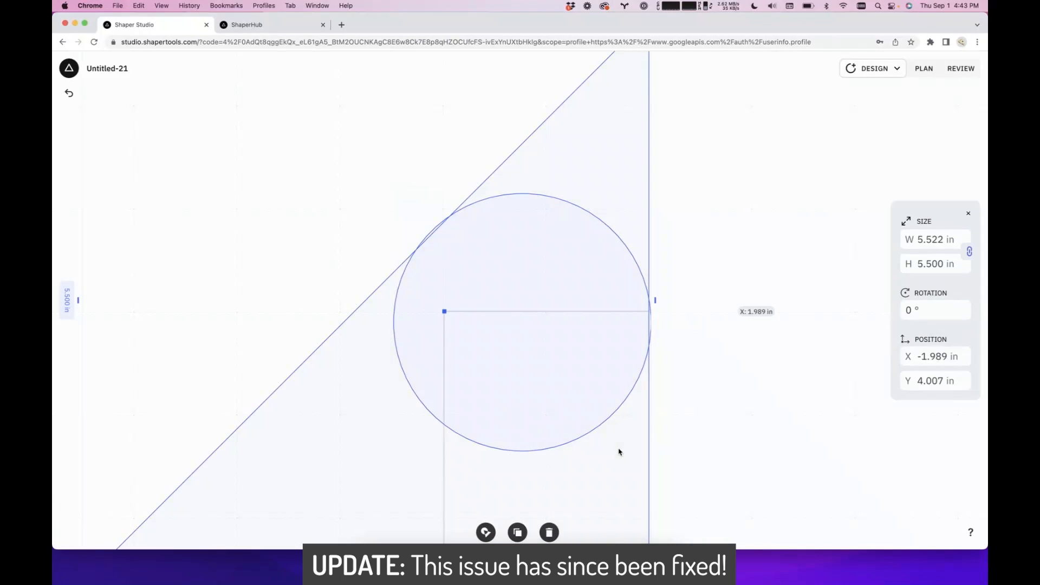
left_click(485, 532)
left_click(584, 454)
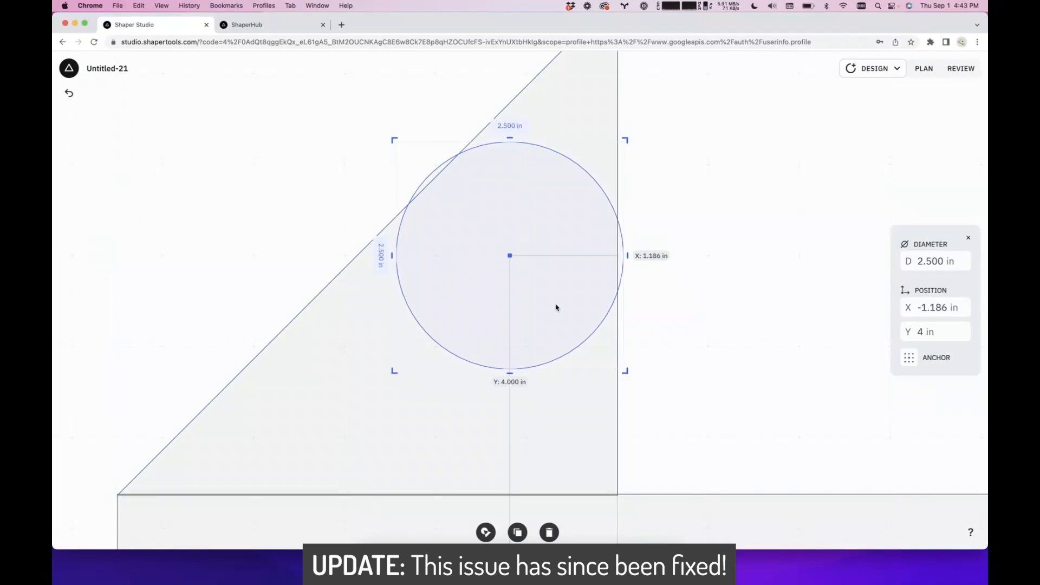
Test Shapeshifter's area selection with the circle crossing both triangle sides, toggling the area below it, and leave without making a shape
left_click(550, 428)
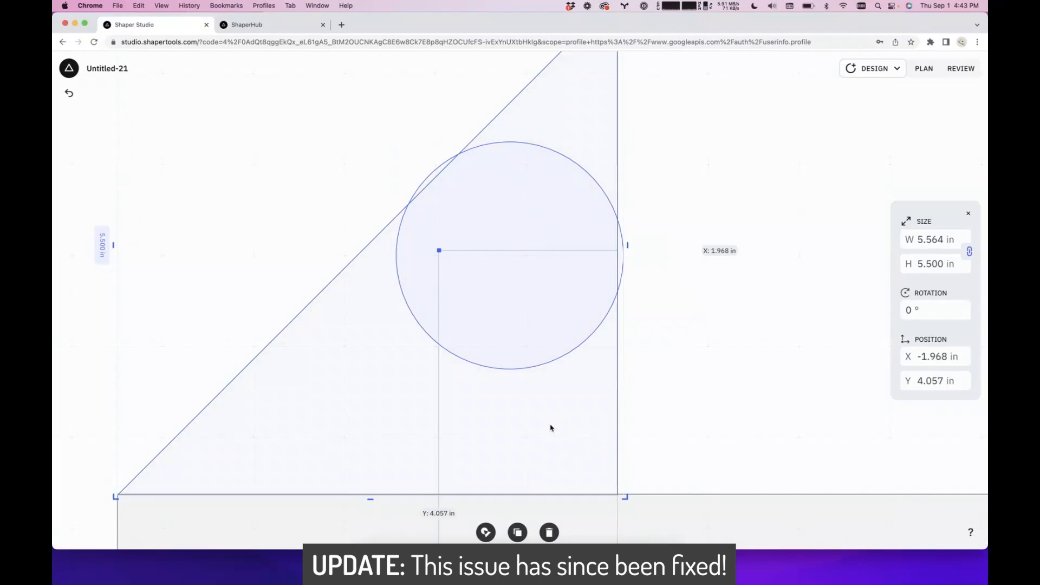
left_click(486, 531)
left_click(564, 320)
left_click(565, 391)
left_click(565, 391)
left_click(565, 391)
left_click(564, 391)
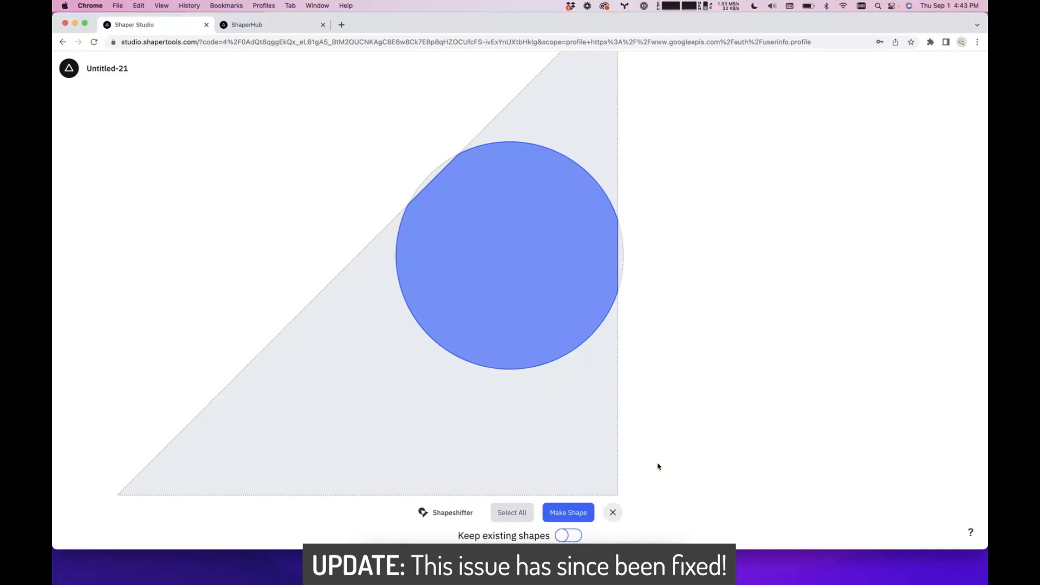
scroll(658, 466, "down", 5)
left_click(616, 511)
middle_click_drag(712, 462, 626, 331)
scroll(626, 332, "up", 3)
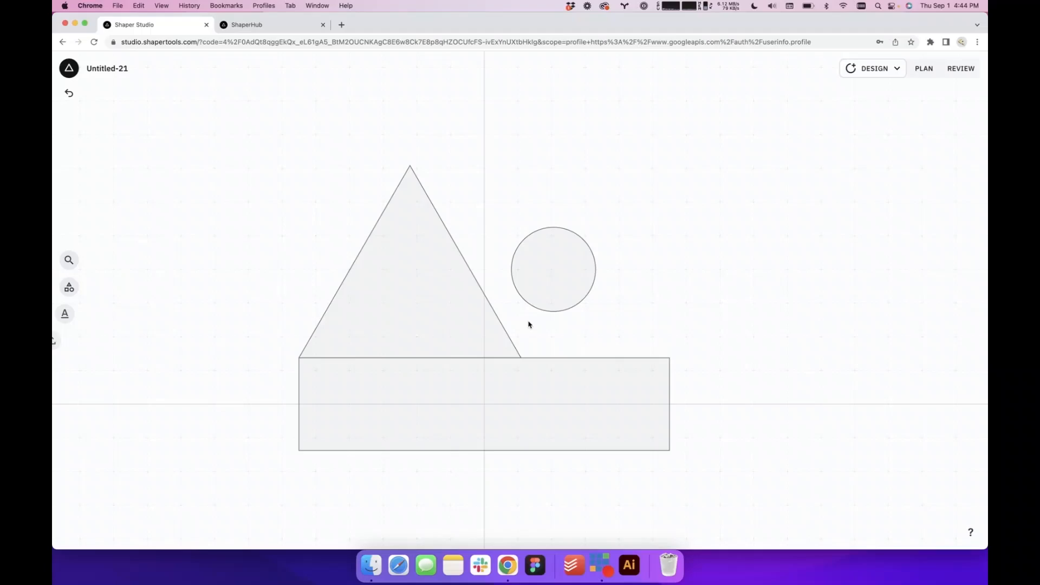
Add a rectangle about 7.6 in tall over the triangle's right half, with its left edge in line with the apex
left_click(420, 325)
left_click(213, 251)
left_click(68, 287)
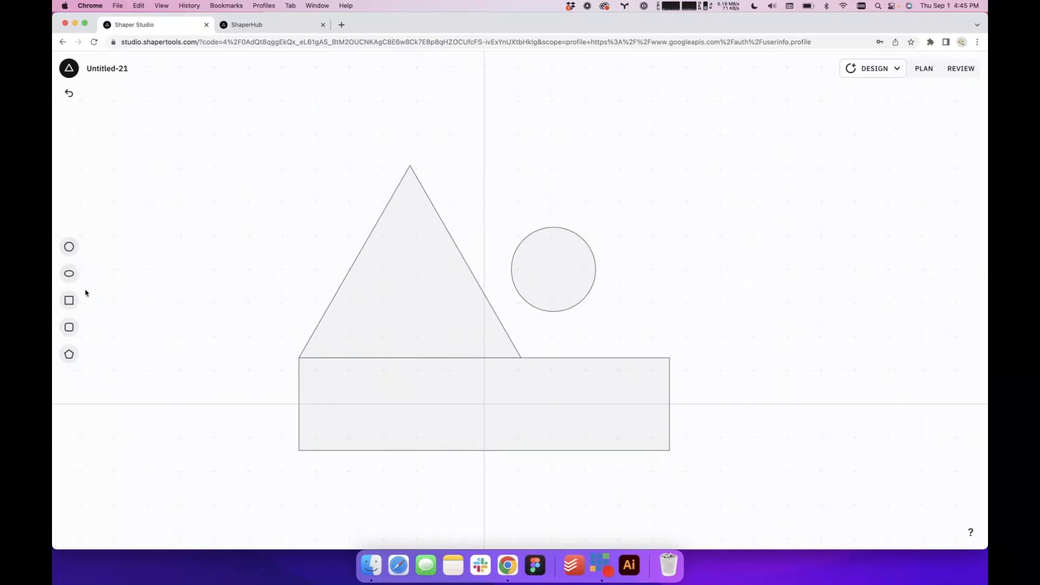
left_click(68, 300)
left_click_drag(540, 321, 498, 261)
left_click_drag(497, 342, 497, 379)
left_click(405, 332)
left_click(449, 542)
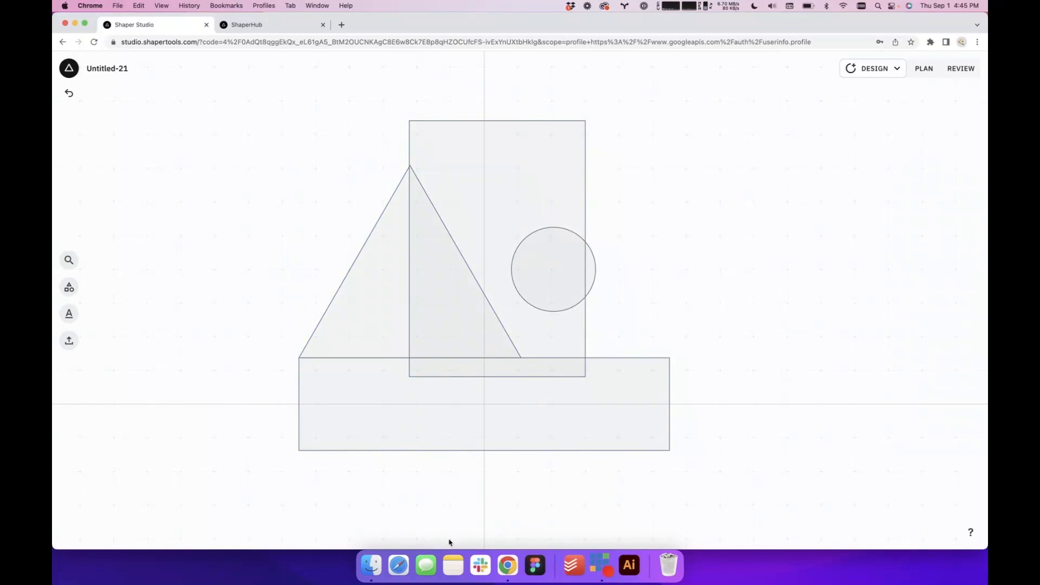
Use Shapeshifter on the triangle and the tall rectangle to make a shape from the triangle's left half only
left_click(388, 321)
left_click(499, 196, "shift")
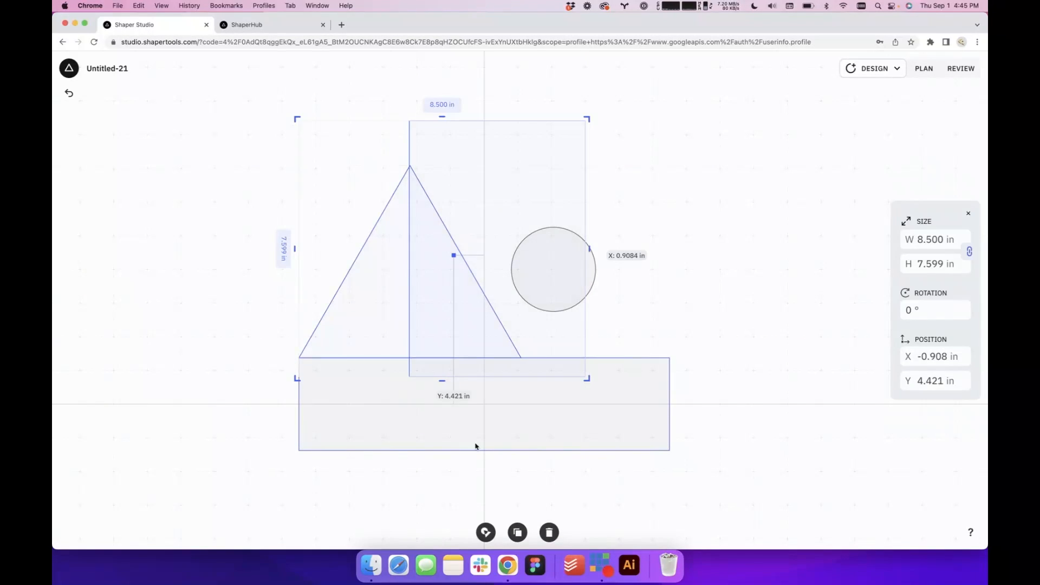
left_click(486, 532)
left_click(384, 276)
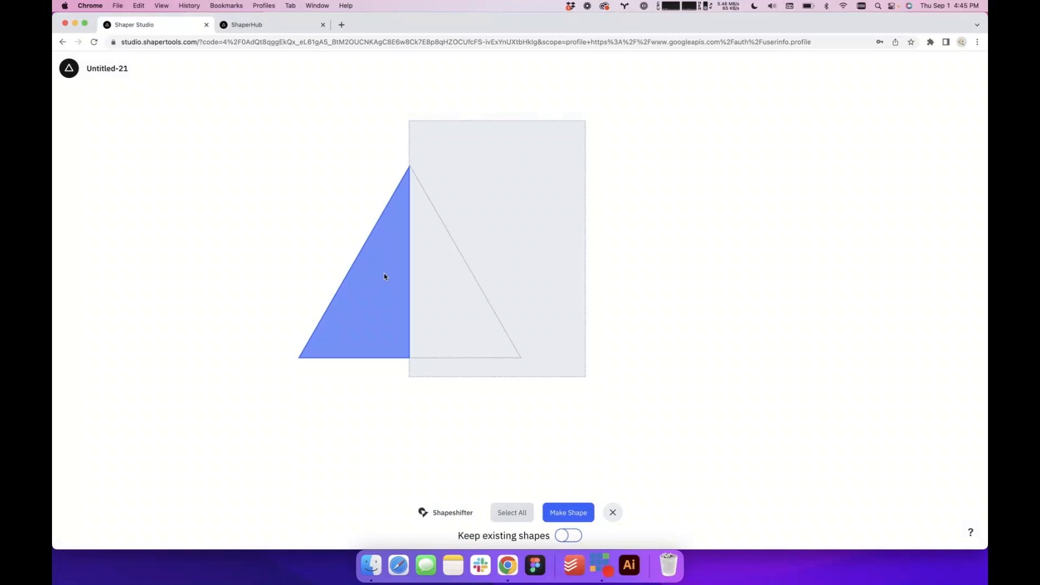
left_click(562, 511)
left_click(626, 319)
Move the 2.5 in circle onto the half triangle and stretch the triangle sideways until its upright side passes the vertical axis
left_click(560, 262)
left_click_drag(458, 266, 382, 269)
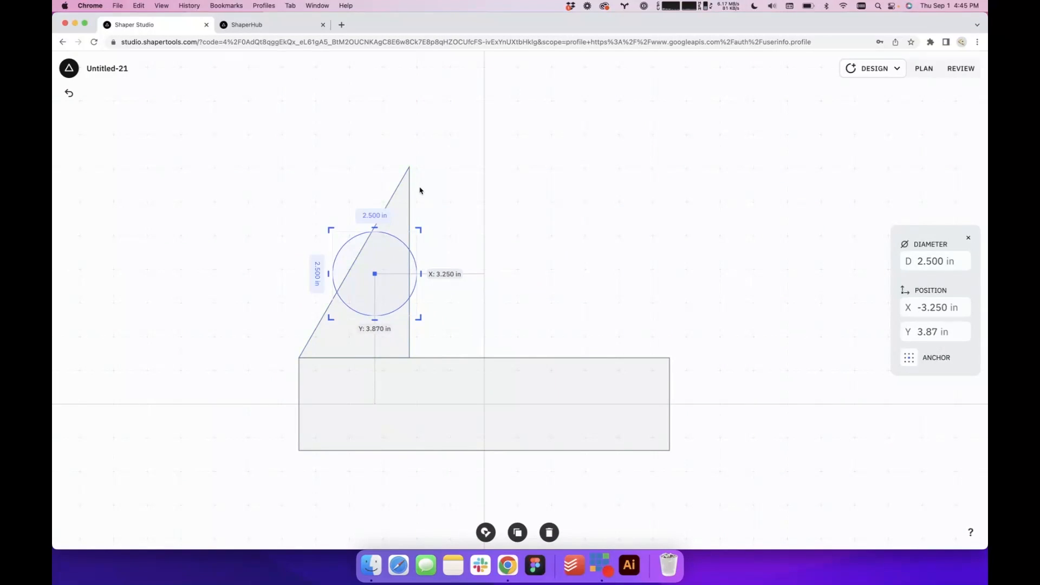
left_click(404, 202)
left_click_drag(415, 261, 487, 286)
left_click(532, 261)
Place the circle inside the stretched triangle against its upright side, slightly overlapping the slanted side
left_click(345, 259)
left_click_drag(345, 259, 441, 249)
left_click(551, 249)
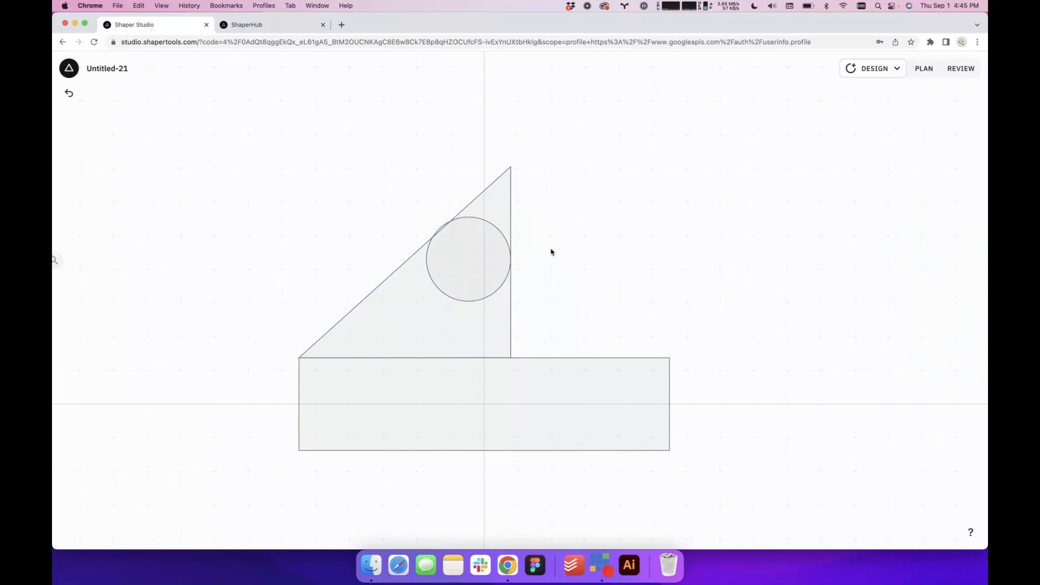
Use Shapeshifter to merge the circle with the triangle area below it, leaving out the pointed tip for a rounded top
left_click(448, 262)
left_click(486, 532)
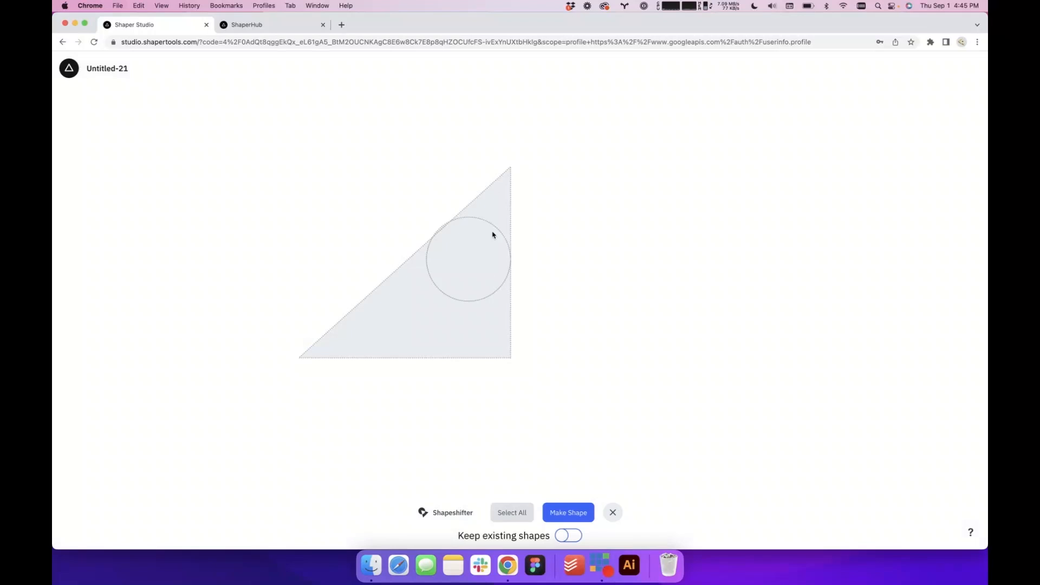
left_click(492, 232)
left_click(442, 331)
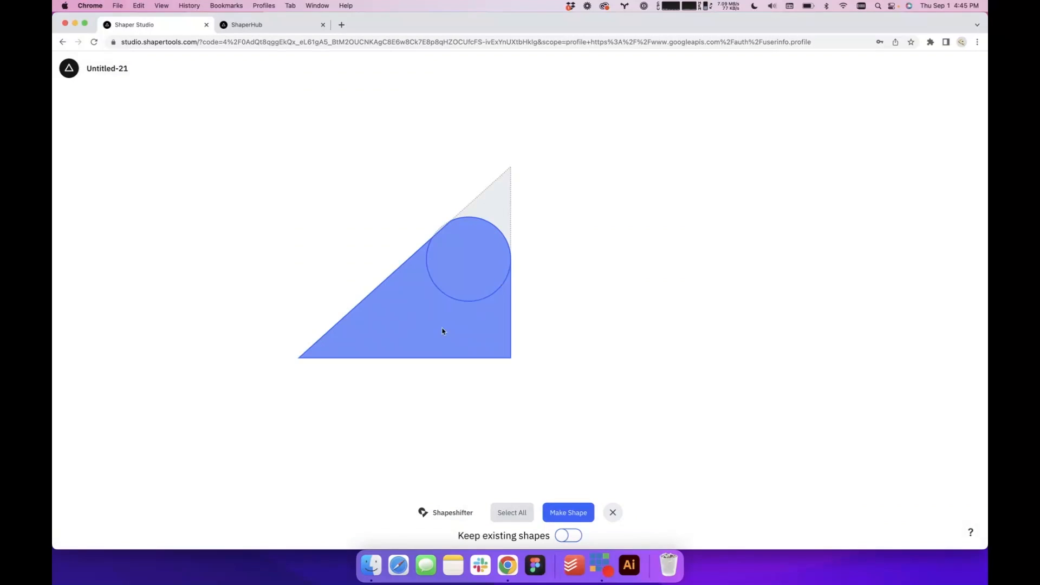
left_click(569, 512)
left_click(636, 291)
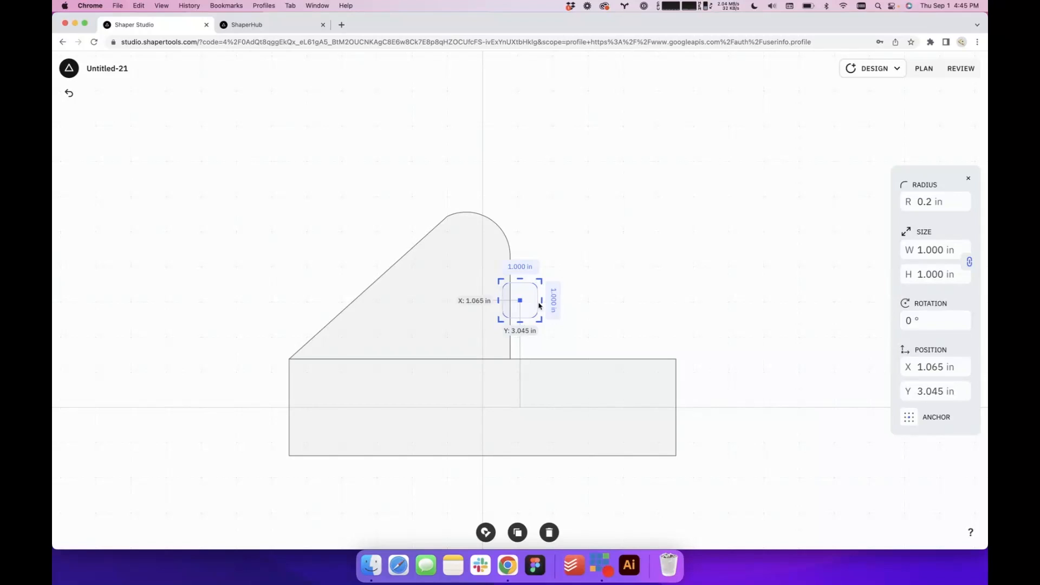
Move the rounded rectangle clear of the handle to X 4.878 in, Y 3.378 in, unlock its proportions and set its width to 4.5 in
left_click_drag(529, 302, 664, 291)
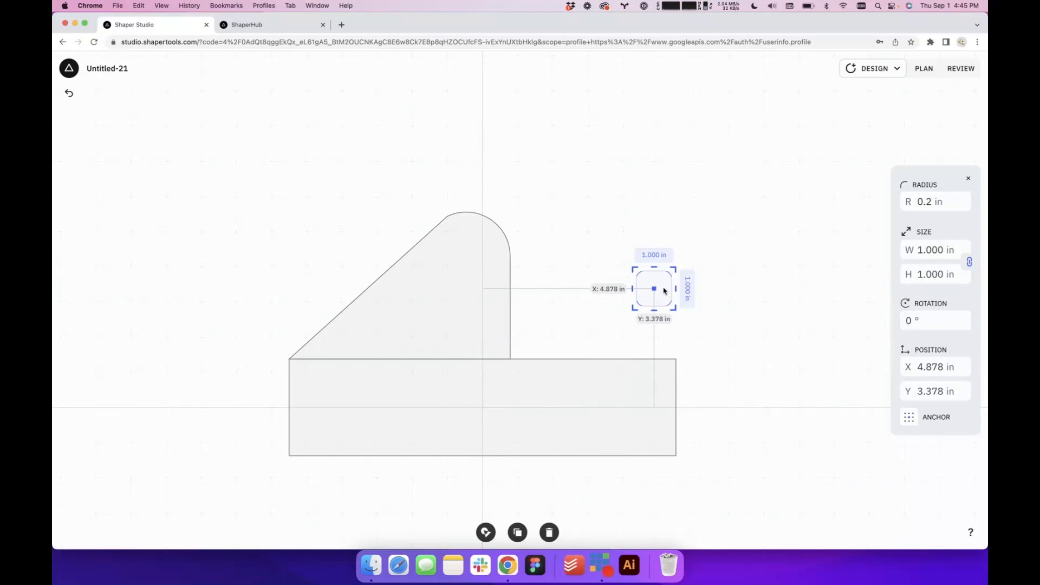
left_click(969, 261)
left_click(930, 251)
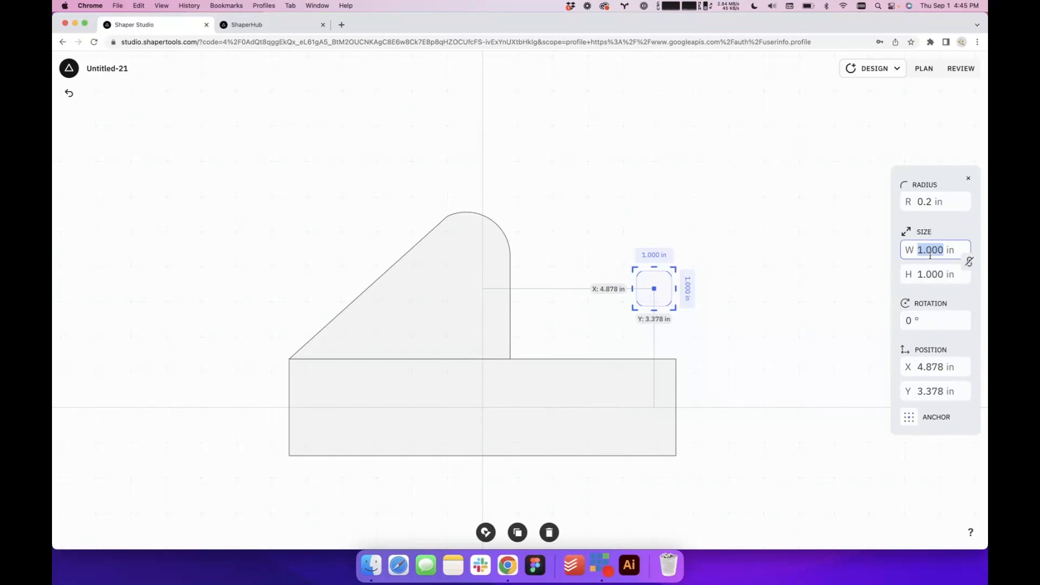
type("4")
key("Return")
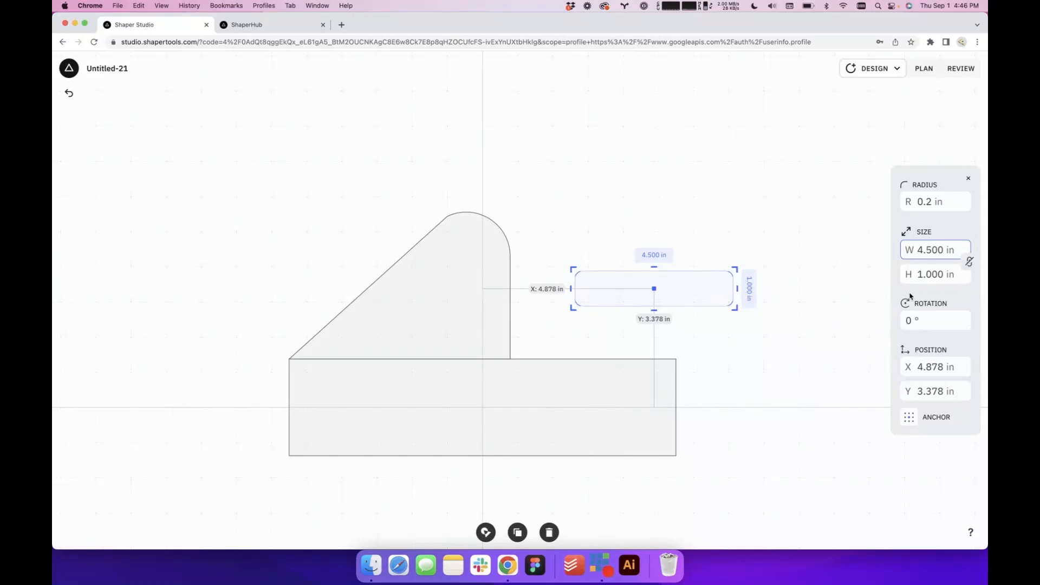
Set the rounded rectangle's corner radius to 0.5 in so its ends become fully rounded
left_click(929, 205)
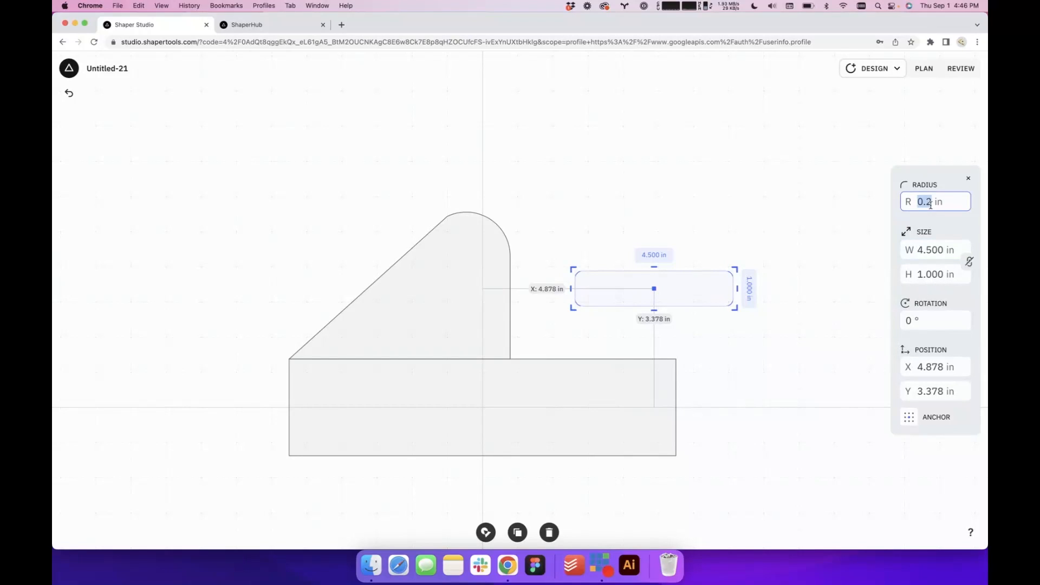
type("0.5")
key("Return")
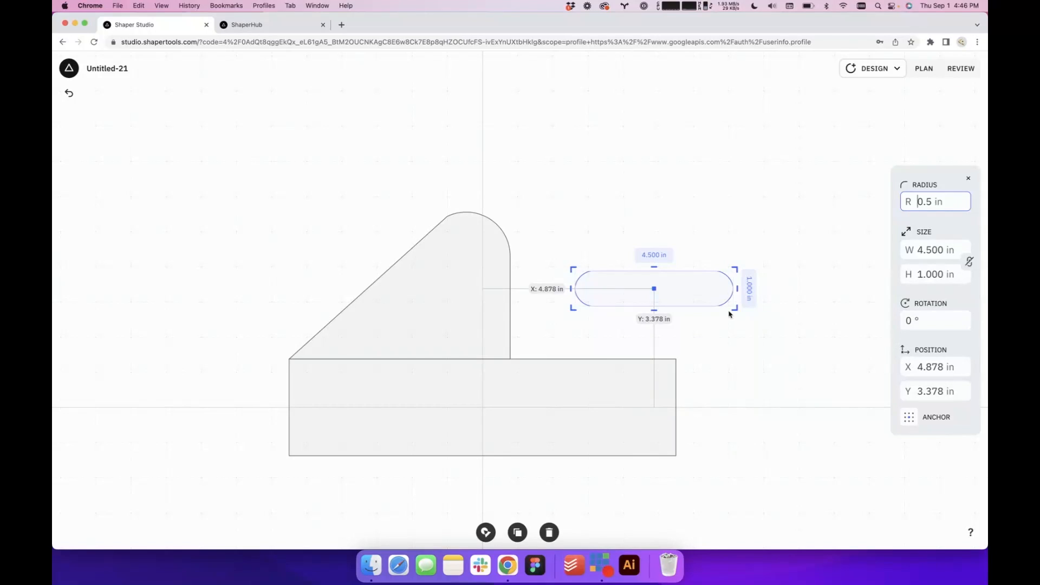
scroll(733, 316, "up", 5)
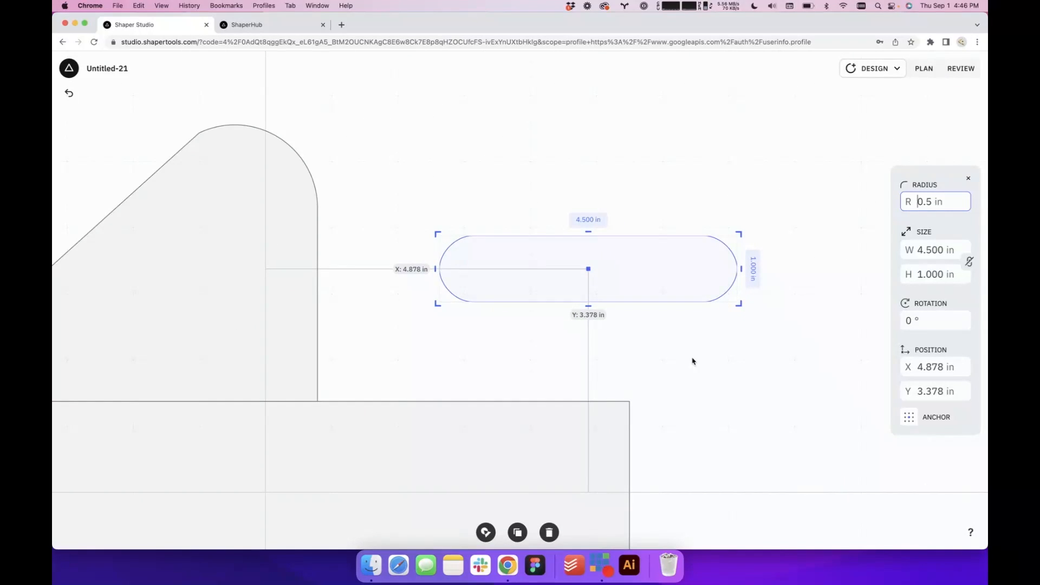
scroll(692, 361, "down", 5)
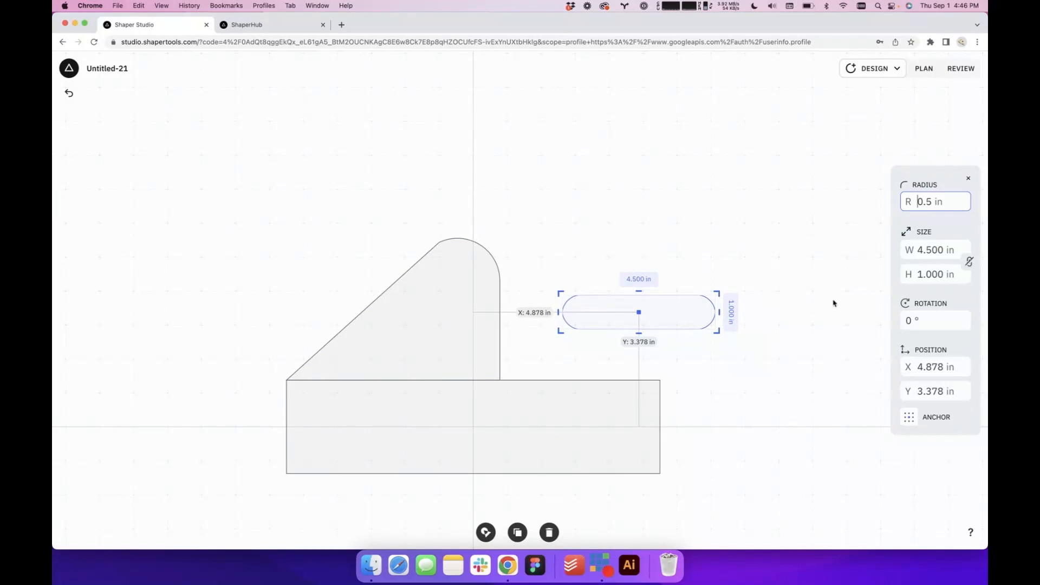
Tilt the slot 45° parallel to the handle's slanted side and move it inside the handle to X -2.000 in, Y 3.32 in
left_click(938, 326)
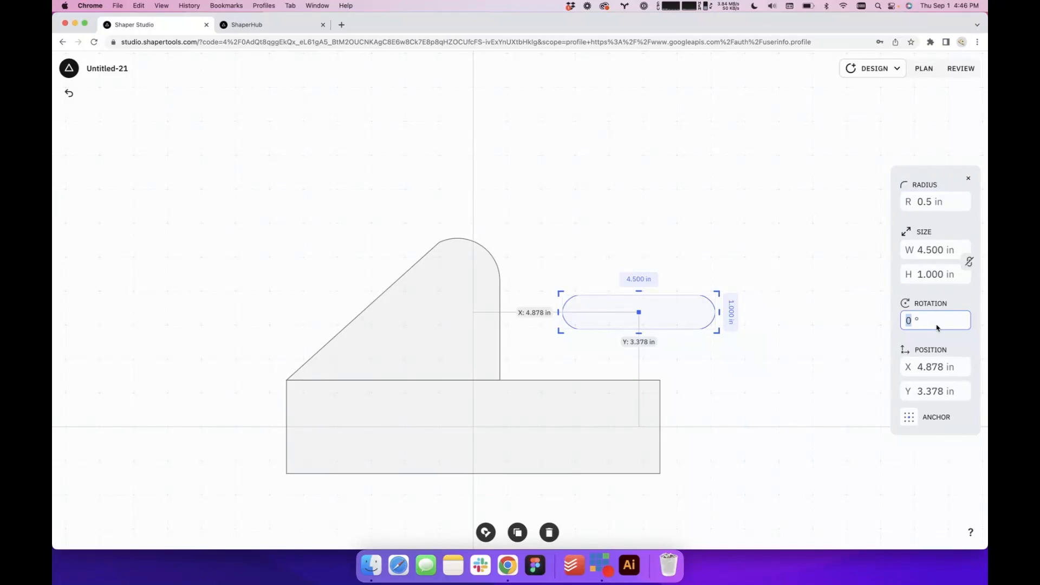
key("Return")
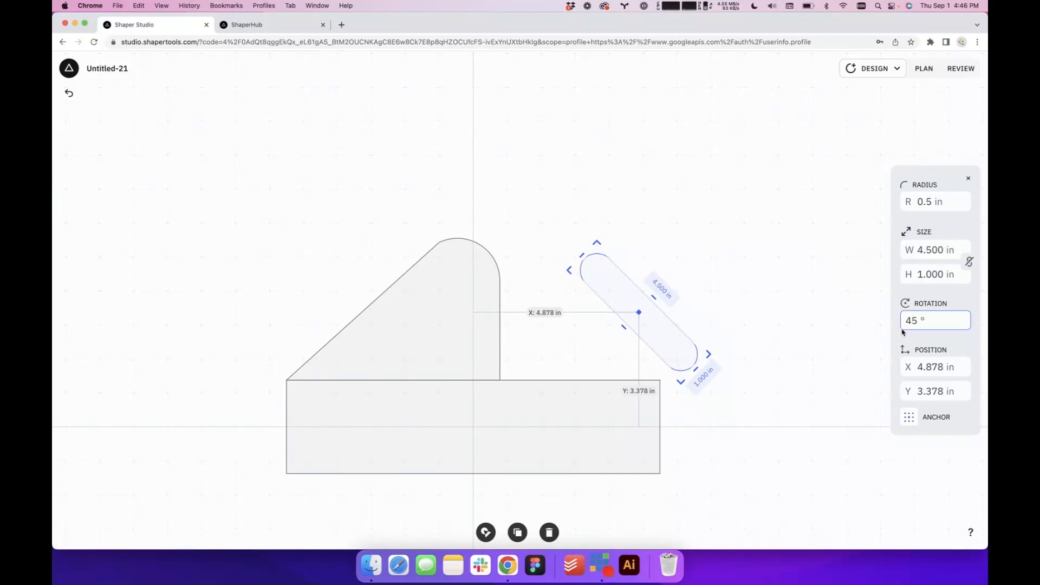
key("Return")
left_click_drag(653, 310, 418, 305)
Set the slot's rotation to -42° to follow the handle's slanted side
left_click(922, 323)
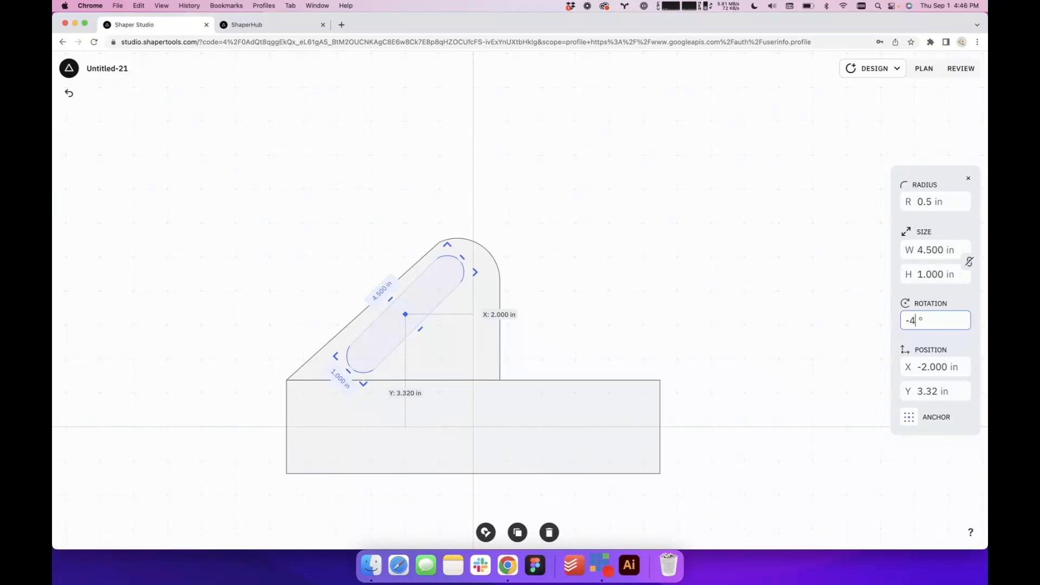
key("Return")
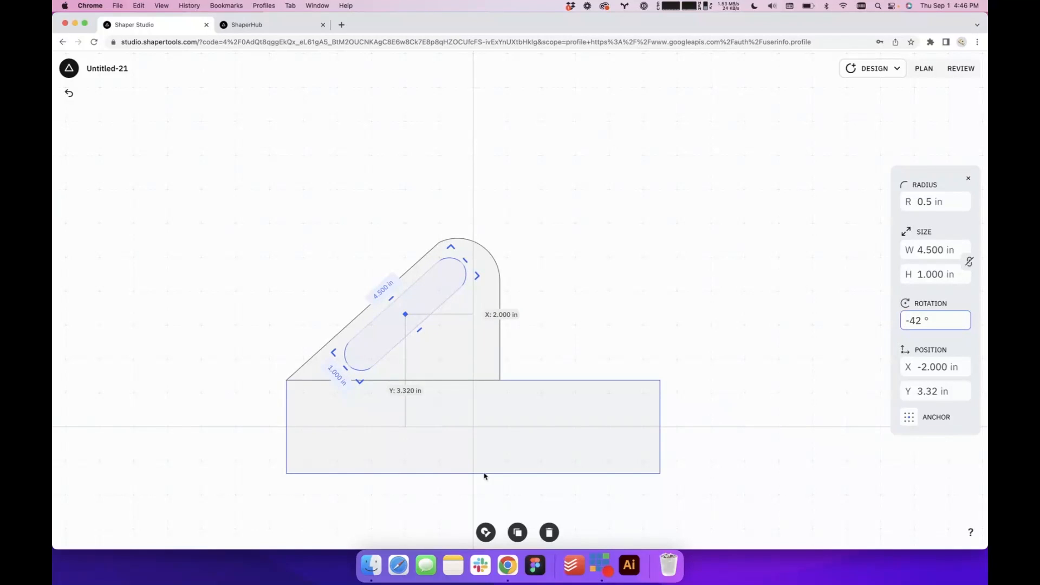
scroll(535, 417, "up", 5)
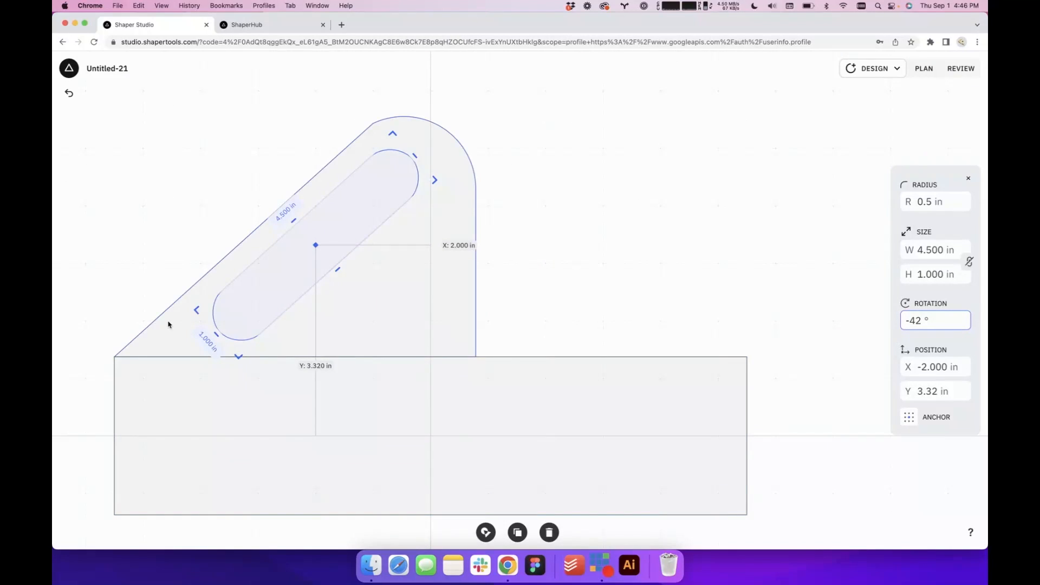
scroll(453, 309, "down", 5)
left_click(539, 302)
scroll(402, 302, "up", 6)
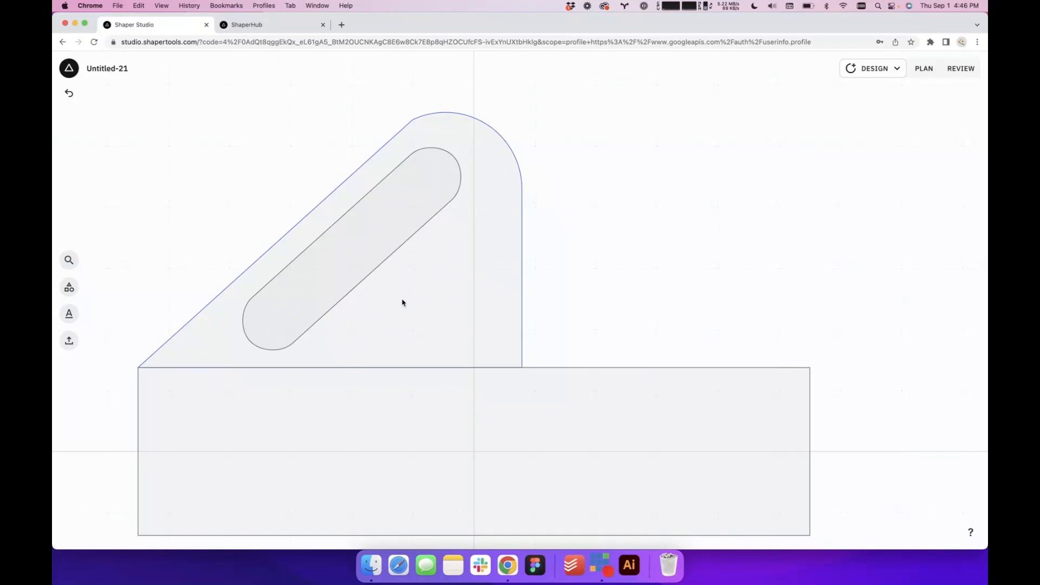
Nudge the slot within the handle to X -1.872 in, Y 3.256 in
left_click(358, 261)
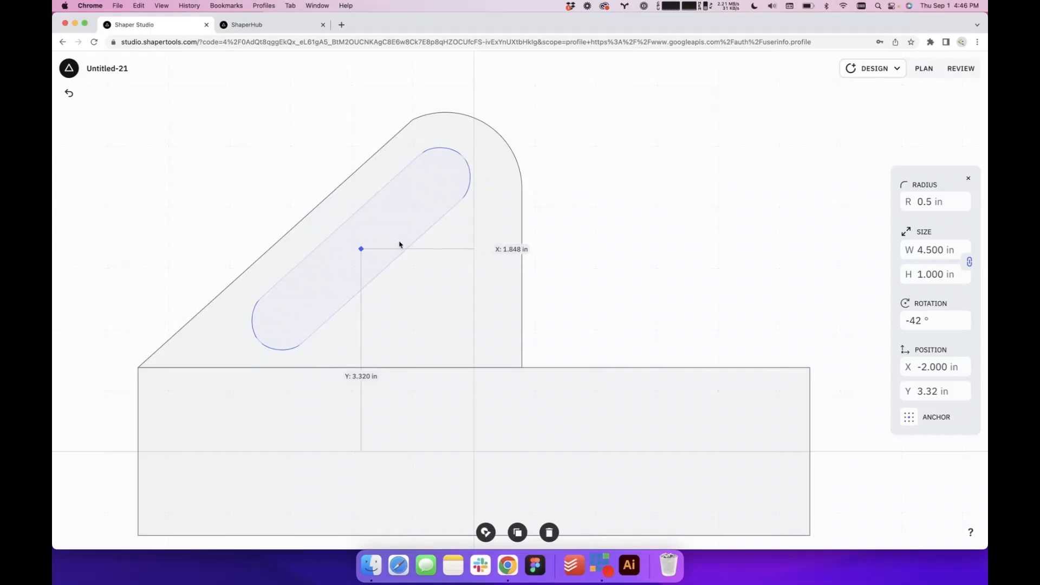
mouse_move(399, 241)
left_mouse_down()
mouse_move(416, 262)
mouse_move(360, 265)
mouse_move(460, 222)
mouse_move(450, 255)
mouse_move(334, 291)
mouse_move(425, 262)
mouse_move(431, 230)
mouse_move(390, 253)
mouse_move(413, 251)
mouse_move(416, 239)
left_mouse_up()
key("Down")
key("Down")
key("Left")
key("Left")
key("Left")
key("Left")
key("Left")
key("Left")
key("Left")
key("Left")
key("Left")
key("Left")
key("Left")
key("Left")
key("Left")
key("Left")
key("Left")
key("Left")
key("Left")
key("Left")
key("Left")
key("Left")
key("Left")
key("Left")
key("Down")
key("Down")
key("Down")
key("Down")
key("Down")
key("Down")
key("Down")
key("Down")
key("Down")
key("Down")
key("Up")
key("Up")
key("Up")
key("Up")
key("Up")
key("Up")
key("Up")
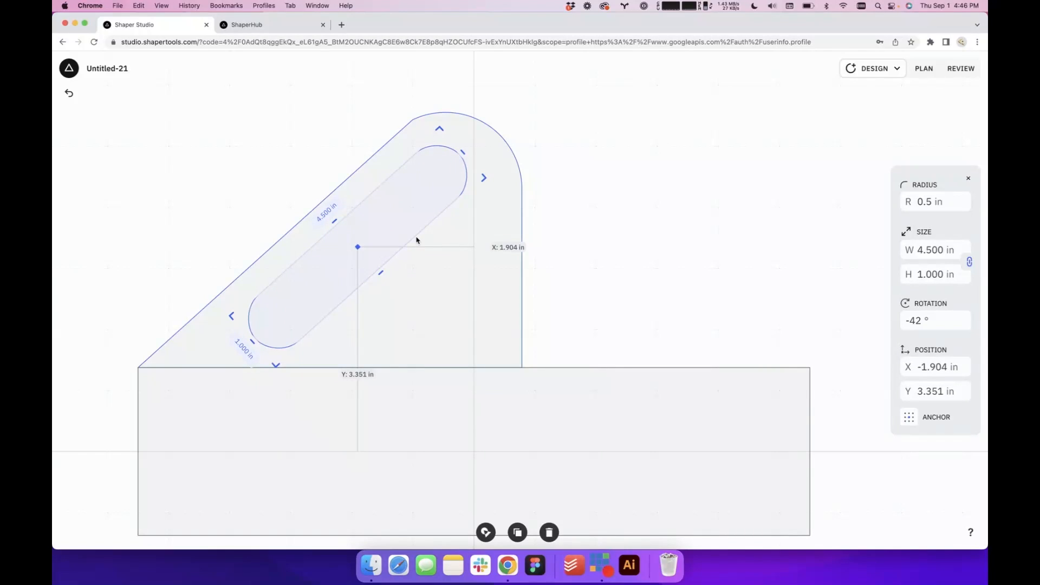
key("Right")
key("Right")
key("Down")
key("Down")
key("Down")
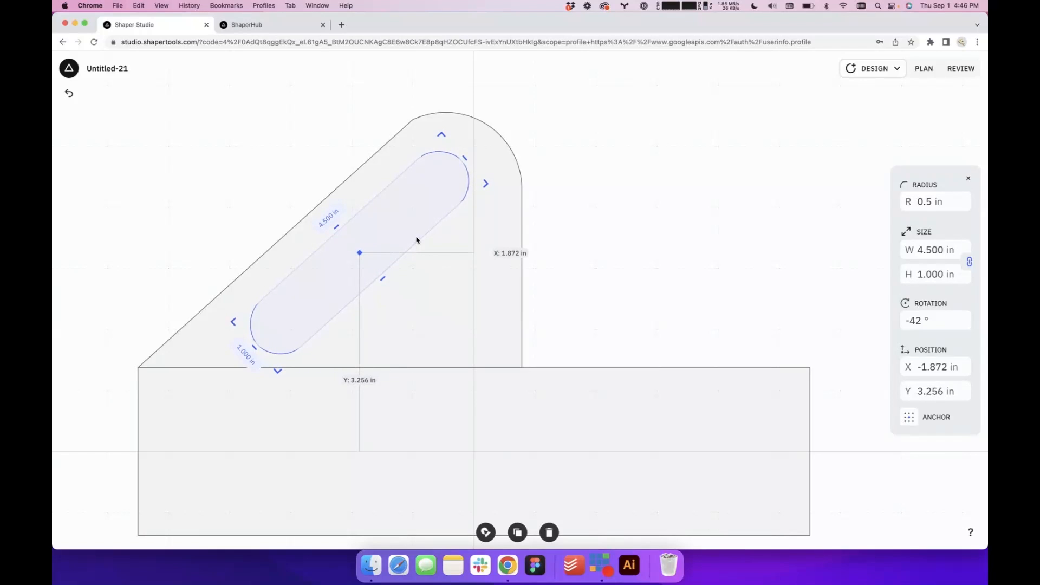
left_click(839, 305)
Examine the slot's placement within the handle and the overall template outline
scroll(839, 305, "down", 5)
scroll(867, 370, "up", 6)
left_click_drag(867, 369, 866, 360)
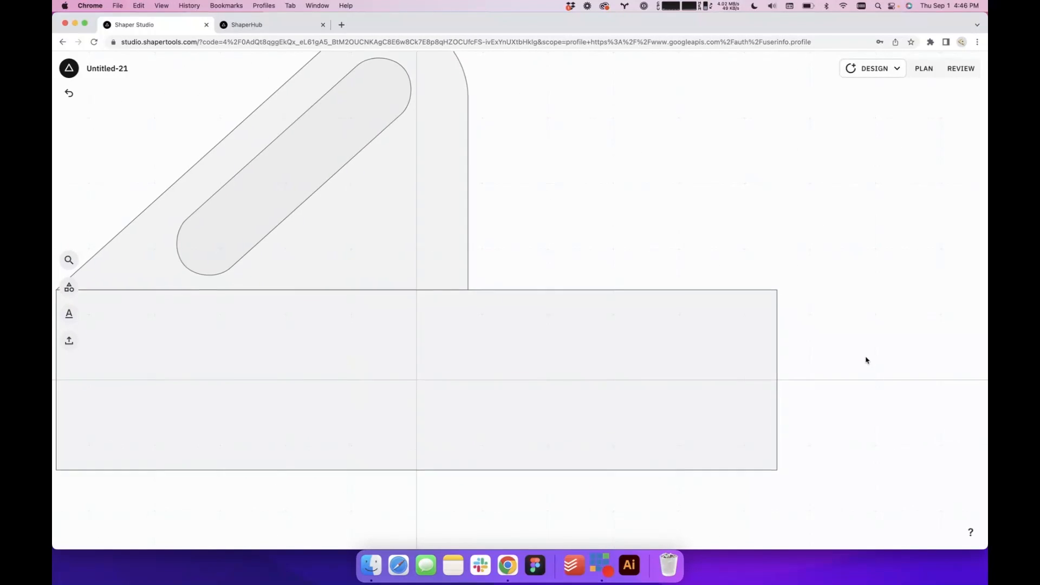
scroll(865, 360, "down", 5)
scroll(866, 360, "up", 3)
scroll(865, 360, "down", 4)
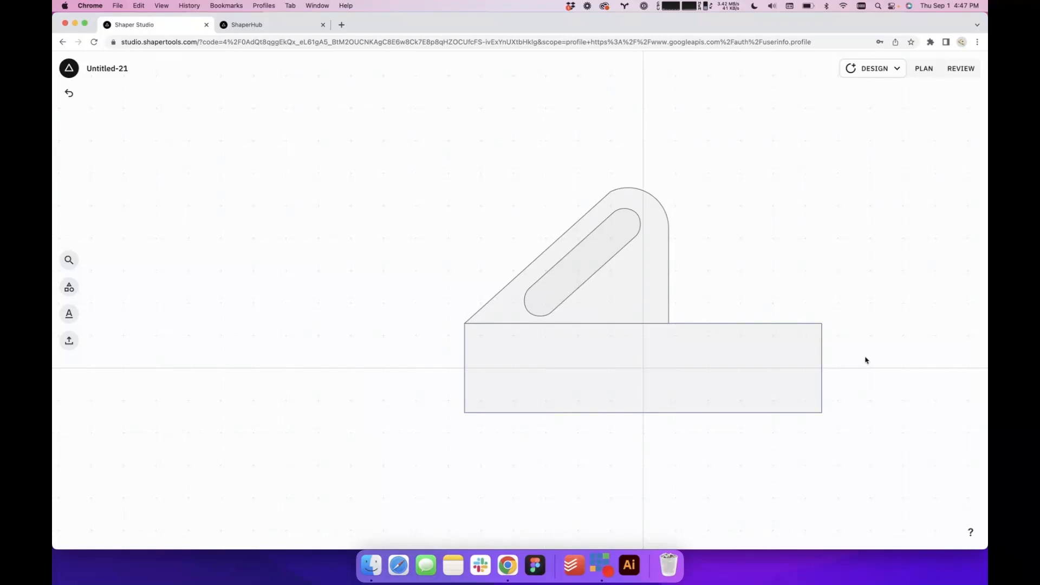
scroll(717, 282, "up", 3)
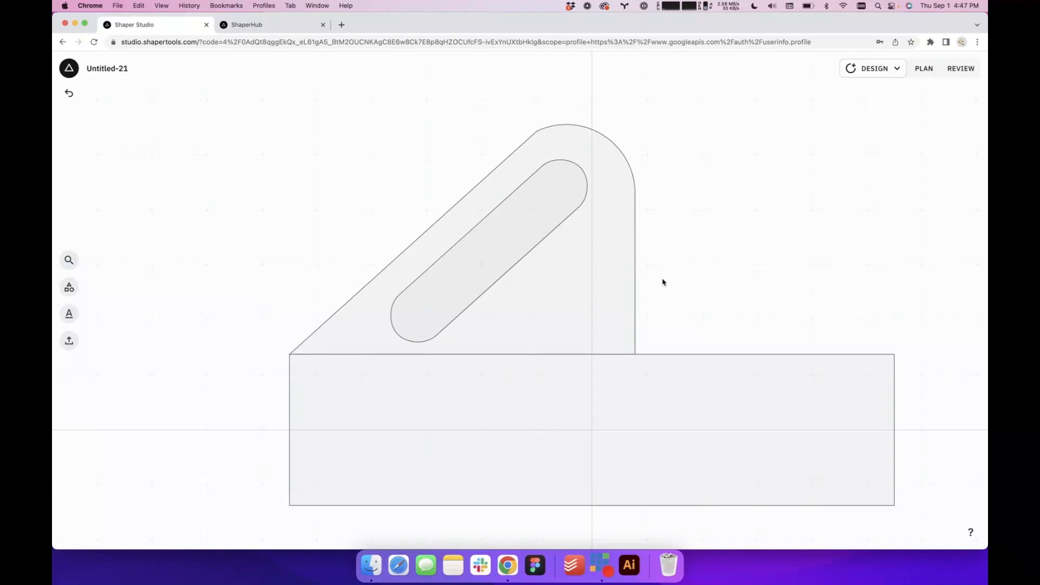
left_click(503, 253)
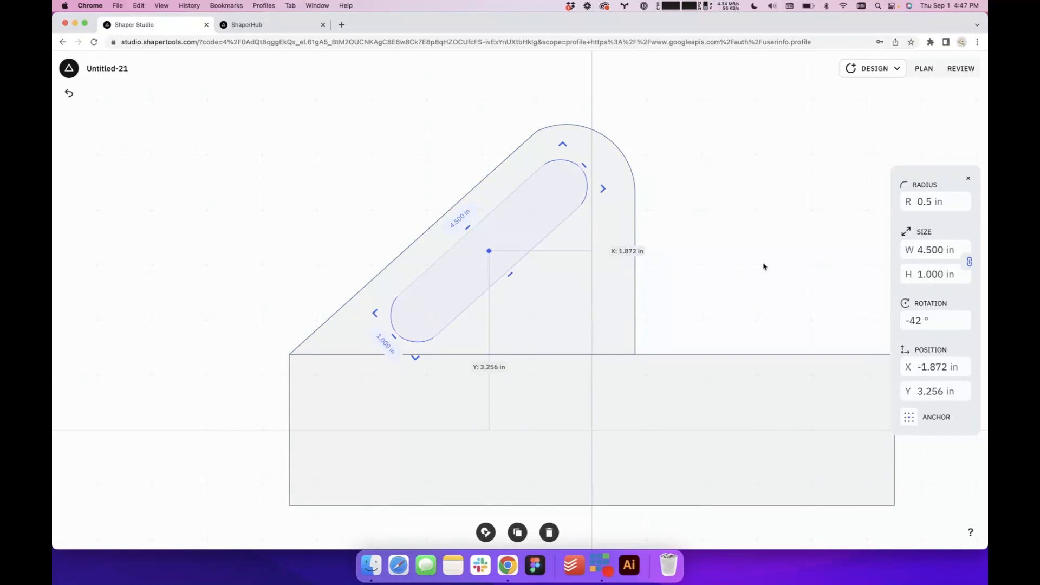
left_click(729, 214)
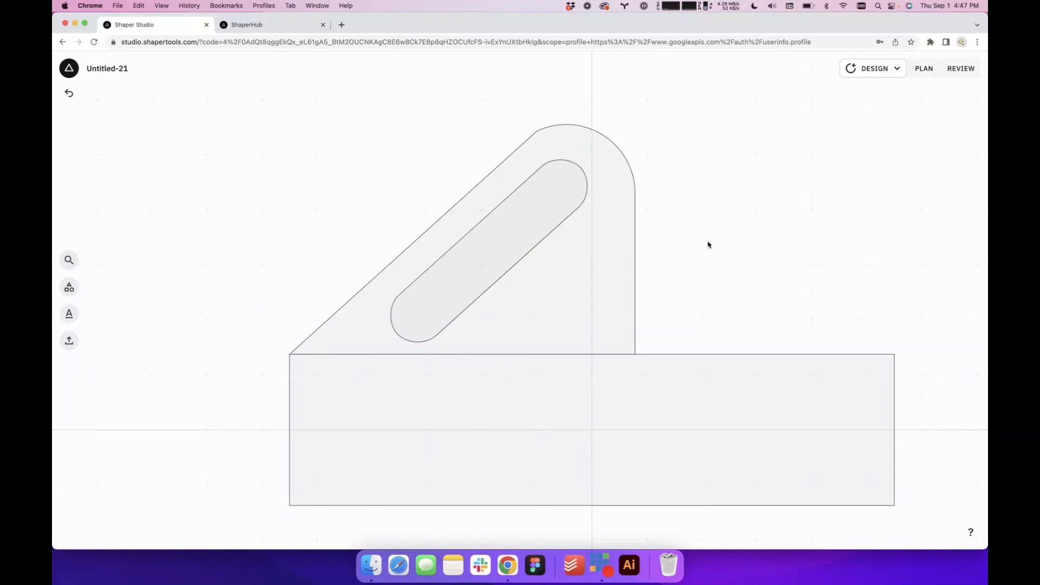
scroll(673, 295, "down", 4)
scroll(754, 385, "up", 4)
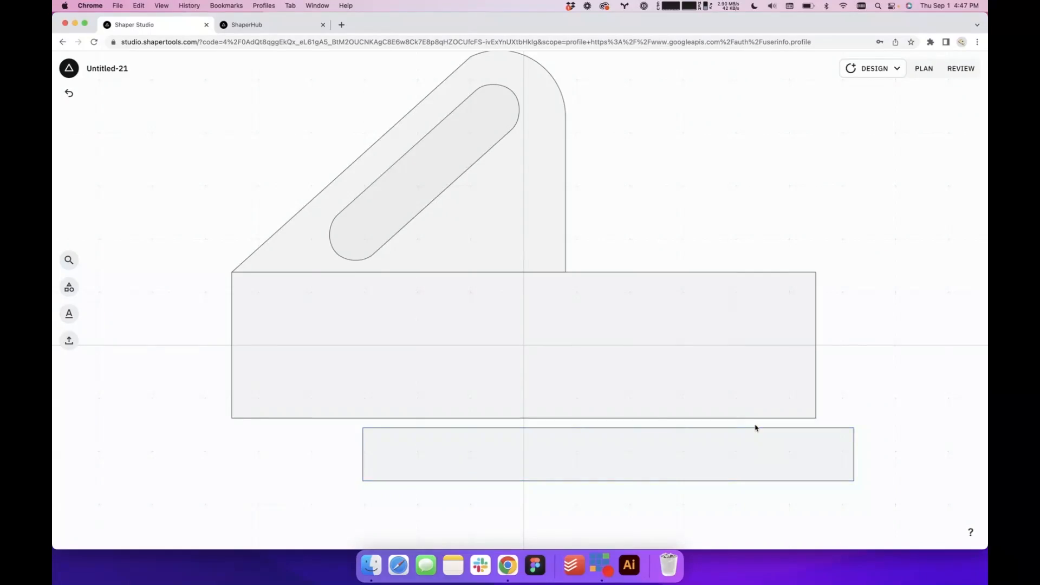
Unlock the thin rectangle's proportions, set its height to 0.5 in and move it farther below the base rectangle
scroll(754, 427, "down", 5)
scroll(796, 453, "up", 5)
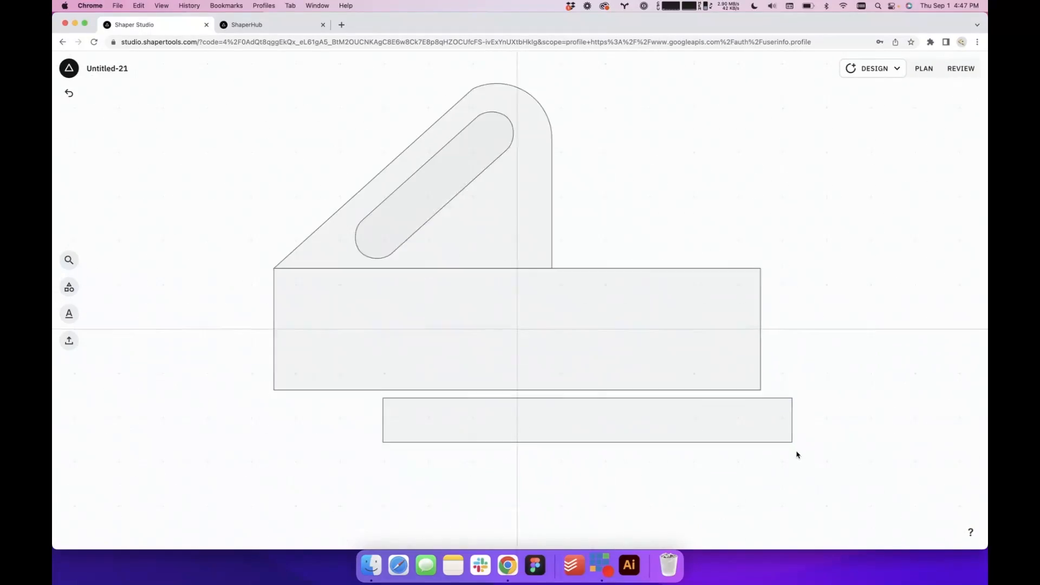
left_click(691, 422)
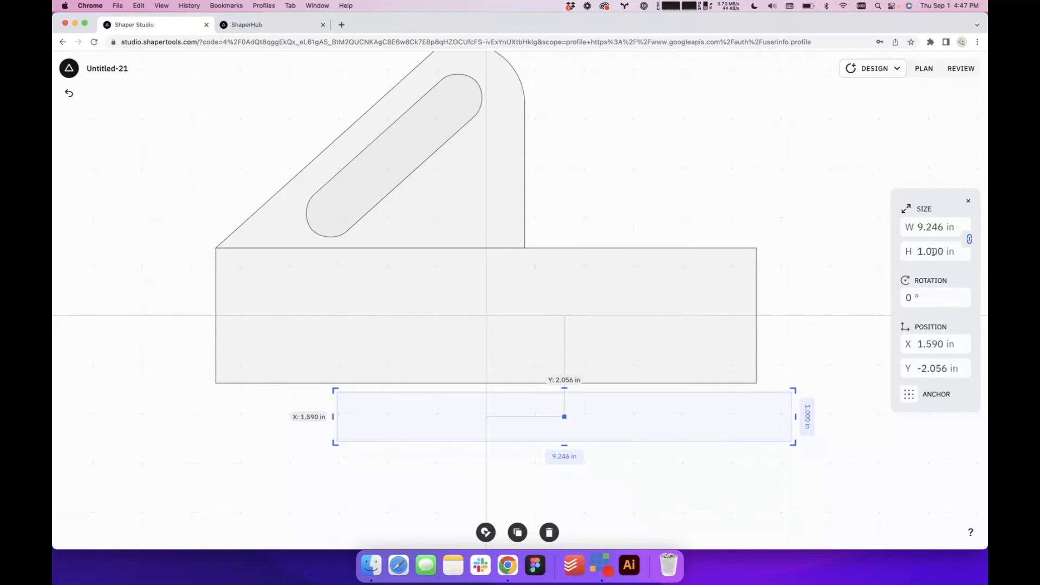
left_click(969, 240)
left_click(933, 251)
type("0.")
type("5")
key("Return")
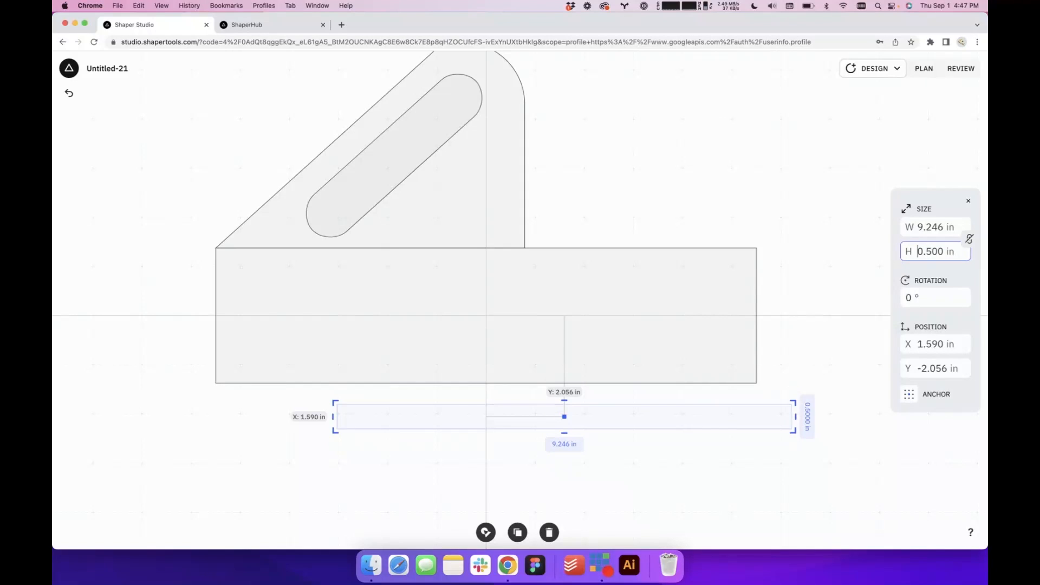
left_click(634, 467)
left_click_drag(580, 426, 581, 468)
left_click(613, 423)
scroll(613, 423, "down", 5)
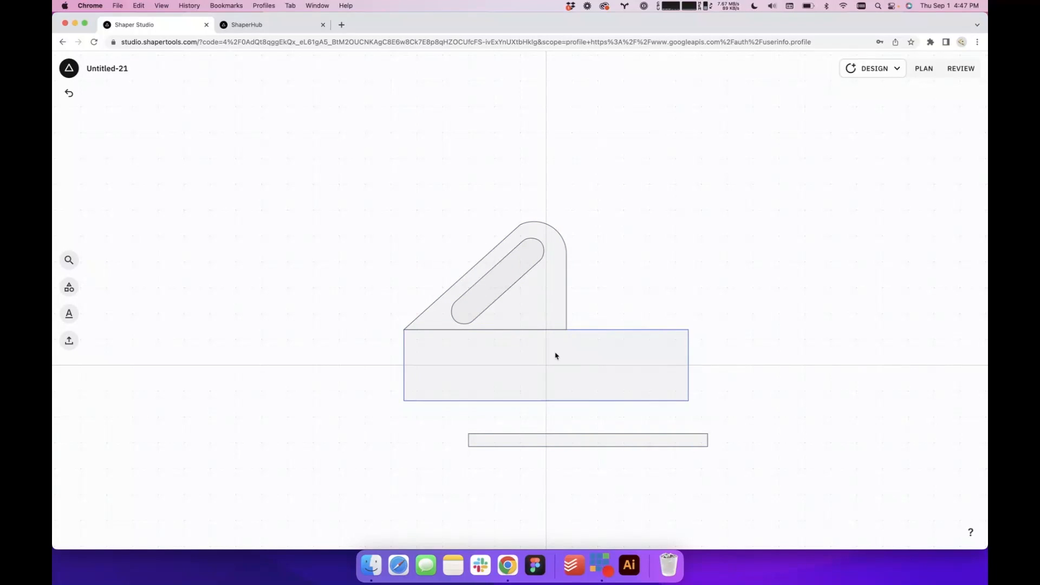
Select the base, handle and slot and move them together until the base's lower-left corner sits on the grid origin
left_click(555, 355)
left_click(609, 268)
left_click_drag(369, 235, 577, 386)
left_click_drag(503, 355, 645, 321)
left_click(401, 397)
scroll(401, 397, "down", 3)
scroll(511, 394, "up", 5)
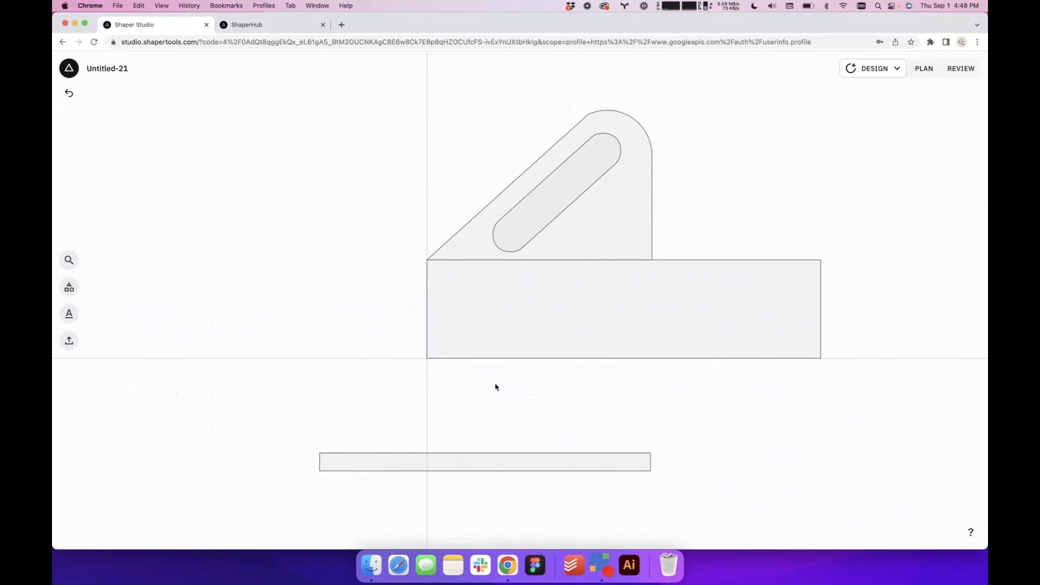
Place the thin rectangle along the base's lower edge, centred at X 6.623 in, Y 0.25 in and overhanging the base's right end
left_click(418, 460)
left_click_drag(389, 466, 572, 354)
scroll(667, 390, "up", 5)
scroll(667, 390, "down", 3)
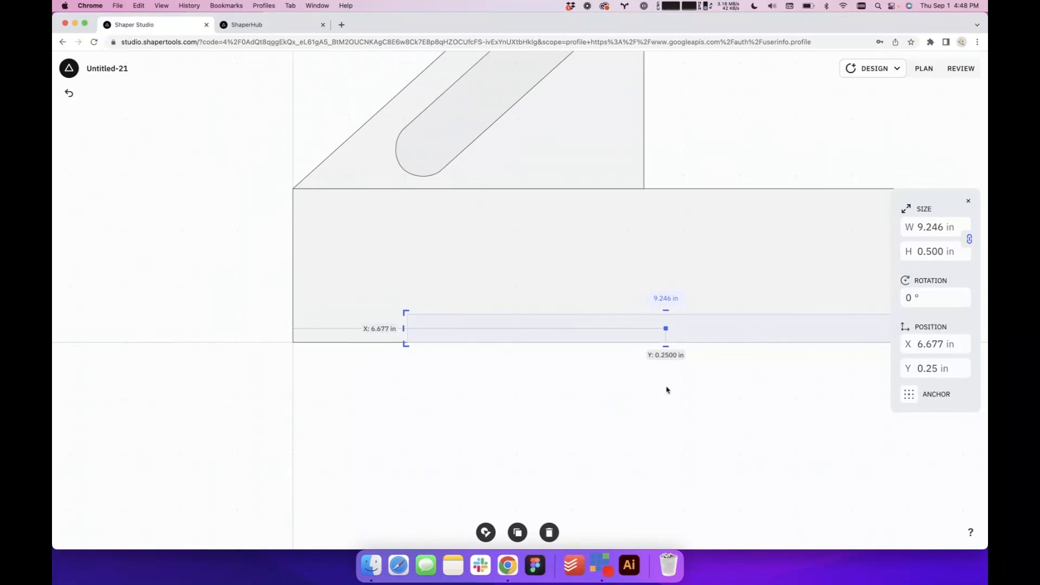
scroll(355, 359, "up", 5)
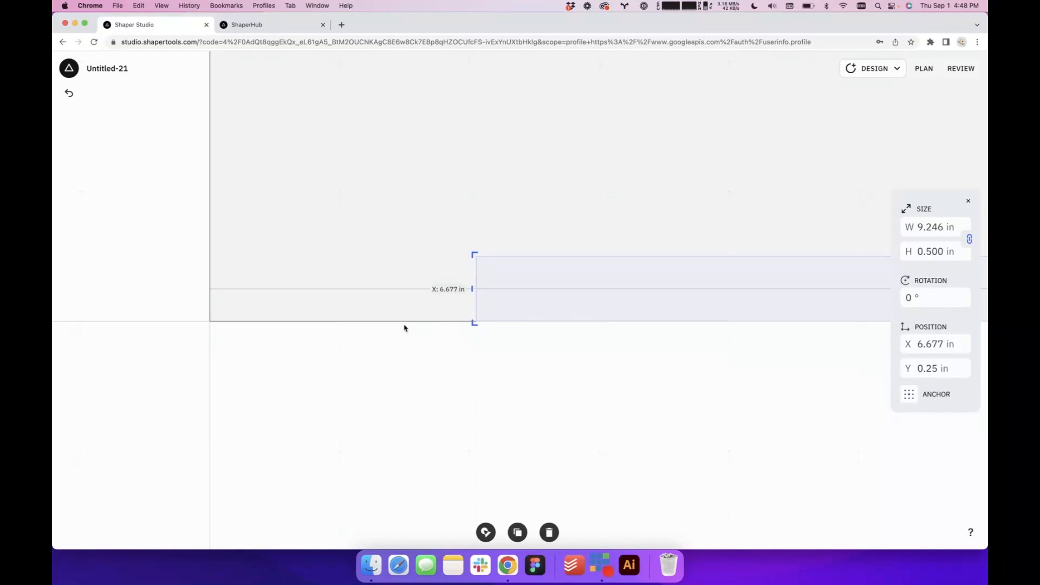
left_click_drag(506, 286, 498, 287)
scroll(426, 401, "down", 3)
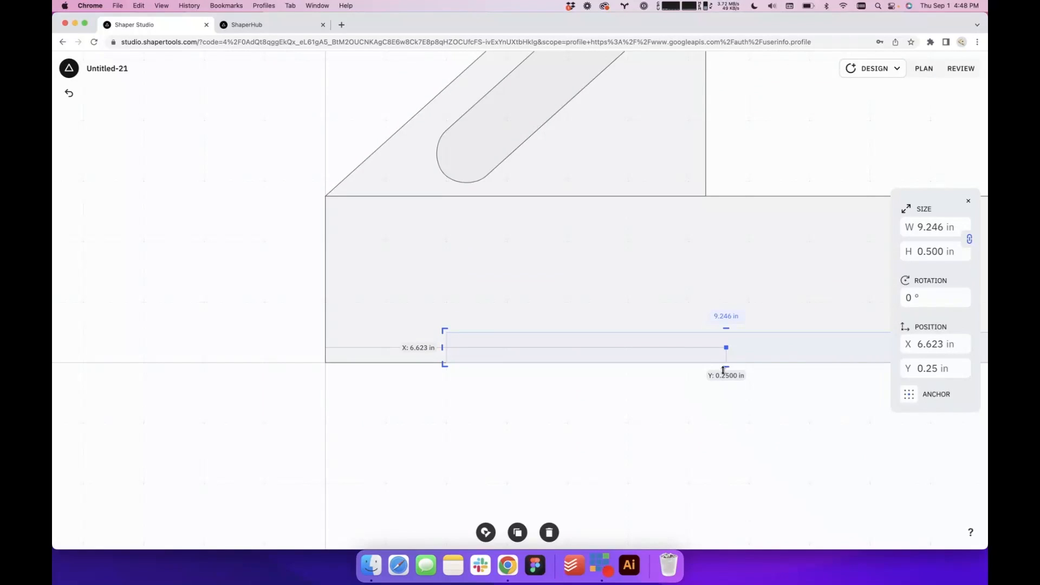
scroll(724, 370, "down", 2)
scroll(723, 369, "up", 3)
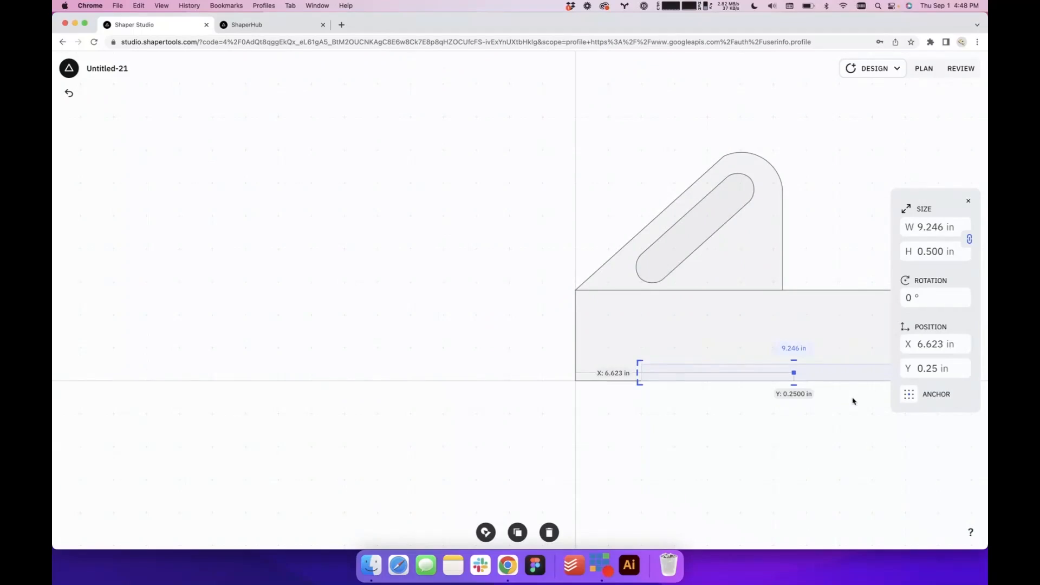
left_click_drag(852, 398, 691, 412)
scroll(691, 412, "up", 3)
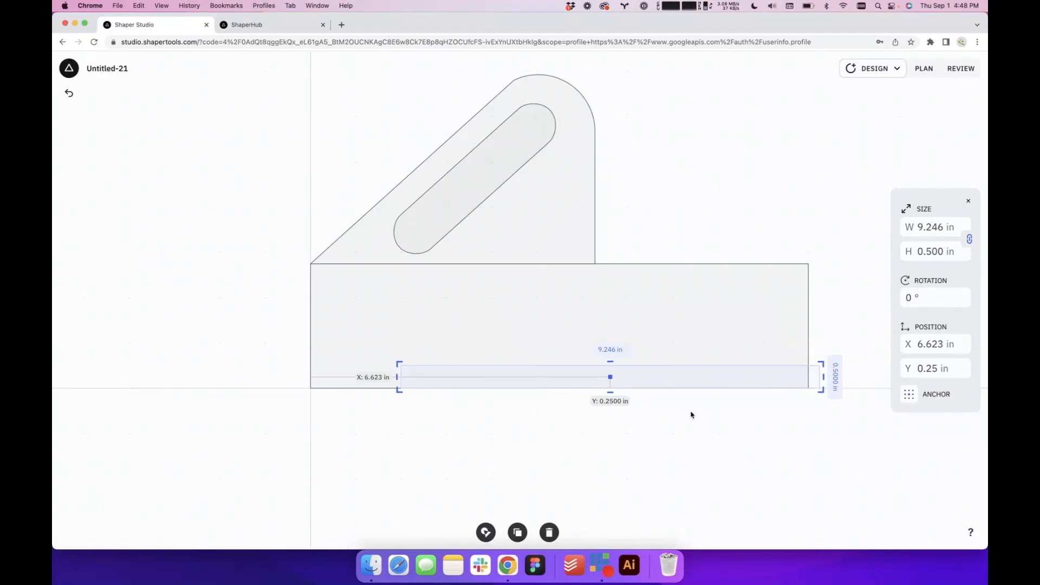
Set the thin rectangle's position anchor to its lower-left corner
left_click(909, 394)
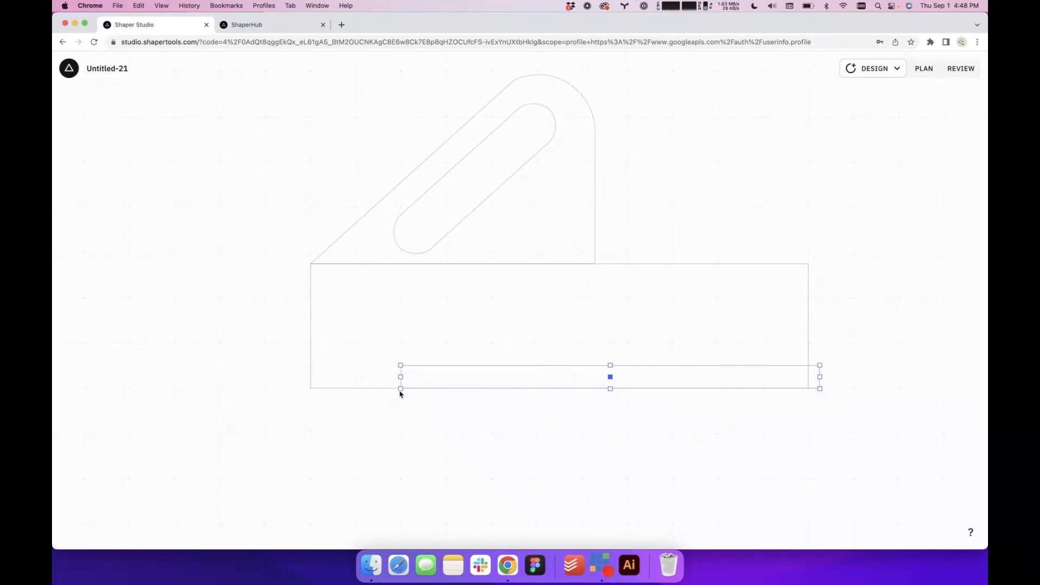
scroll(425, 425, "up", 3)
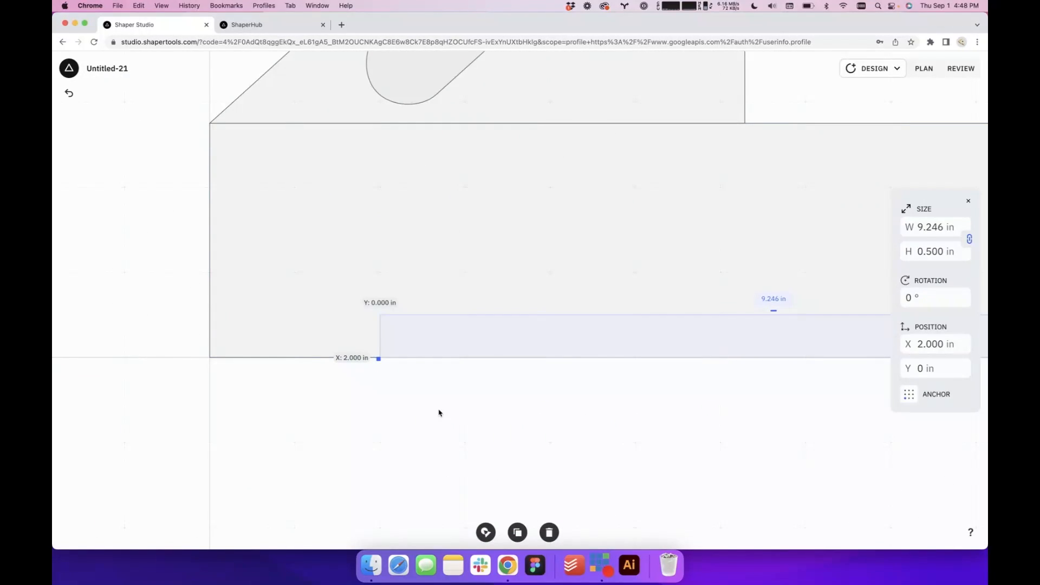
scroll(438, 413, "down", 3)
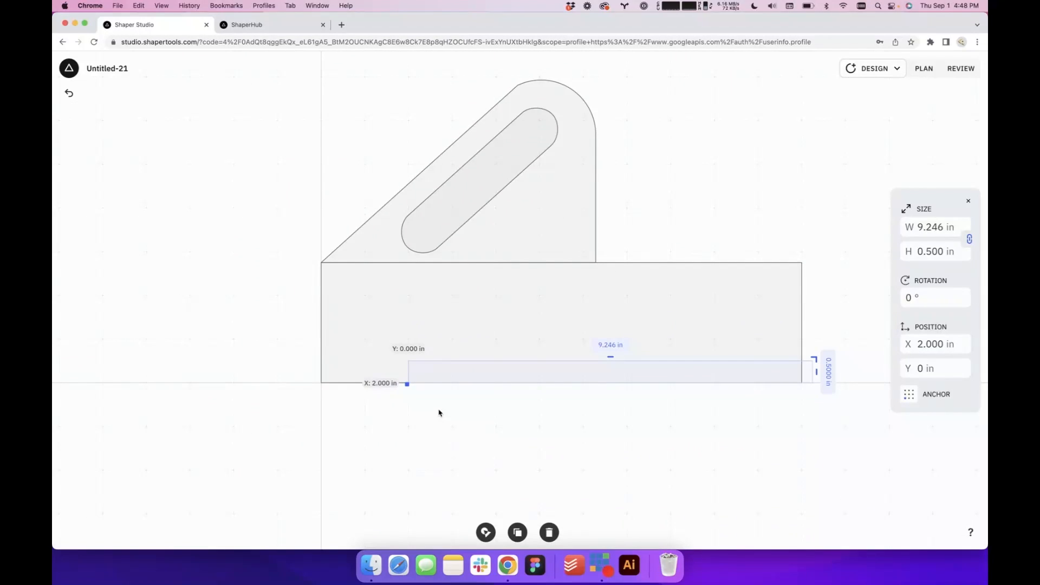
Use Shapeshifter on the base and thin rectangle, keeping only the base area outside the strip to form a stepped lower edge
left_click(650, 416)
left_click_drag(521, 416, 441, 336)
left_click(486, 532)
left_click(486, 342)
left_click(568, 513)
left_click(448, 437)
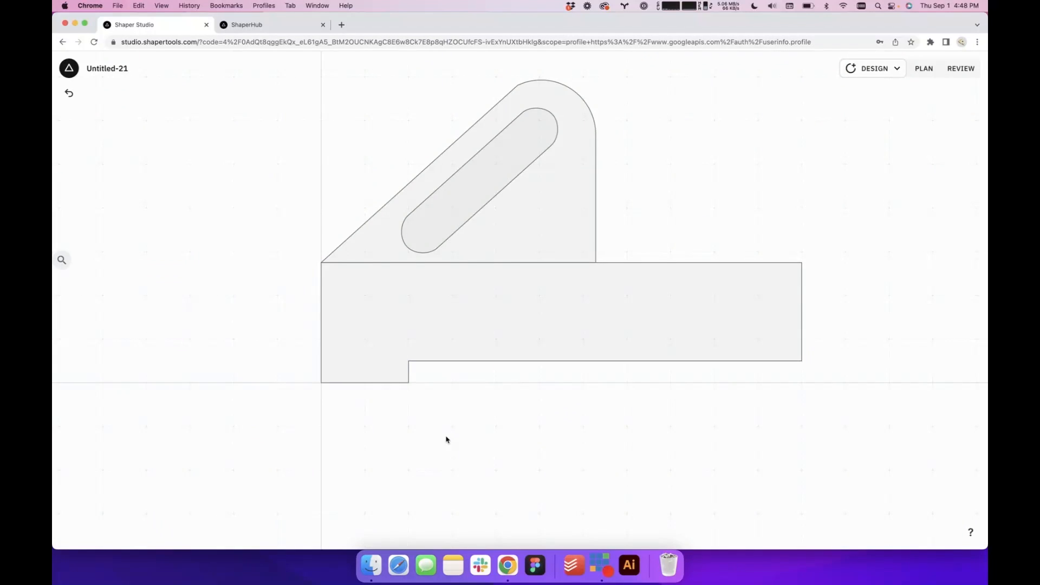
Add a circle 1.000 in in diameter beside the step's inner corner on the base's lower edge
scroll(448, 437, "up", 5)
left_click(69, 287)
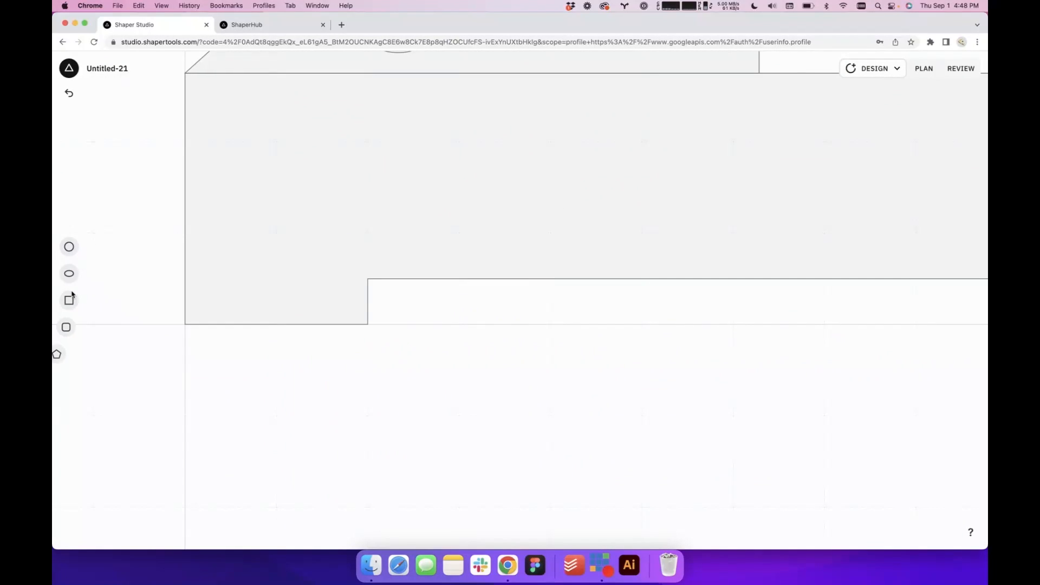
left_click(68, 244)
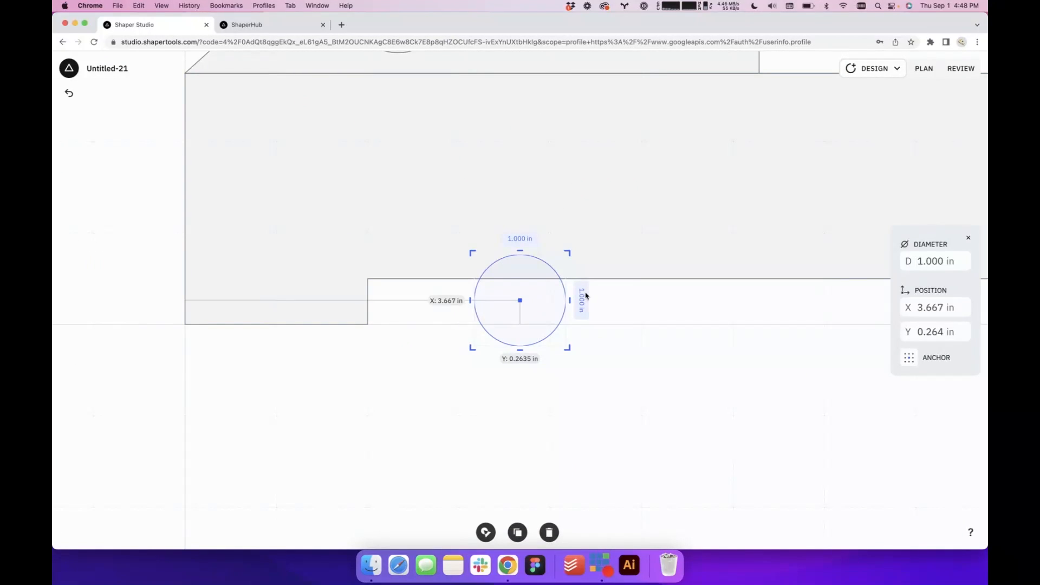
Set the circle's diameter to 0.300 in and place it at the step's inner corner, centred on the horizontal edge and touching the vertical edge
left_click(928, 258)
type("0.")
type("3")
key("Return")
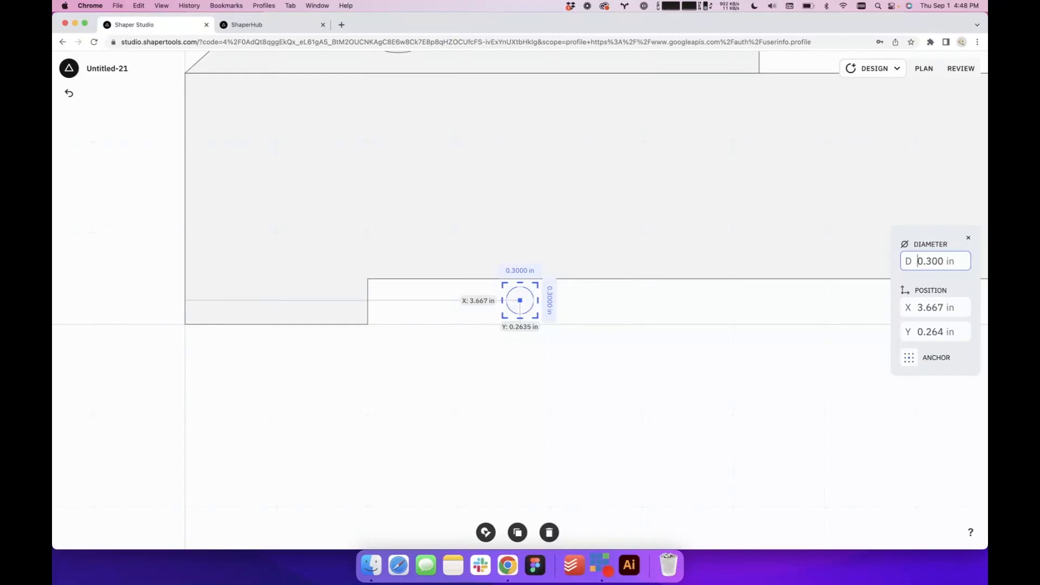
scroll(623, 312, "up", 4)
left_click_drag(448, 288, 213, 251)
left_click(306, 286)
Use Shapeshifter on the base and circle, keeping only the base area outside the circle to form a rounded corner relief
scroll(307, 287, "down", 4)
scroll(307, 287, "down", 2)
left_click(230, 254)
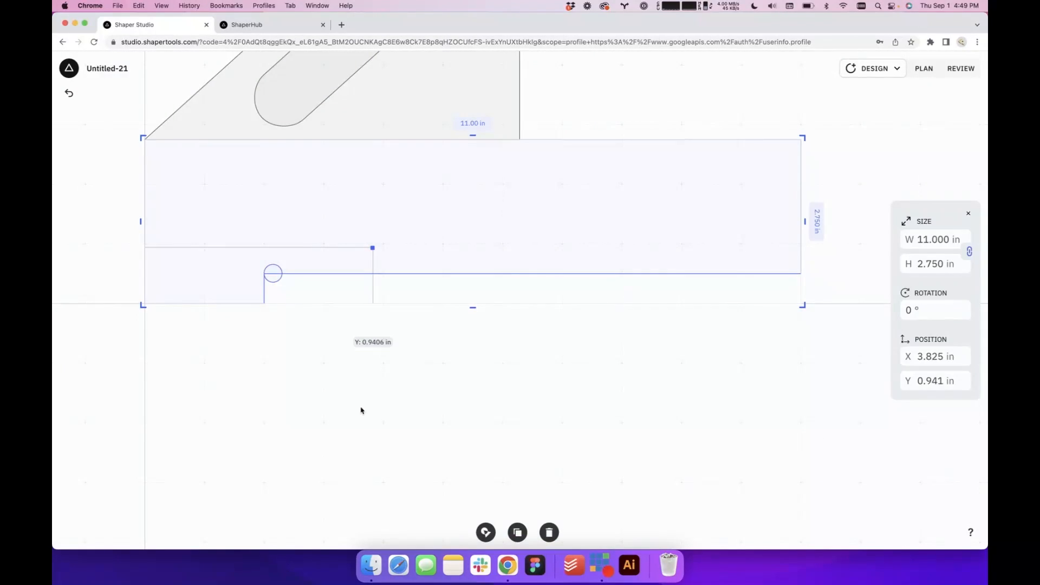
left_click(485, 532)
left_click(300, 249)
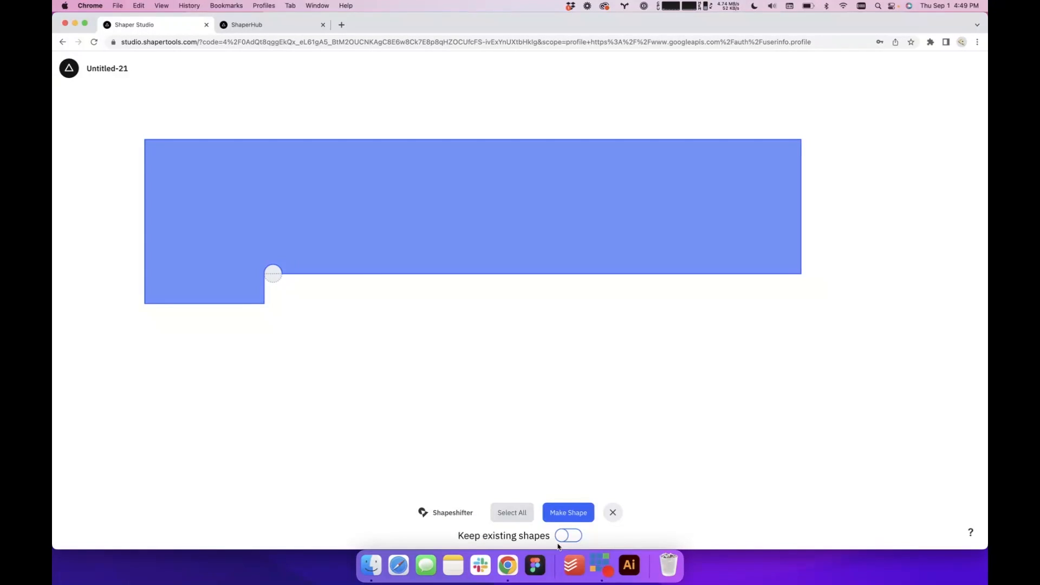
left_click(565, 511)
left_click(583, 434)
scroll(583, 433, "down", 5)
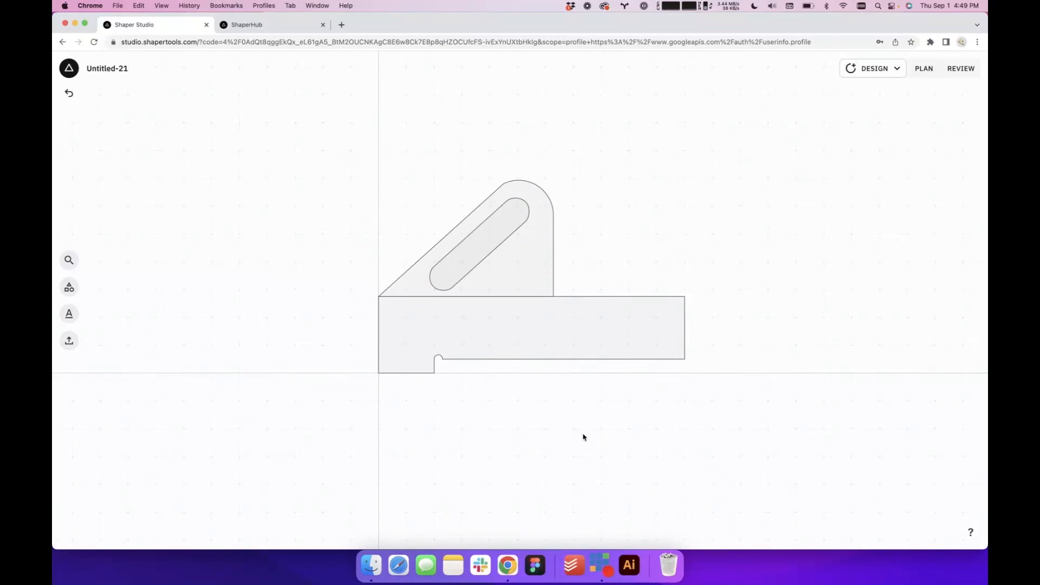
Use Shapeshifter to merge the handle outline and the stepped base into one shape, leaving the slot separate
scroll(615, 253, "up", 5)
scroll(615, 252, "down", 5)
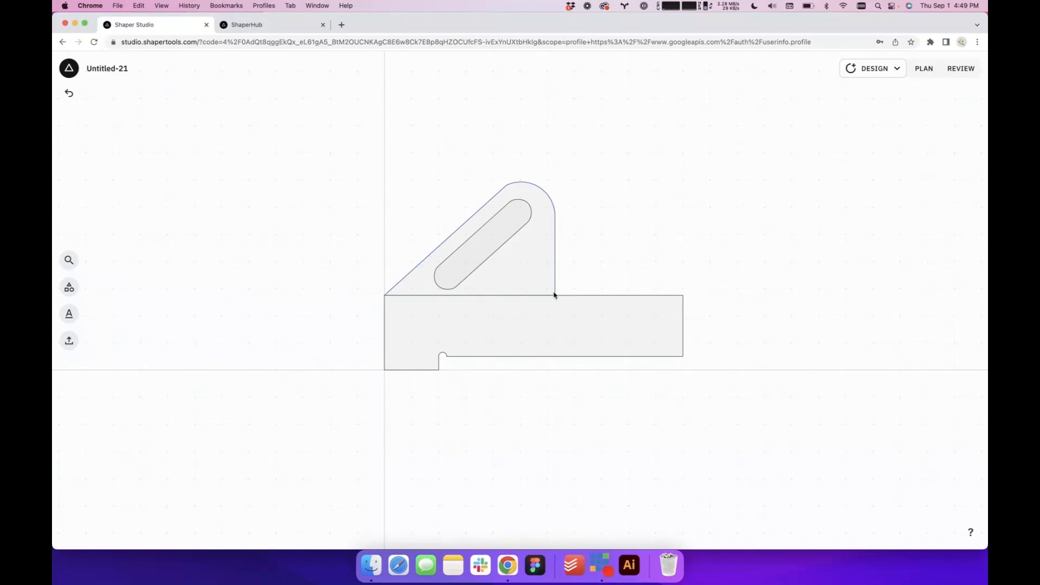
left_click(537, 329)
scroll(533, 277, "up", 5)
left_click(511, 284)
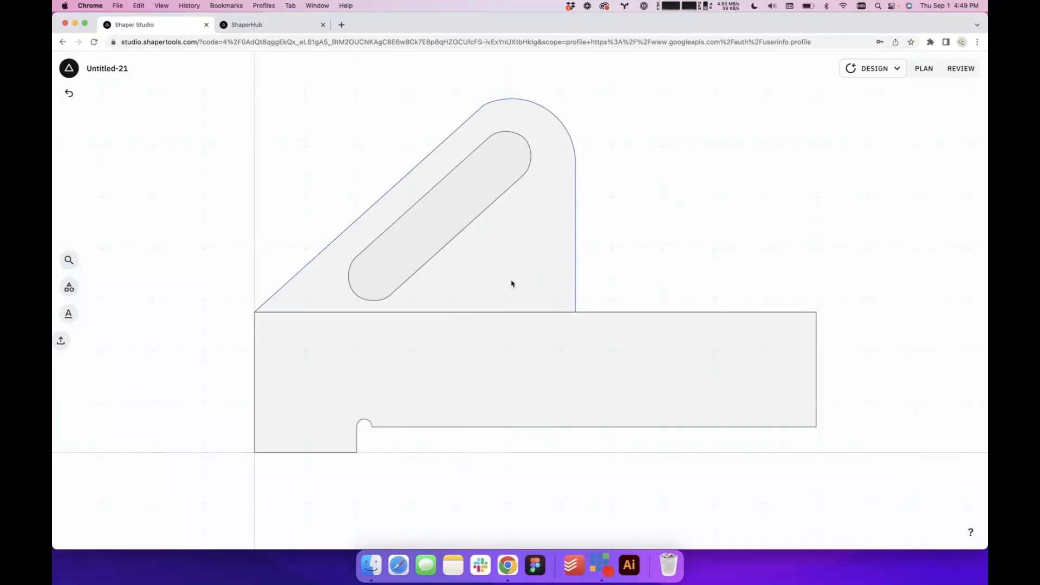
left_click(530, 331, "shift")
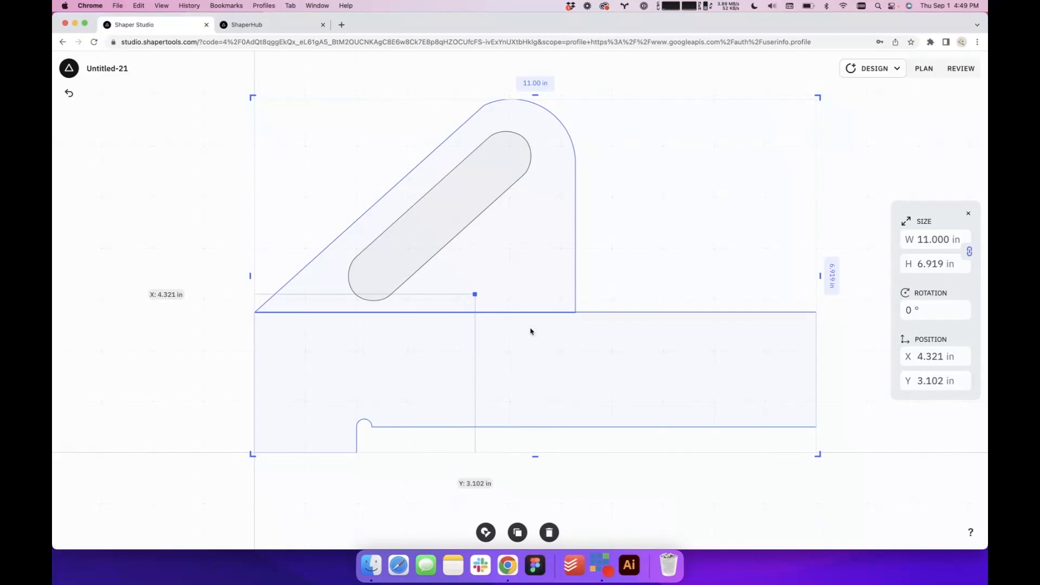
left_click(485, 532)
left_click(499, 288)
left_click(501, 341)
left_click_drag(502, 339, 502, 254)
left_click(518, 512)
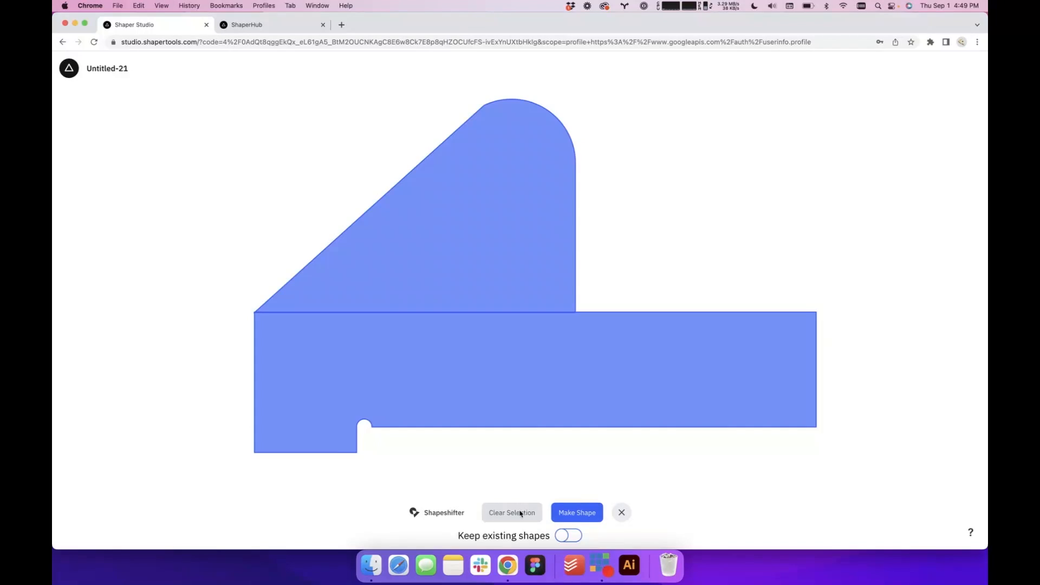
left_click(577, 513)
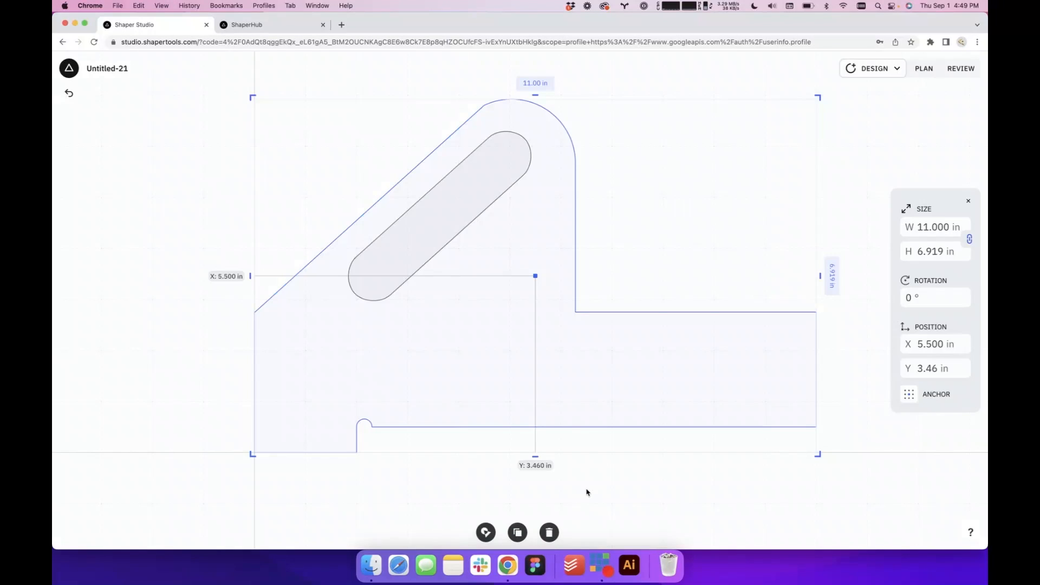
left_click(608, 449)
scroll(608, 455, "down", 5)
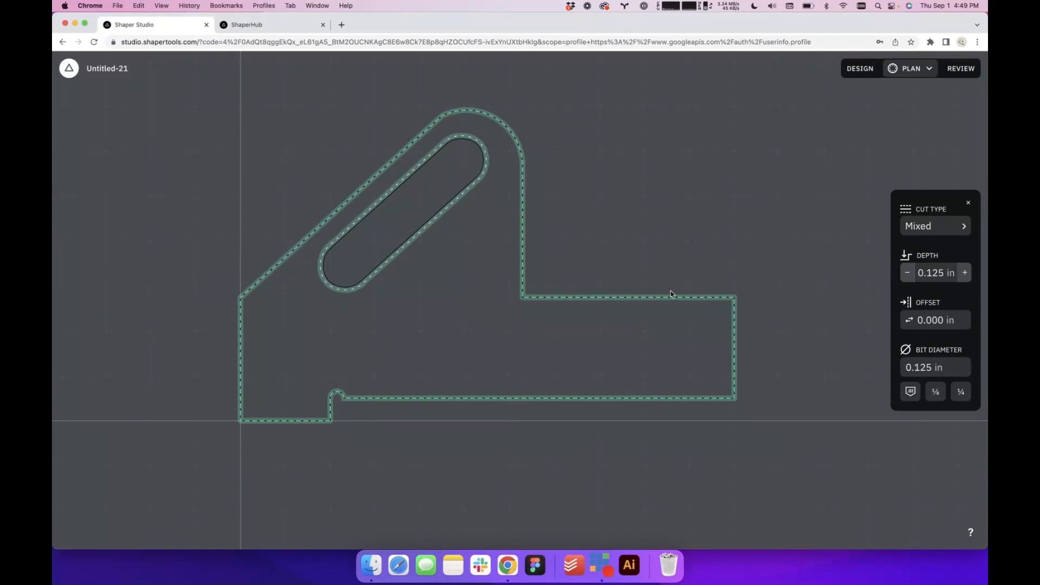
Set the cut type of the outer profile to Outside and of the handle slot to Inside
left_click(915, 232)
left_click(850, 232)
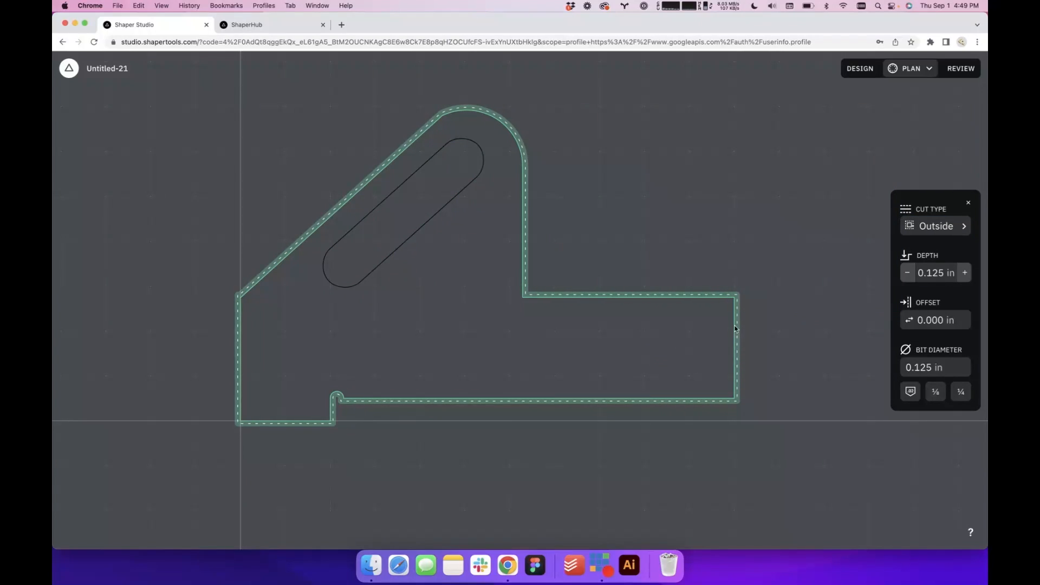
left_click(380, 230)
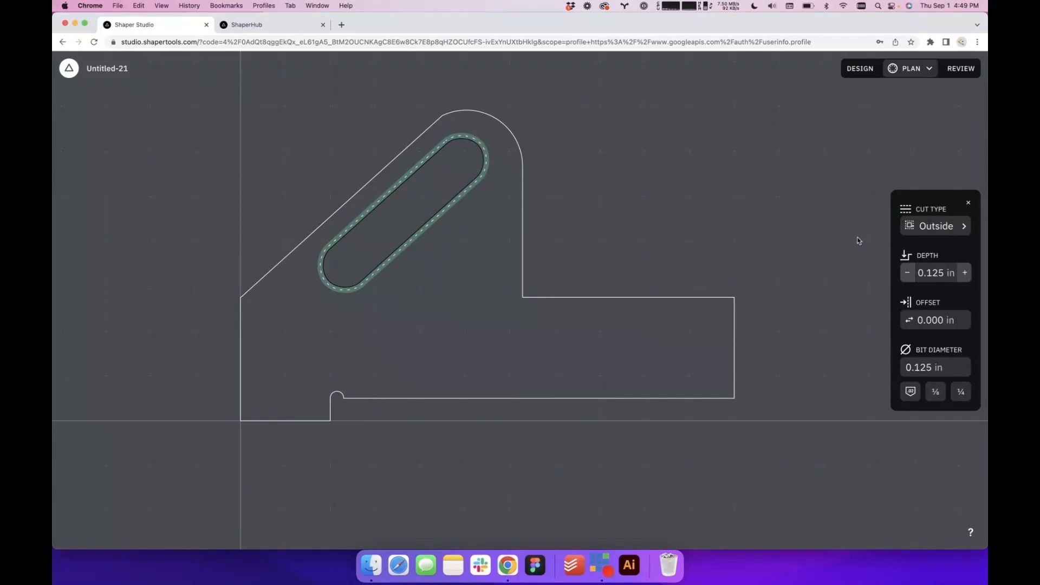
left_click(918, 227)
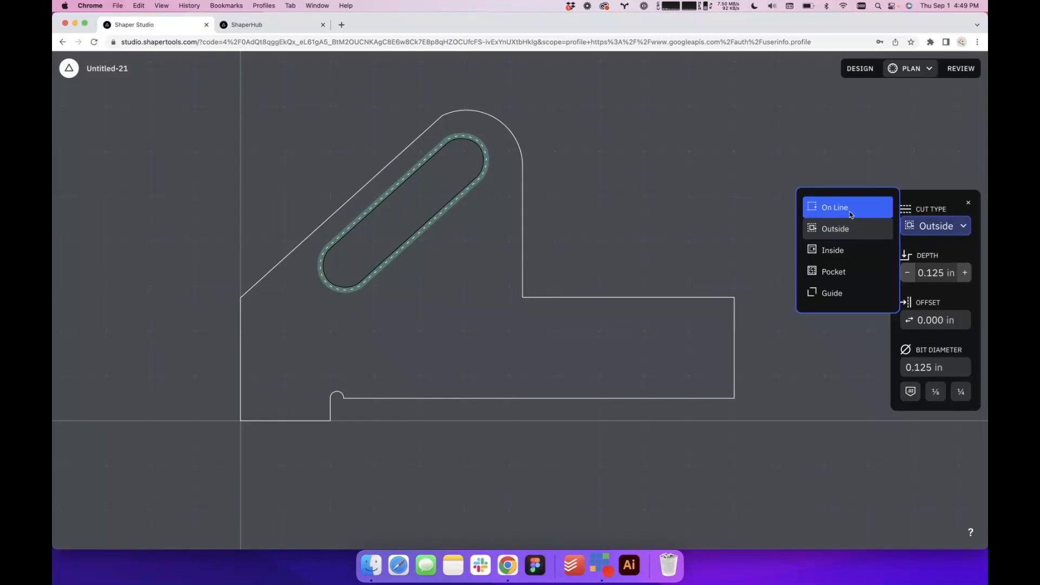
left_click(837, 253)
left_click(710, 253)
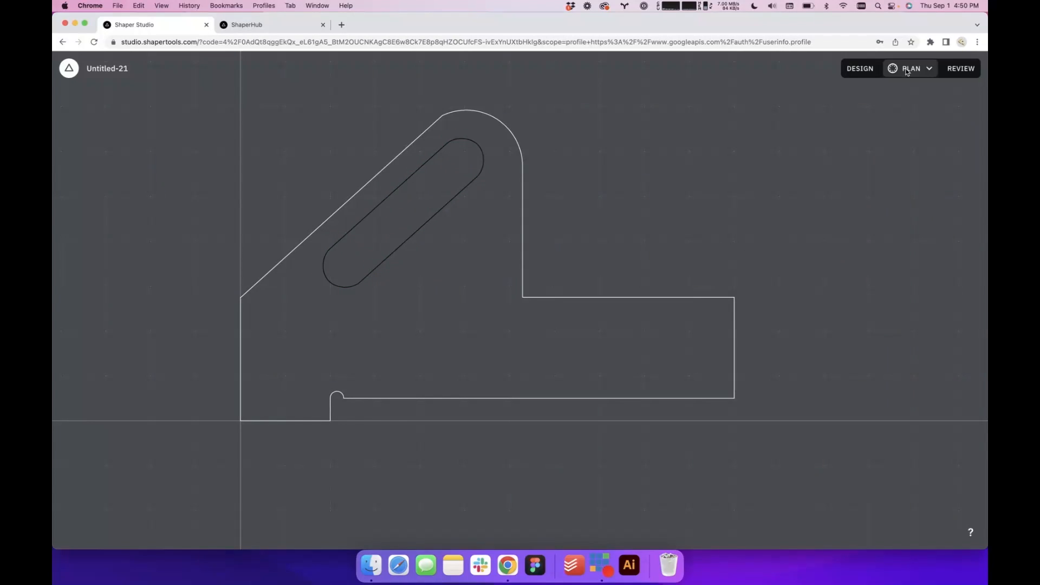
Set the bit diameter of both the outer profile and slot cuts to 1/4 in in the cut plan
left_click(858, 69)
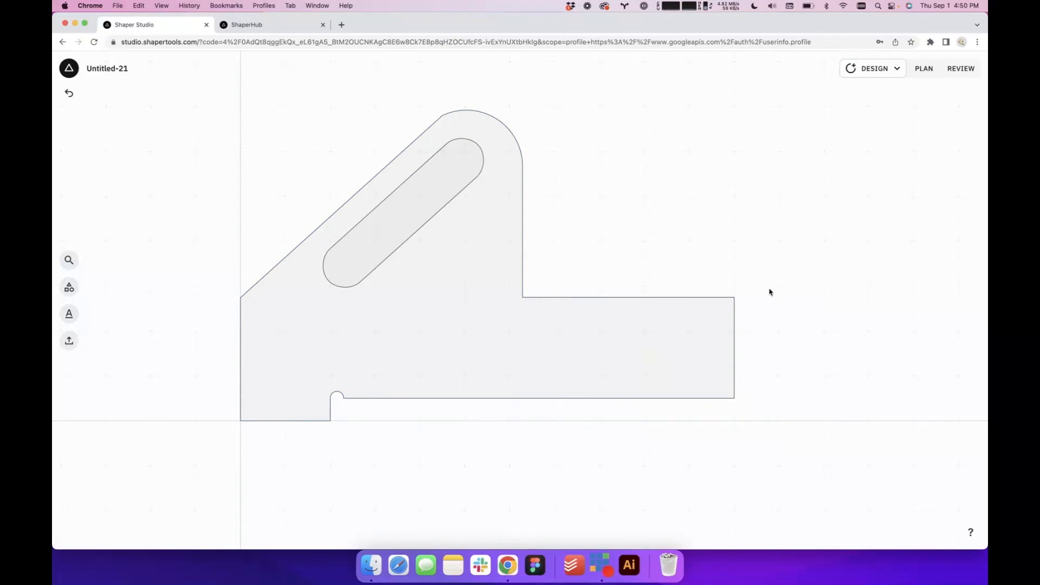
left_click(923, 68)
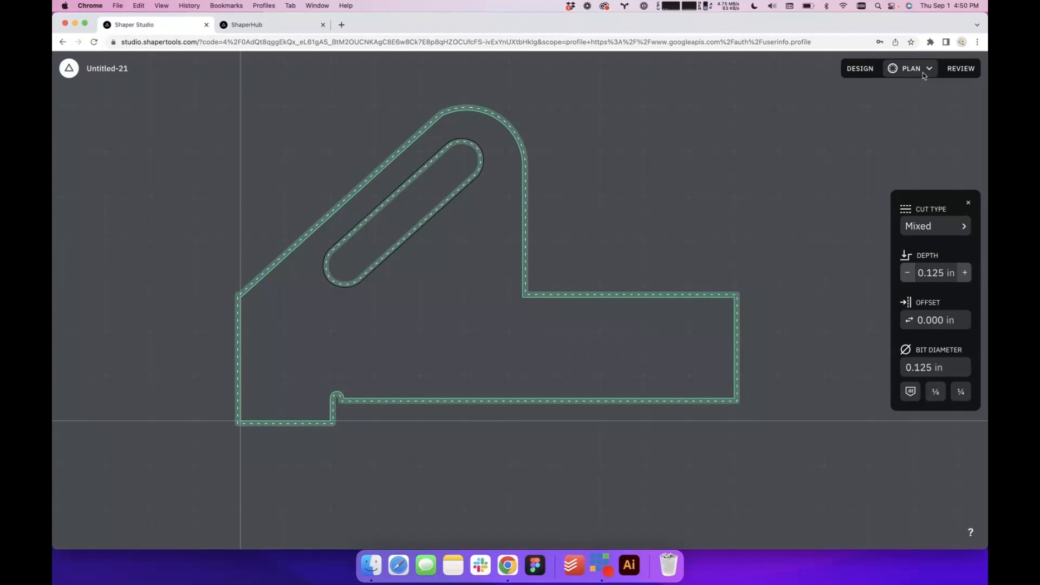
left_click(961, 392)
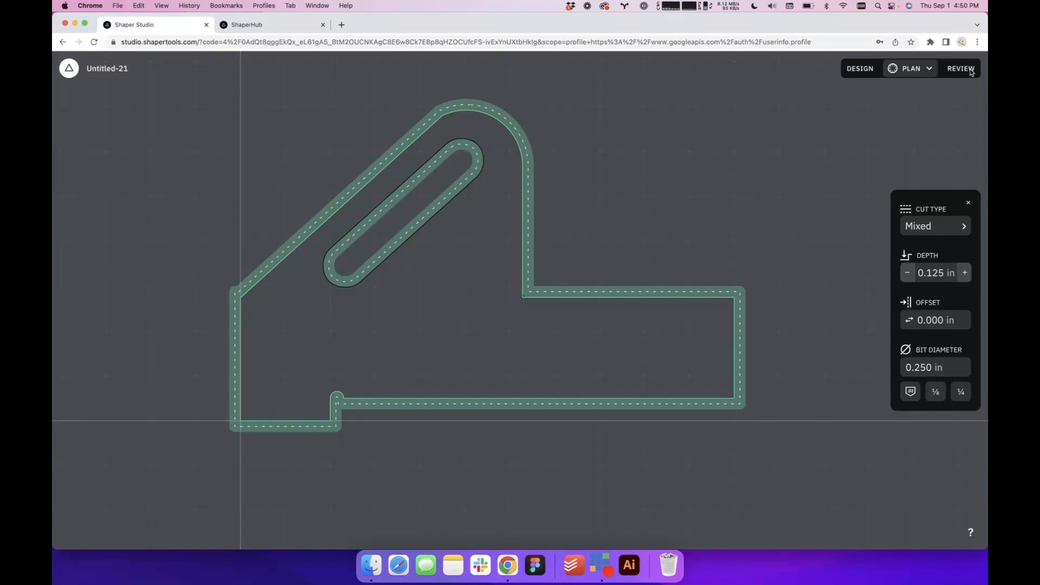
Review the simulated cuts, examining the inner corners of the profile, and return to the design view
left_click(966, 73)
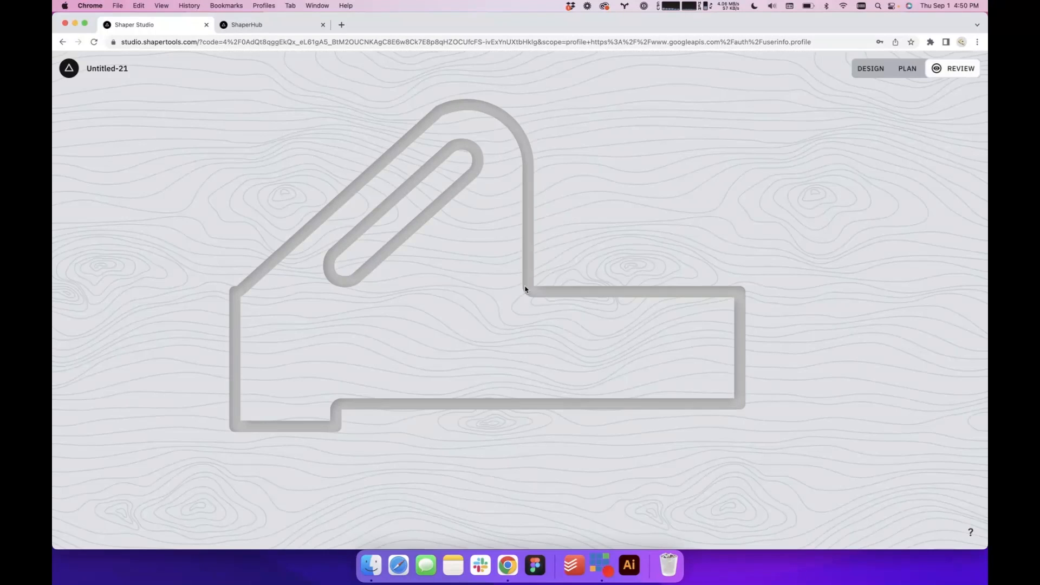
scroll(524, 290, "up", 3)
scroll(524, 290, "up", 2)
scroll(515, 343, "down", 5)
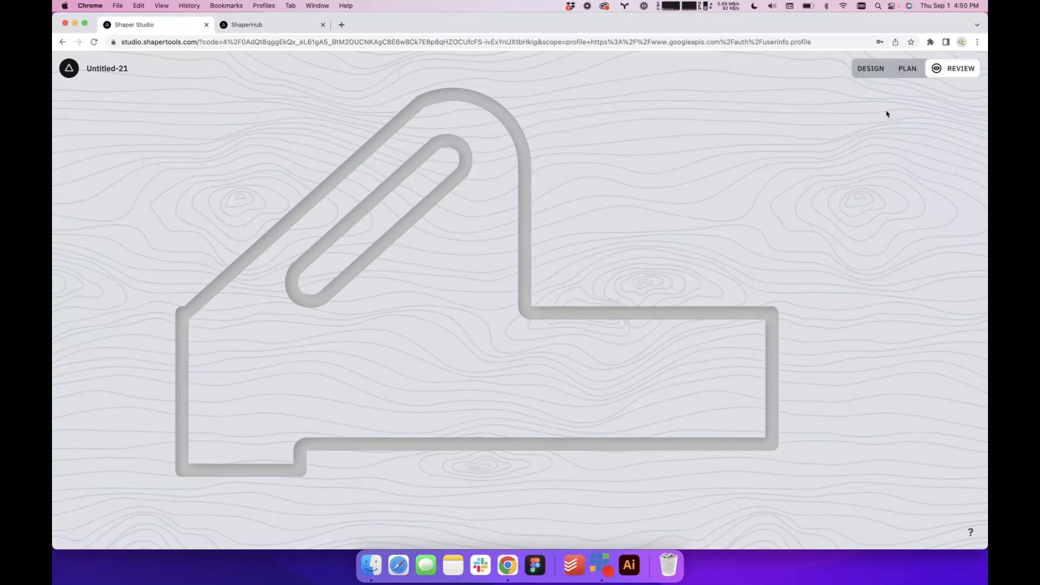
left_click(870, 69)
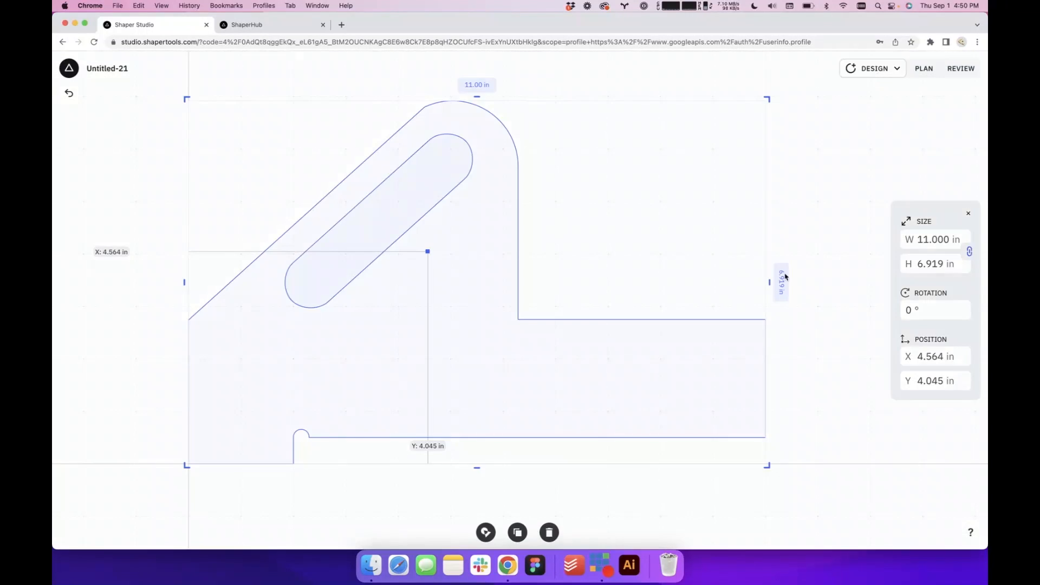
left_click(806, 302)
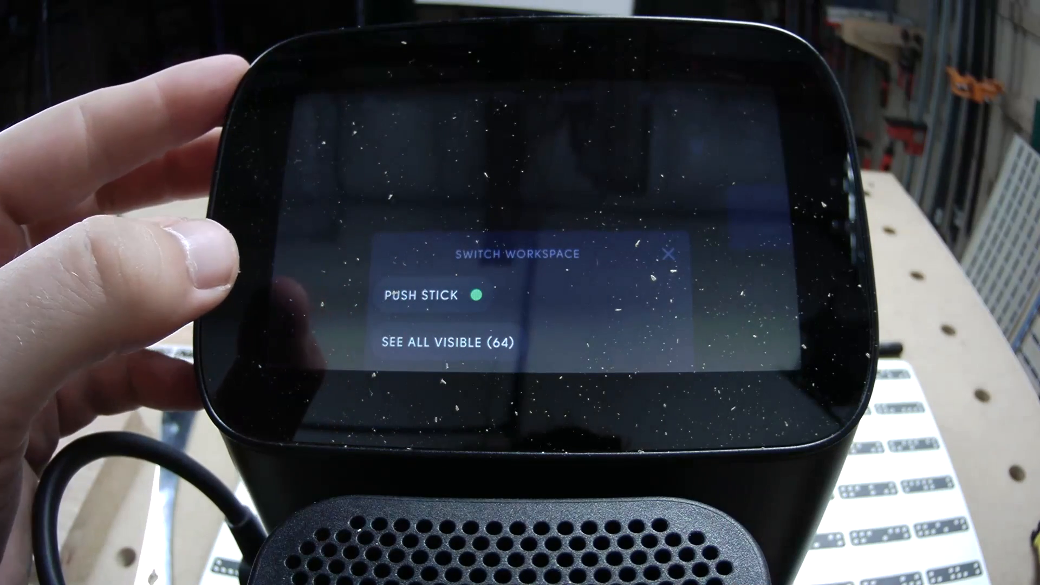
On Shaper Origin, open the Push Stick workspace and import the PushStick design from ShaperHub over the workpiece
left_click(418, 295)
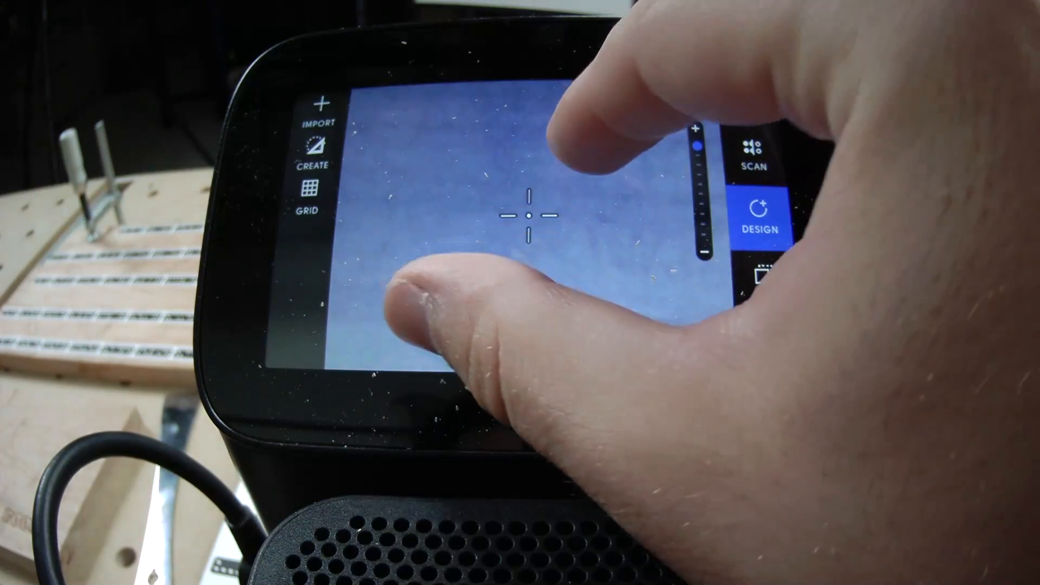
scroll(503, 222, "down", 2)
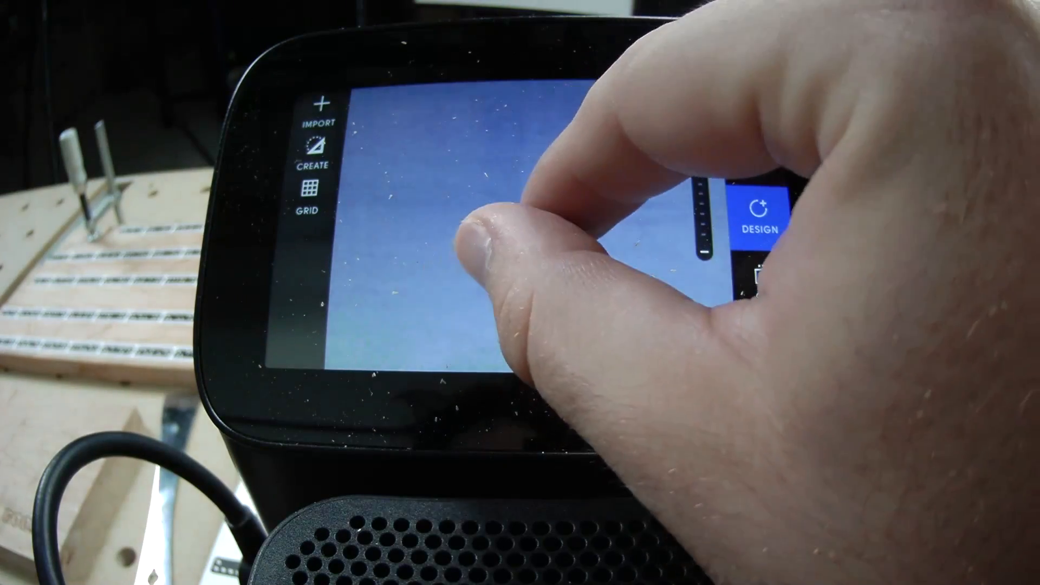
scroll(504, 222, "down", 3)
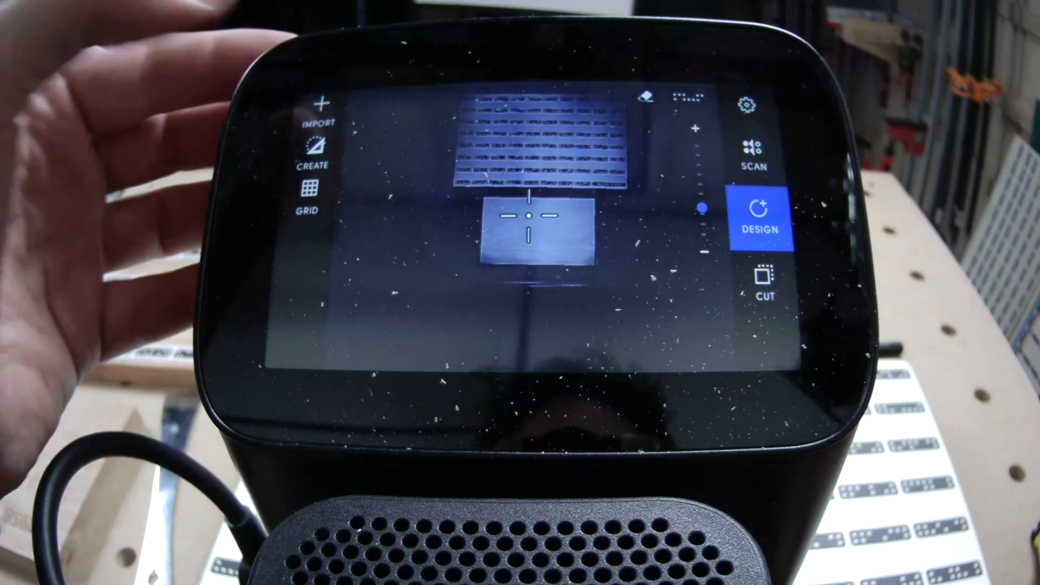
left_click(321, 111)
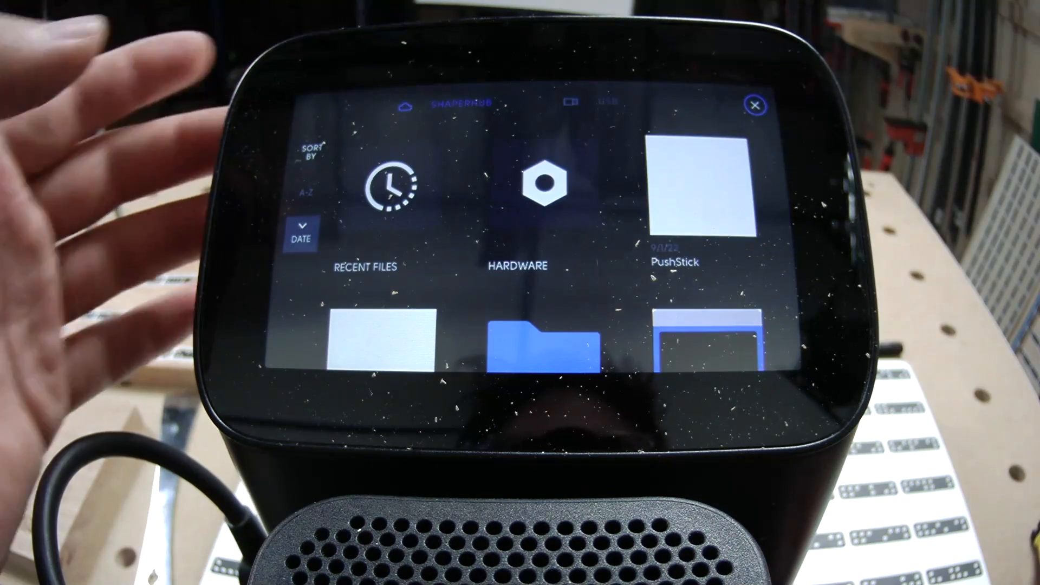
left_click(699, 187)
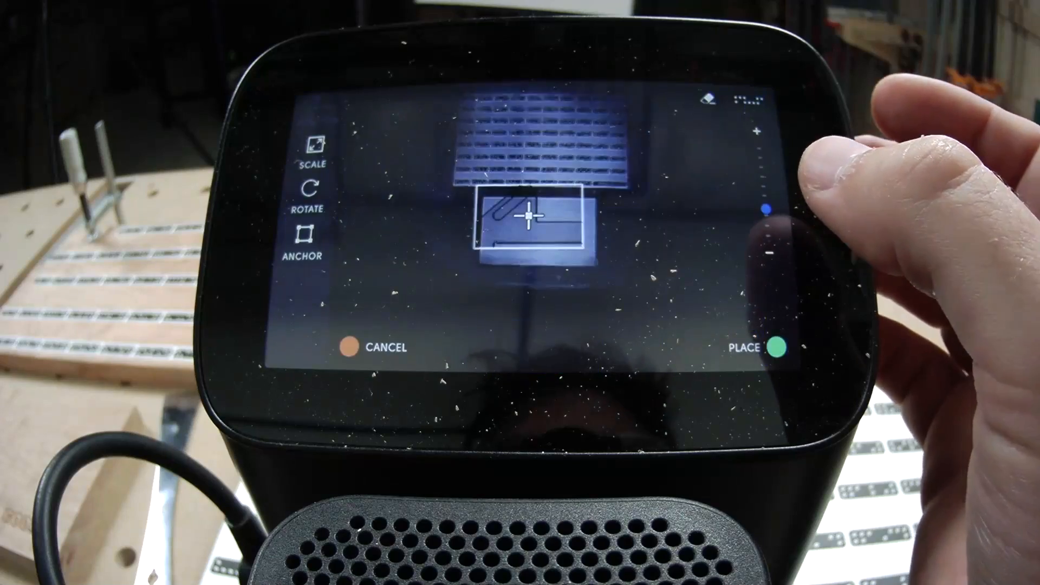
scroll(528, 215, "up", 5)
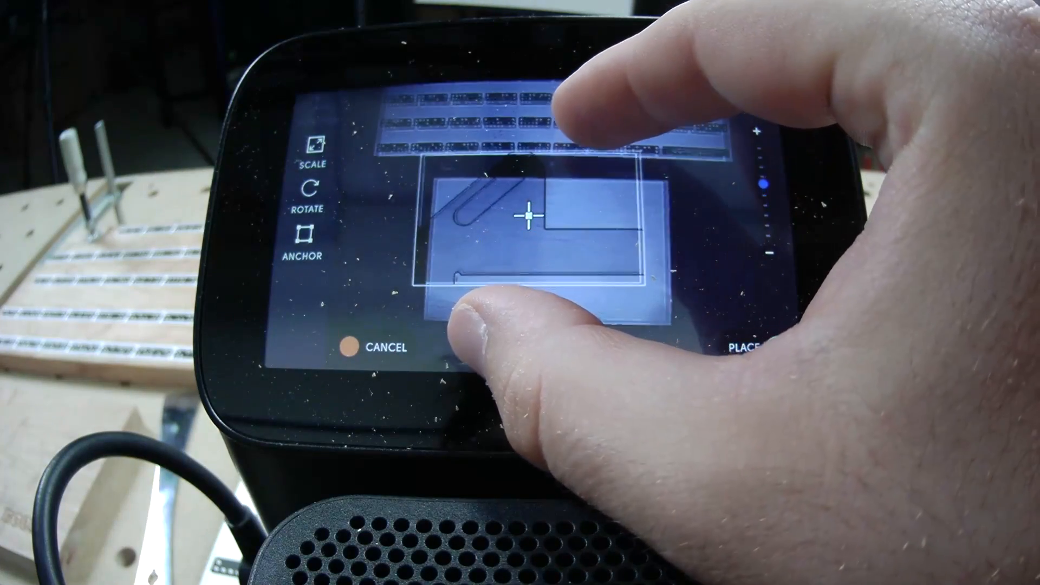
scroll(529, 216, "up", 1)
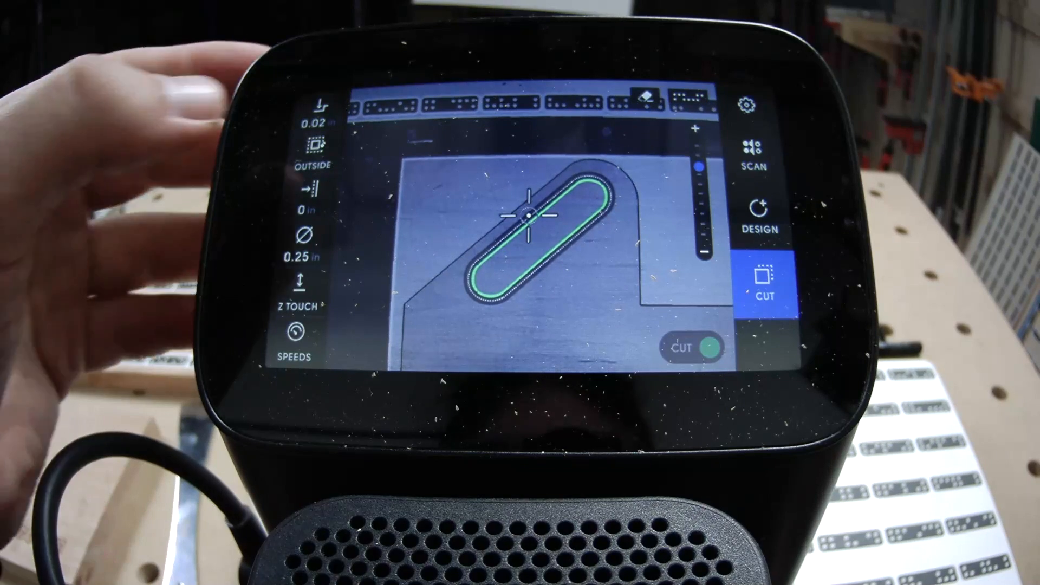
Change the handle slot's cut type to Inside on Shaper Origin
left_click(315, 149)
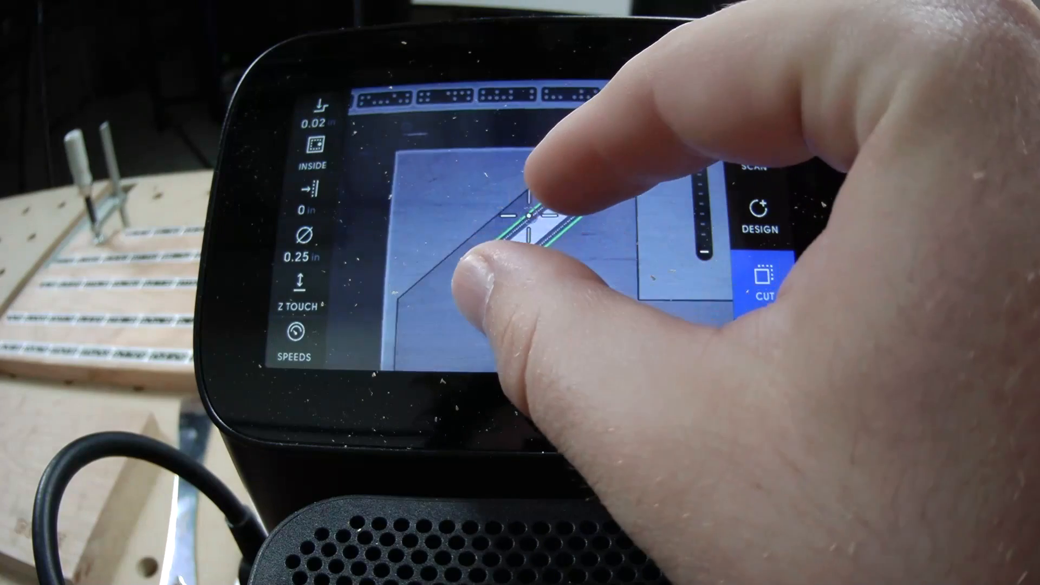
scroll(529, 215, "up", 3)
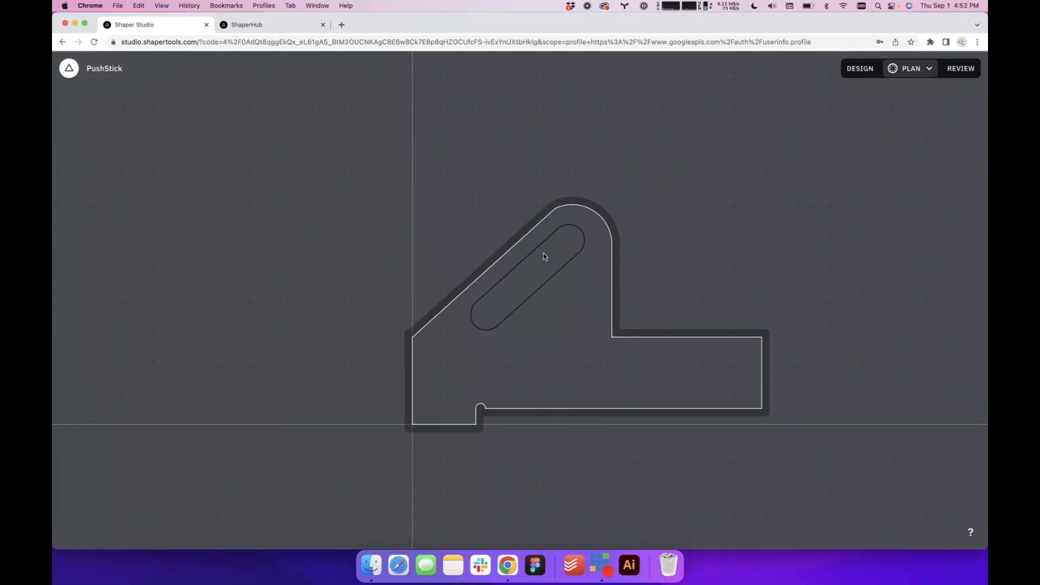
In Shaper Studio's cut plan, check the saved cut settings of the outer profile and the handle slot
left_click(580, 244)
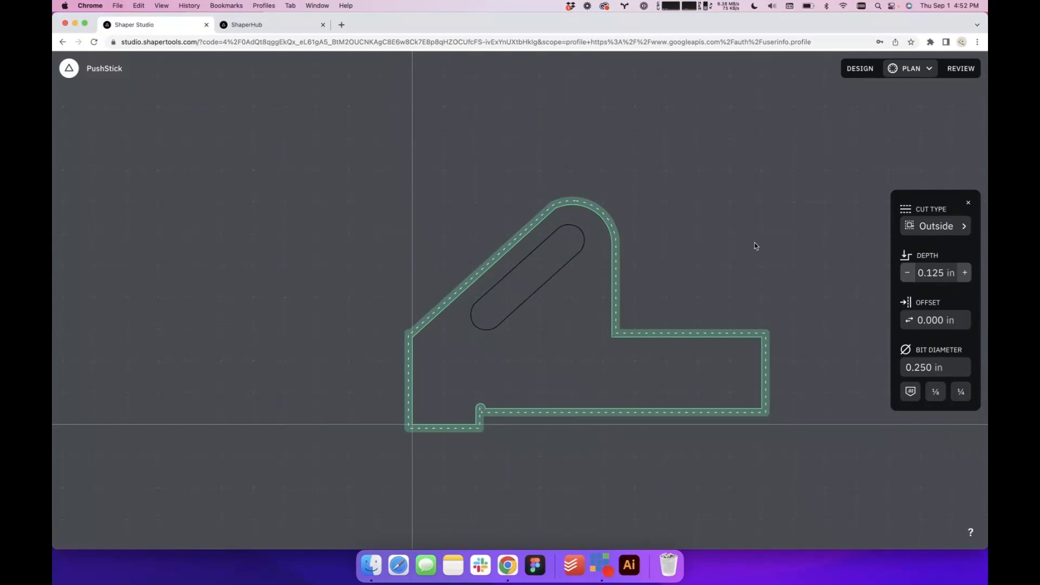
left_click(566, 250)
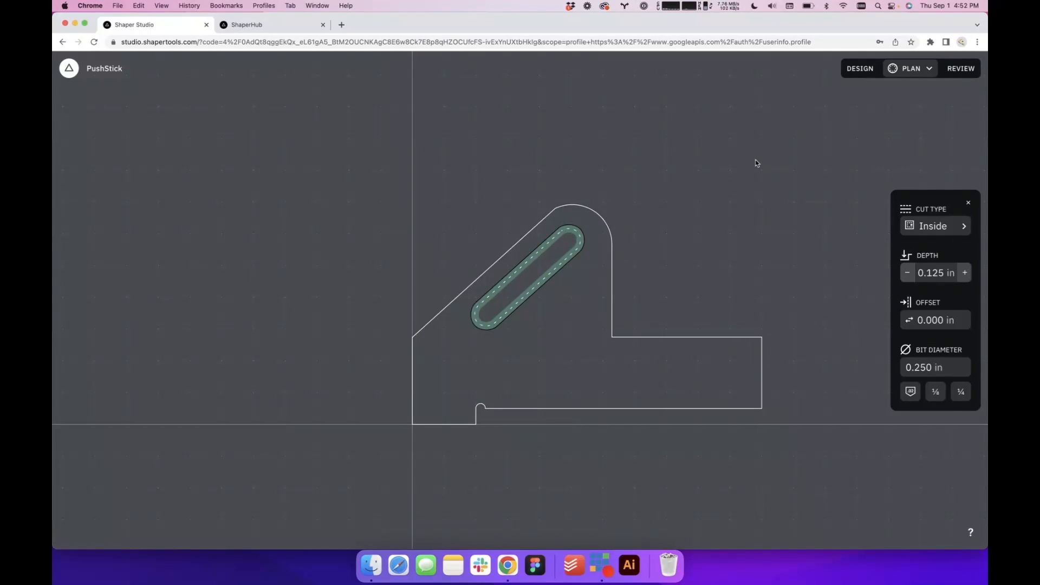
left_click(812, 125)
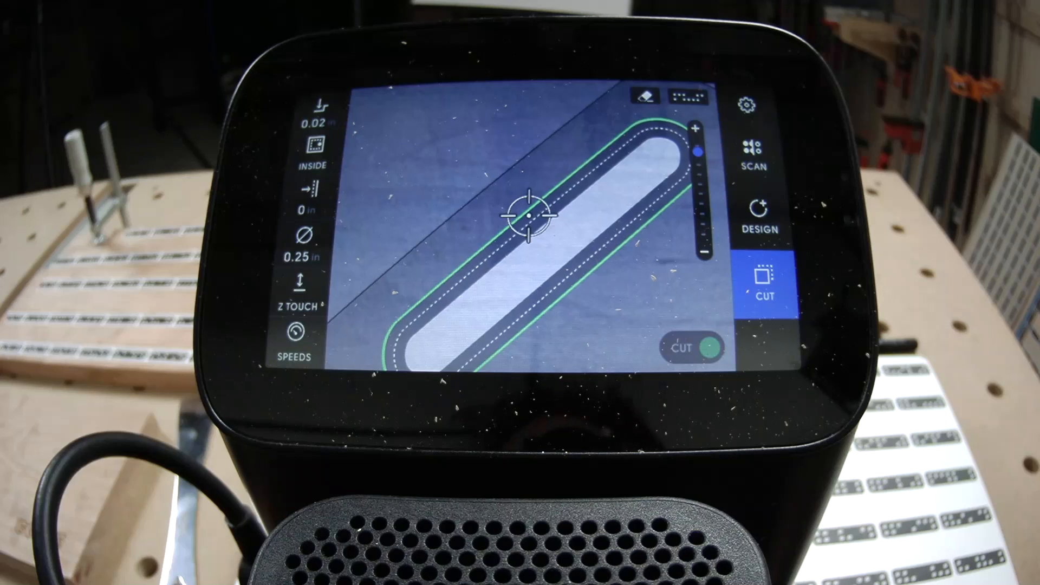